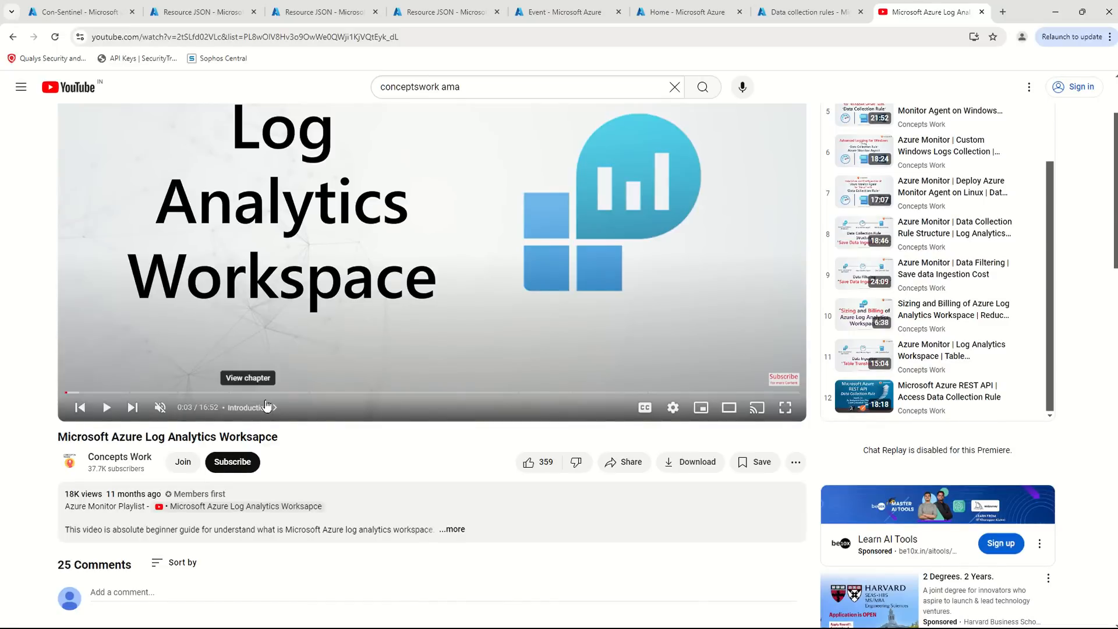
- Switch to the Con-Sentinel workspace's logs and run the SecurityEvent size-estimate query that contains the project-away line
click(79, 11)
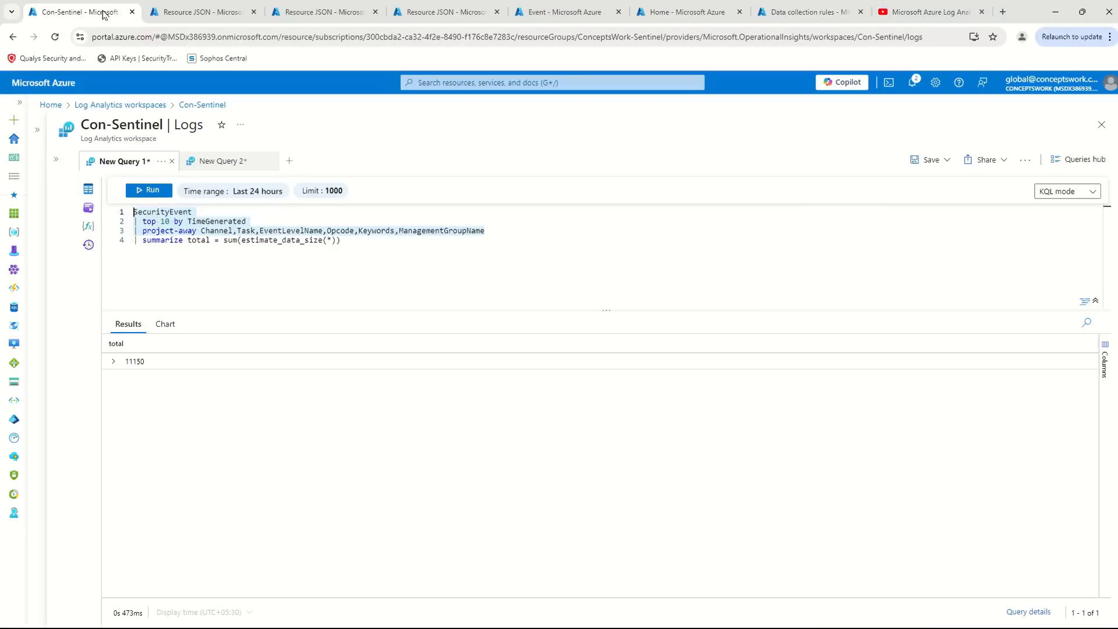
drag(494, 267, 57, 185)
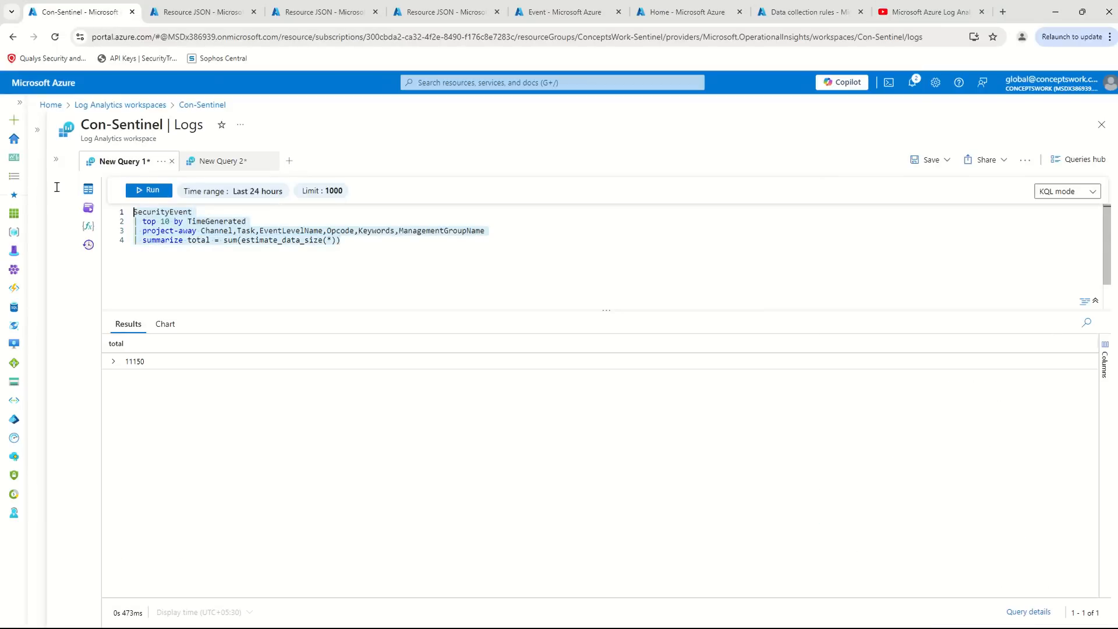
click(37, 129)
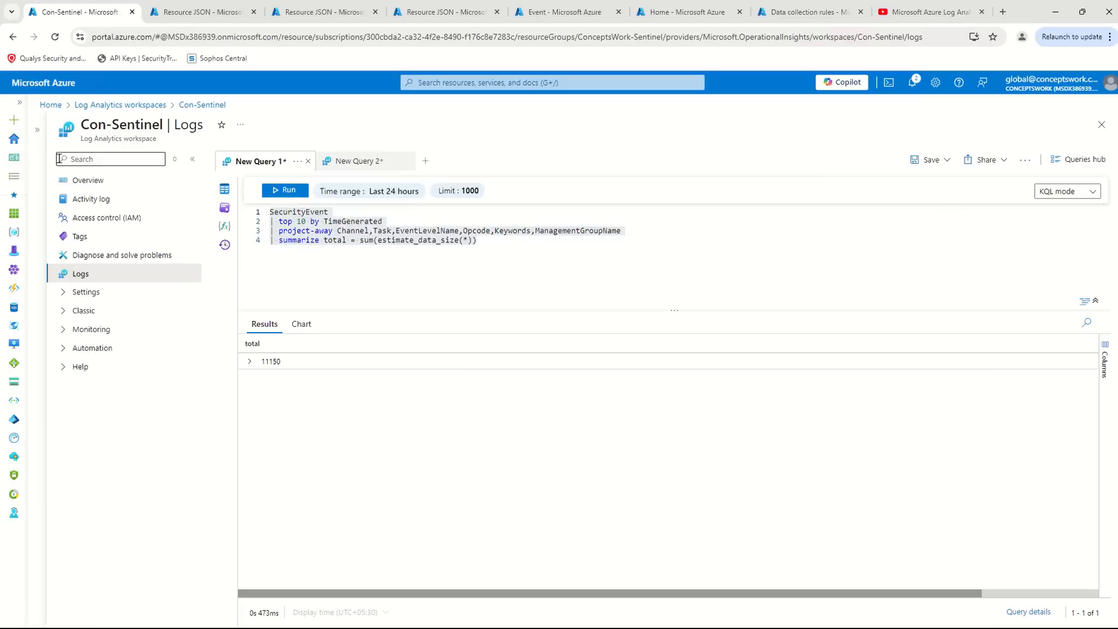
click(37, 130)
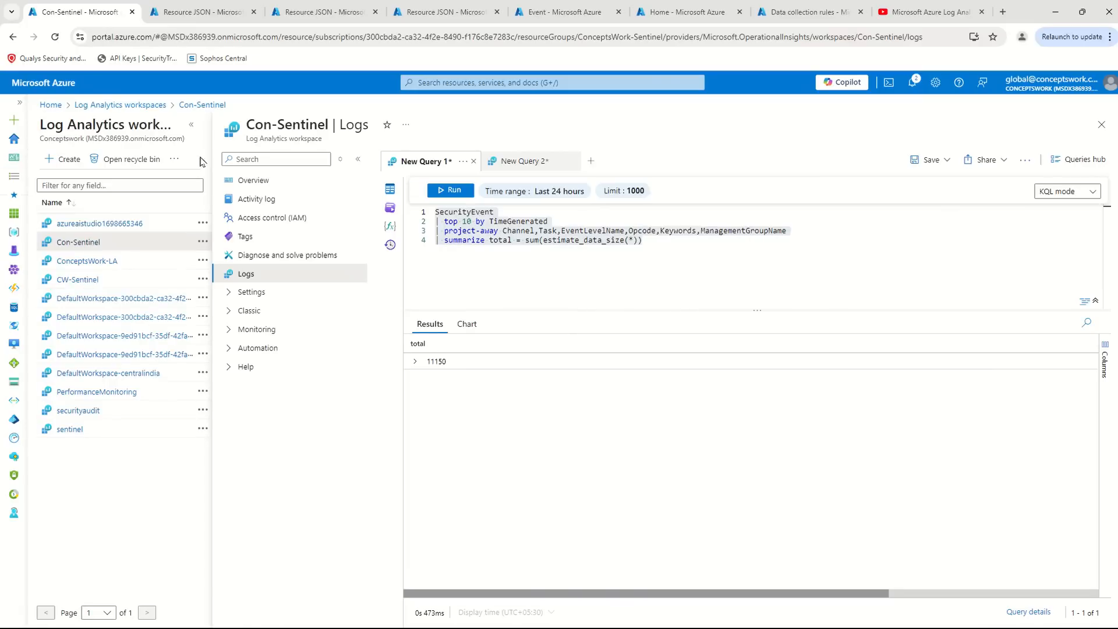
click(191, 124)
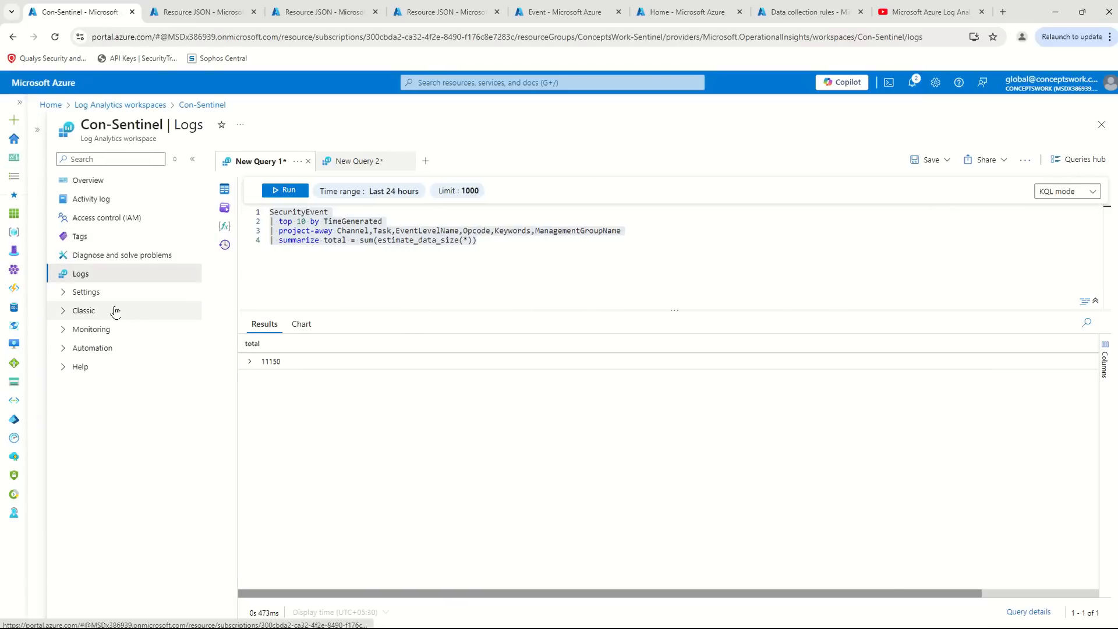
key(shift+Return)
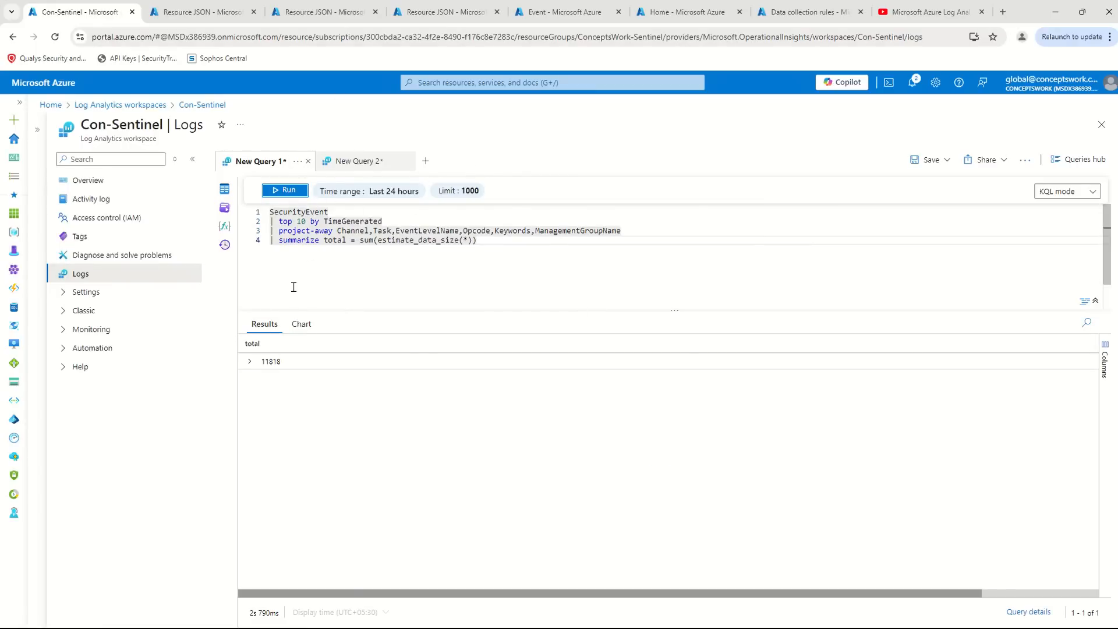
- Examine the top 10, project-away and summarize lines of the first query
drag(278, 221, 403, 222)
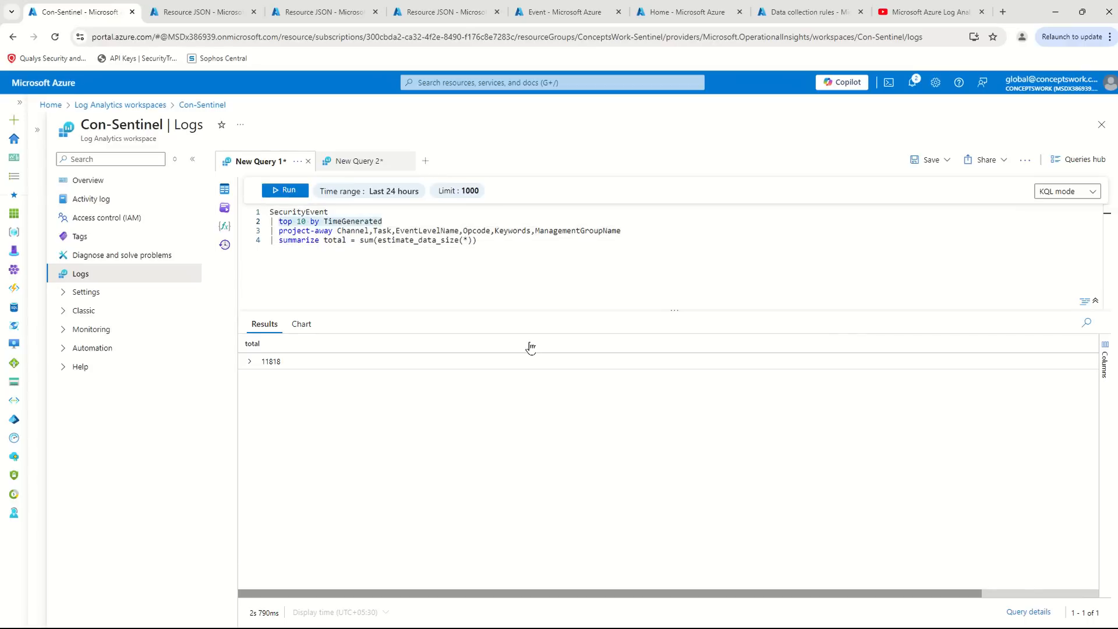
drag(271, 230, 642, 227)
click(637, 231)
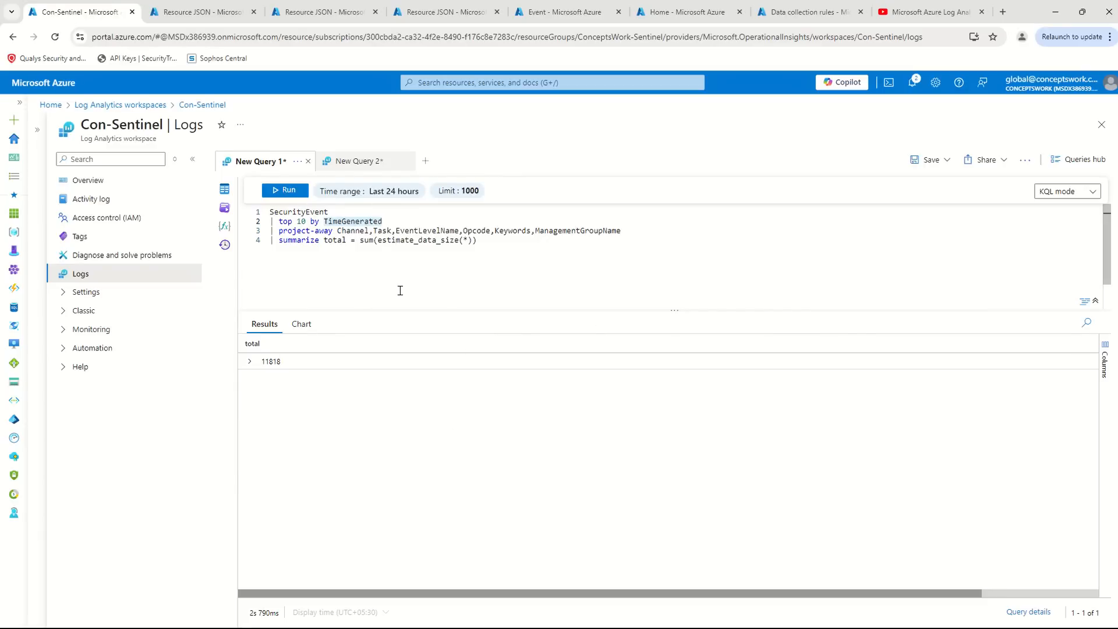
drag(515, 249, 228, 224)
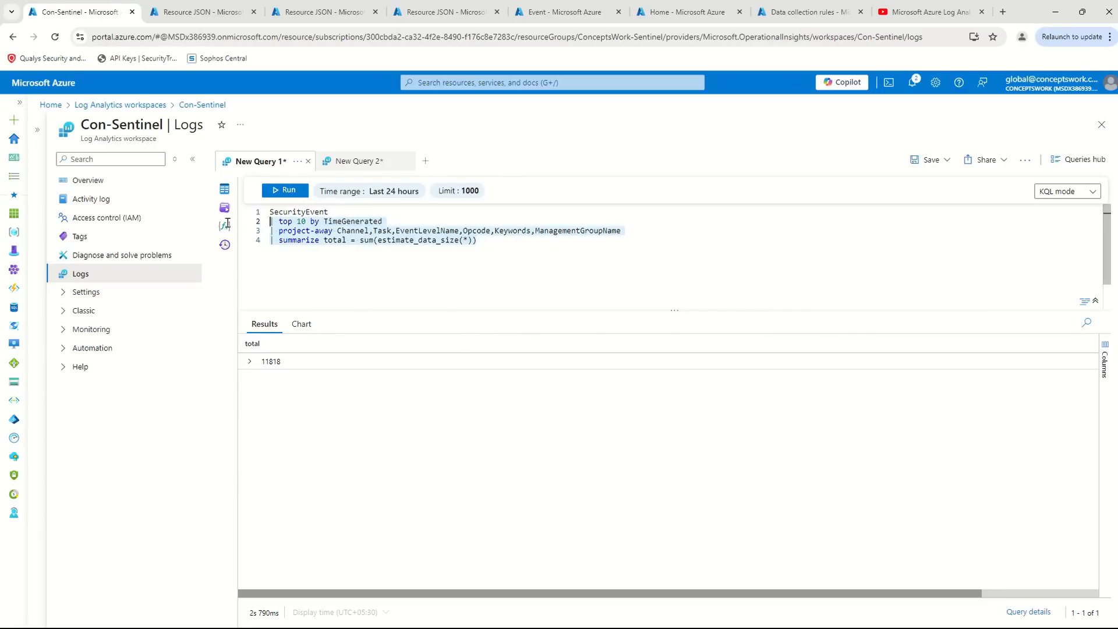
drag(544, 249, 406, 223)
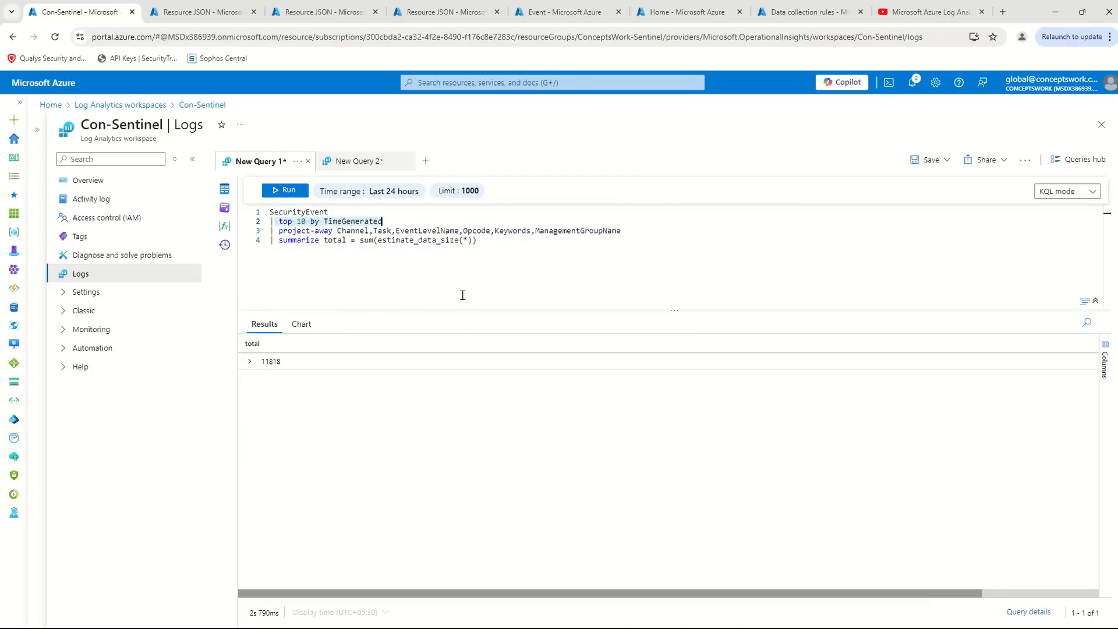
- Run the second query, which has no project-away line, and compare its total size with the first query's total
click(340, 160)
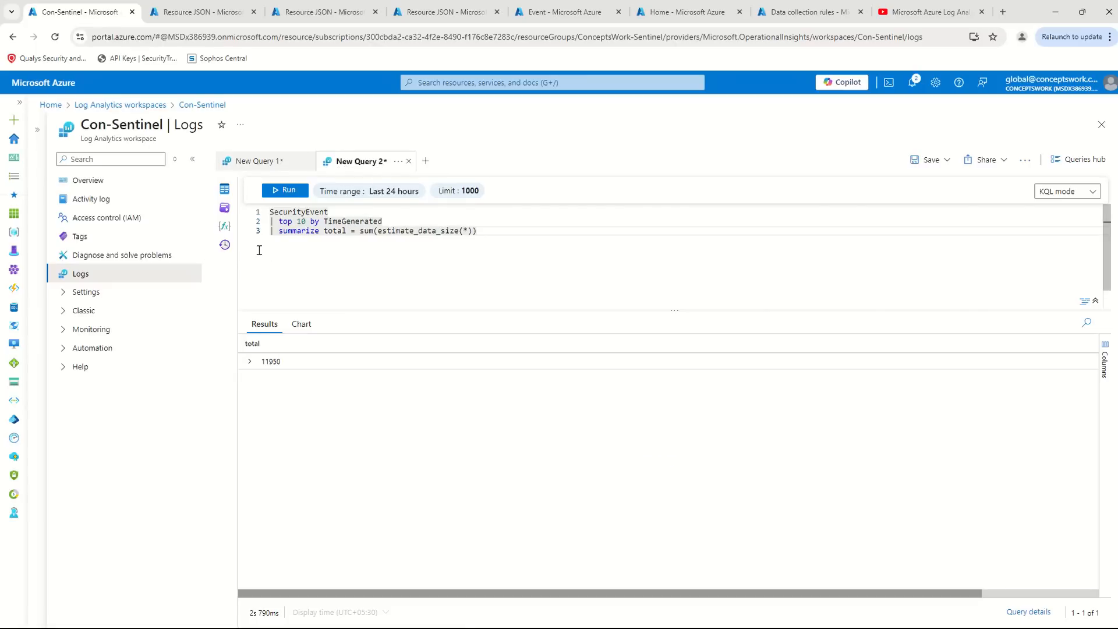
click(281, 191)
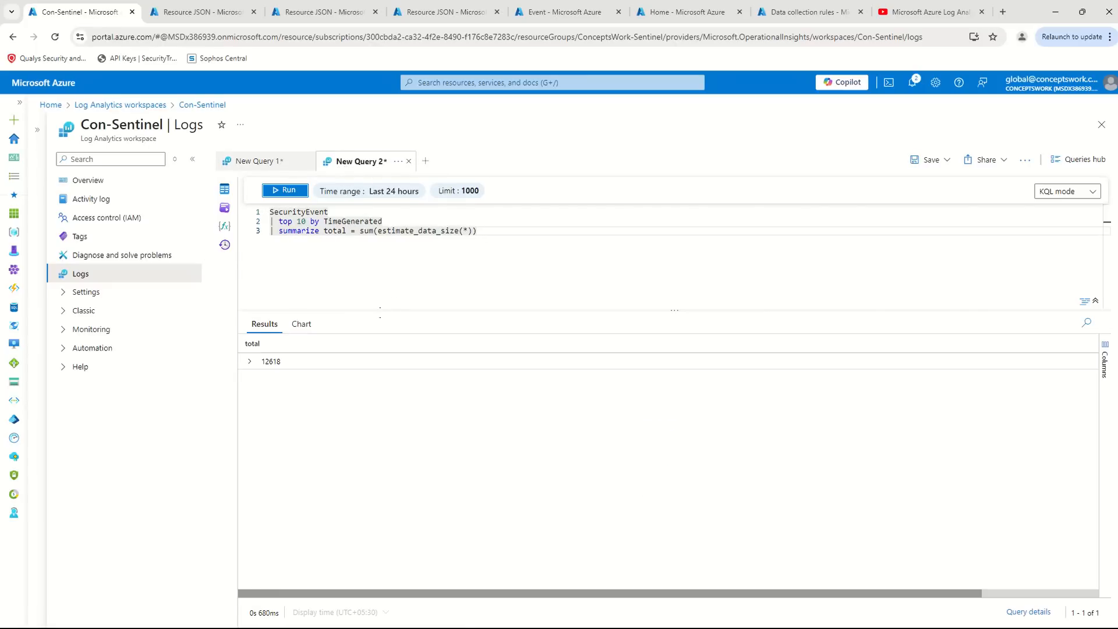
drag(282, 364, 249, 363)
click(259, 165)
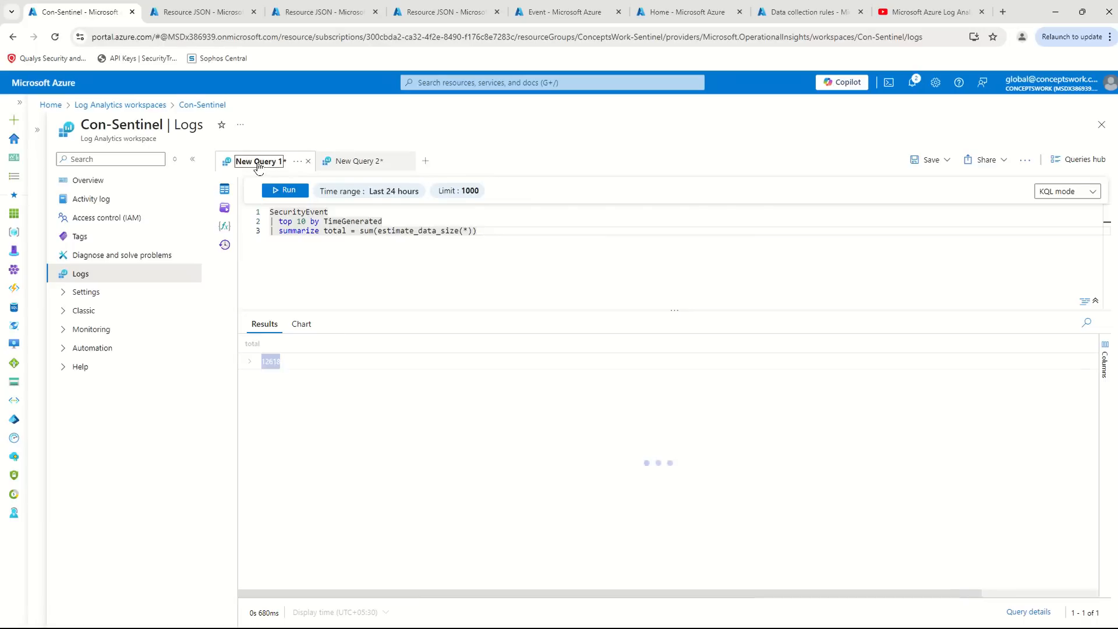
click(352, 161)
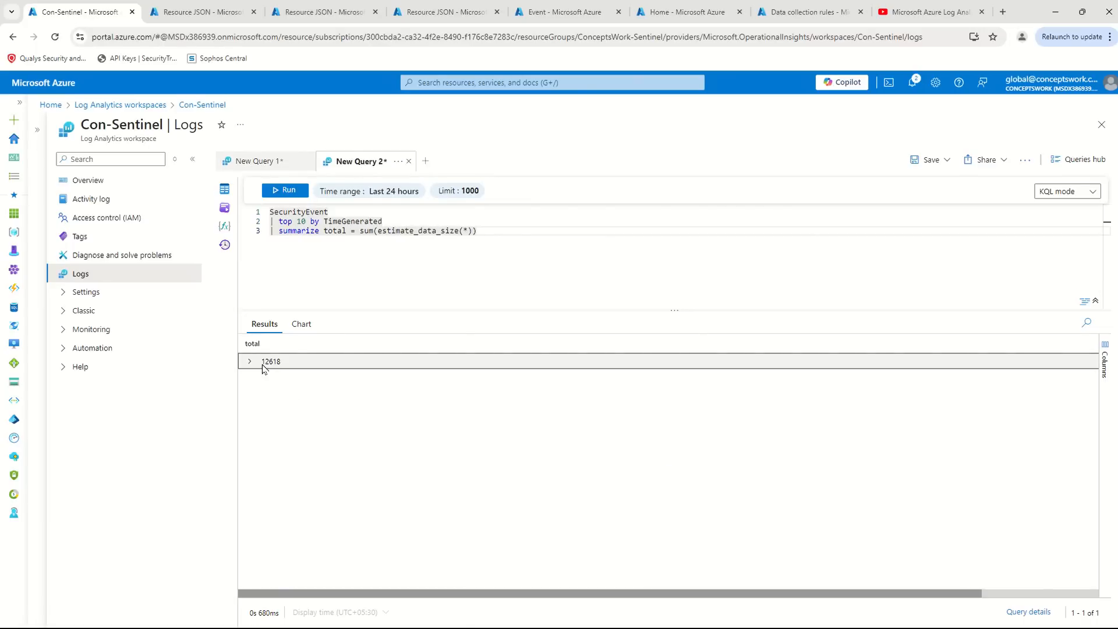
click(242, 166)
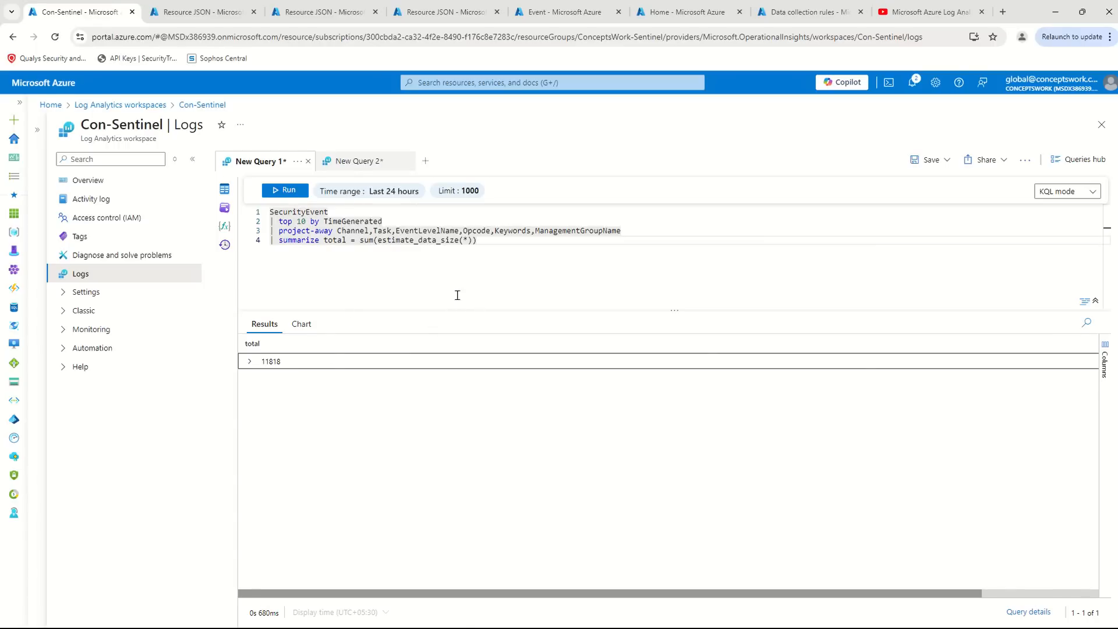
click(506, 242)
key(ctrl+a)
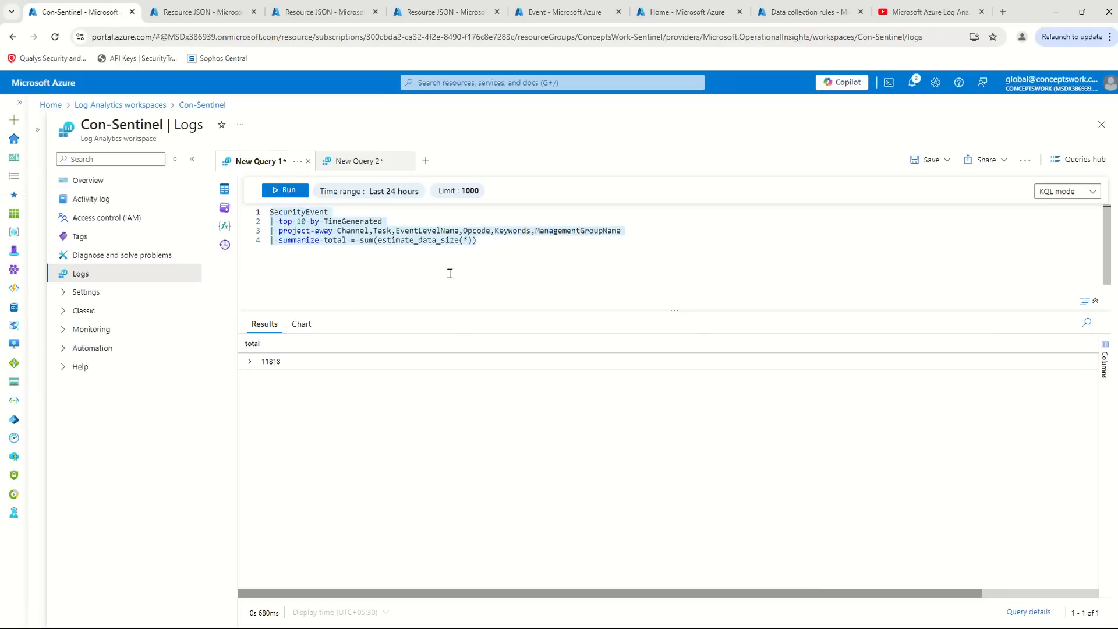
click(584, 277)
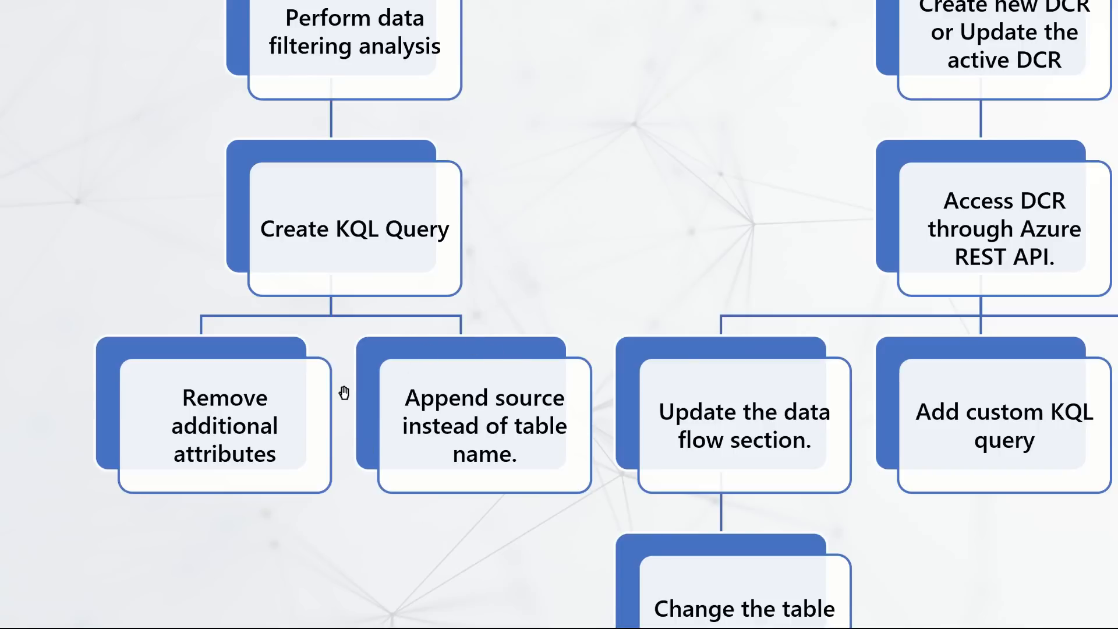
- Return to the first query in the Azure portal and remove its "top 10 by TimeGenerated" line
key(alt+Tab)
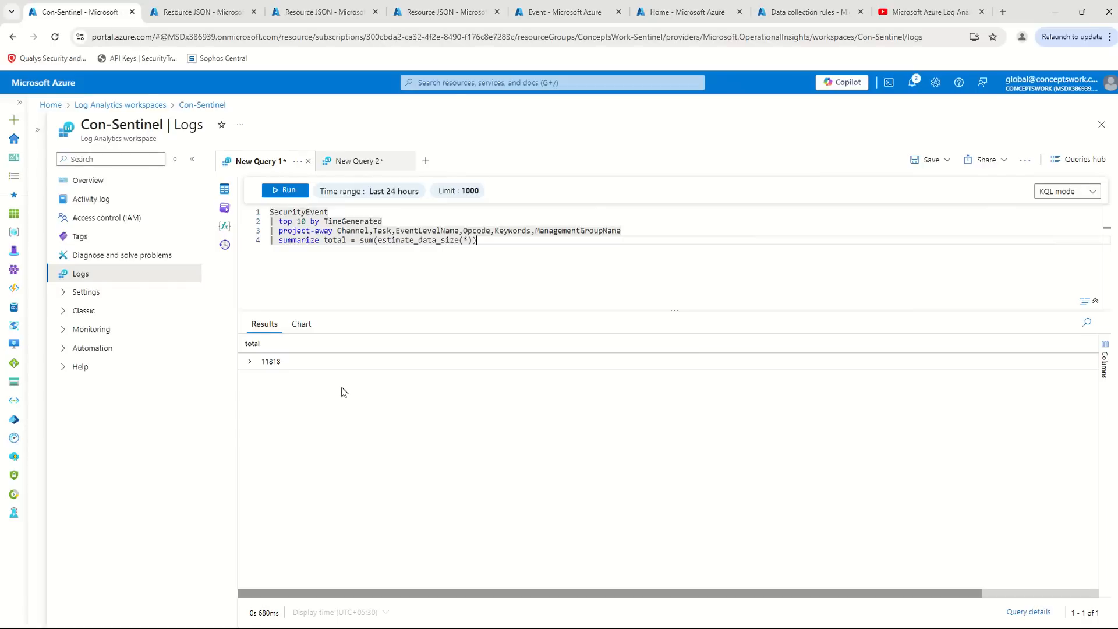
click(407, 214)
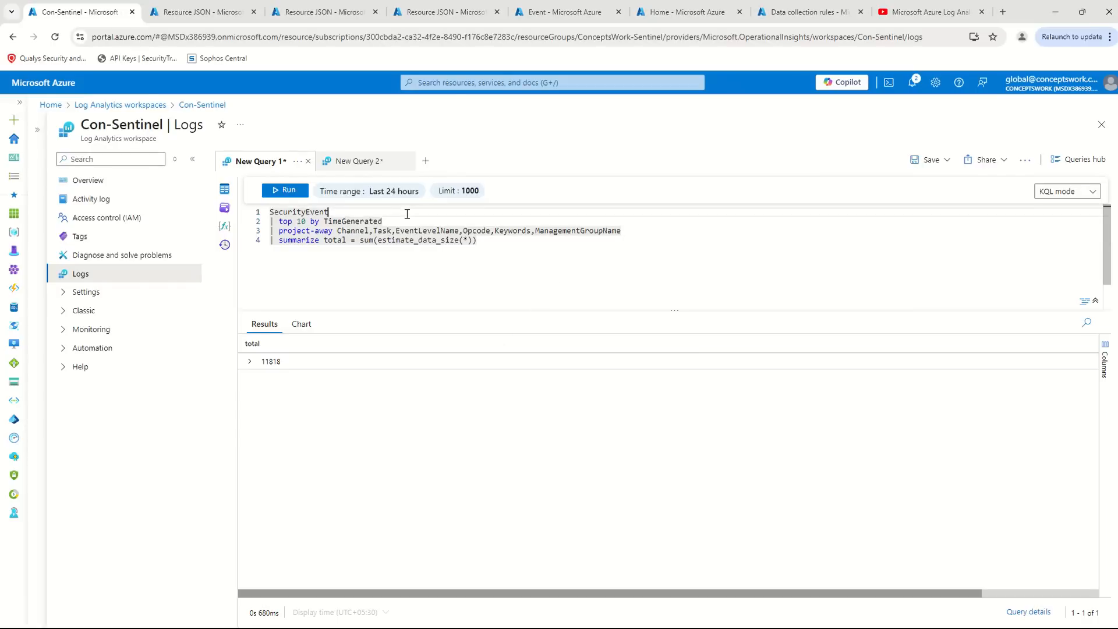
drag(403, 223, 195, 219)
key(Delete)
key(Delete)
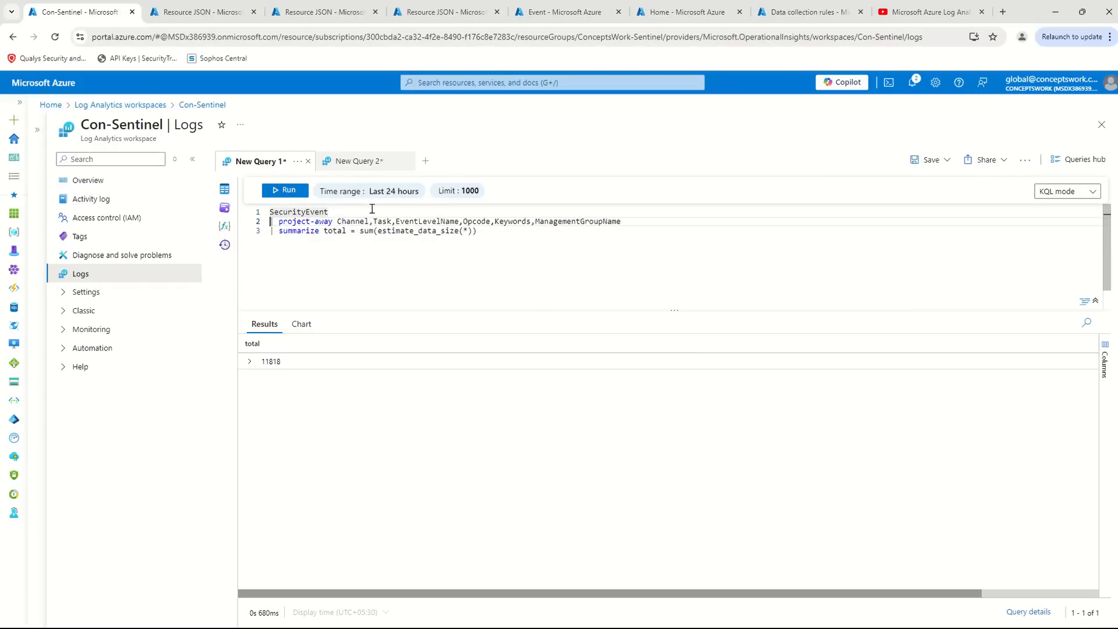
drag(544, 242, 204, 220)
key(ctrl+c)
key(Delete)
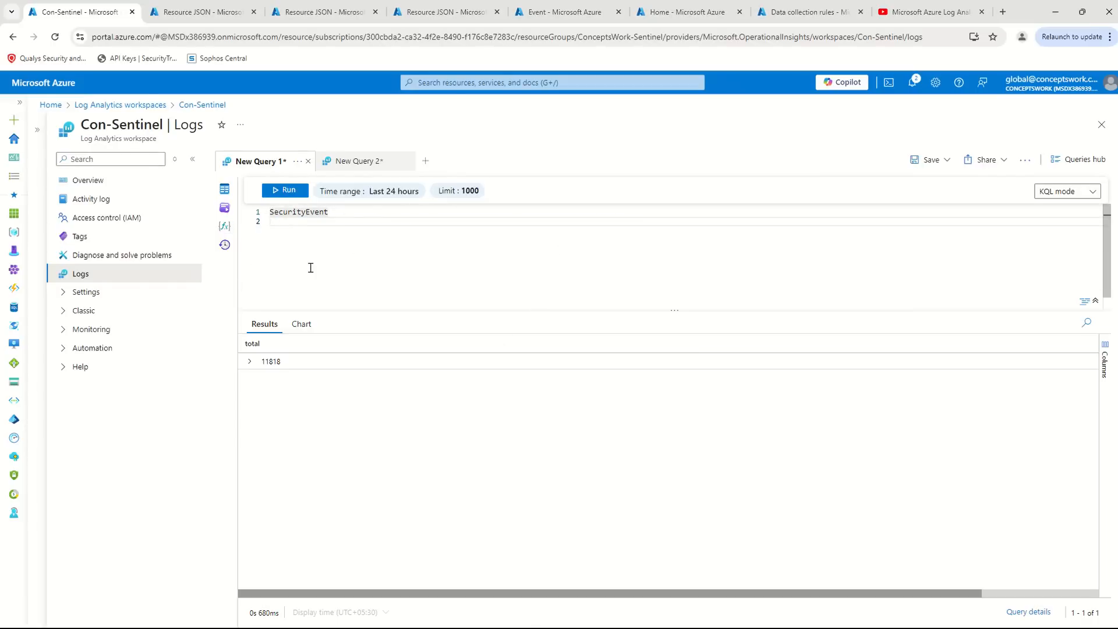
key(ctrl+v)
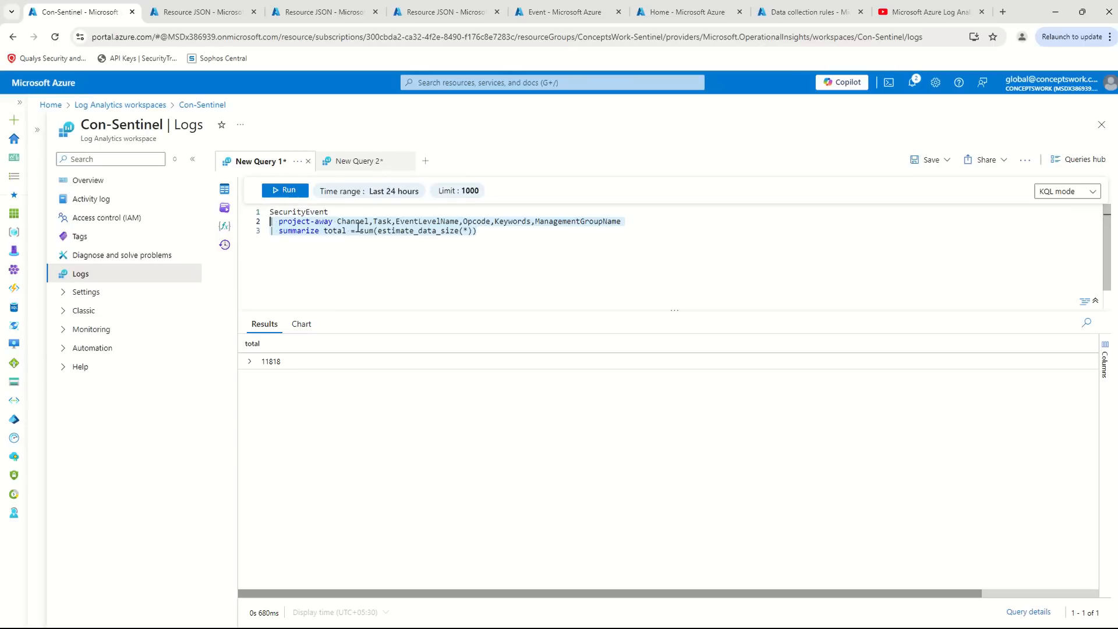
- Remove the summarize line from the first query, leaving SecurityEvent and the project-away line
drag(480, 245, 231, 238)
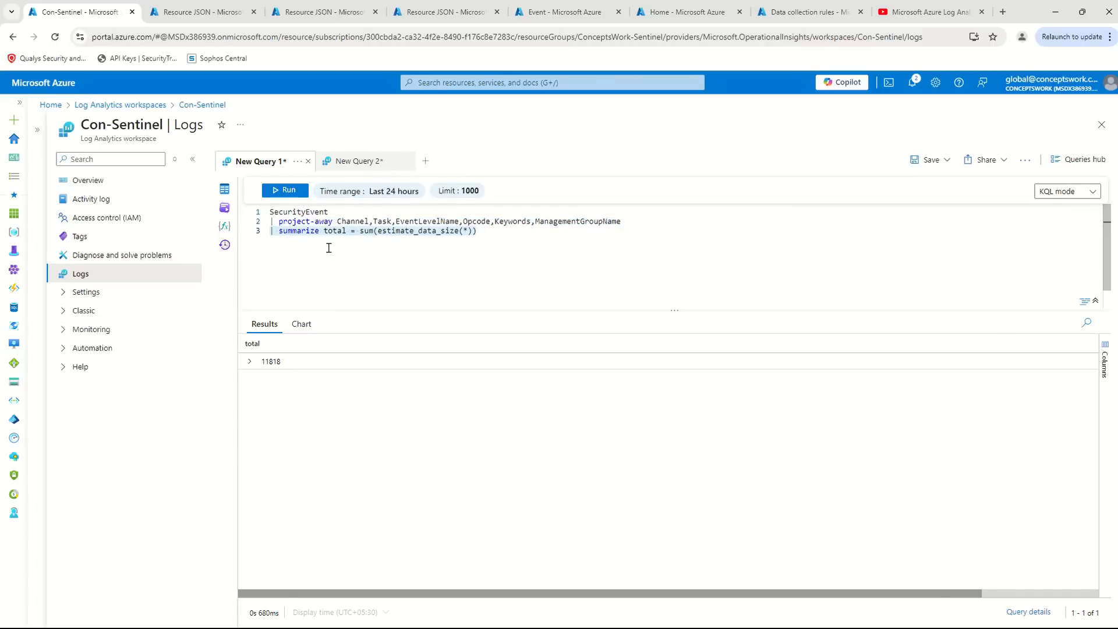
key(Delete)
key(BackSpace)
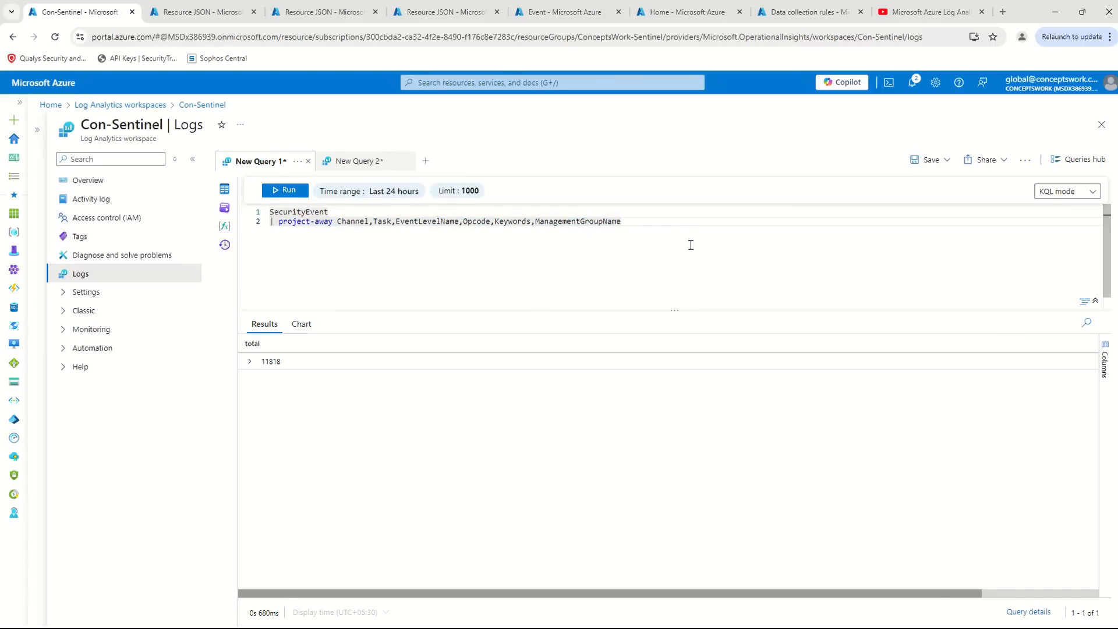
- Copy the trimmed query into the empty Notepad document under the heading "Final Query"
drag(717, 220, 176, 200)
key(ctrl+c)
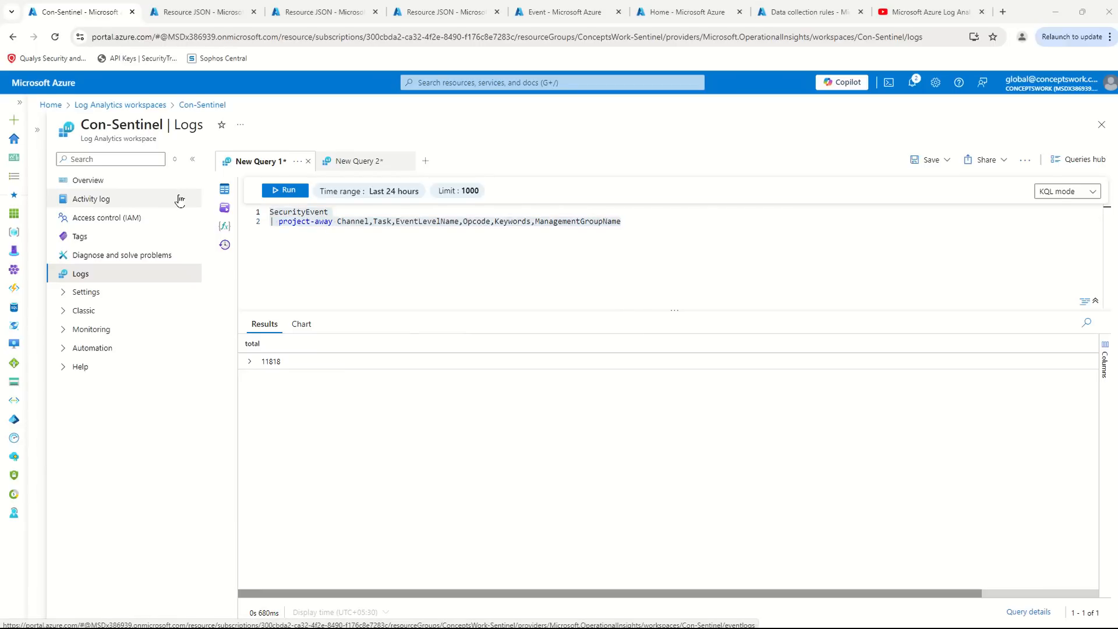
key(alt+Tab)
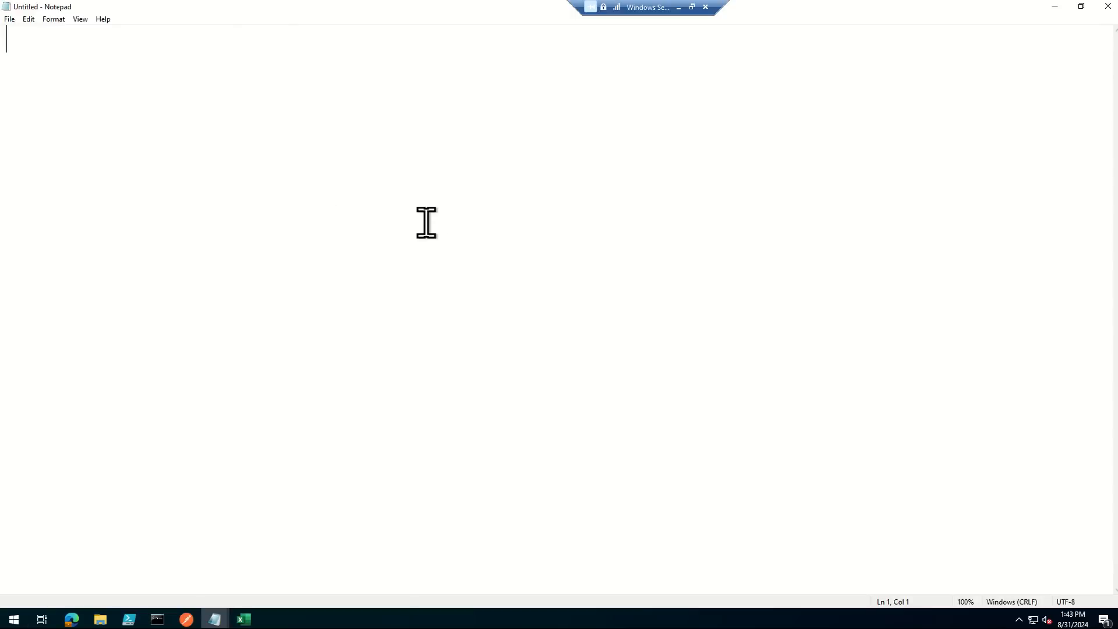
text(Final Quret)
key(BackSpace)
key(BackSpace)
key(BackSpace)
text(r)
key(BackSpace)
text(ery)
key(Return)
key(ctrl+v)
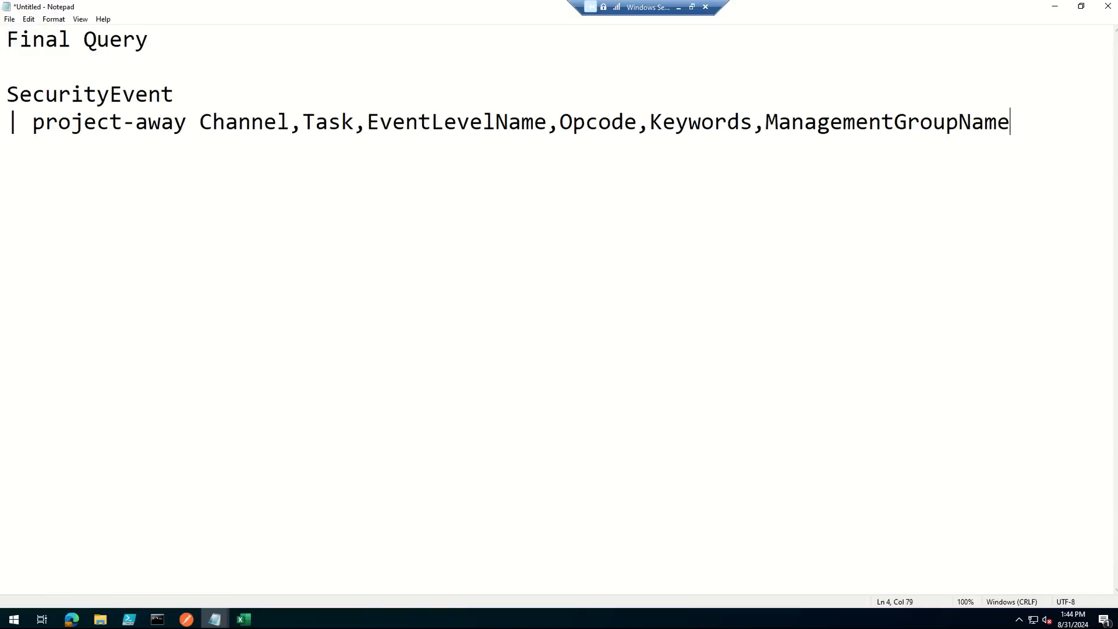
- Add a second copy of the query below the first and replace its table name SecurityEvent with source
key(Return)
key(Return)
key(ctrl+v)
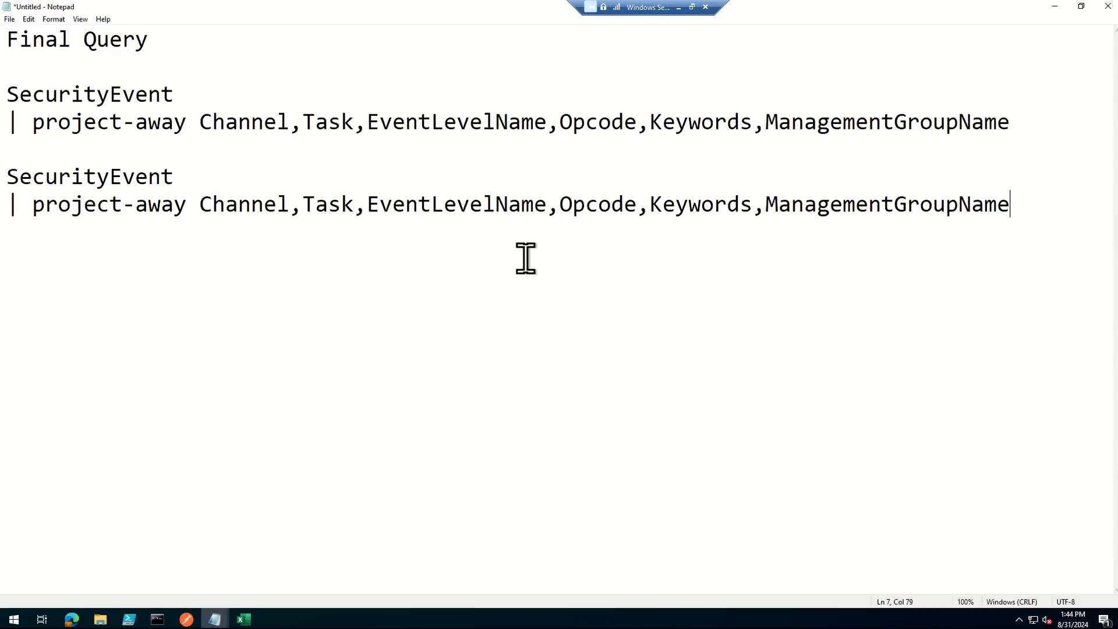
double_click(115, 180)
text(sou)
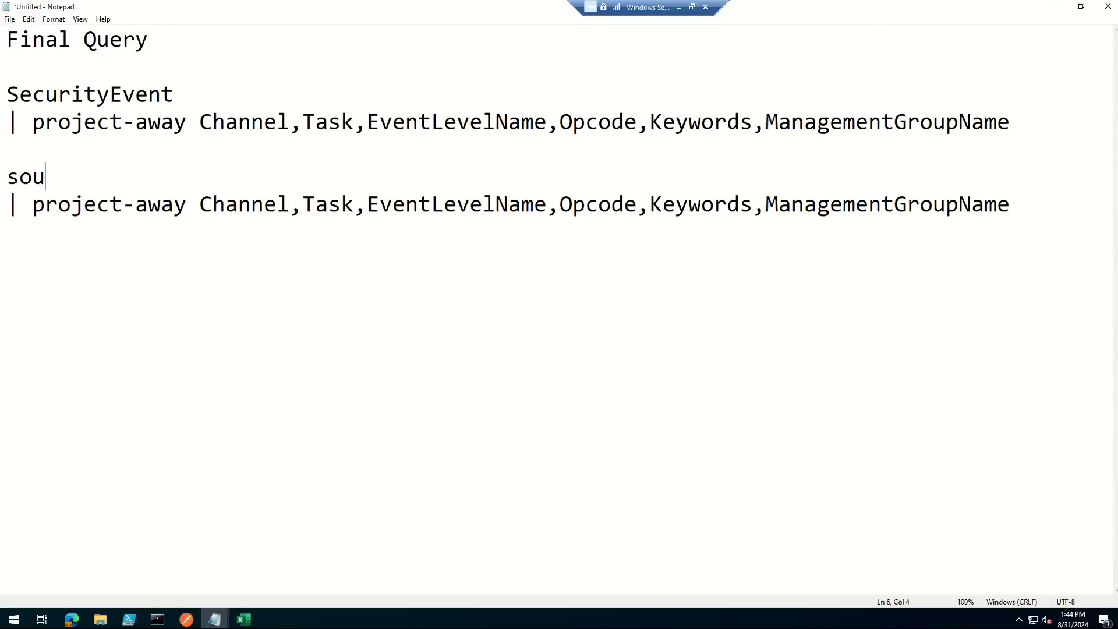
text(c)
text(ce)
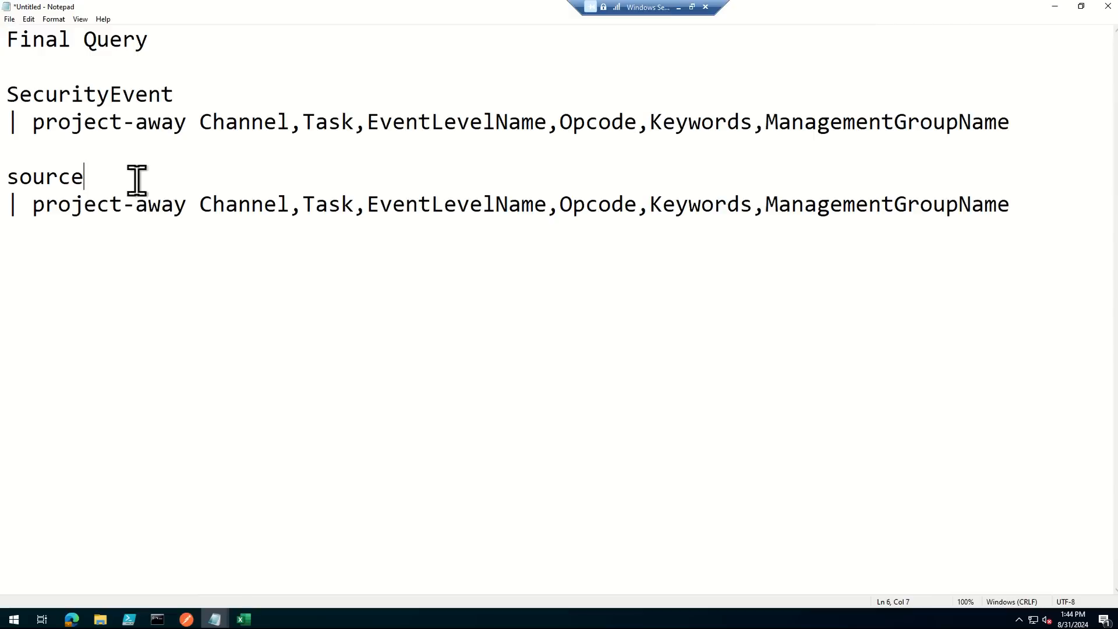
drag(998, 215, 8, 182)
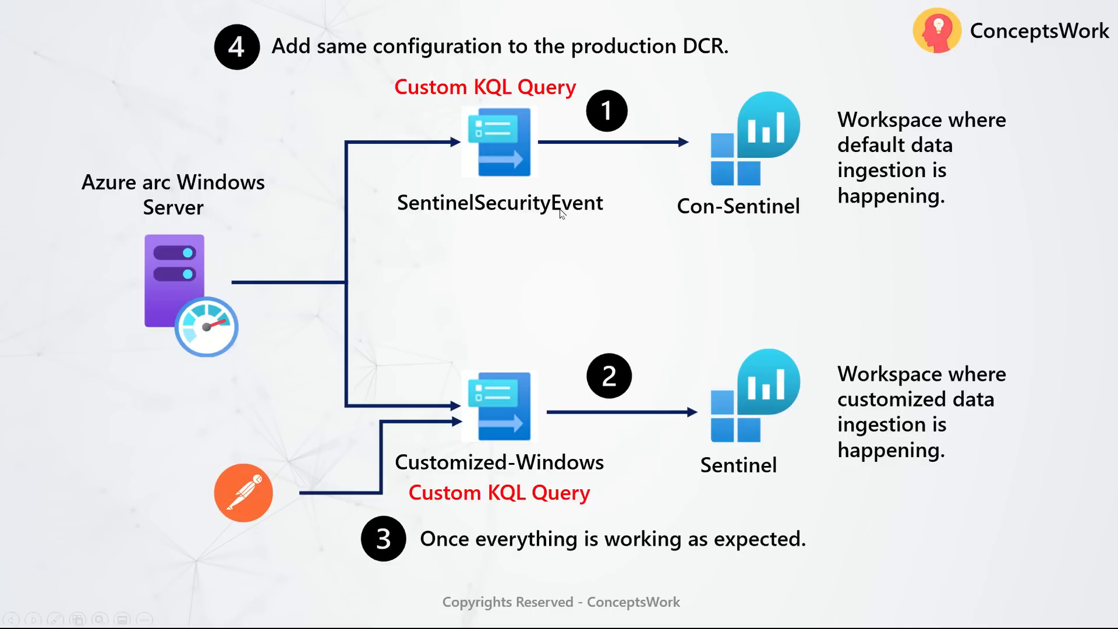
- Switch to the Azure portal, search for data collection rules and open the Data collection rules service
key(alt+Tab)
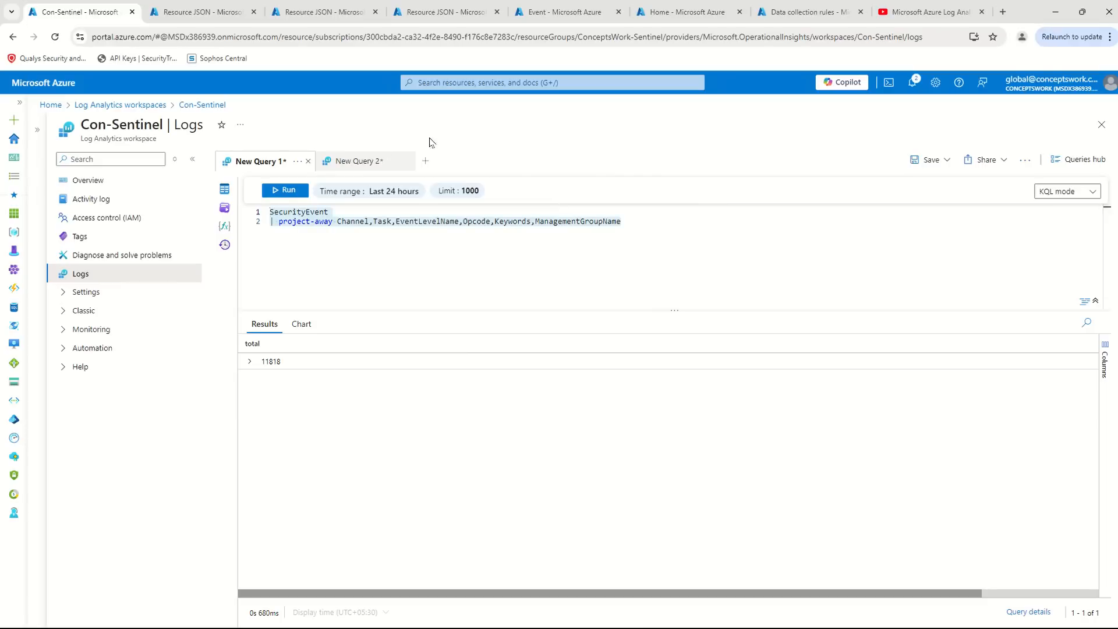
click(449, 85)
text(DAta)
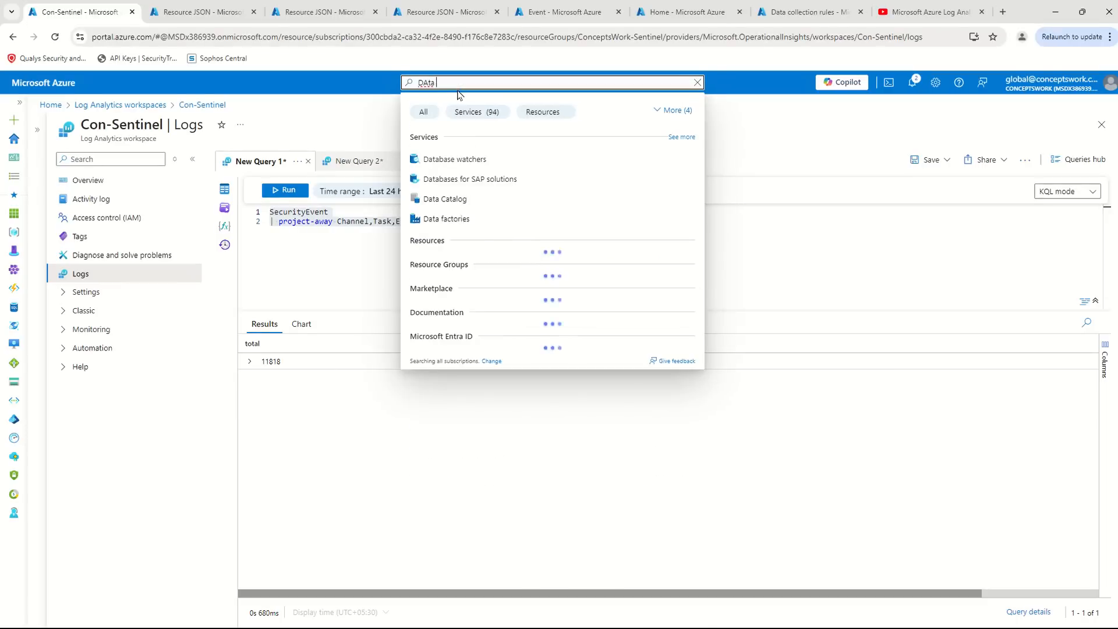
text( T)
key(BackSpace)
text(Co)
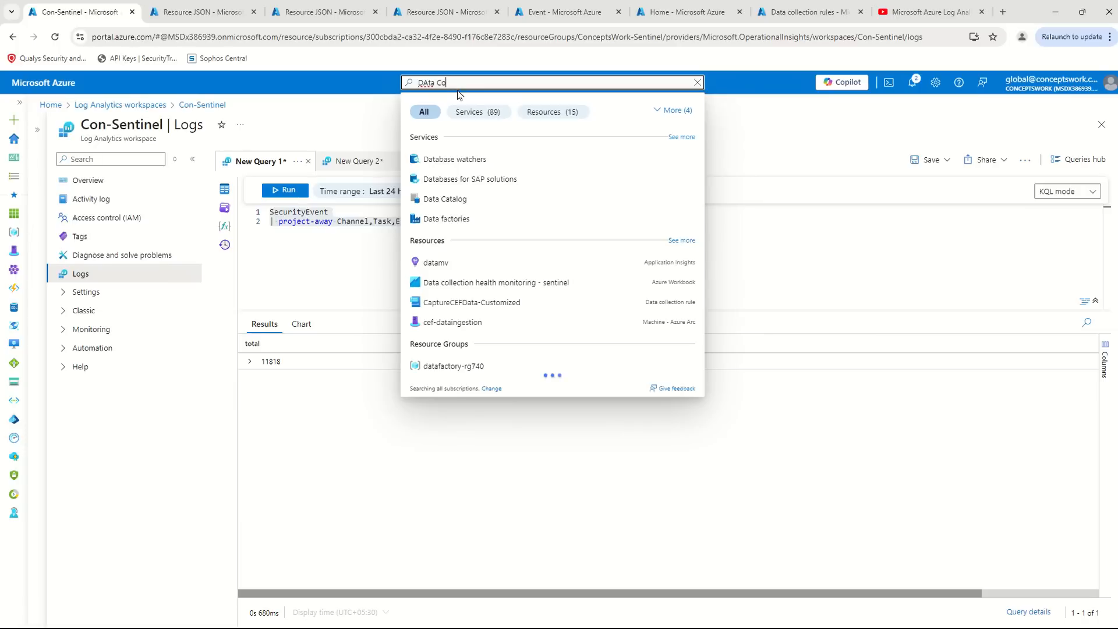
text(lleciton RU)
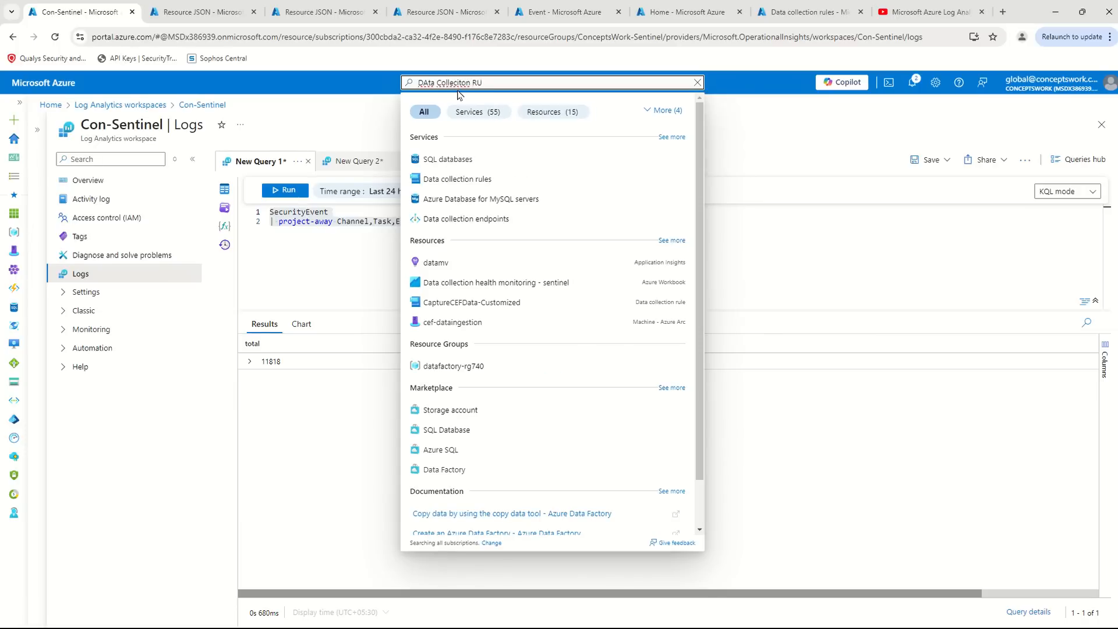
text(le)
click(466, 159)
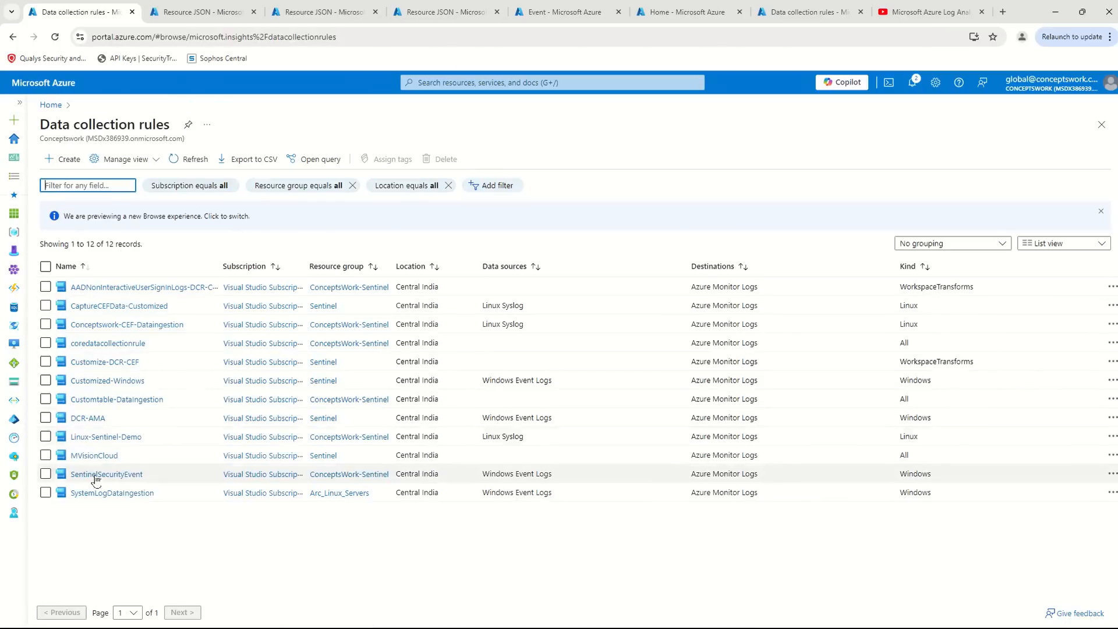
- Open the JSON view of the SentinelSecurityEvent rule and examine the stream and destinations in its dataFlows section
click(102, 474)
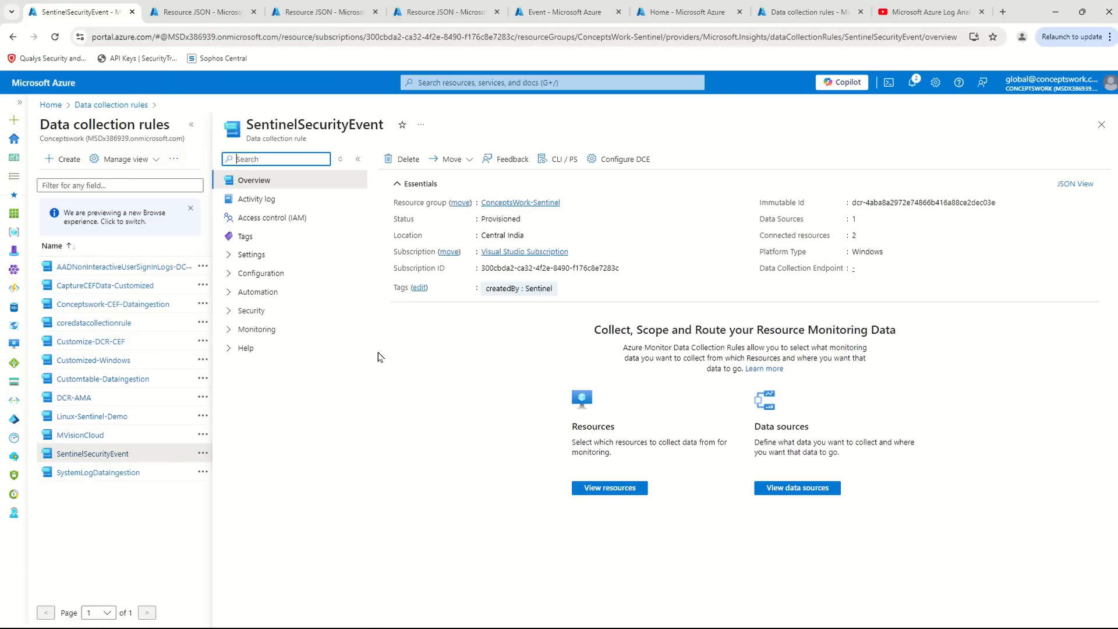
click(1072, 184)
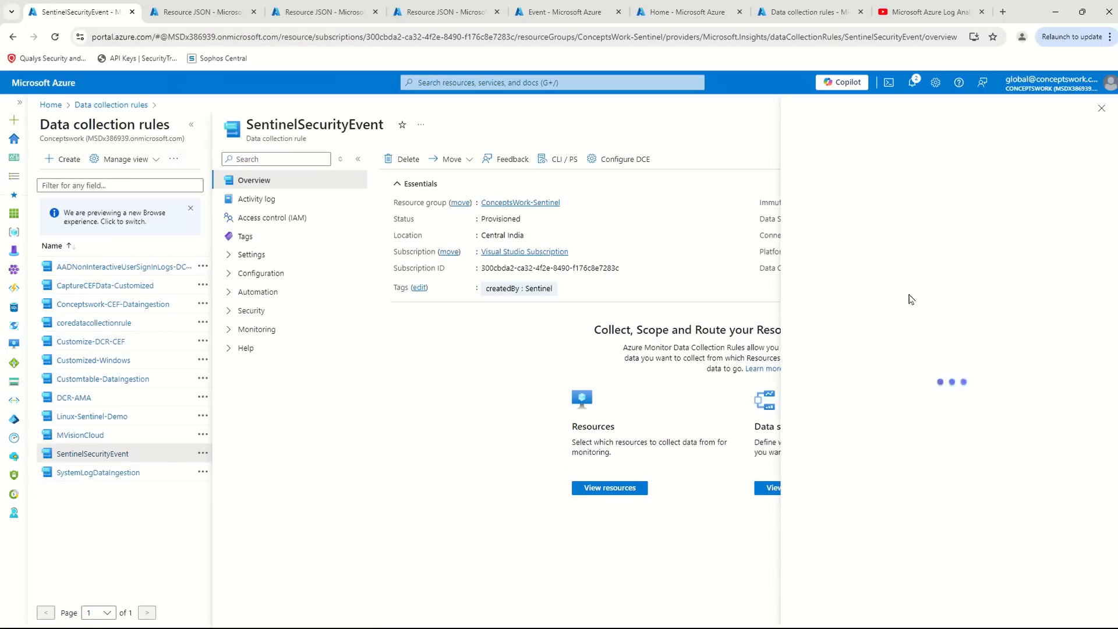
drag(783, 204, 908, 400)
click(943, 446)
scroll(934, 438, down, 2)
drag(932, 456, 648, 315)
click(825, 446)
double_click(825, 446)
drag(731, 424, 660, 393)
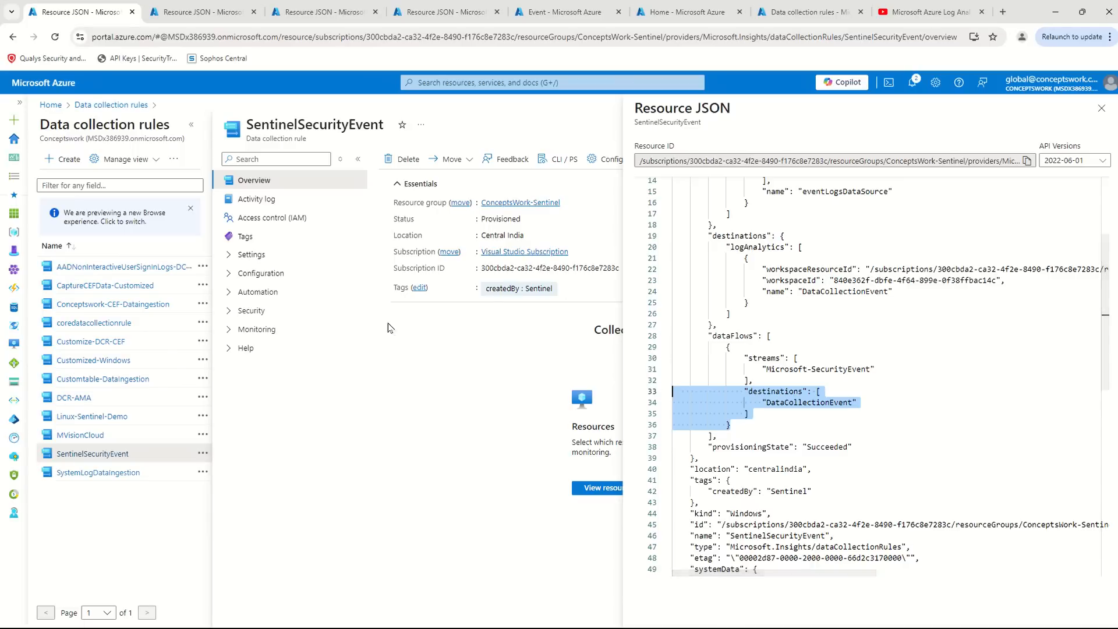
click(392, 421)
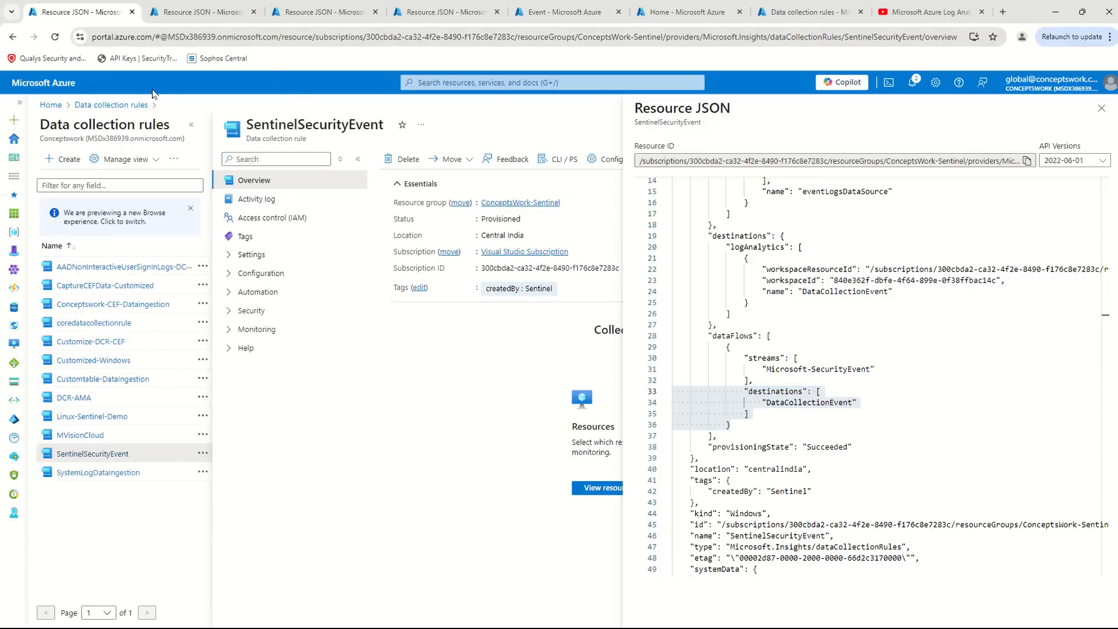
- Search for Log Analytics workspaces and open the Con-Sentinel workspace overview
click(433, 82)
text(Lgo)
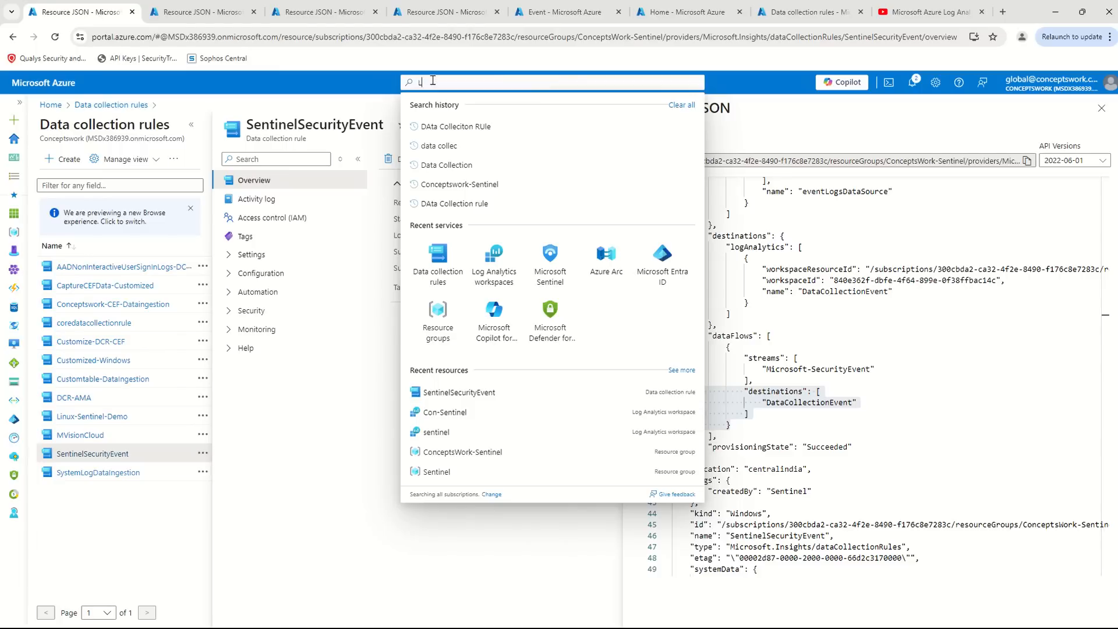
key(BackSpace)
key(BackSpace)
text(ogana)
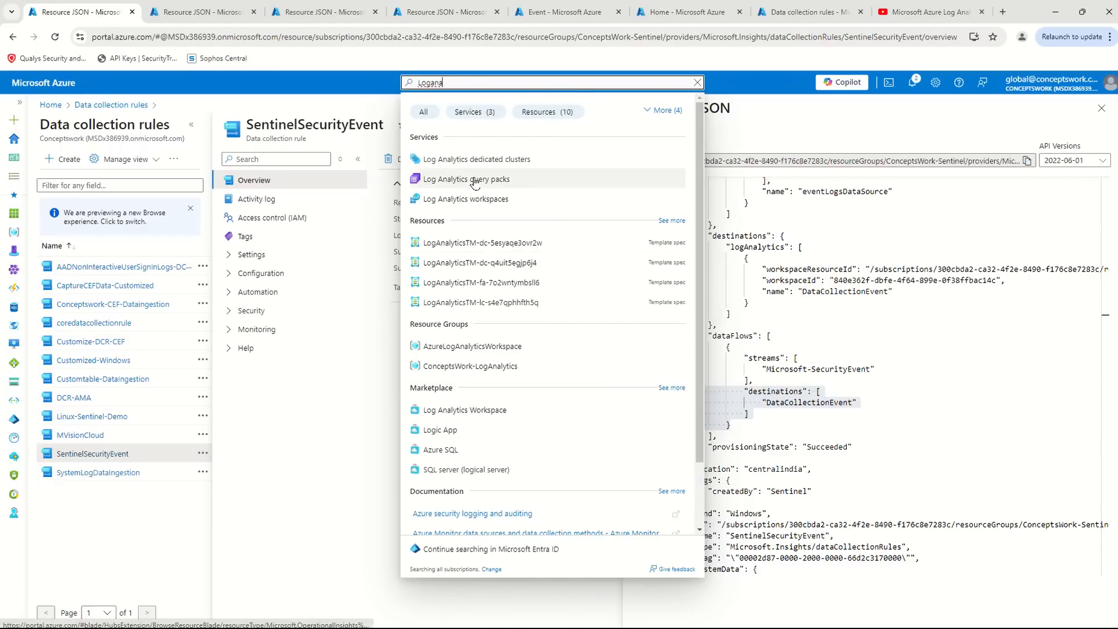
click(504, 206)
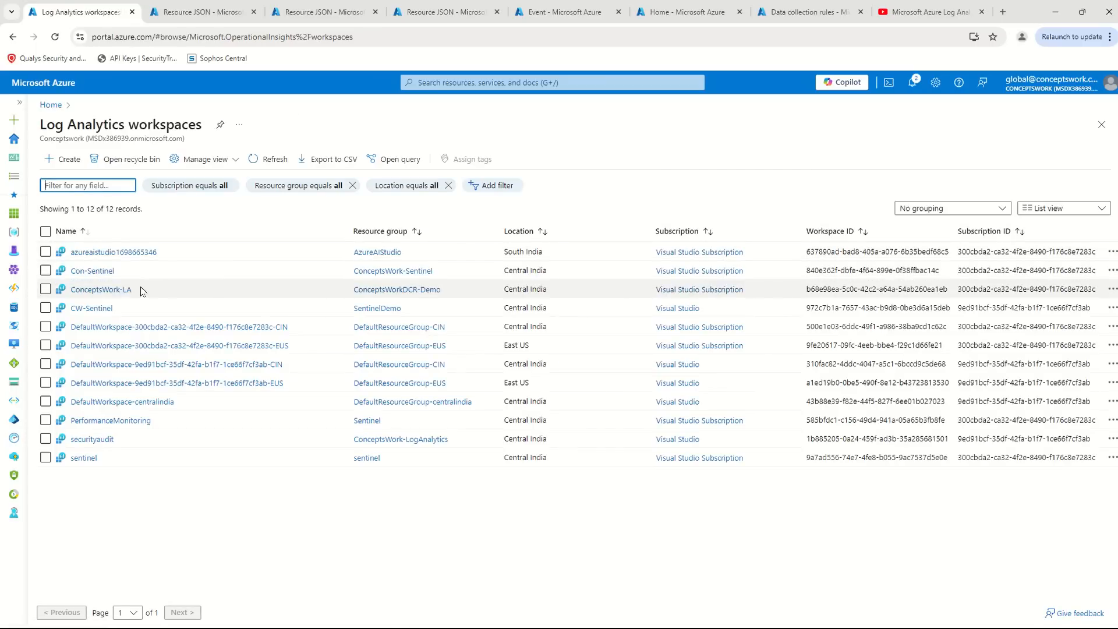
click(102, 270)
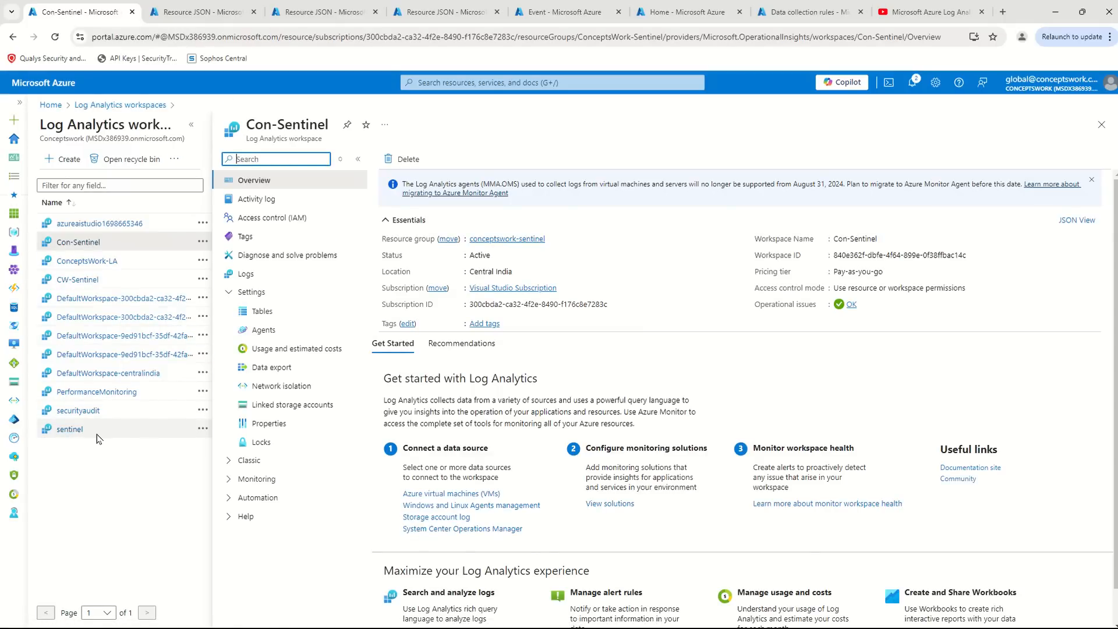
- Search for Microsoft Sentinel and open its Con-Sentinel workspace
click(448, 80)
text(Microsof)
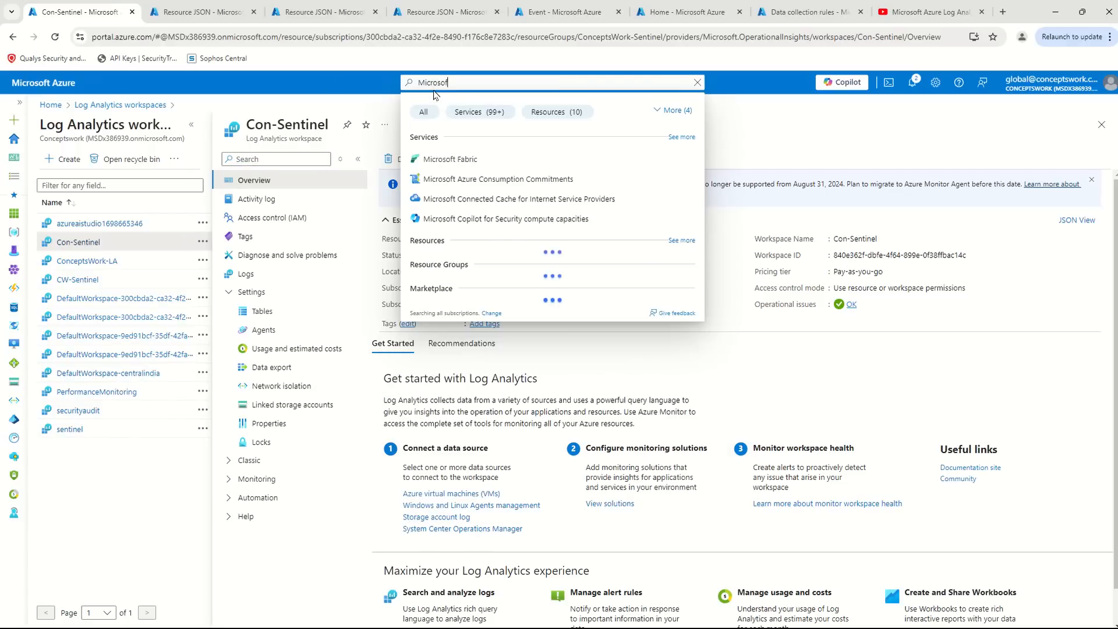
text(t Sentinel)
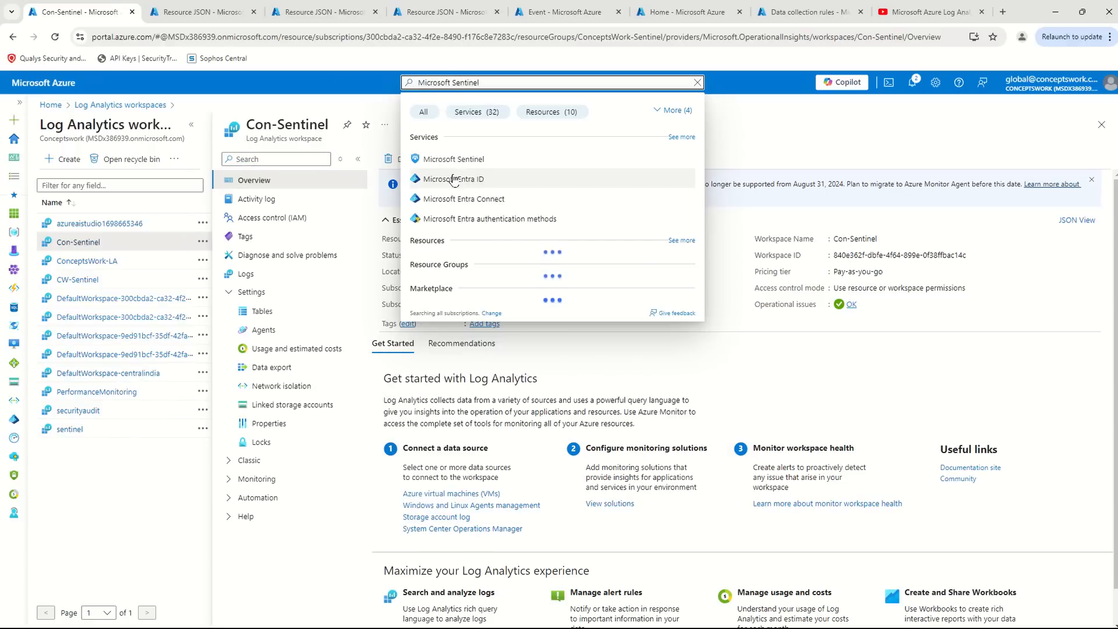
click(449, 161)
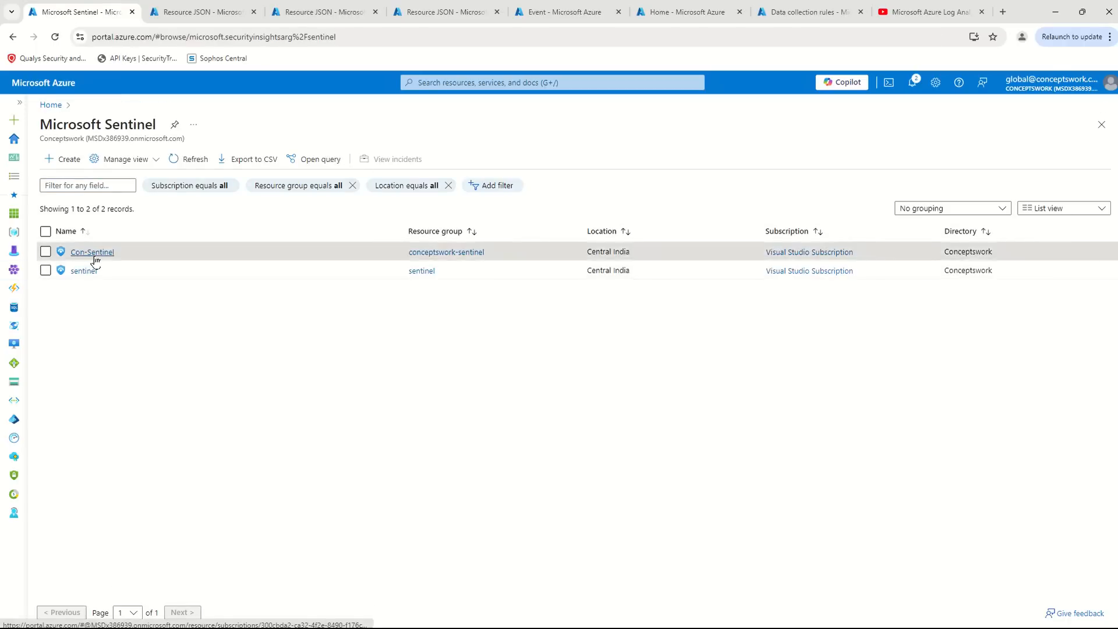
click(84, 251)
click(192, 124)
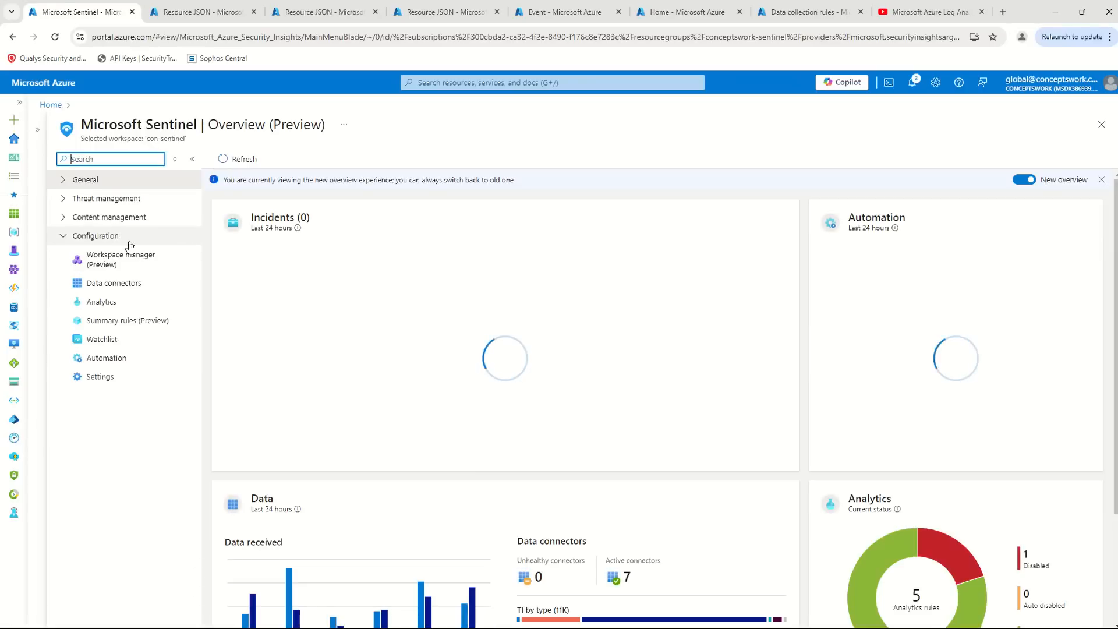
- Filter the Sentinel data connectors by "Ama" and open the Windows Security Events via AMA connector page
click(121, 284)
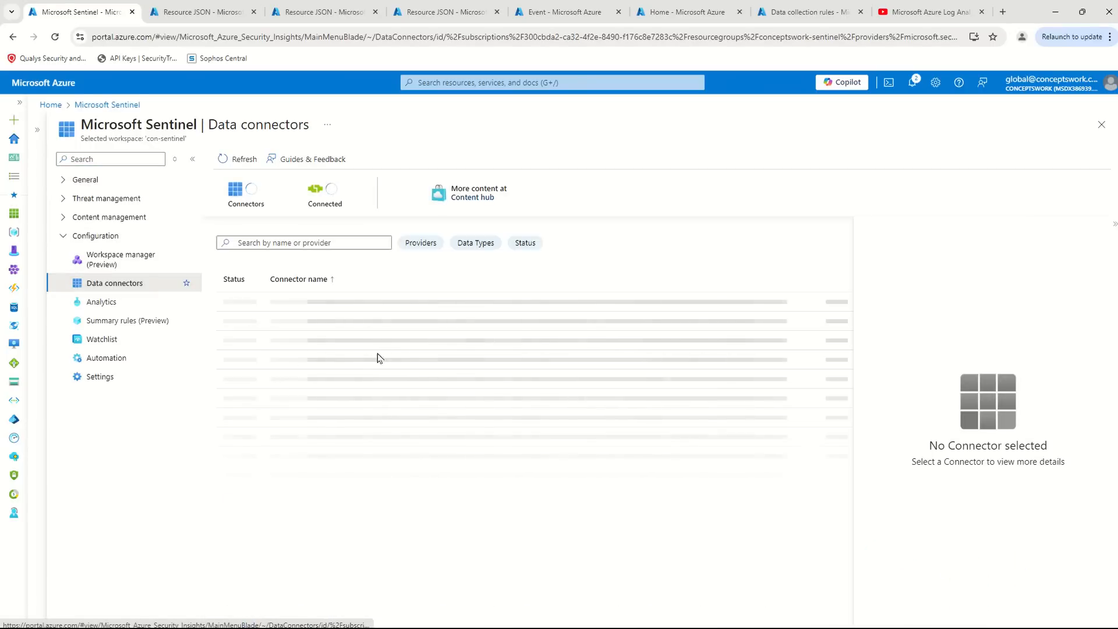
scroll(301, 411, down, 2)
click(254, 243)
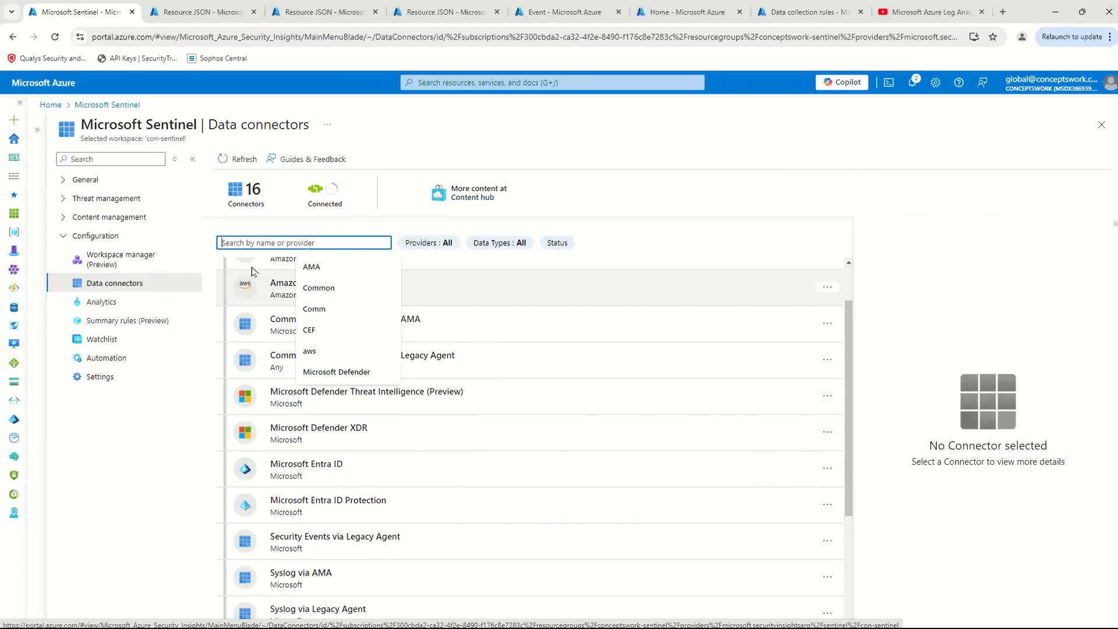
text(Ama)
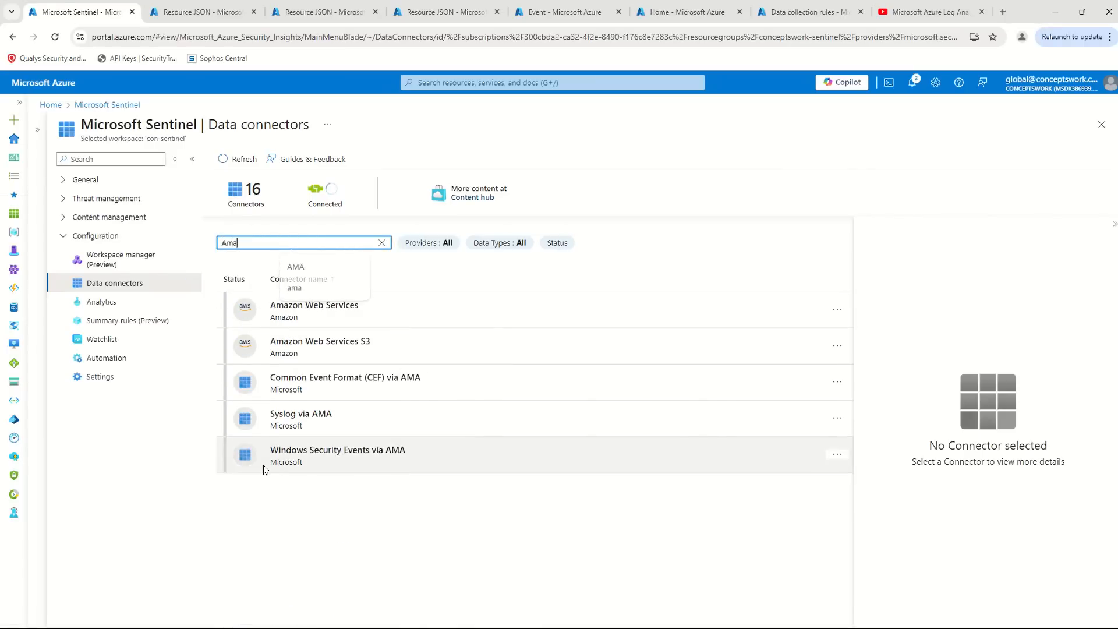
click(262, 469)
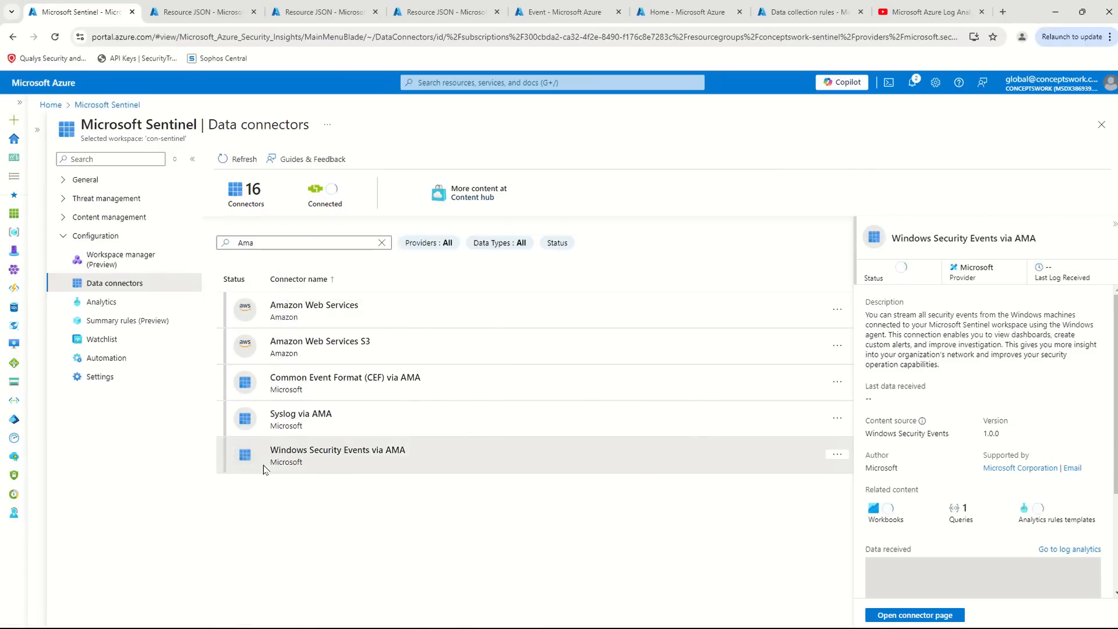
click(895, 617)
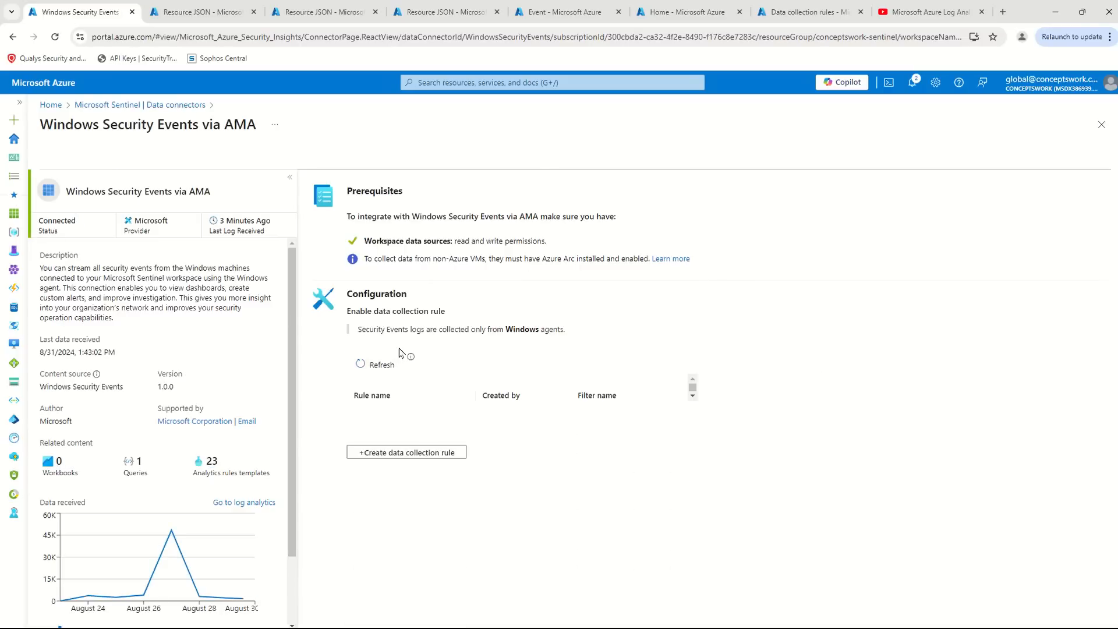
- Look through the sections of the connector's Create Data Collection Rule form and close it without creating a rule
click(396, 454)
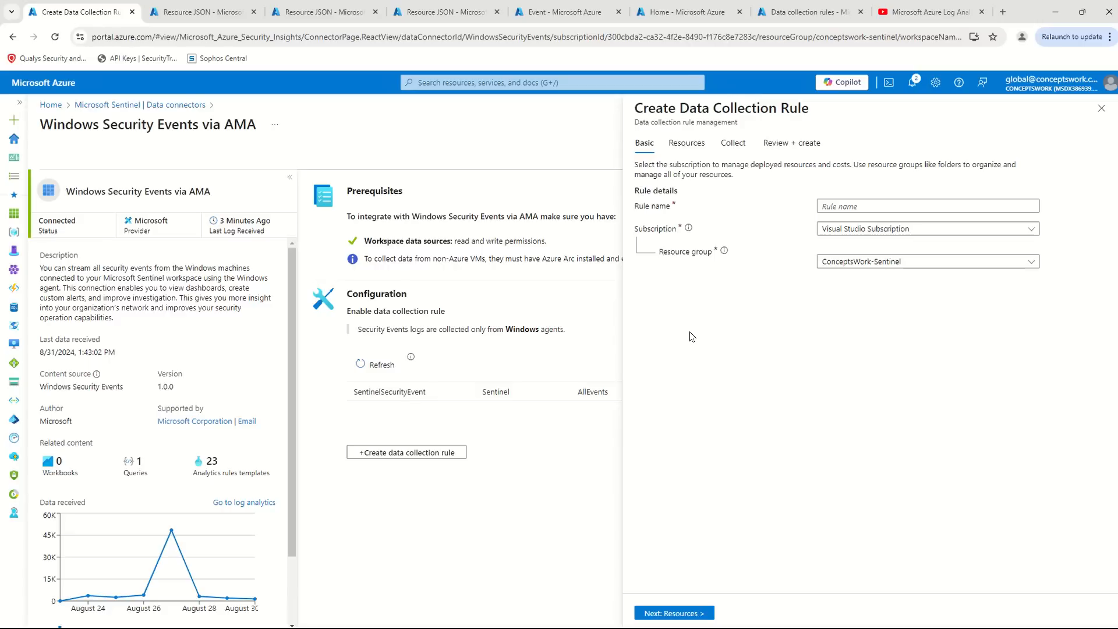
click(693, 144)
click(792, 143)
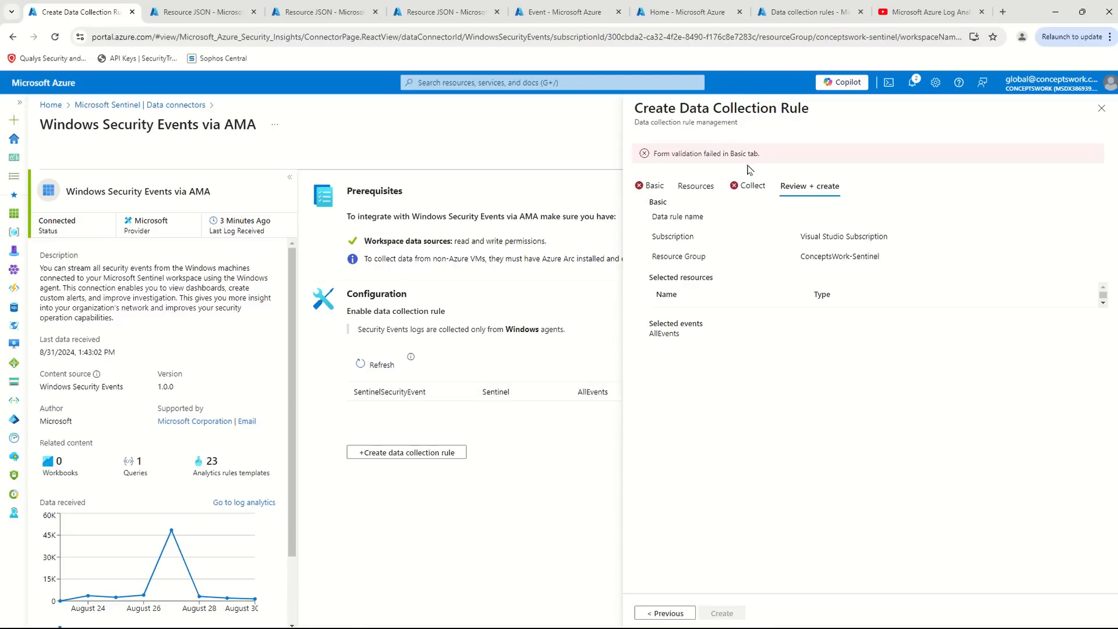
click(751, 185)
click(656, 144)
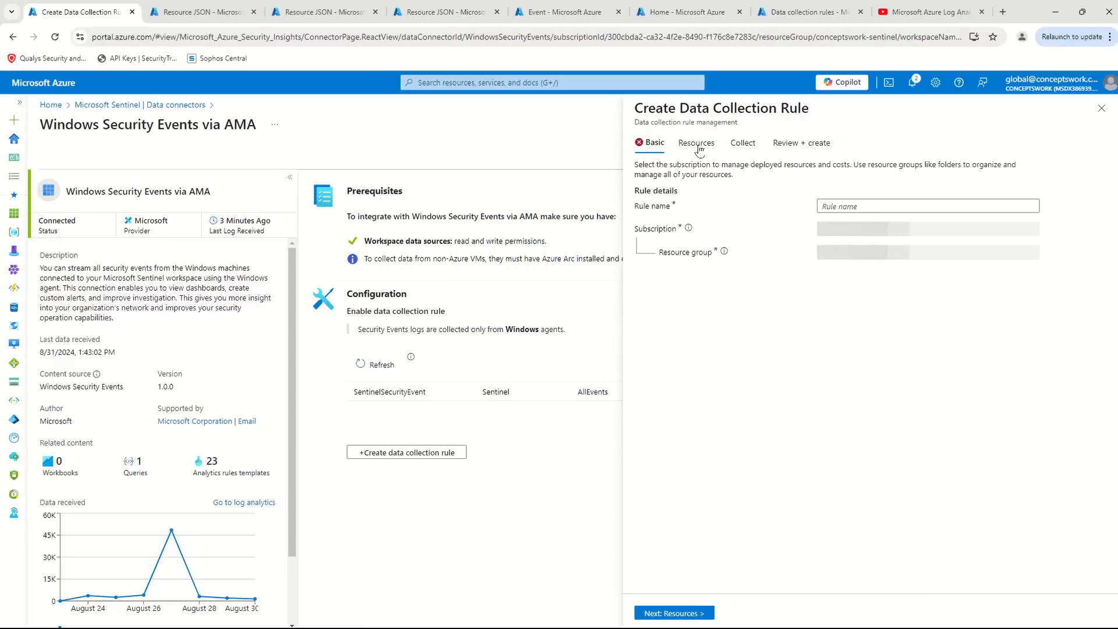
click(1101, 109)
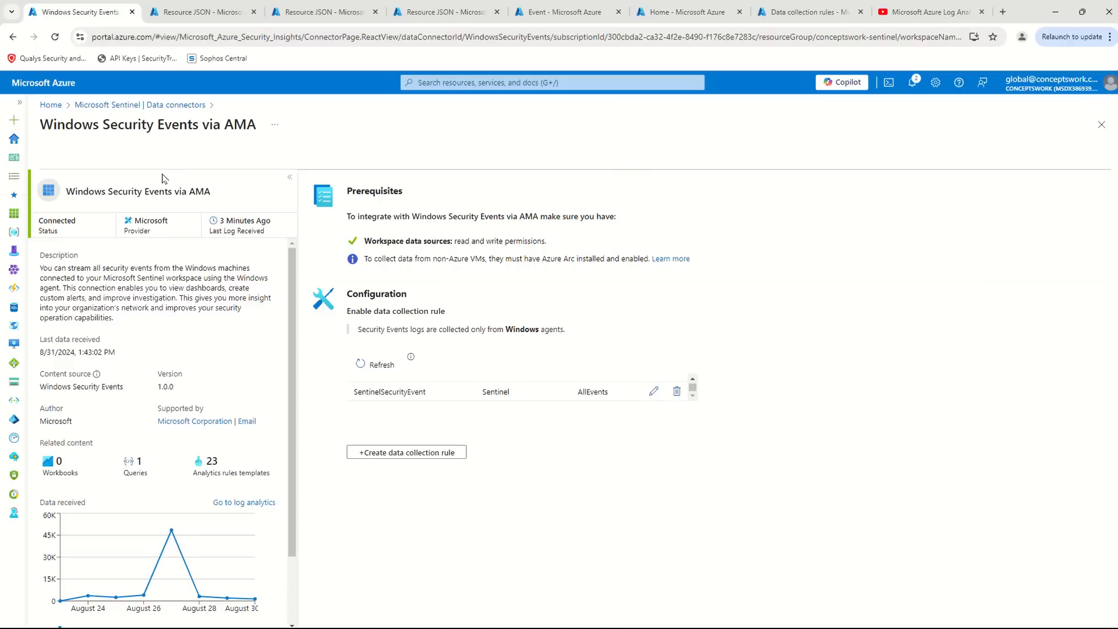
- Search the portal for "Data Collection Rule" and return to the Data collection rules list
click(463, 83)
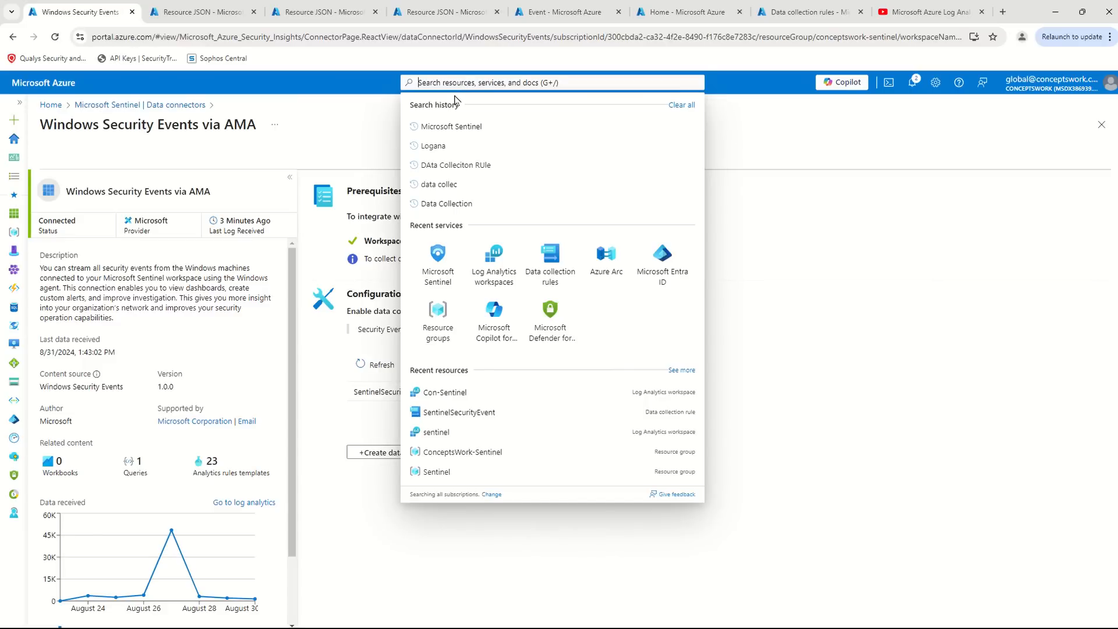
text(DAta Collec)
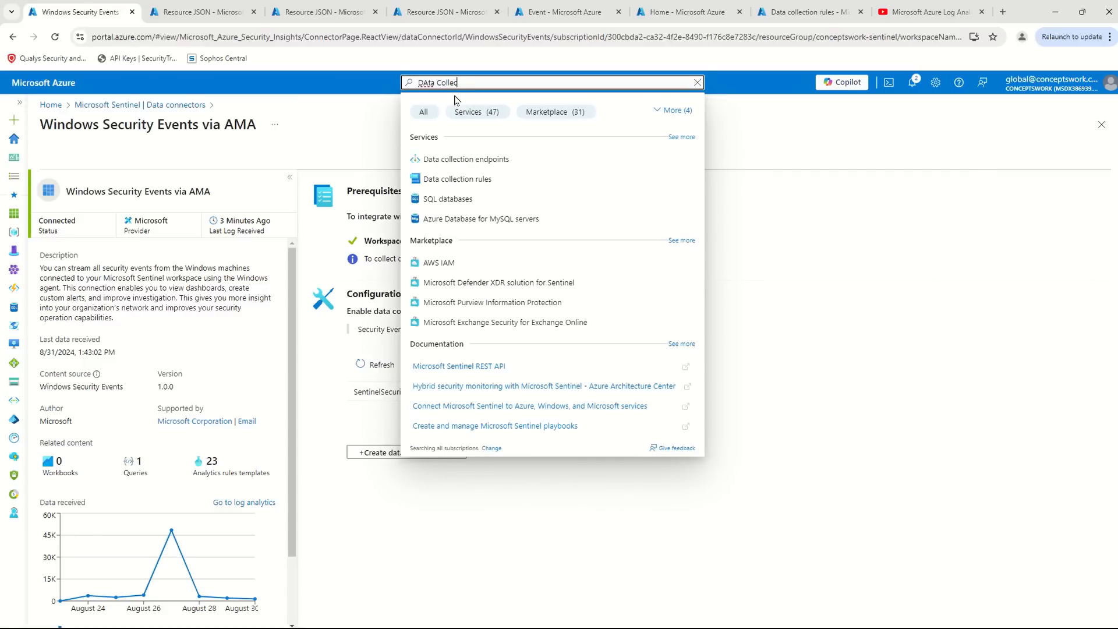
text(tion Rule)
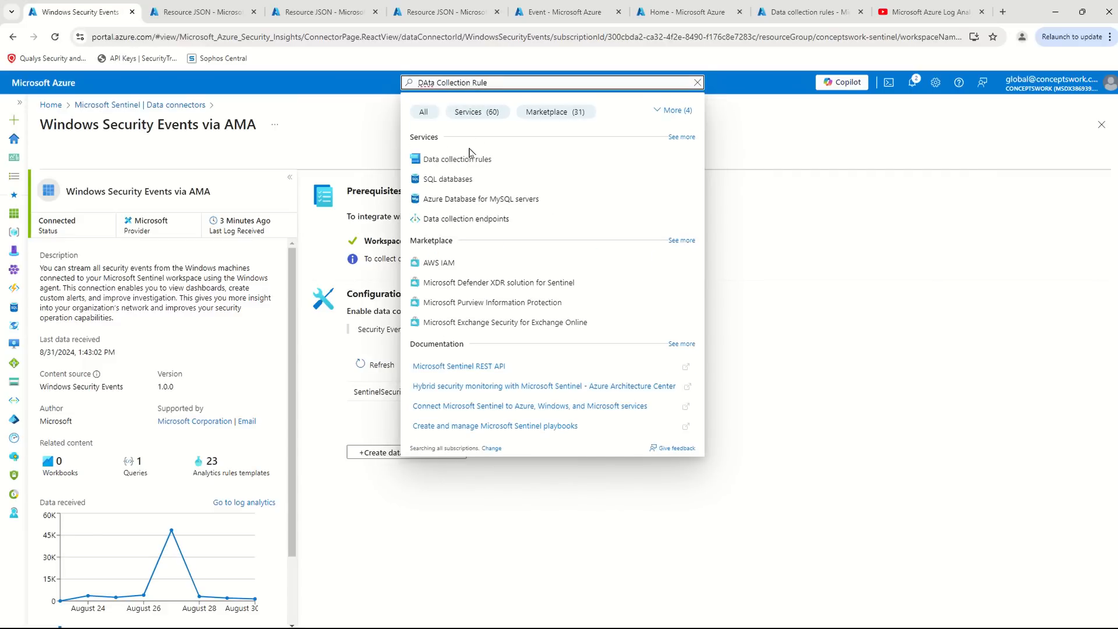
click(460, 159)
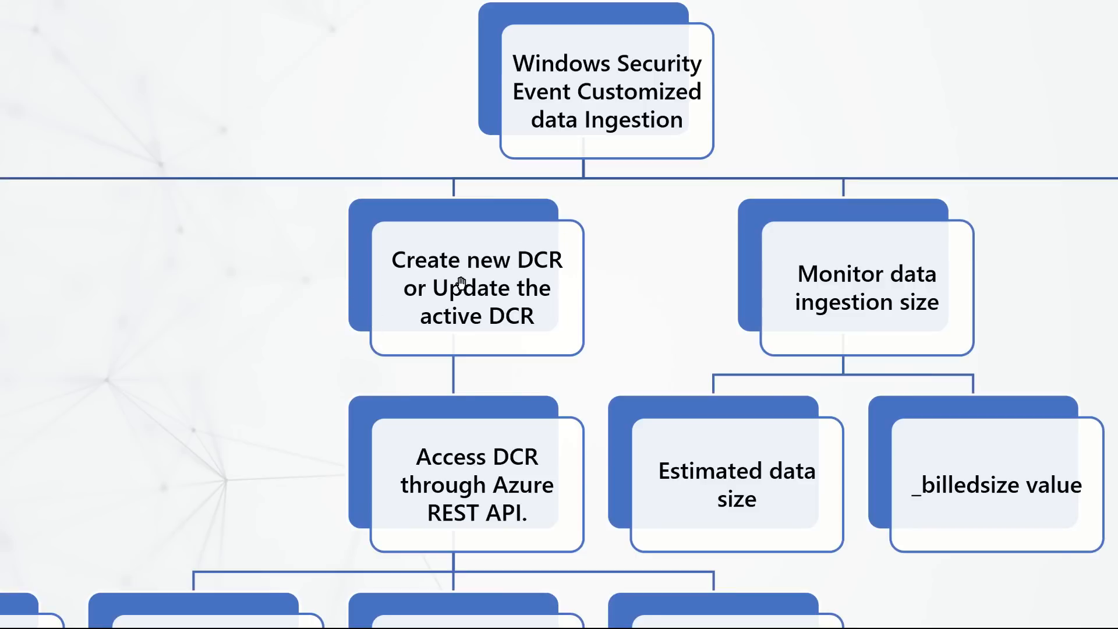
key(alt+Tab)
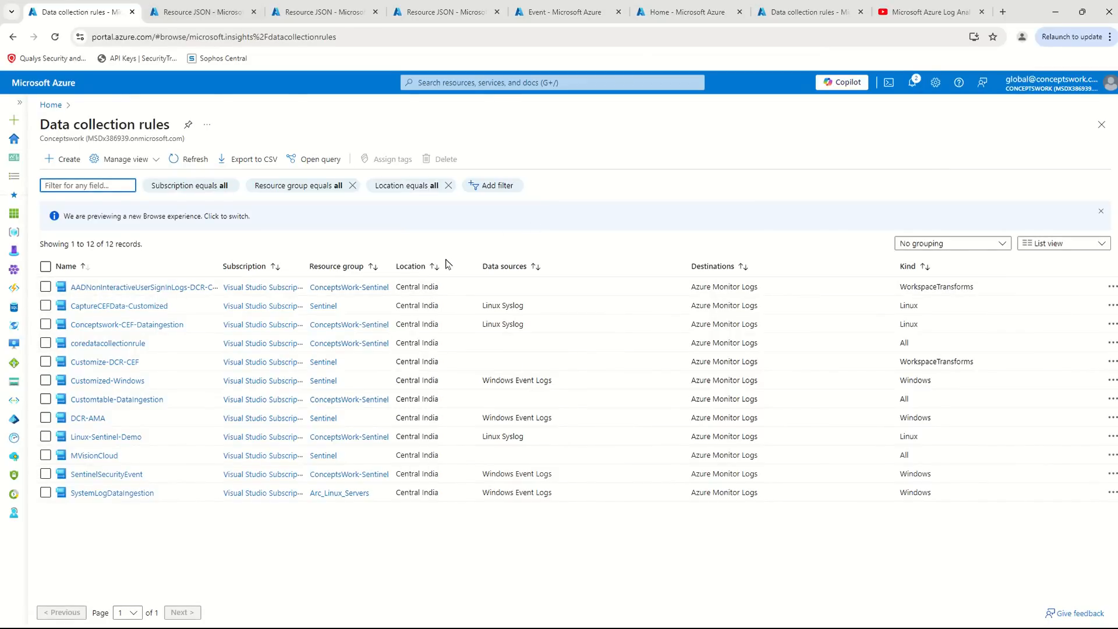
- Start creating a new data collection rule and enter "Customized Windows Data Ingestion" as its name
click(152, 36)
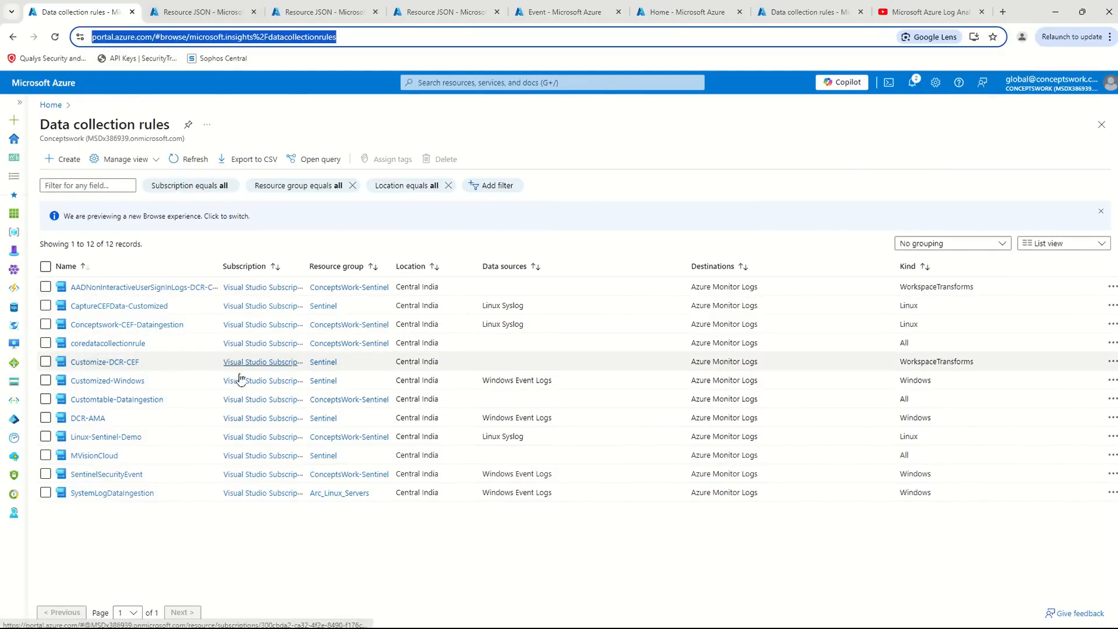
click(64, 159)
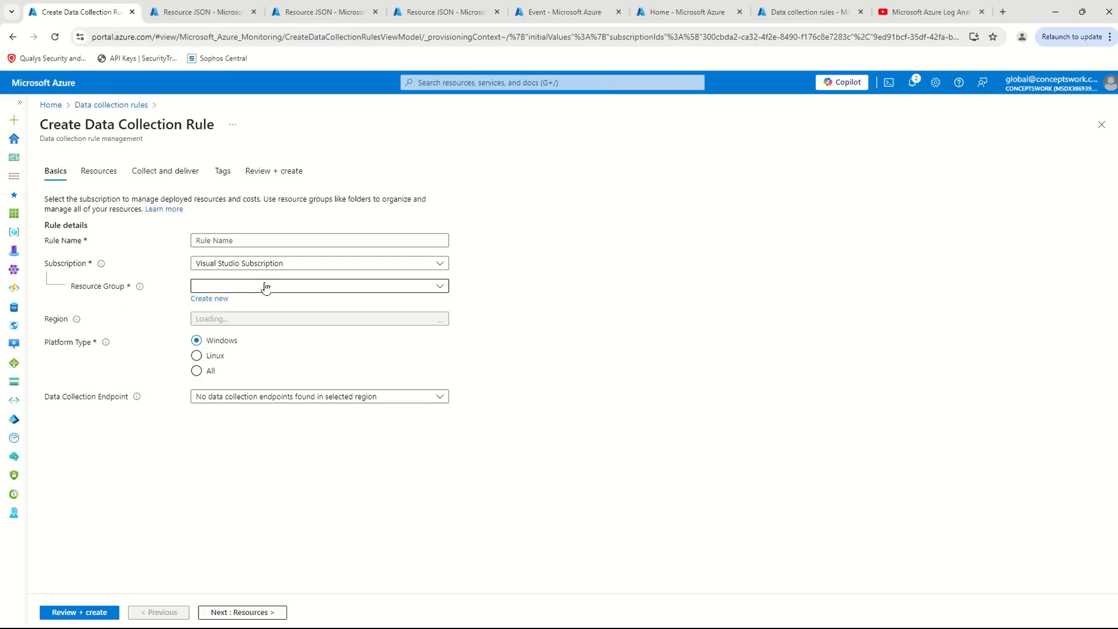
click(245, 240)
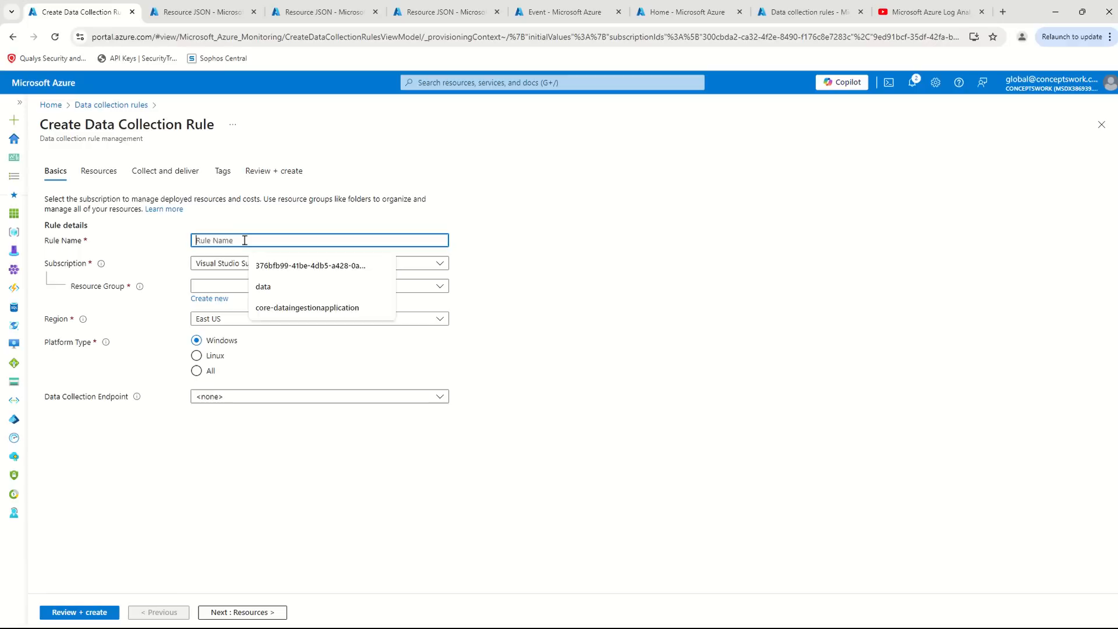
text(Custr)
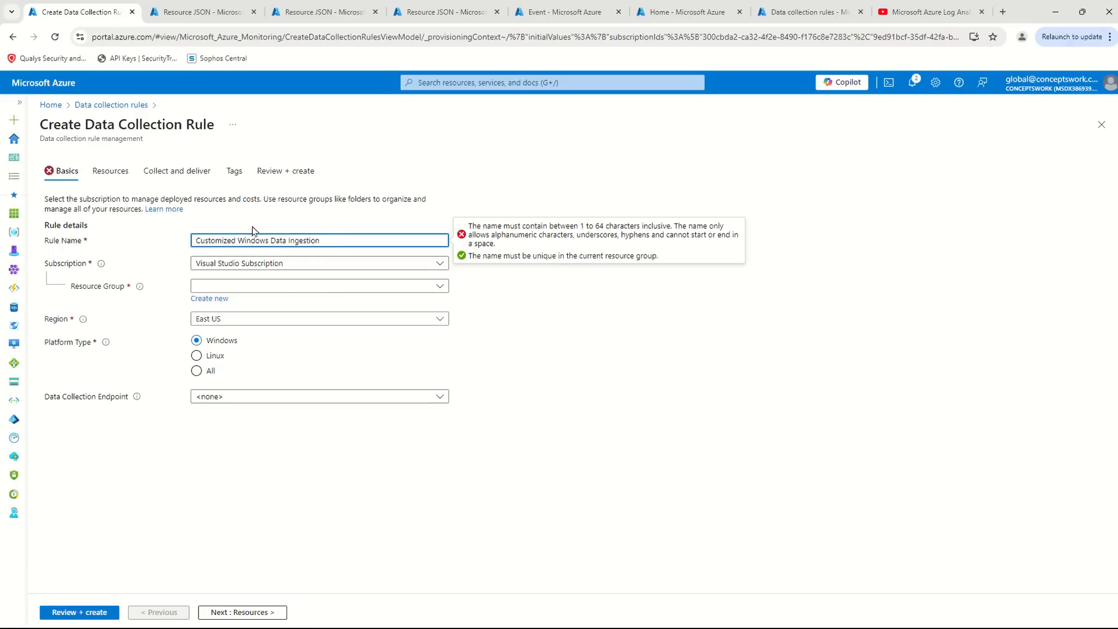
- Correct the rule name to "CustomizedWindowsDataIngestion-CW" without any spaces
click(237, 240)
key(BackSpace)
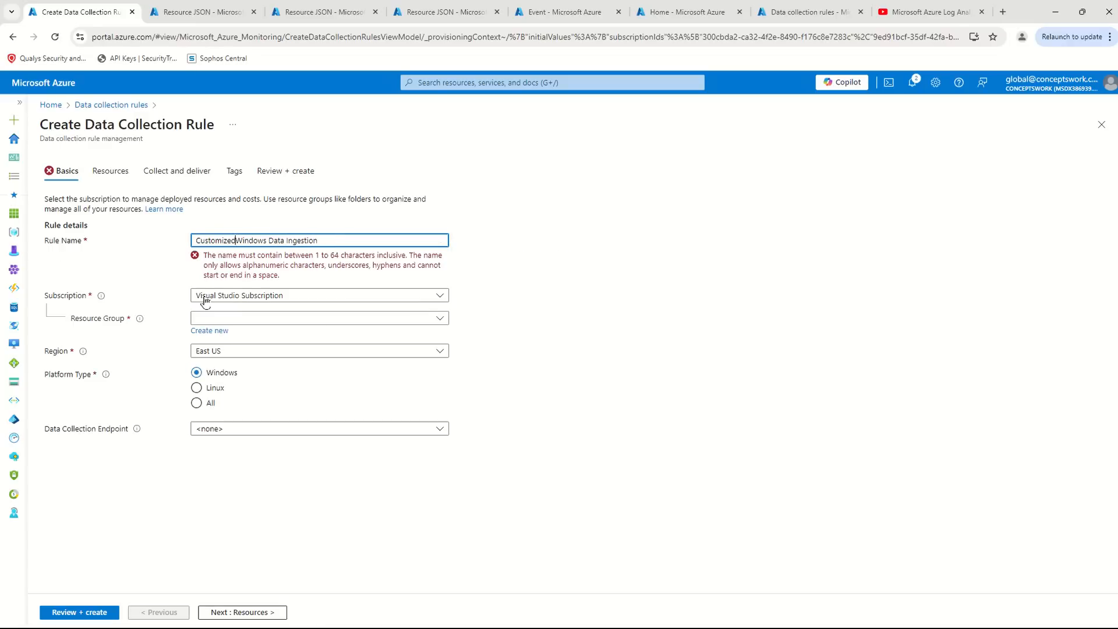
click(265, 244)
key(BackSpace)
key(ctrl+Right)
key(BackSpace)
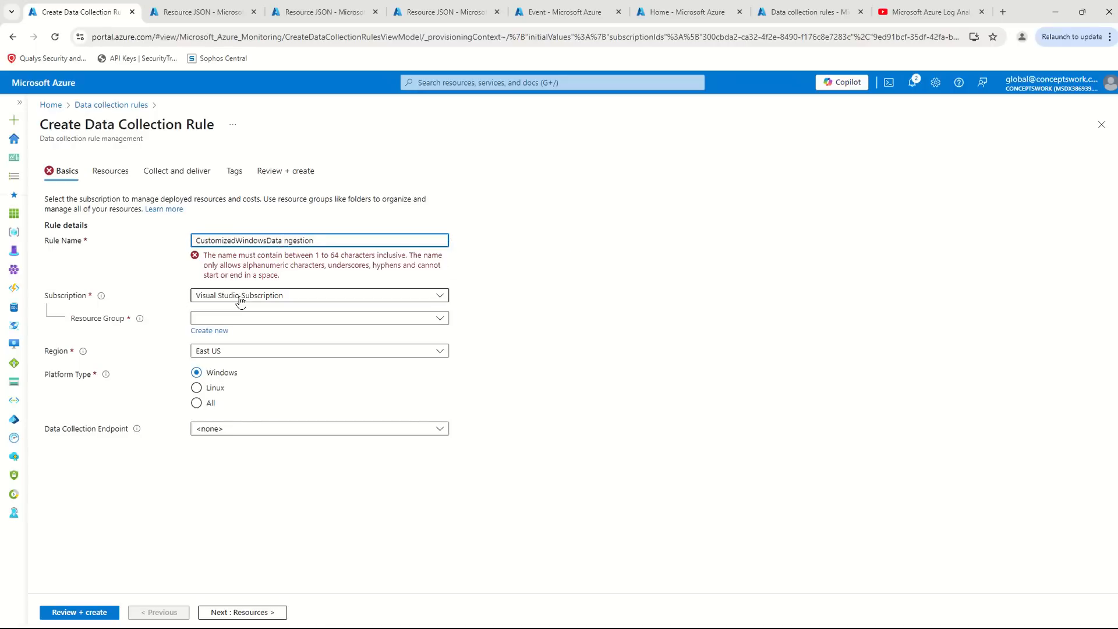
text(I)
click(331, 246)
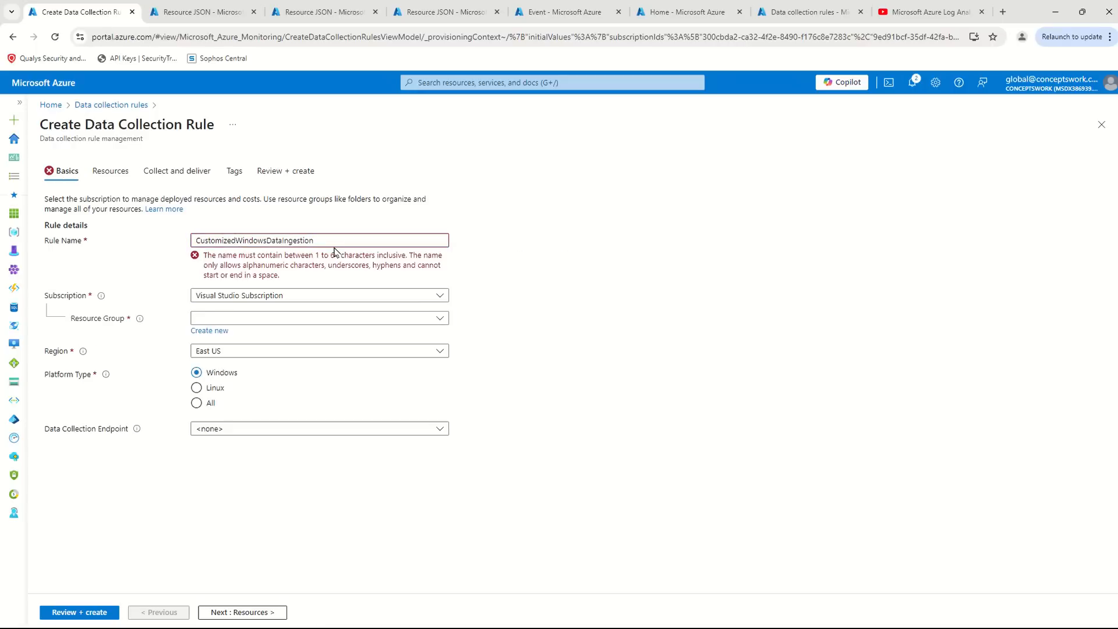
text(-CW)
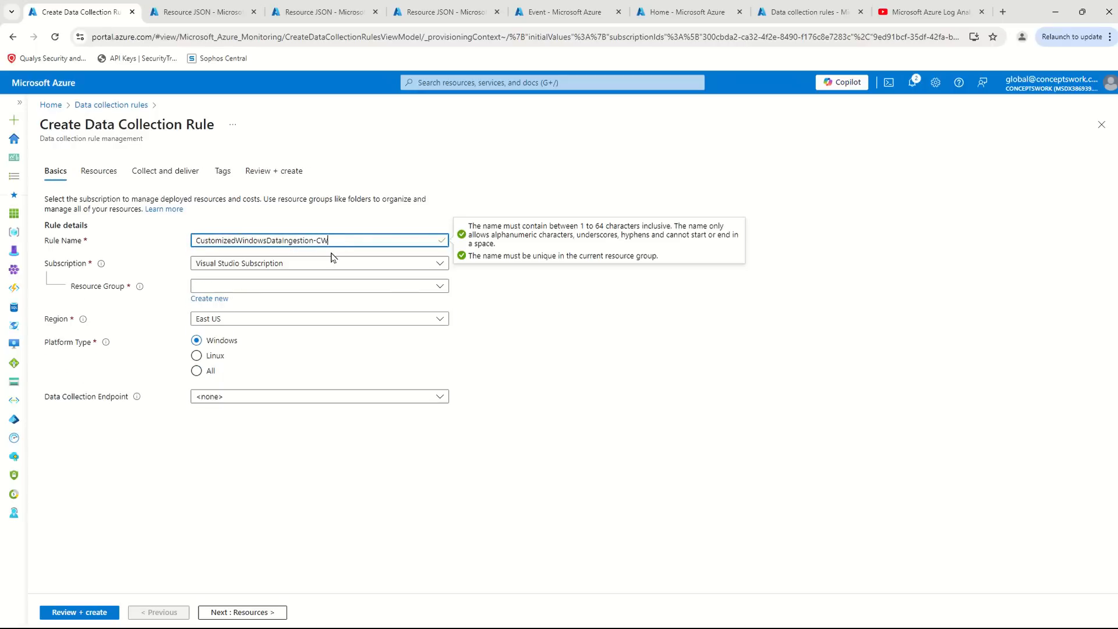
- Assign the rule to the Sentinel resource group and the Central India region, and proceed to the resources section
click(287, 288)
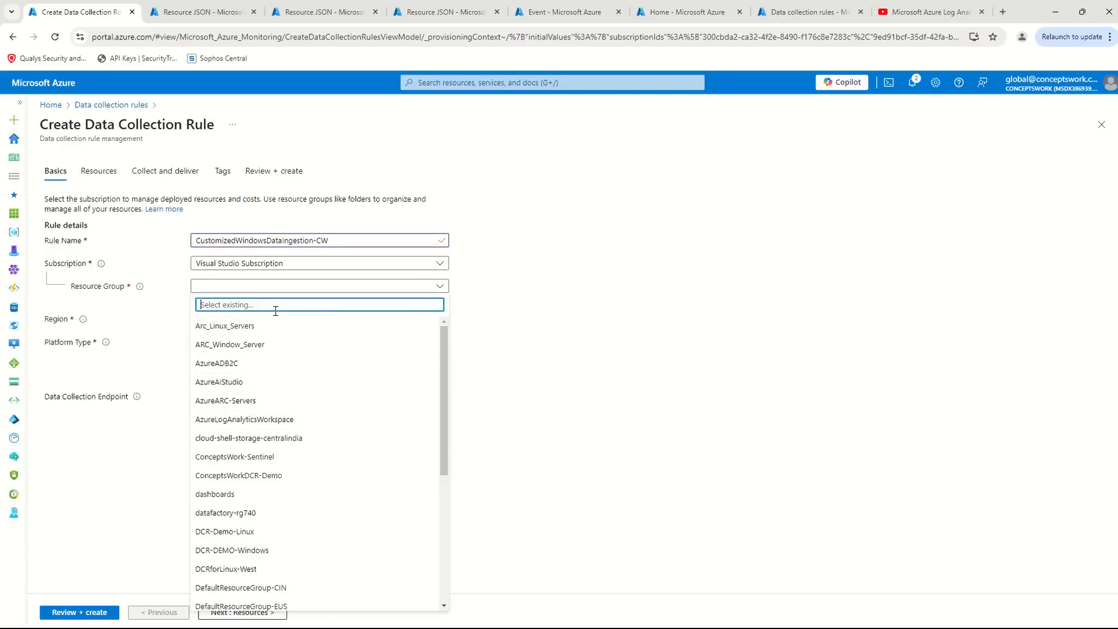
text(sent)
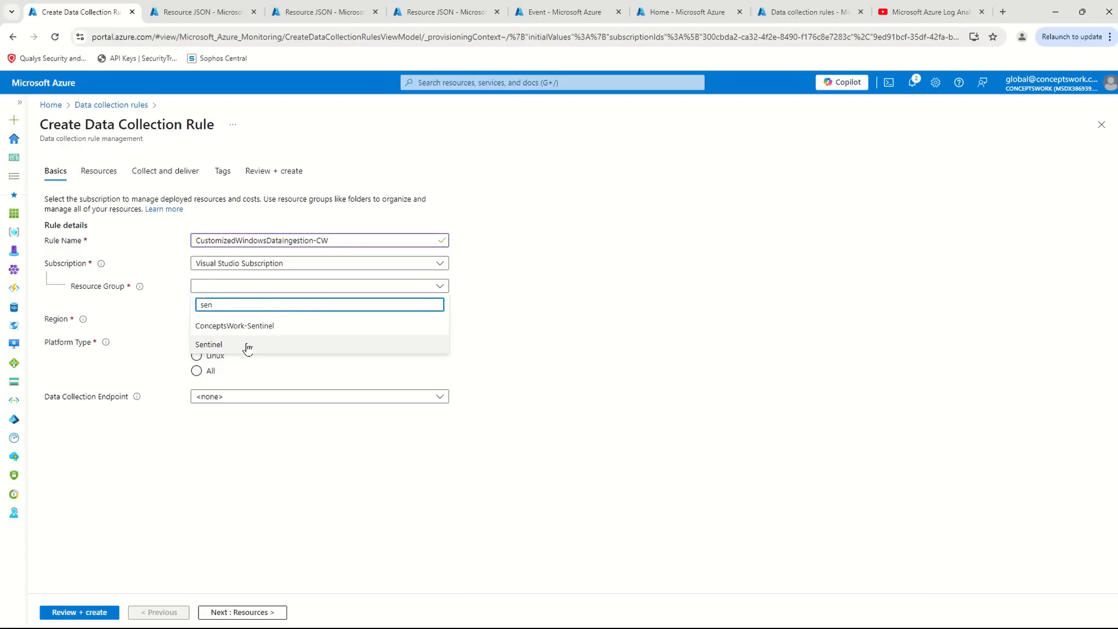
click(250, 345)
click(292, 319)
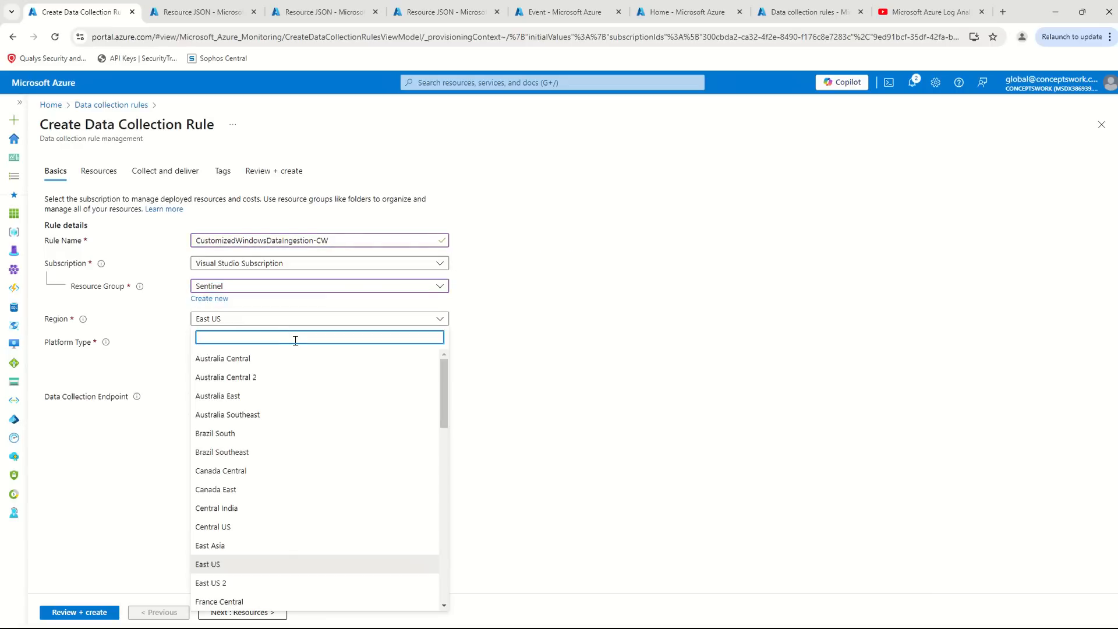
click(256, 508)
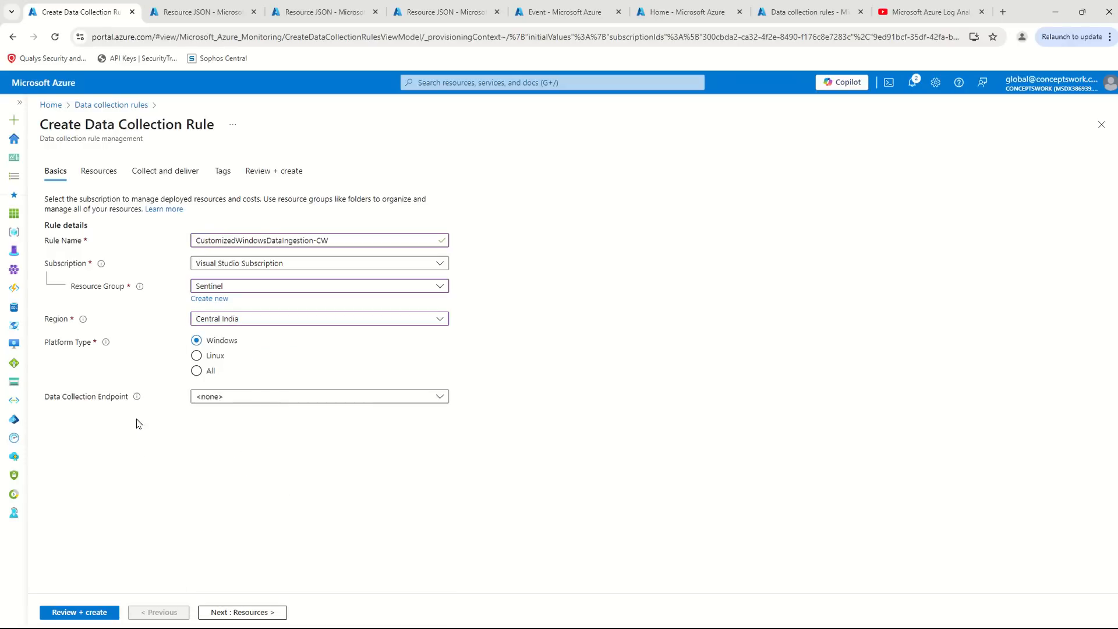
click(242, 613)
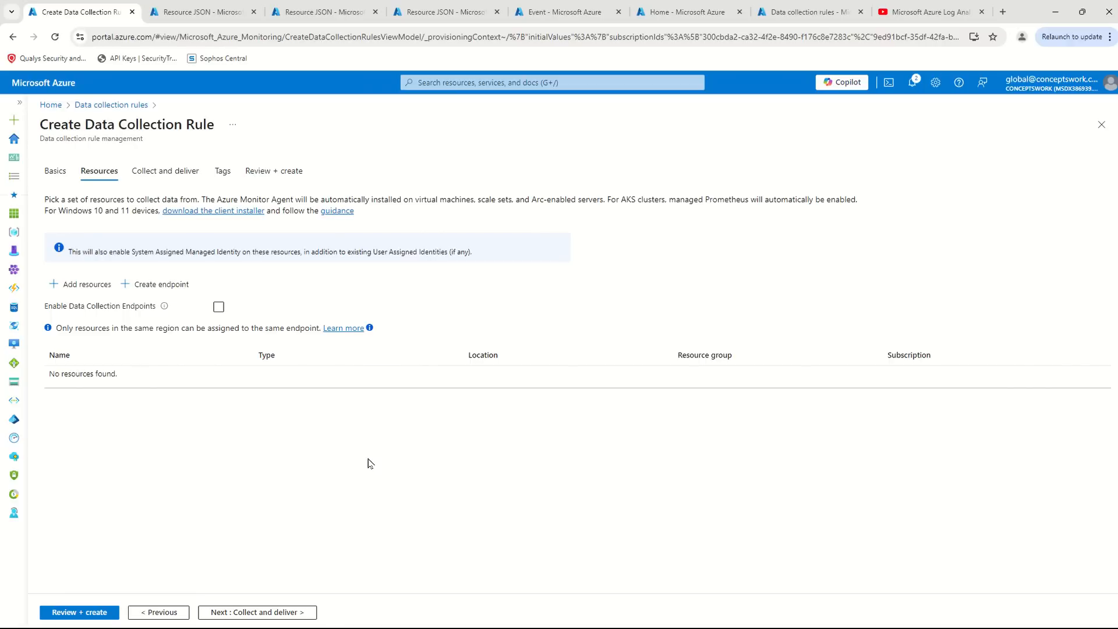
- Skip adding resources and start a Windows Event Logs data source that collects Security audit success and audit failure events
click(278, 611)
click(93, 222)
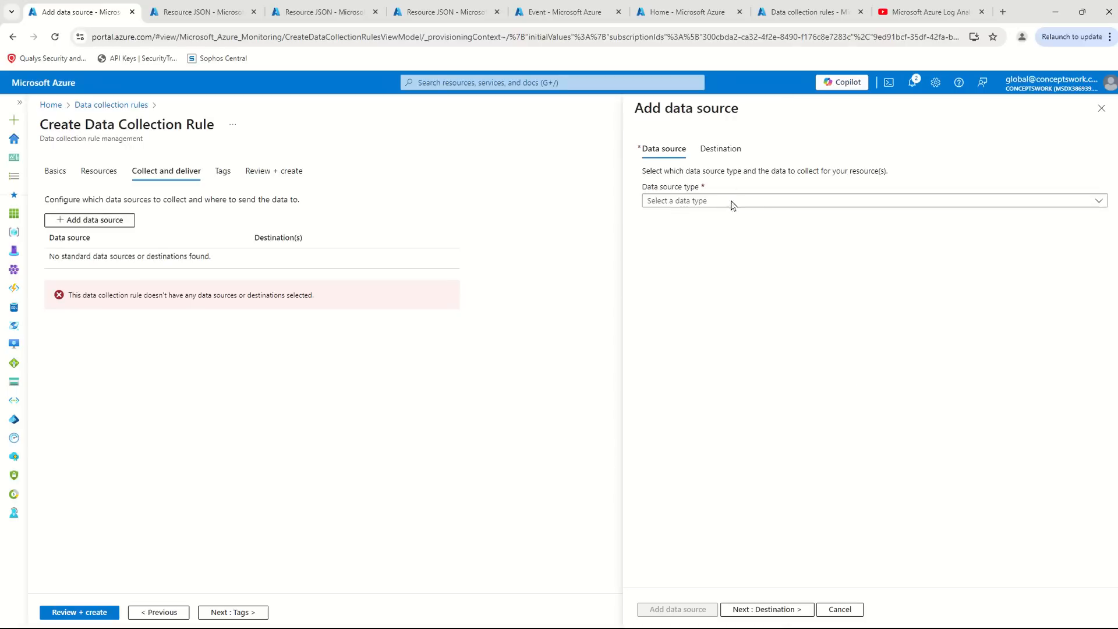
click(717, 205)
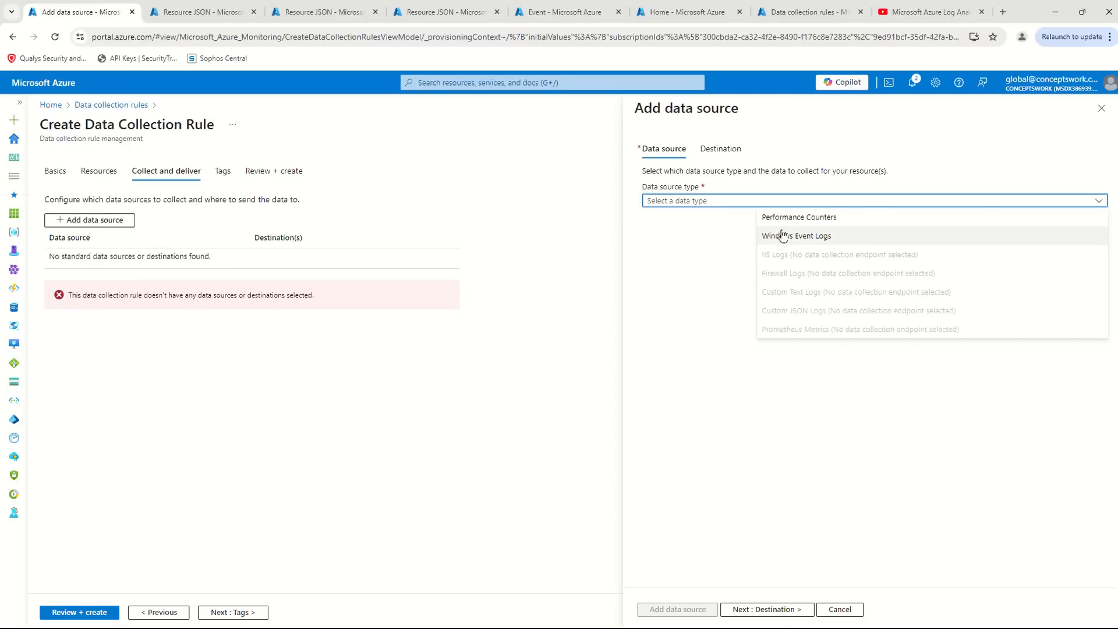
click(781, 233)
click(667, 432)
click(691, 446)
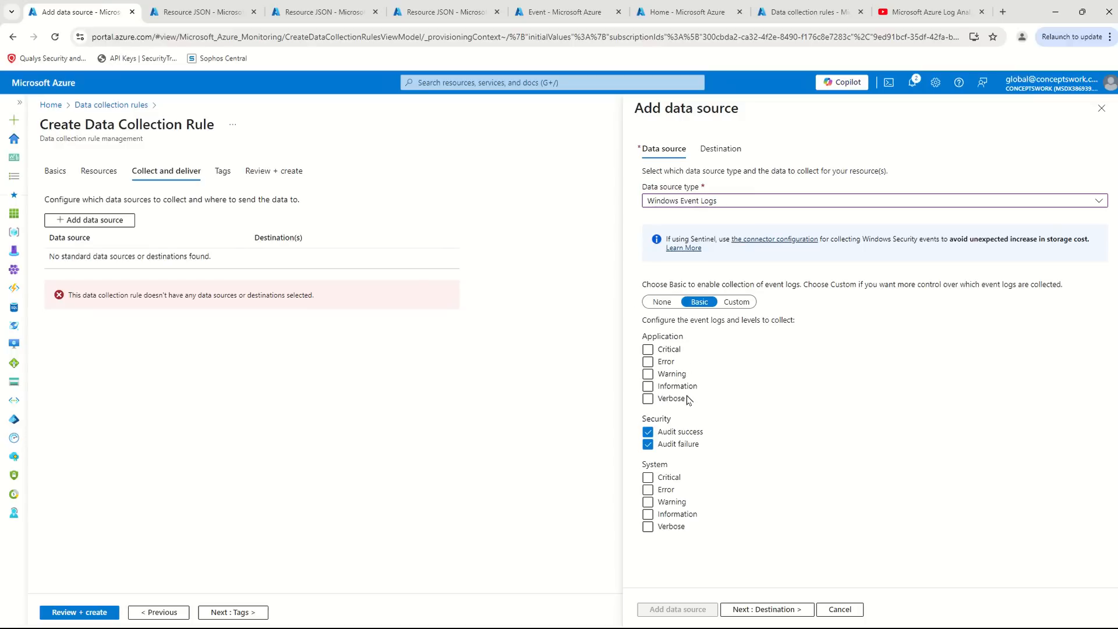
- Add an Azure Monitor Logs destination for the data source and open its list of workspaces
click(736, 153)
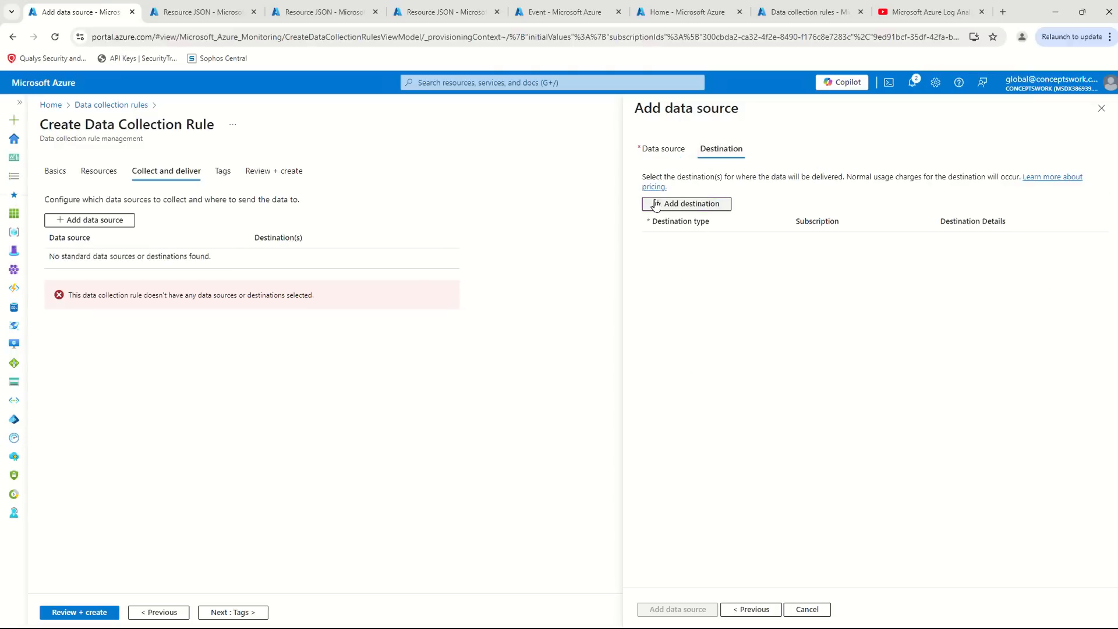
click(688, 204)
click(751, 242)
click(692, 257)
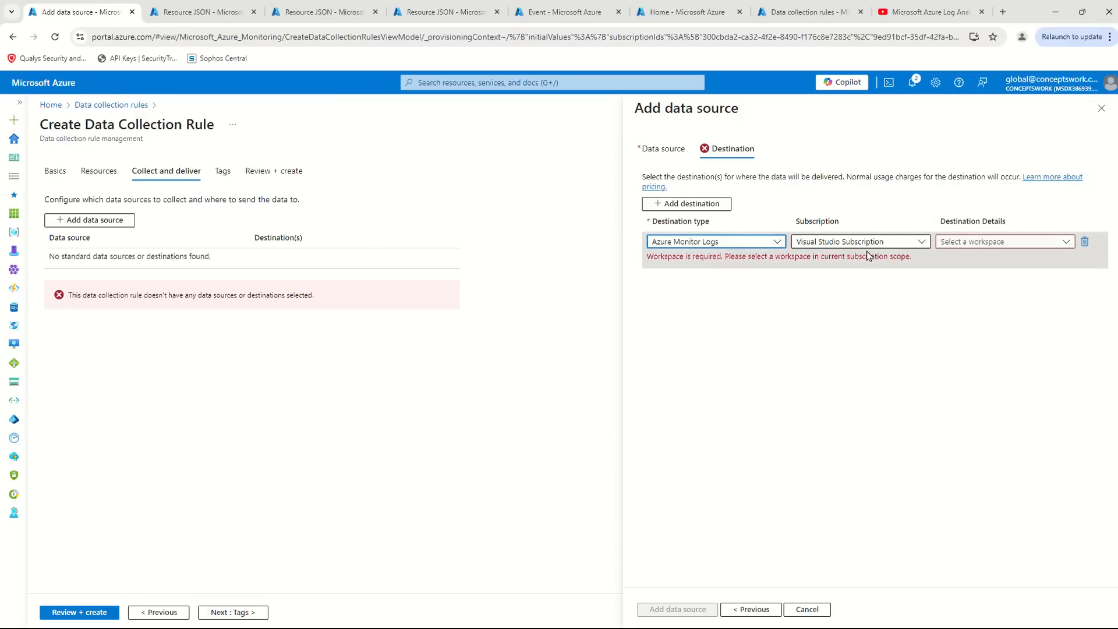
click(939, 244)
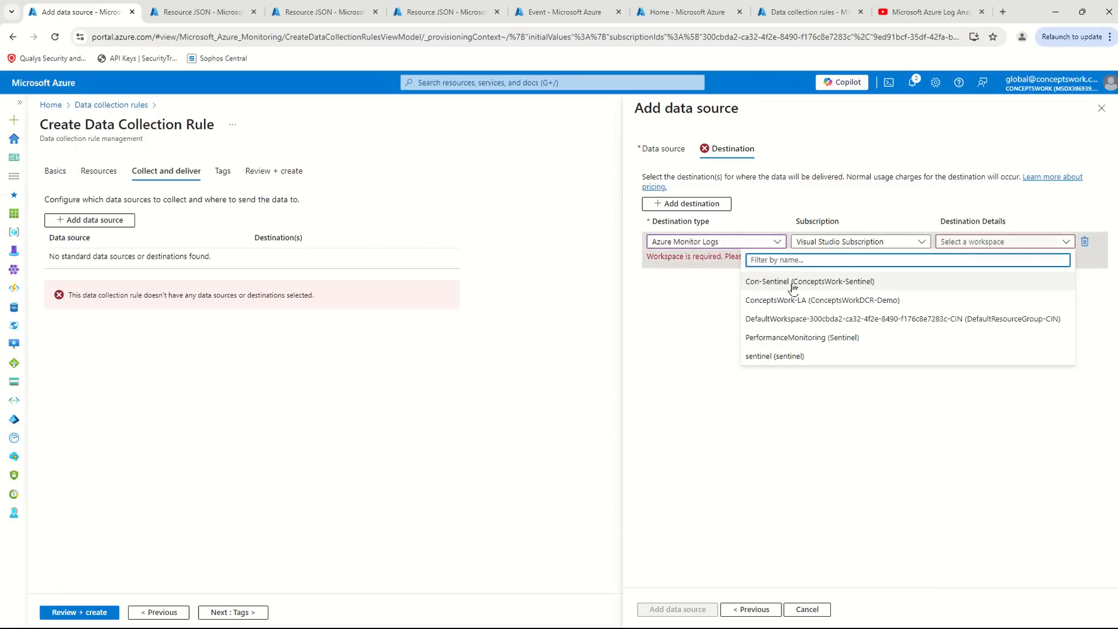
- In the second browser tab, find Log Analytics workspaces and open an empty log query for the Con-Sentinel workspace
click(218, 9)
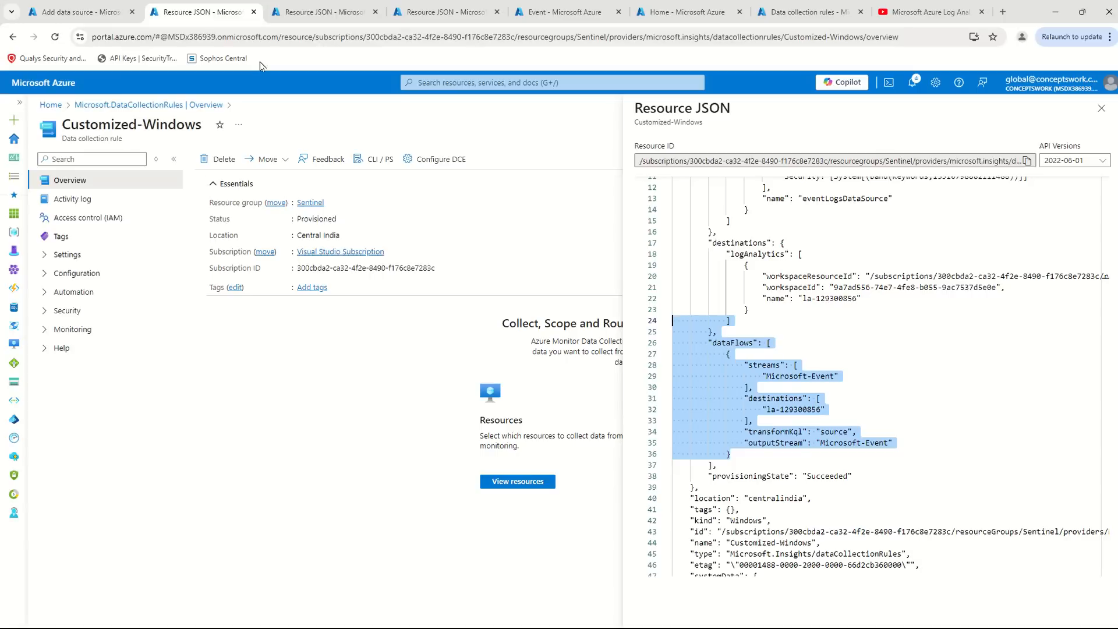
click(482, 88)
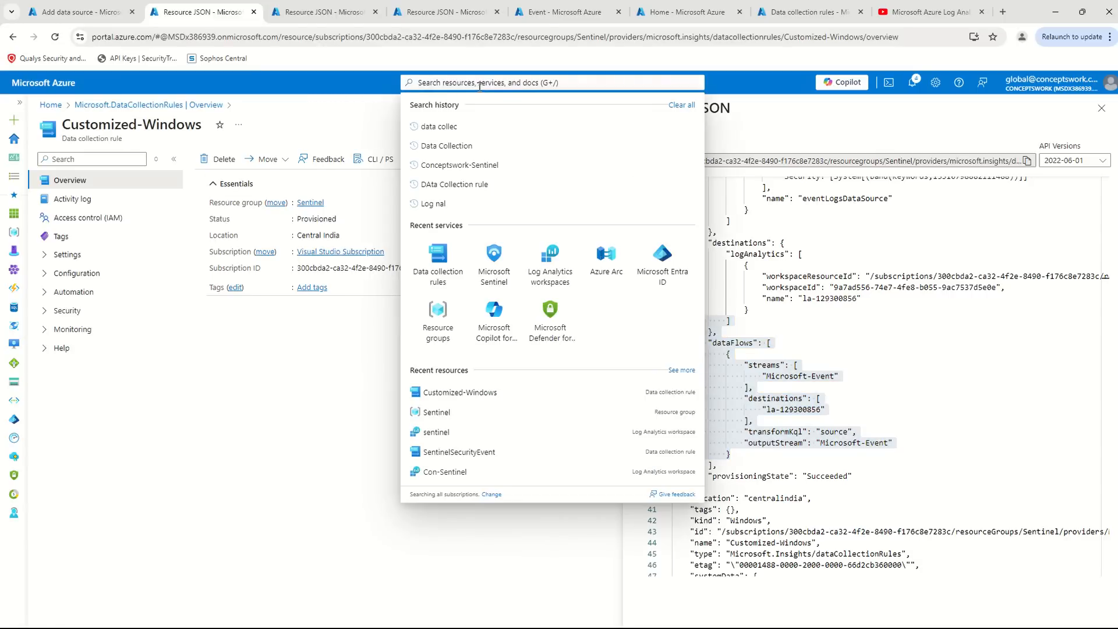
text(log Ana)
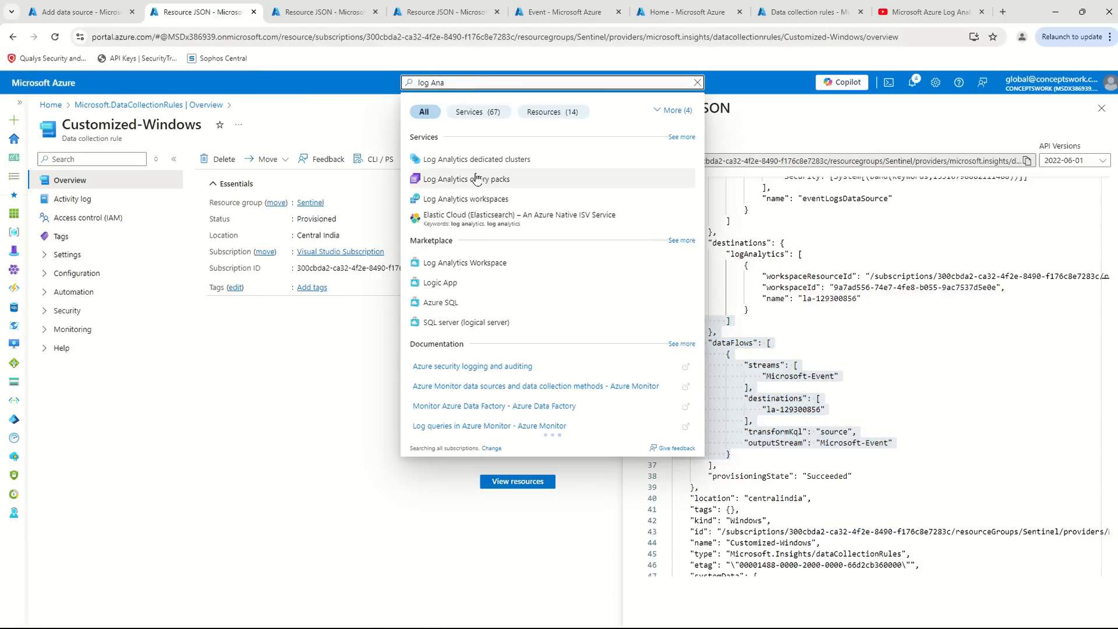
click(464, 200)
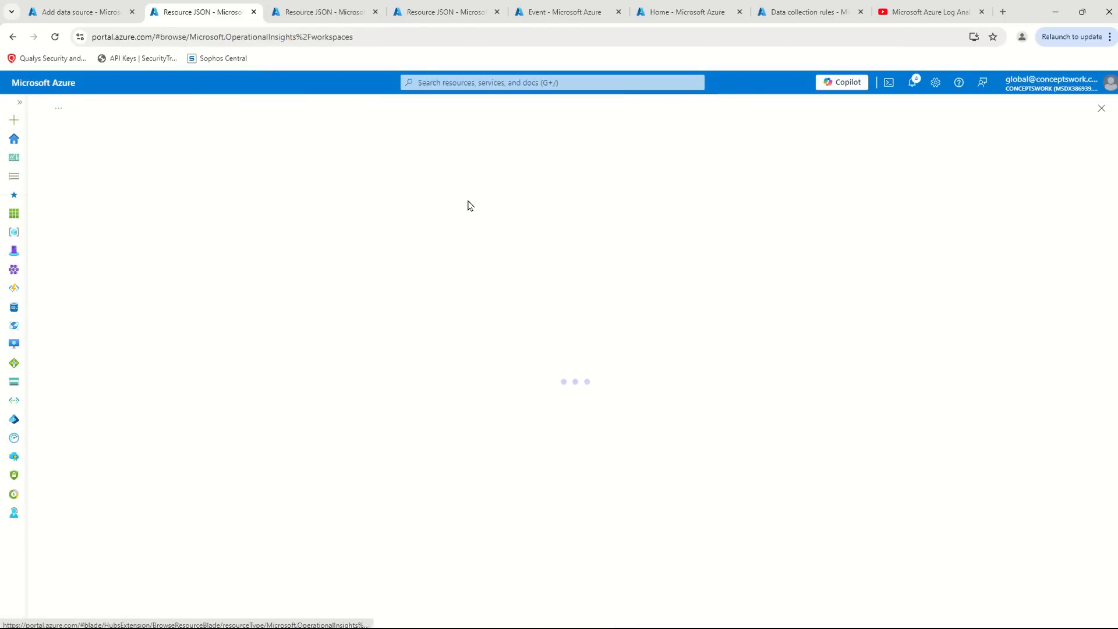
click(100, 273)
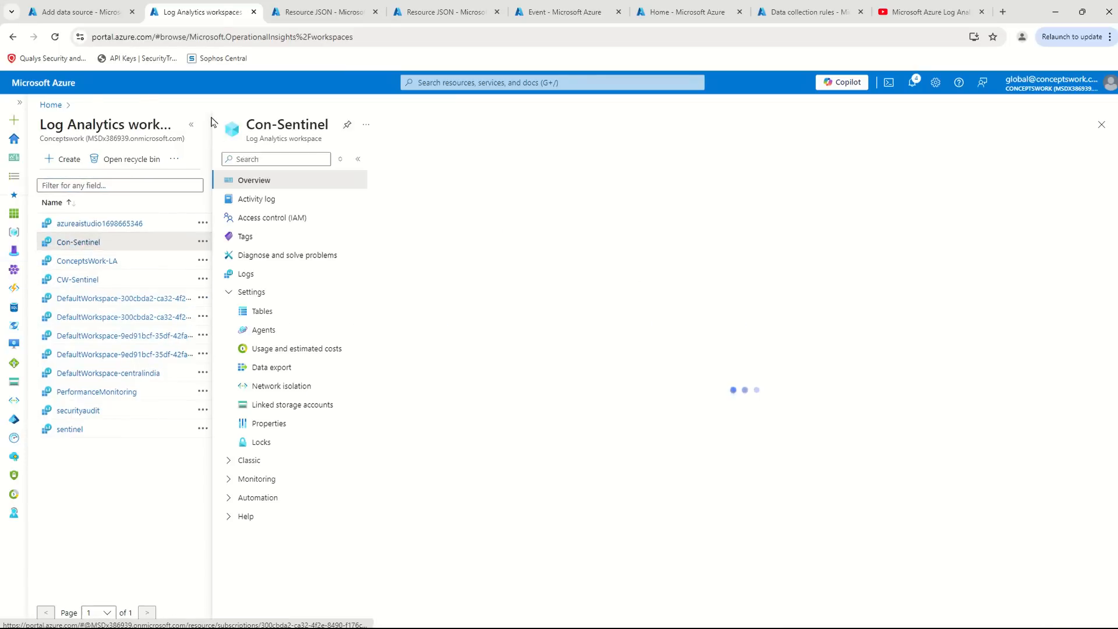
click(81, 274)
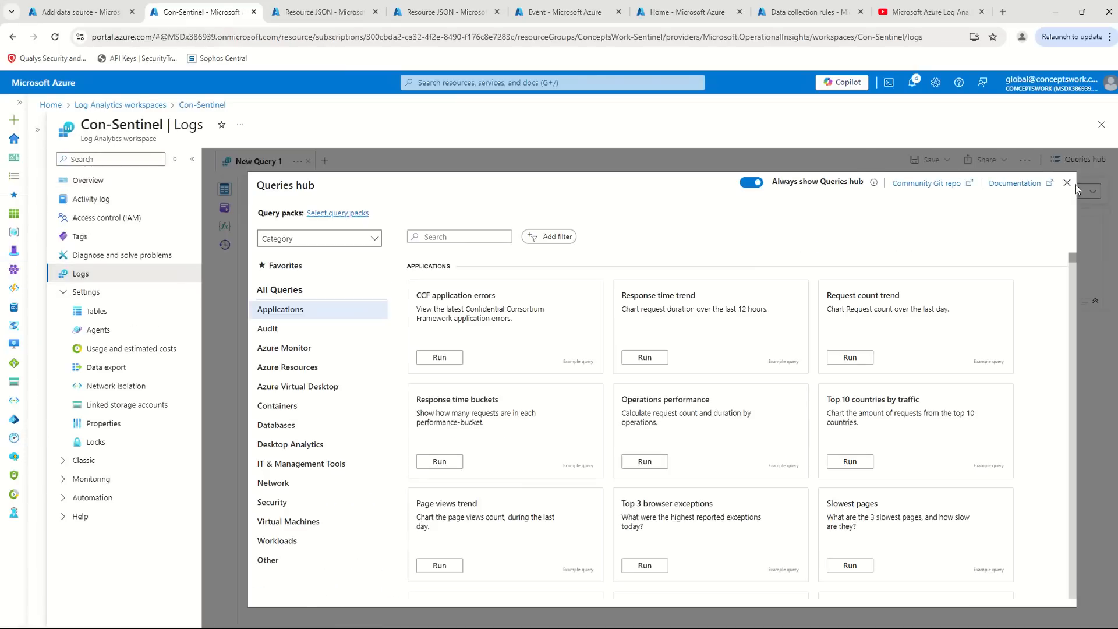
click(1067, 182)
- Run the query "SecurityEvent | where TimeGenerated >= ago(30m)" on the Con-Sentinel workspace
text(Se)
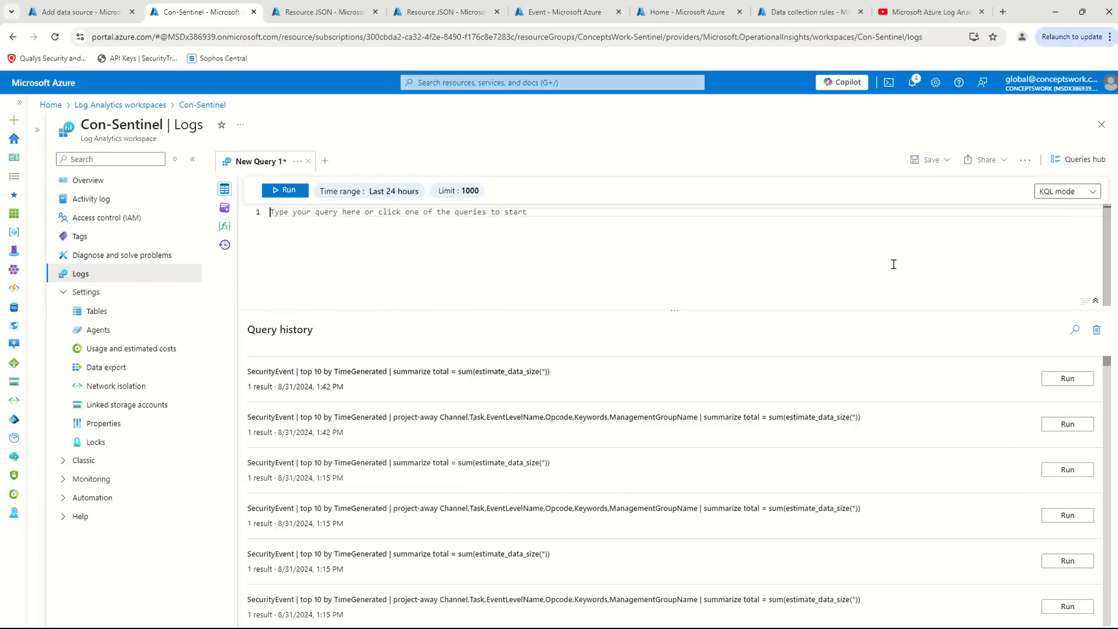
text(curityEven)
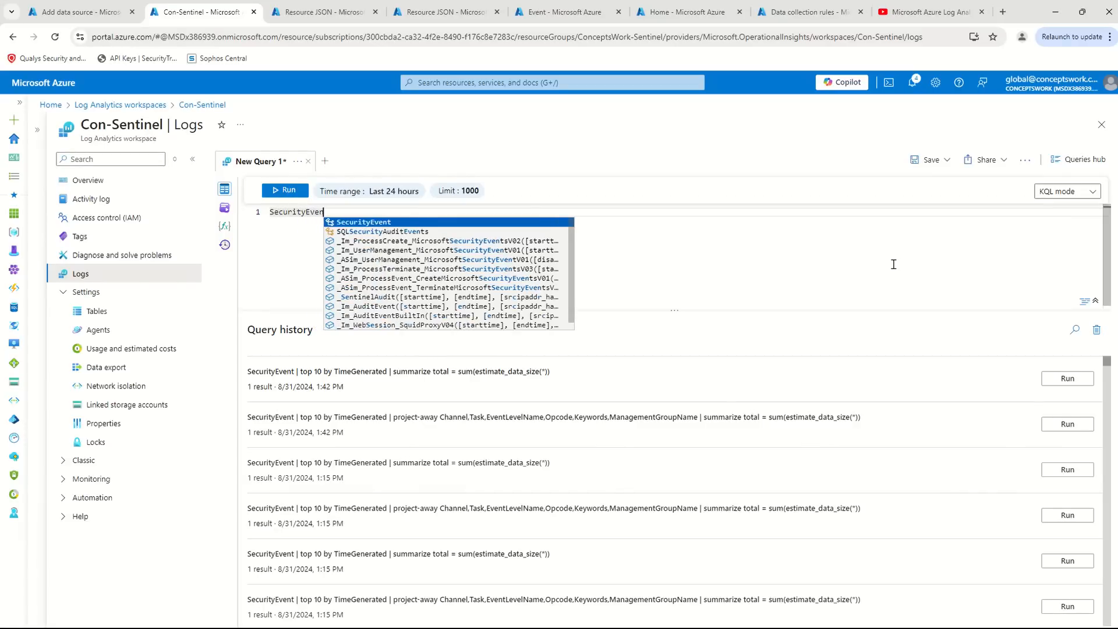
key(Return)
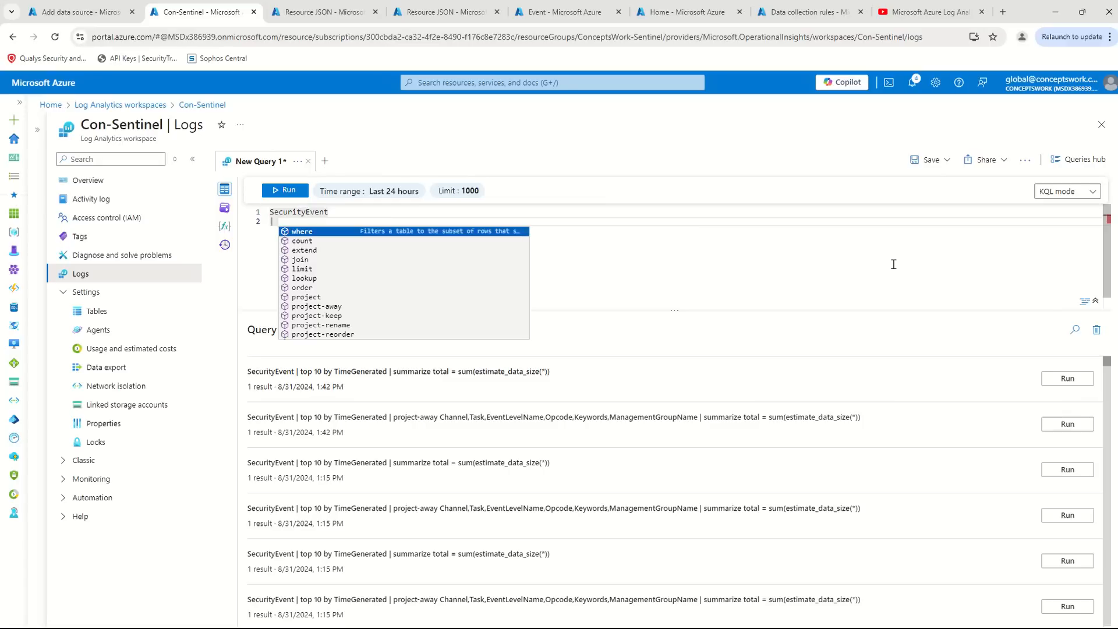
text(where Time)
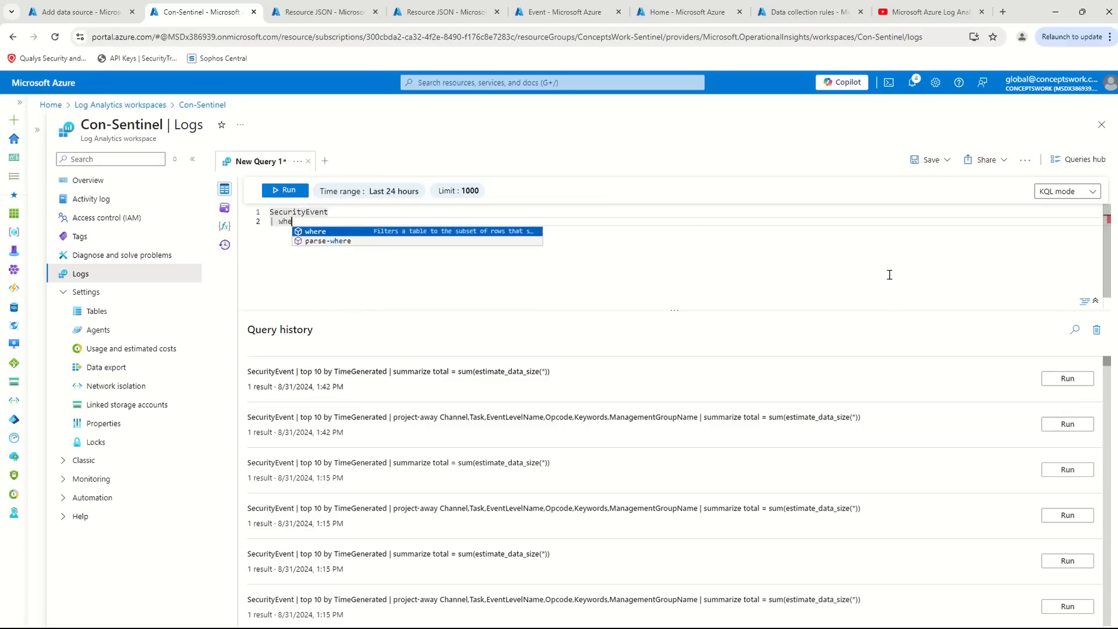
key(BackSpace)
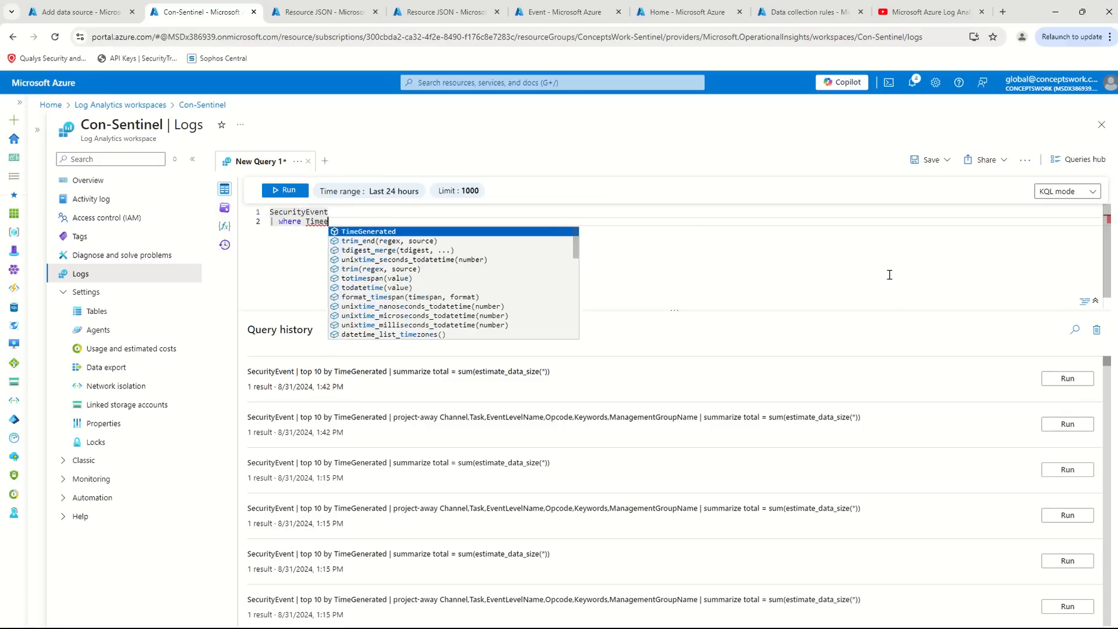
key(Return)
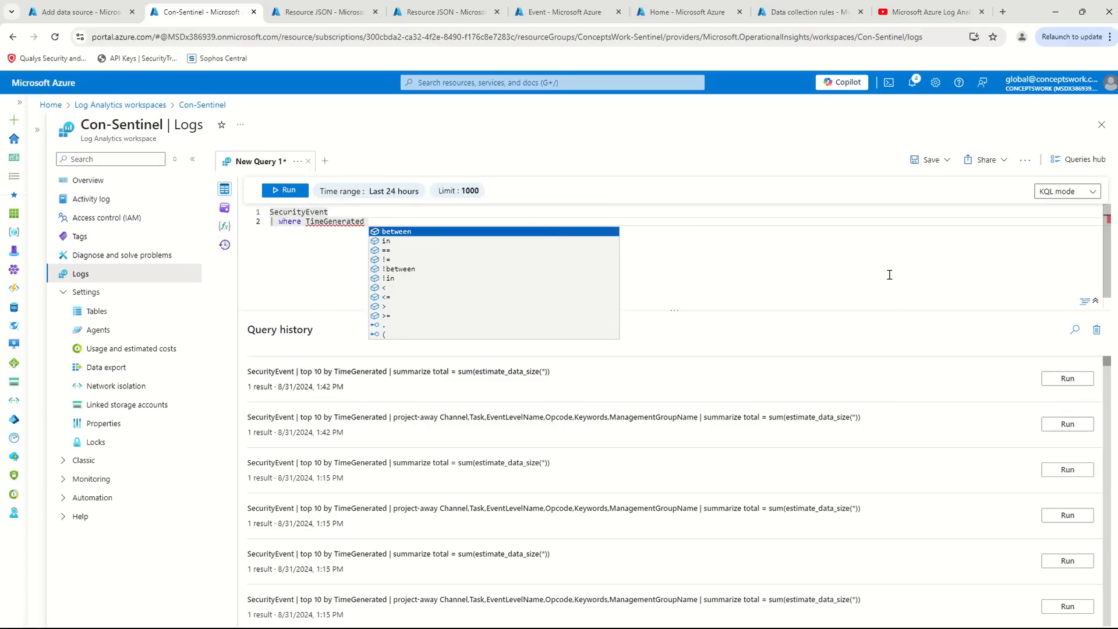
text(?)
text(= )
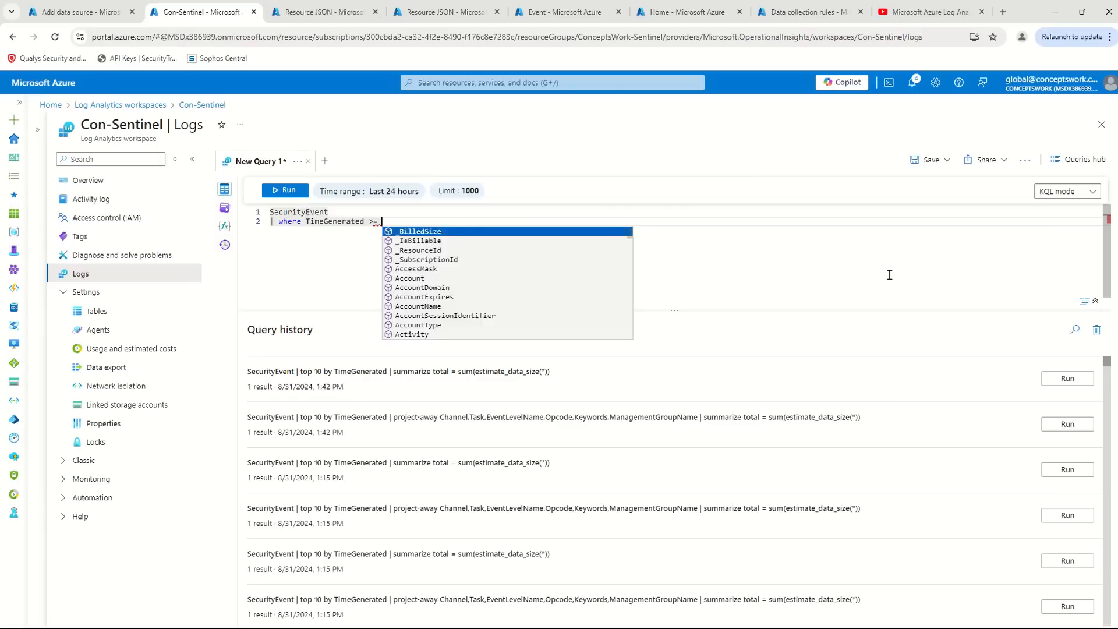
text(ago)
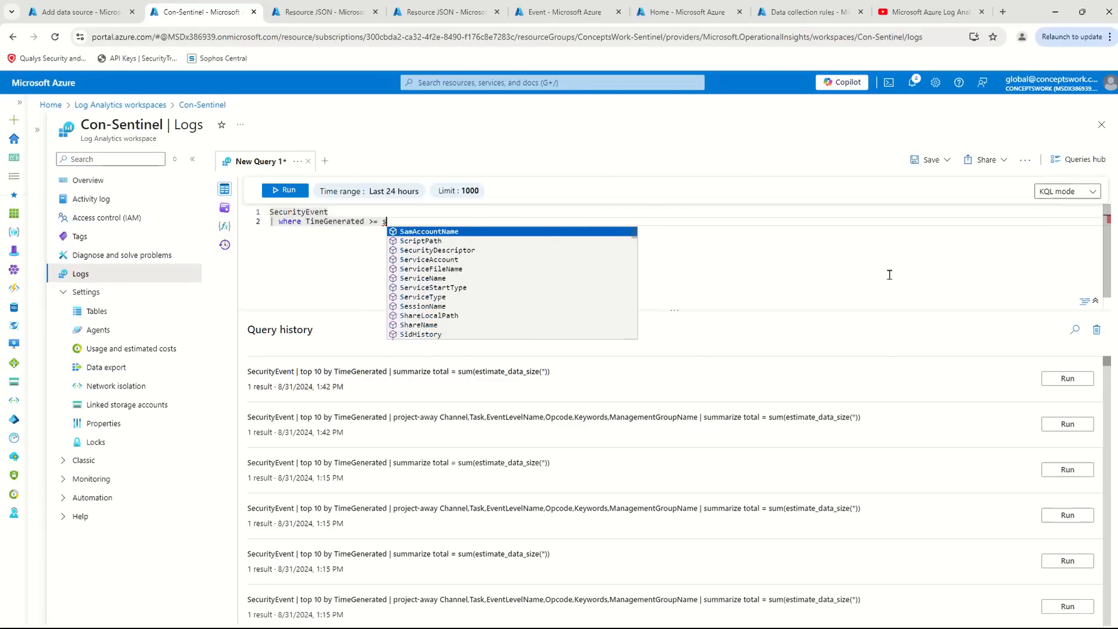
text(()
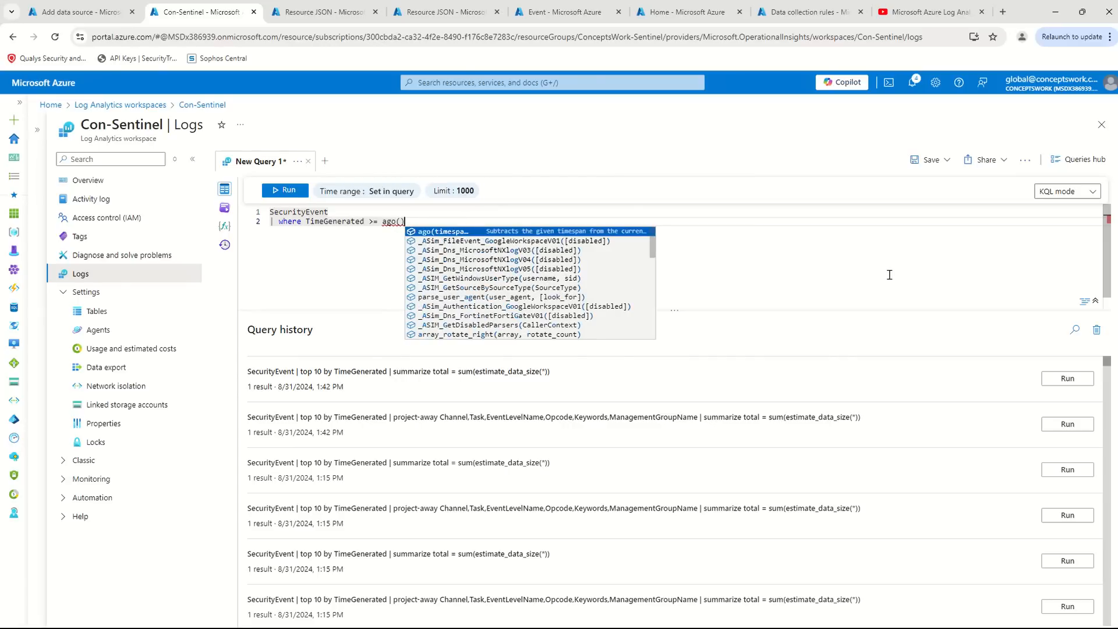
text(30m)
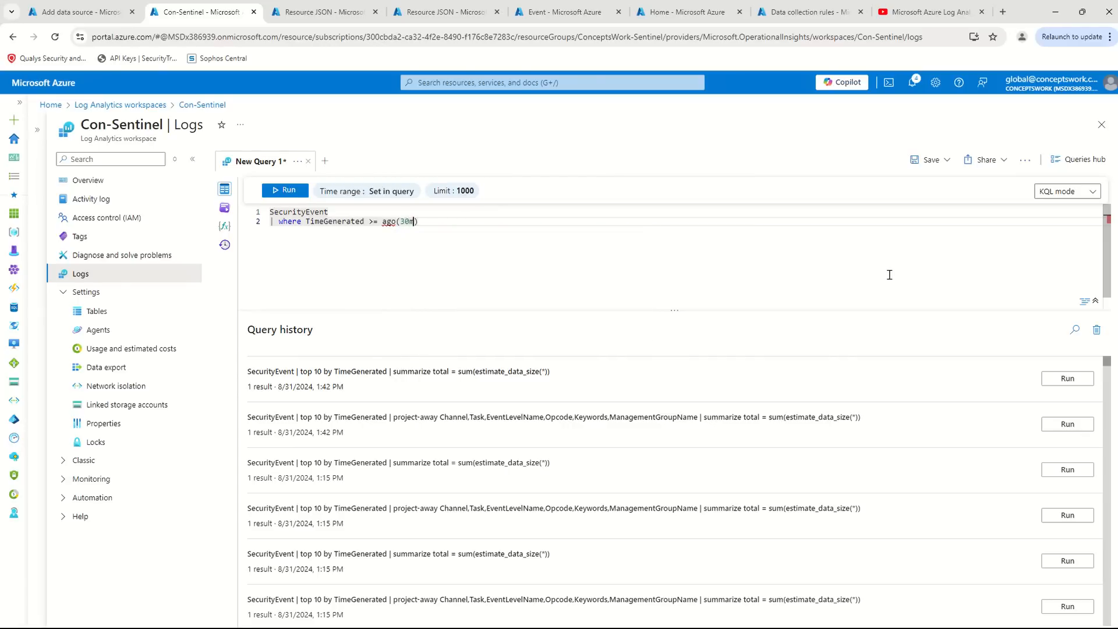
click(285, 190)
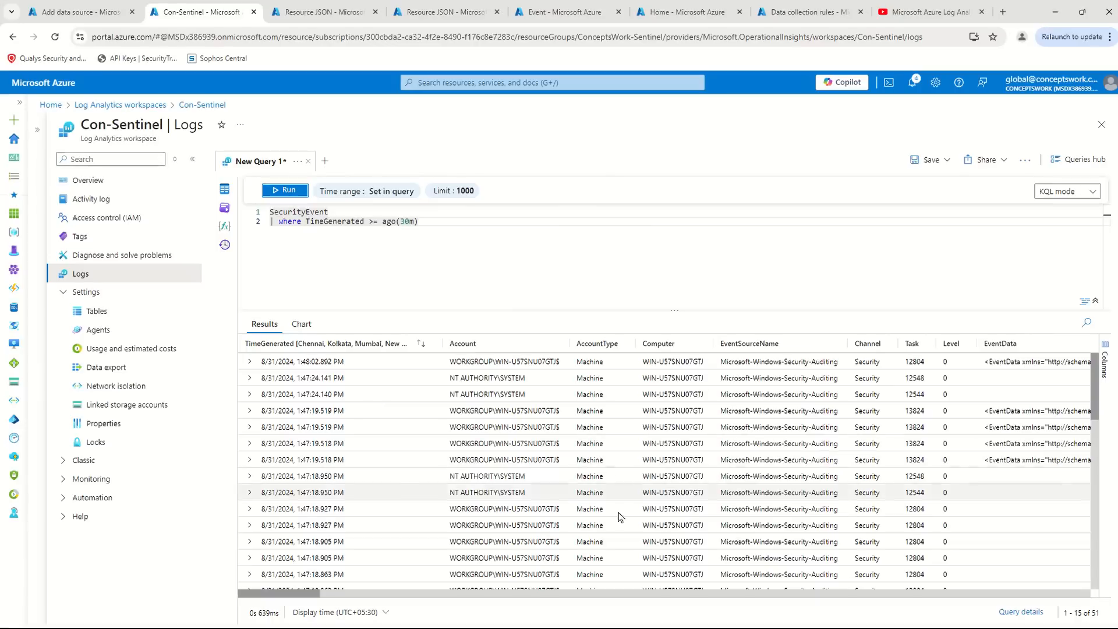
- Copy the whole SecurityEvent query from the Con-Sentinel workspace and load portal.azure.com in the third browser tab
drag(602, 233, 89, 172)
key(ctrl+c)
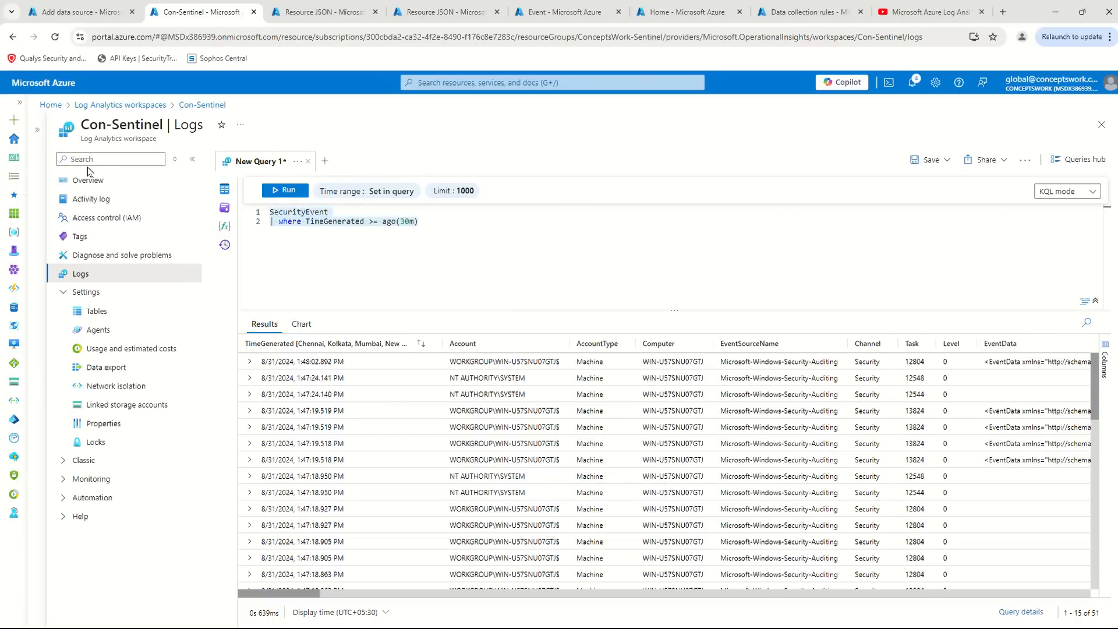
click(323, 12)
click(932, 37)
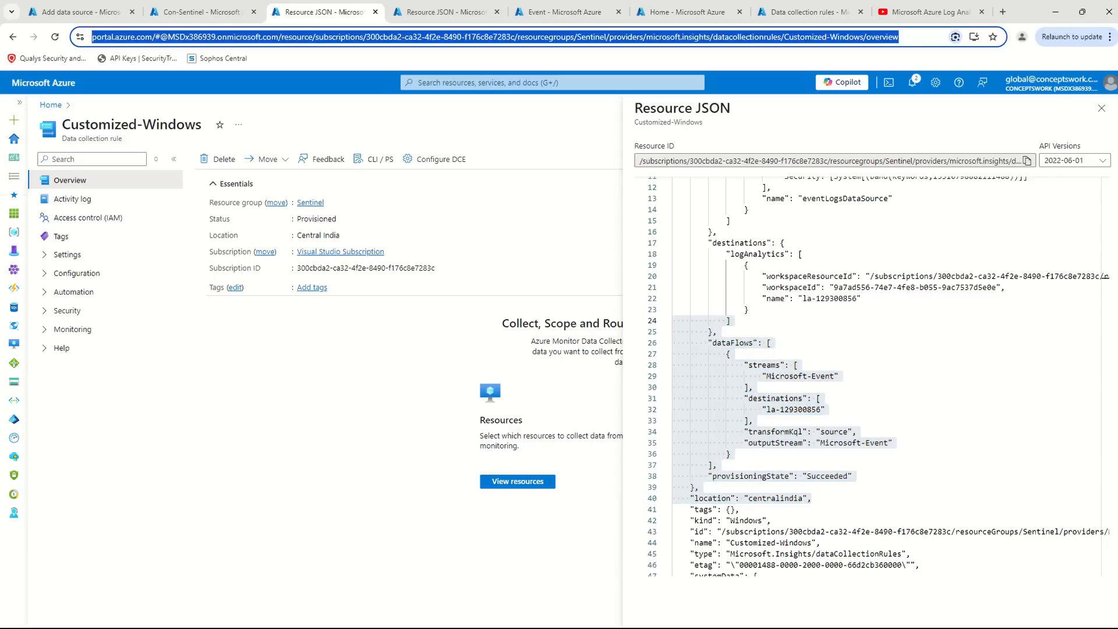
text(portal)
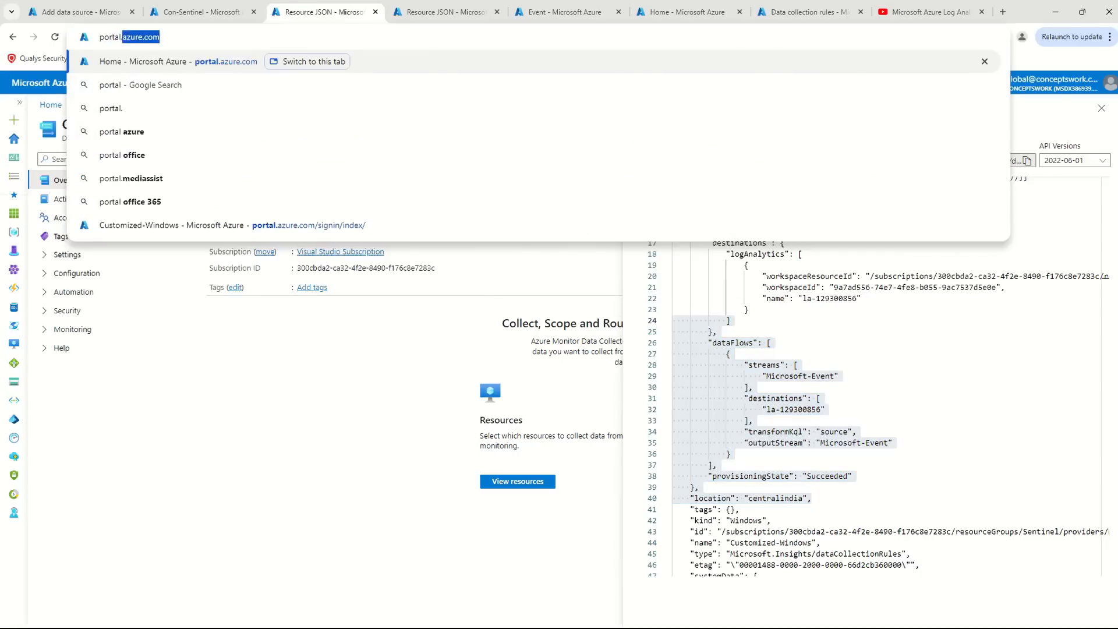
text(.azure.c)
key(Return)
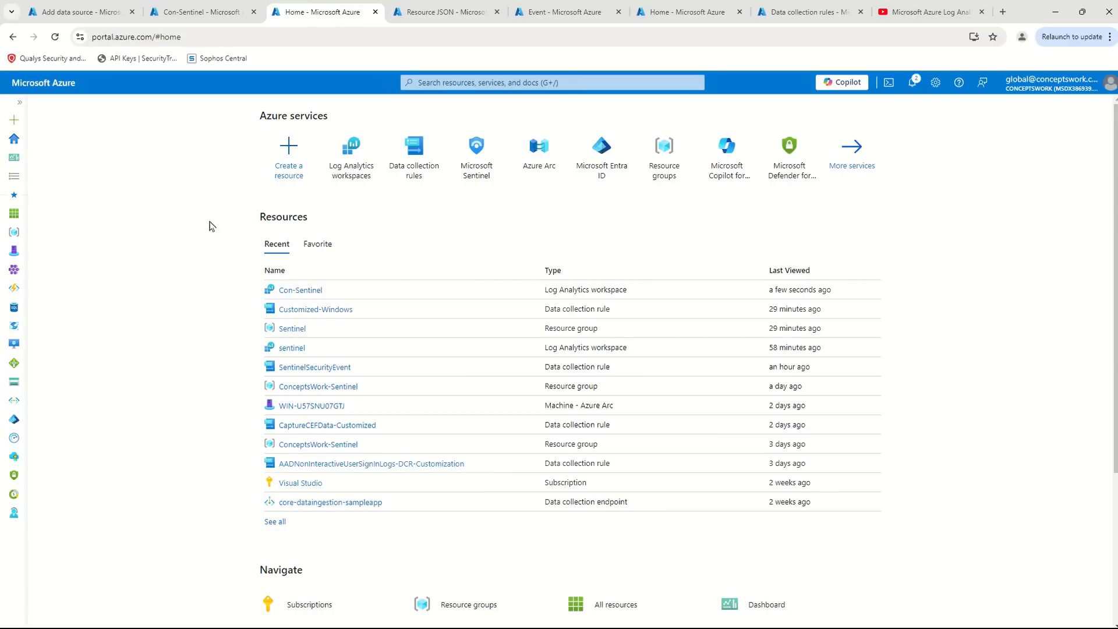
- Open a blank log query for the sentinel Log Analytics workspace and run the copied SecurityEvent query there
click(298, 349)
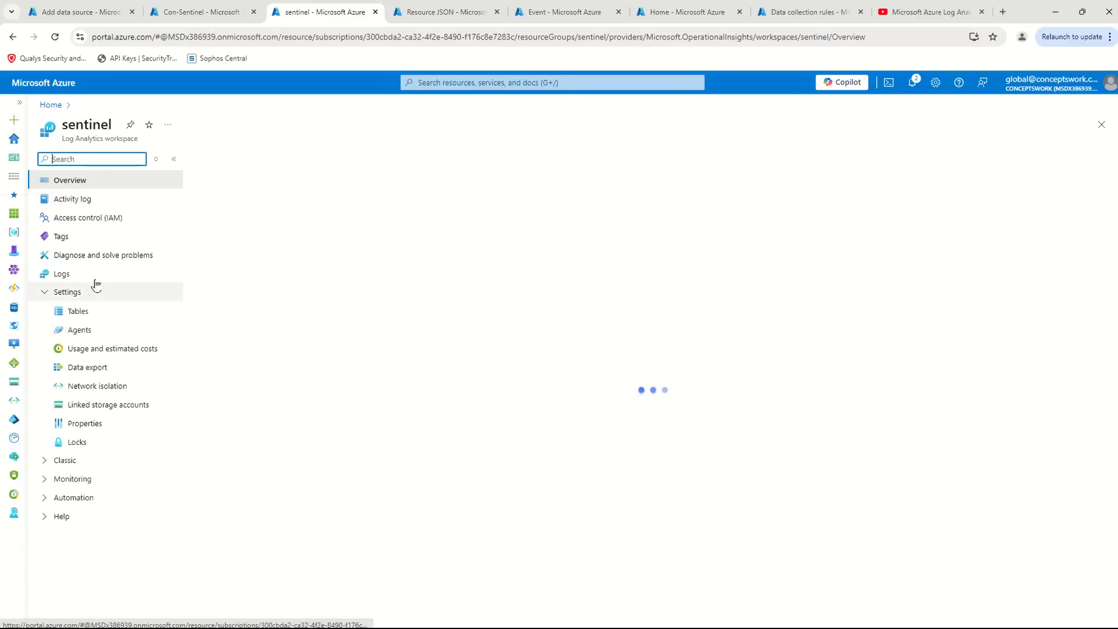
click(61, 274)
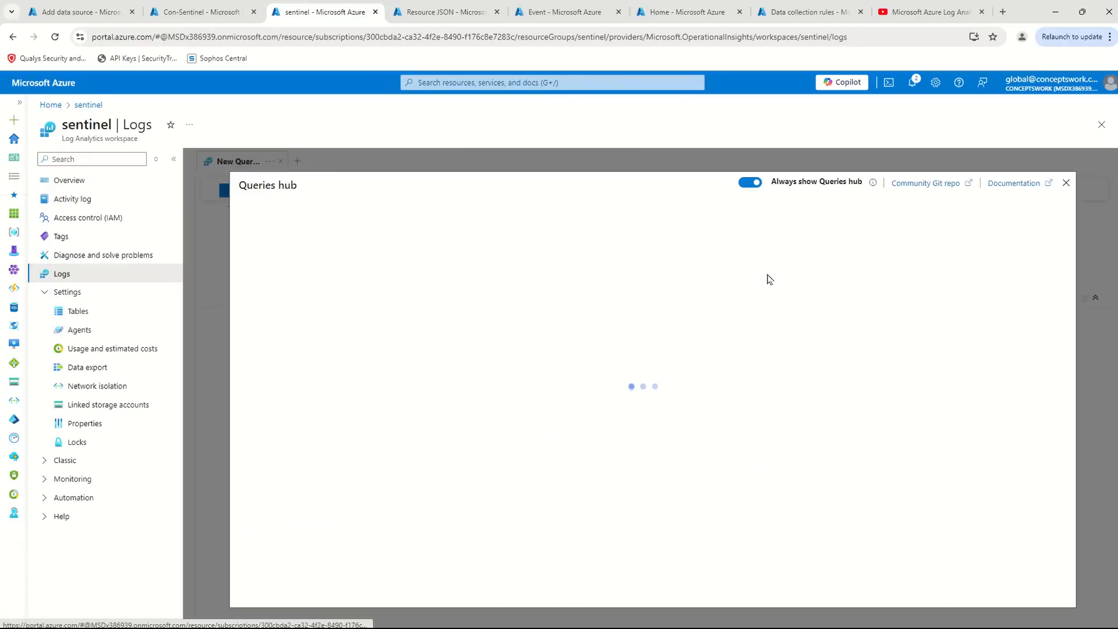
click(1065, 182)
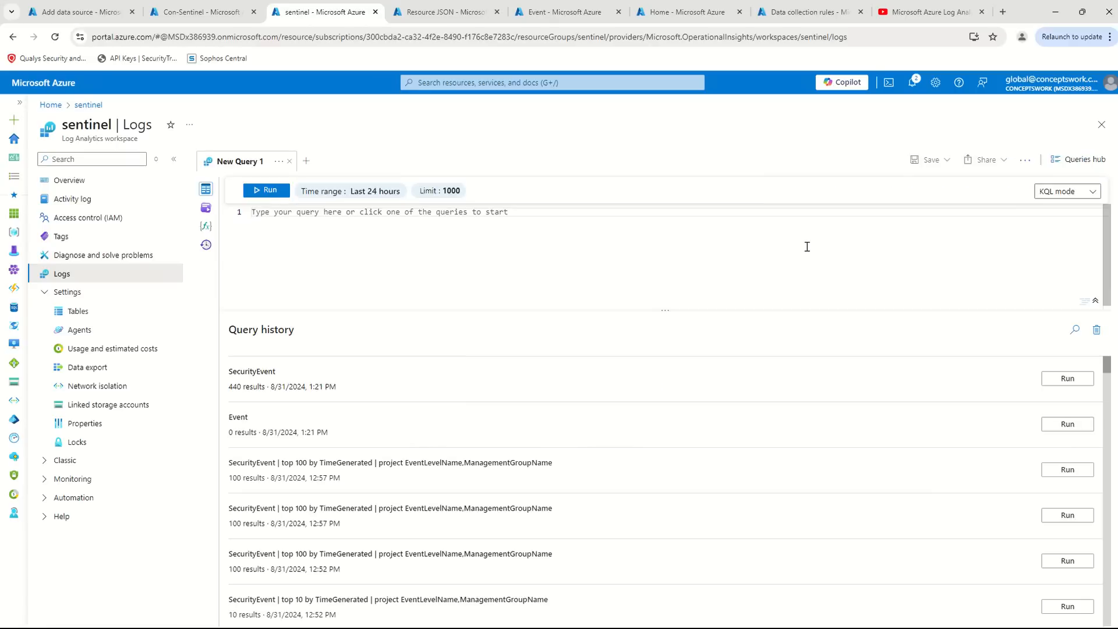
key(ctrl+v)
click(266, 191)
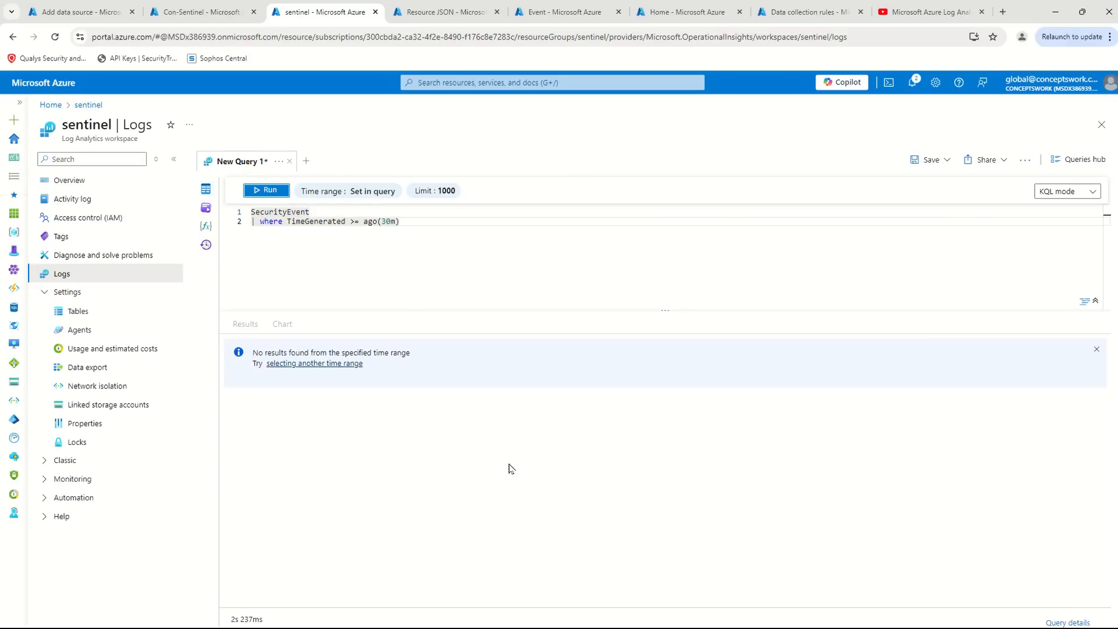
- Return to the Create Data Collection Rule browser tab, set sentinel (sentinel) as the destination workspace, and add the data source
click(191, 4)
click(349, 13)
click(79, 11)
click(711, 500)
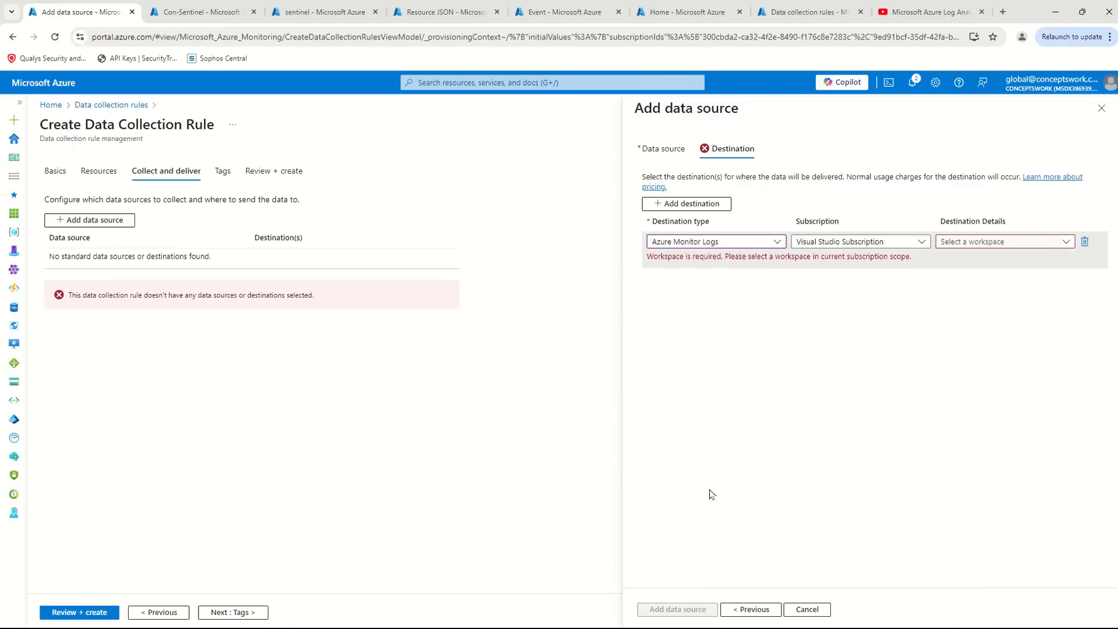
click(1001, 242)
click(869, 358)
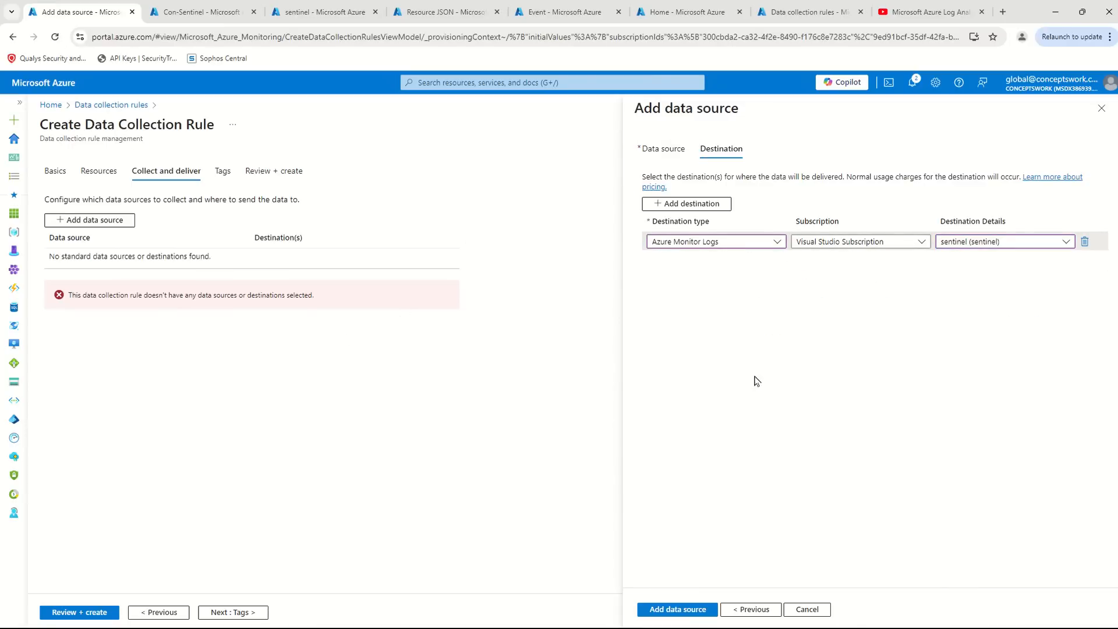
click(648, 609)
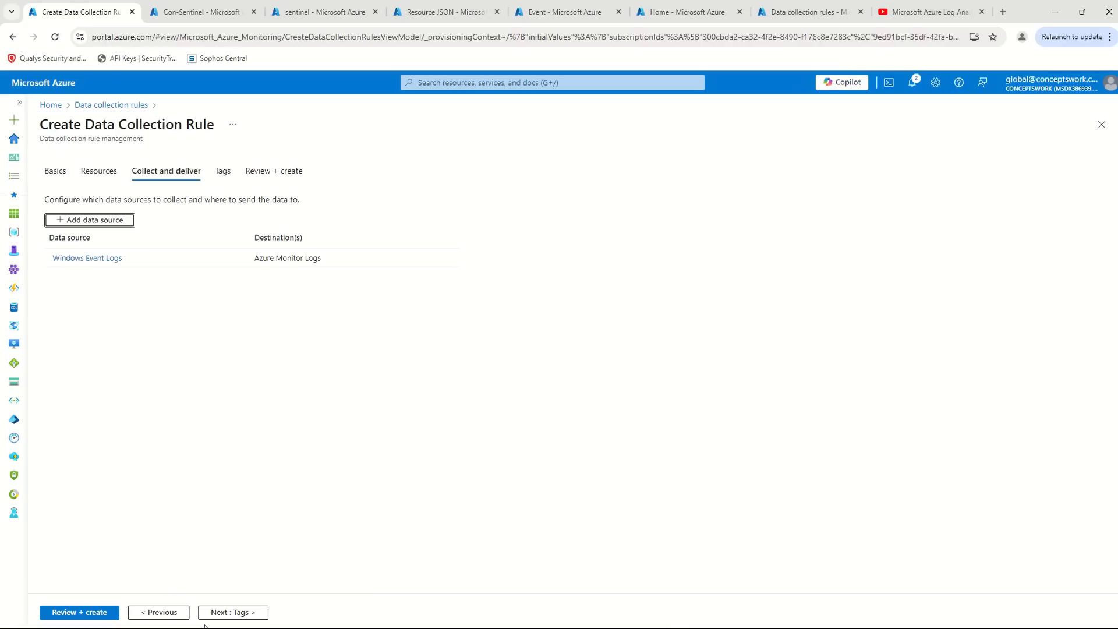
- Skip the tags, create the CustomizedWindowsDataIngestion-CW data collection rule, and open the deployed resource
click(250, 616)
click(251, 617)
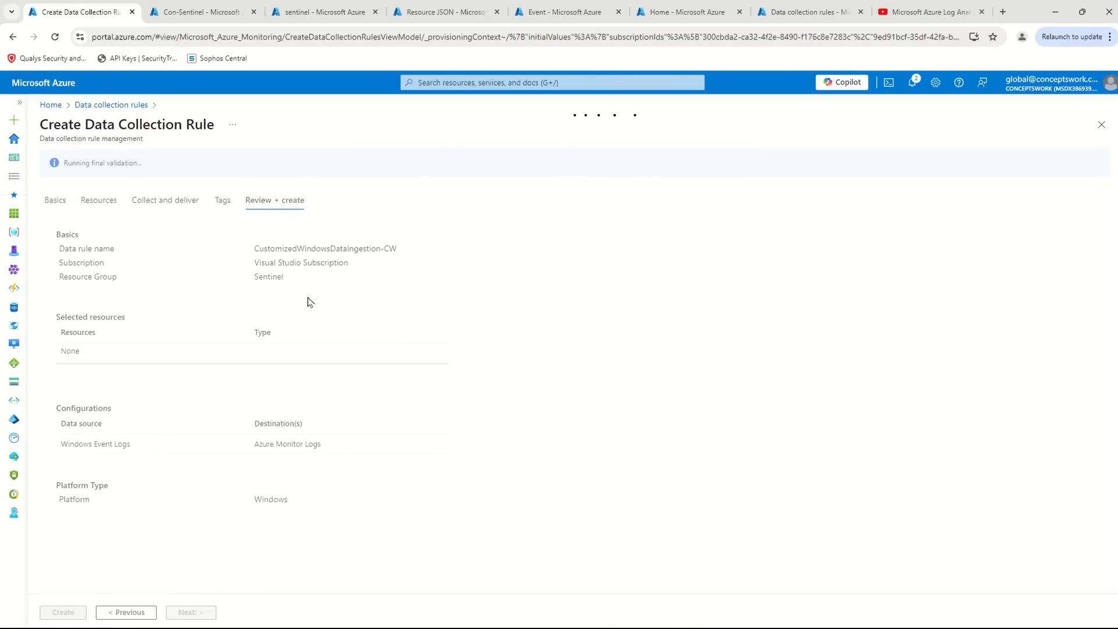
click(63, 613)
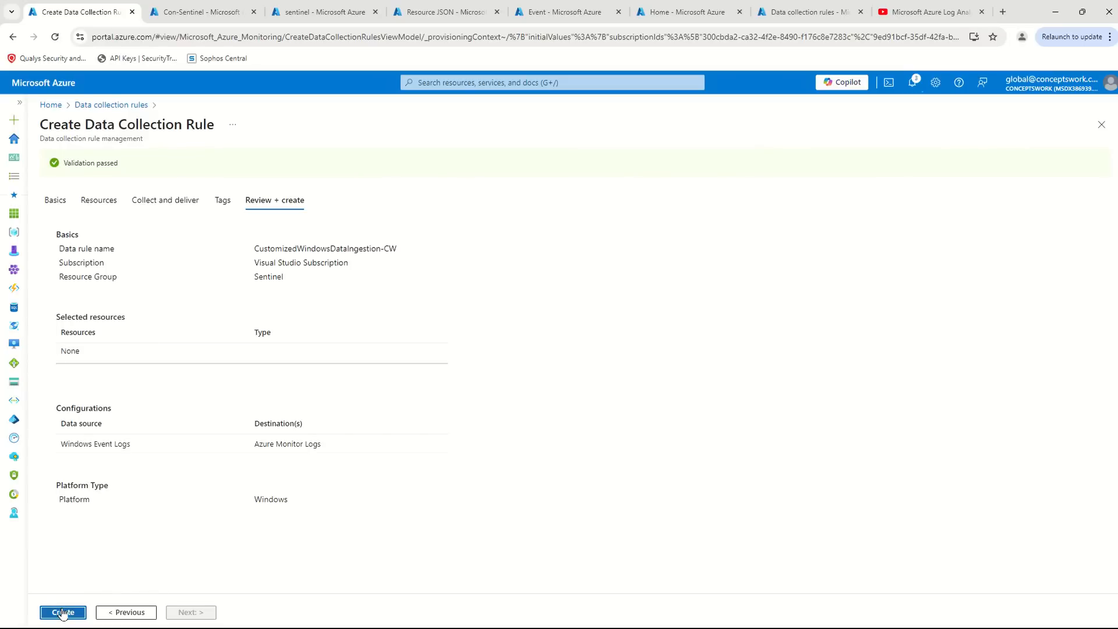
click(61, 612)
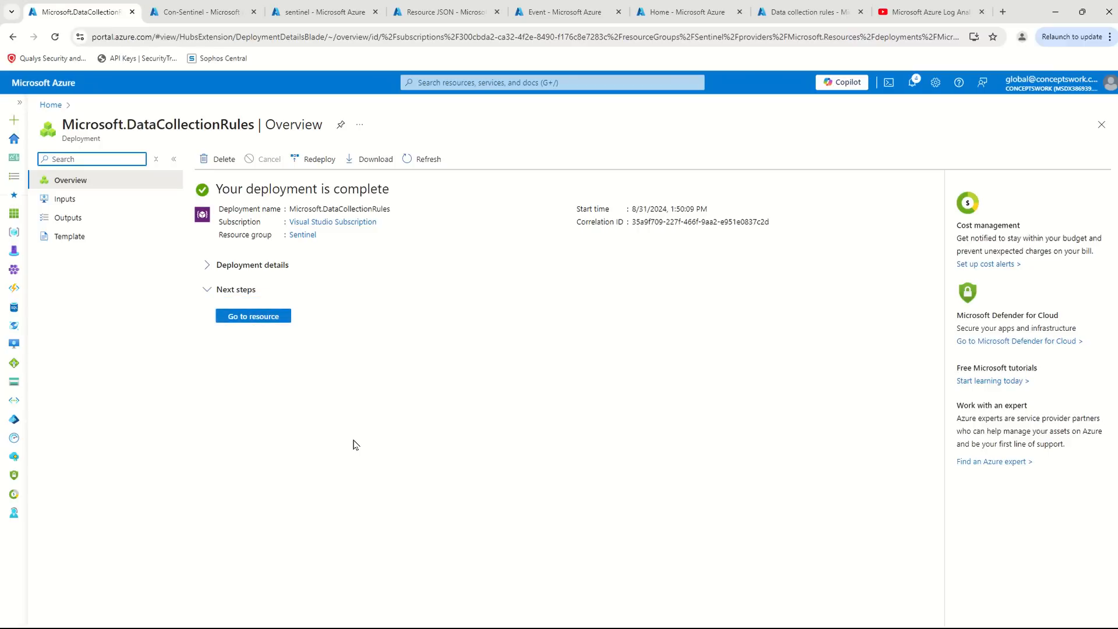
click(263, 316)
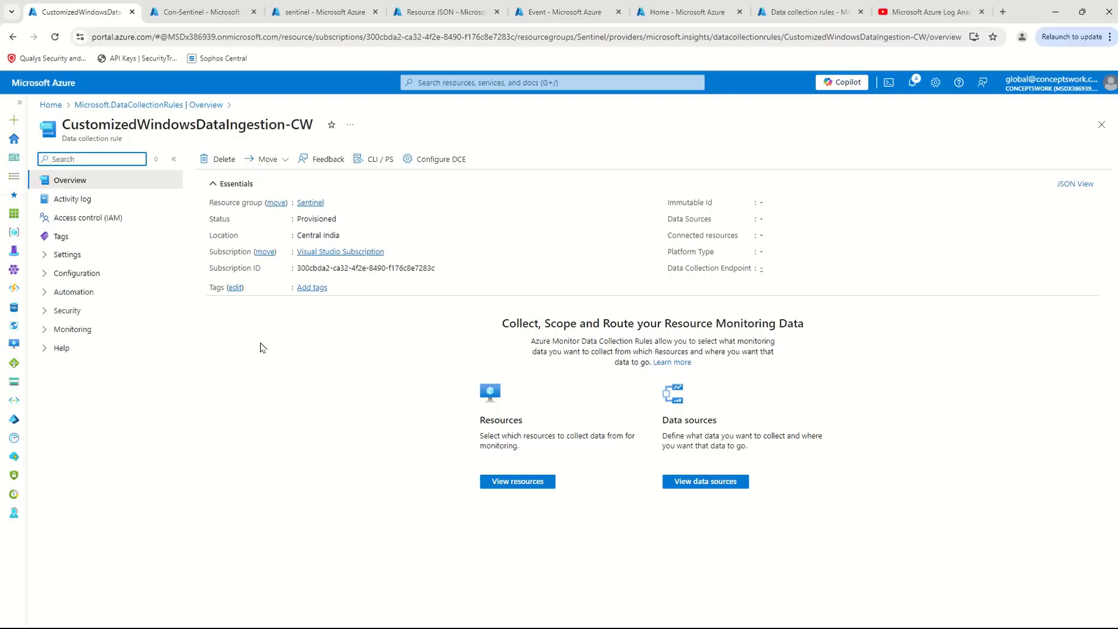
- Display the new rule's resource JSON and examine its transformKql, outputStream and Log Analytics destination entries
click(1075, 184)
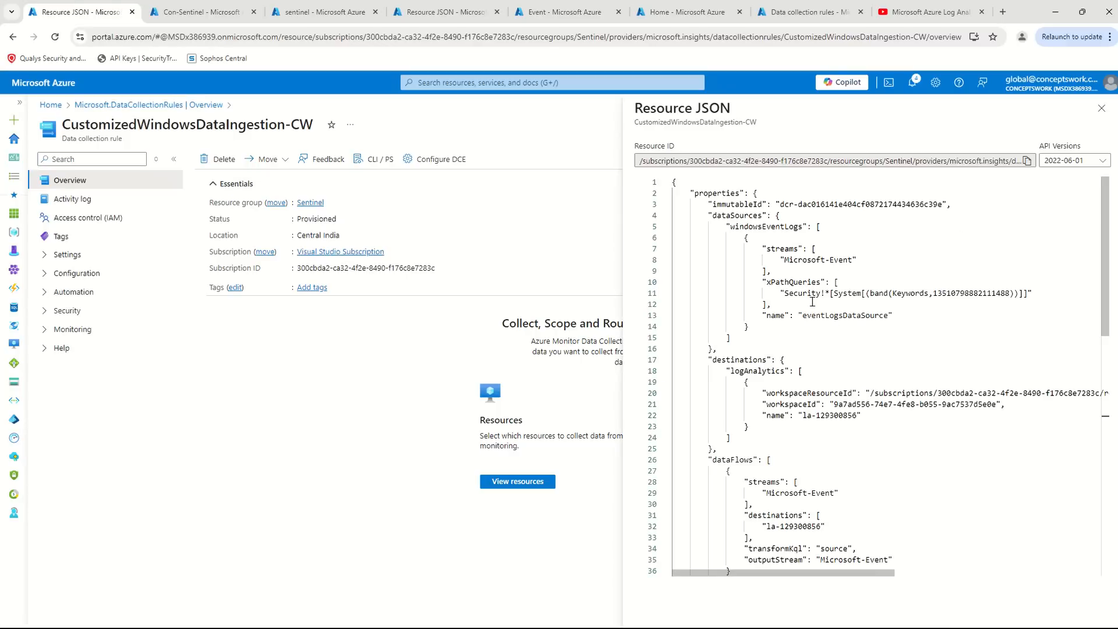
scroll(849, 303, down, 2)
drag(897, 444, 926, 445)
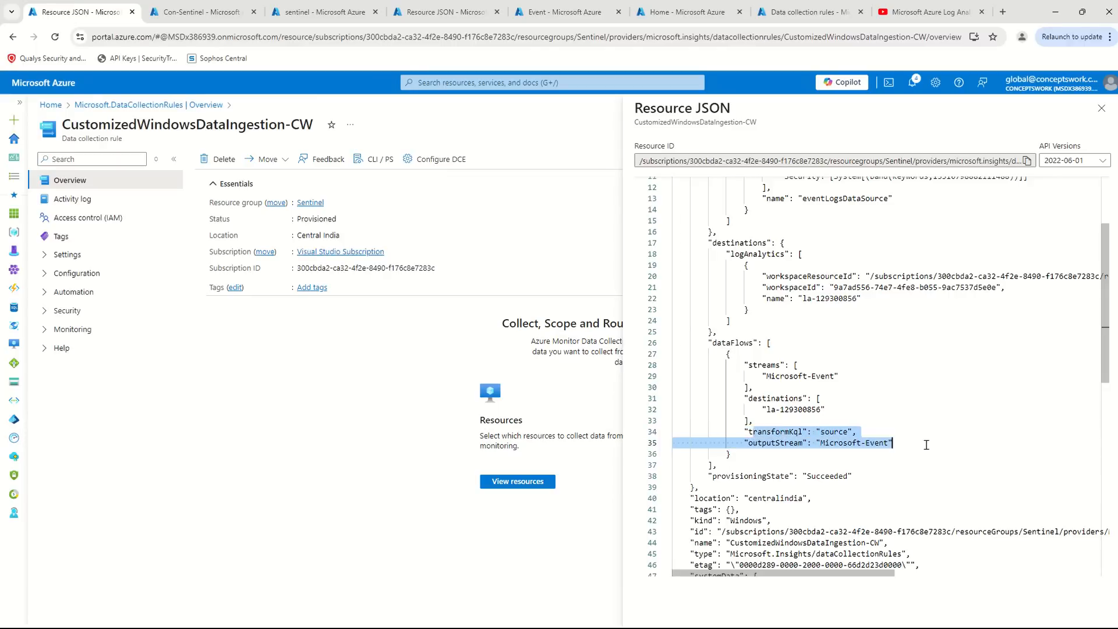
click(960, 426)
drag(911, 448, 645, 443)
click(881, 428)
drag(872, 426, 683, 425)
click(861, 430)
drag(861, 430, 673, 431)
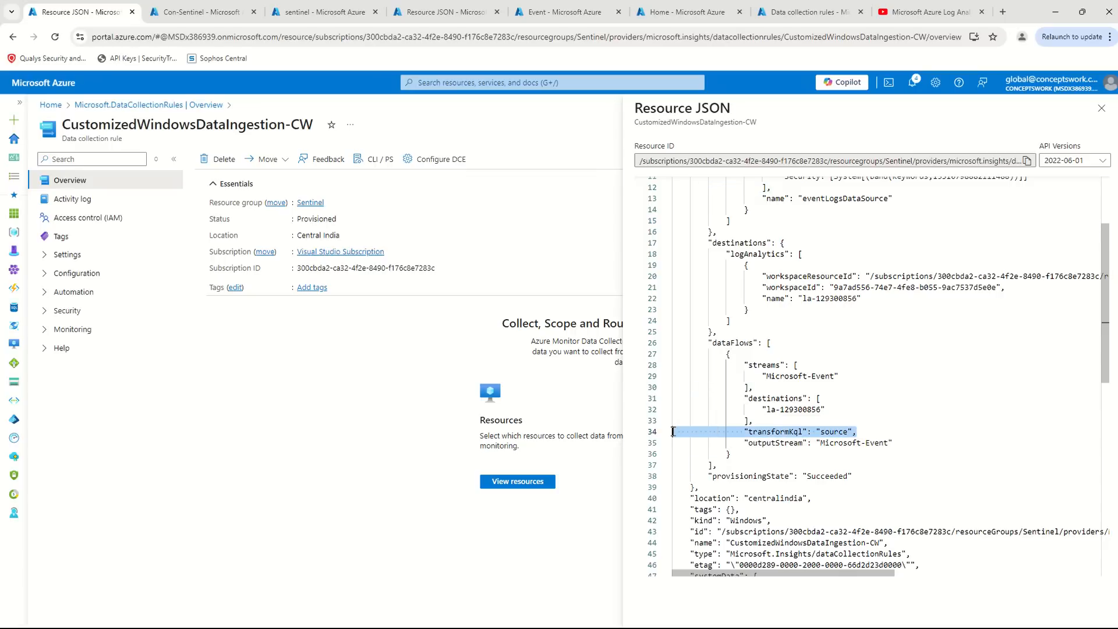
click(916, 440)
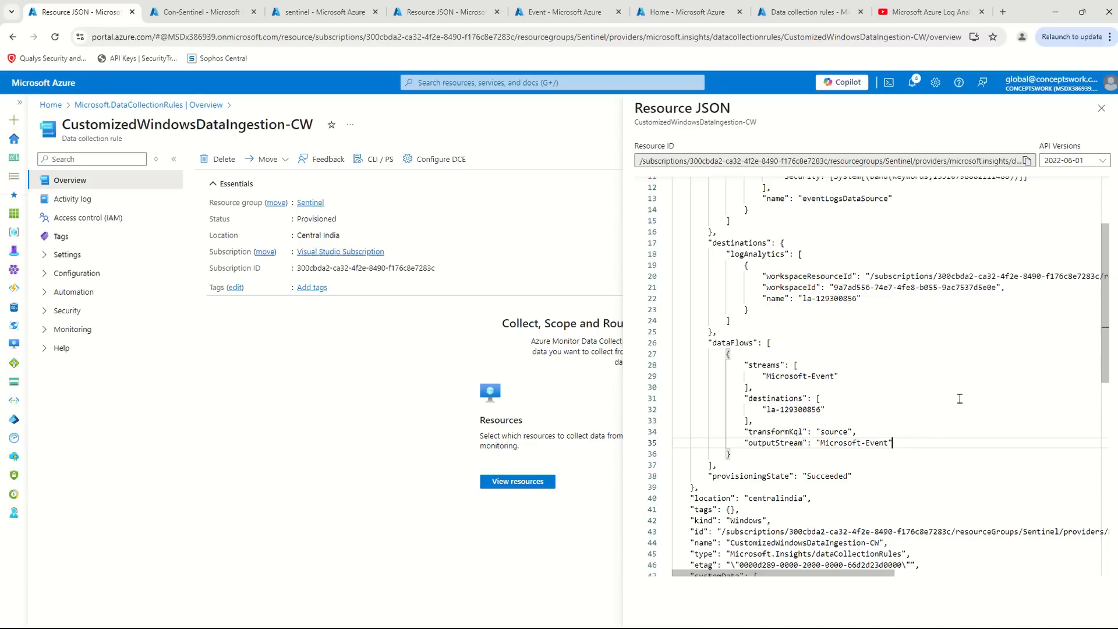
scroll(960, 399, up, 3)
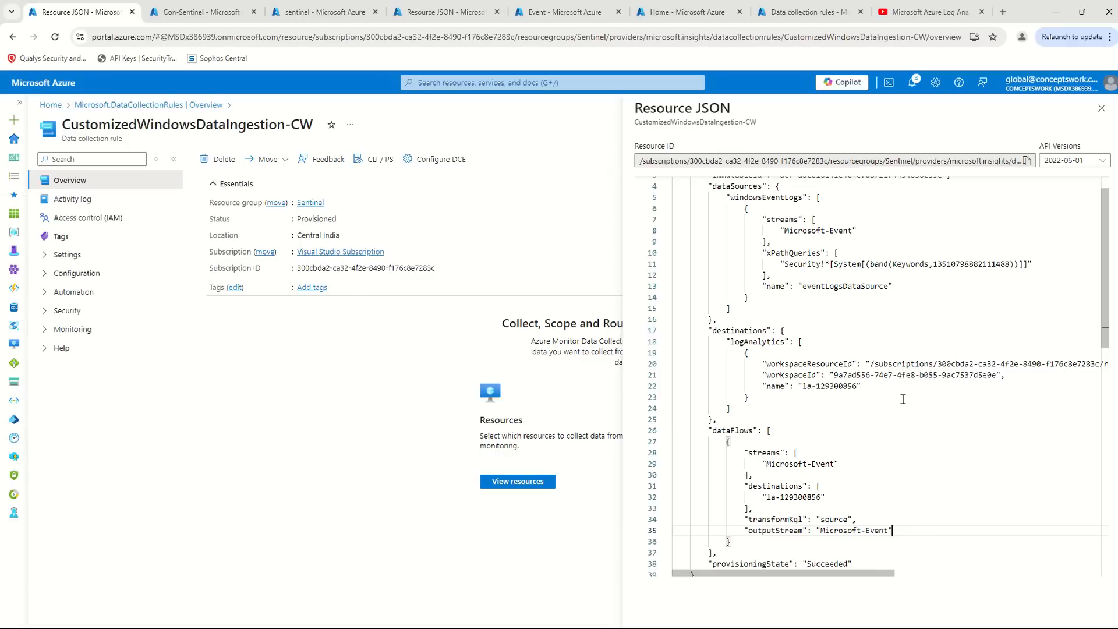
click(891, 363)
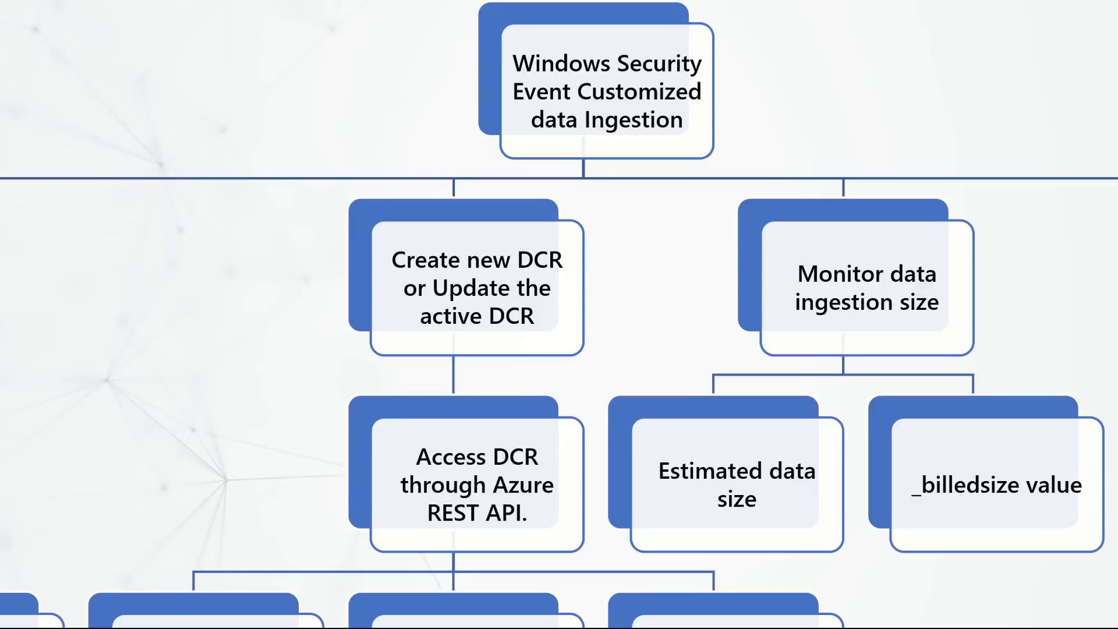
- Switch to the Final Query note in the remote session's Notepad and review the source-based project-away query
drag(349, 448, 324, 180)
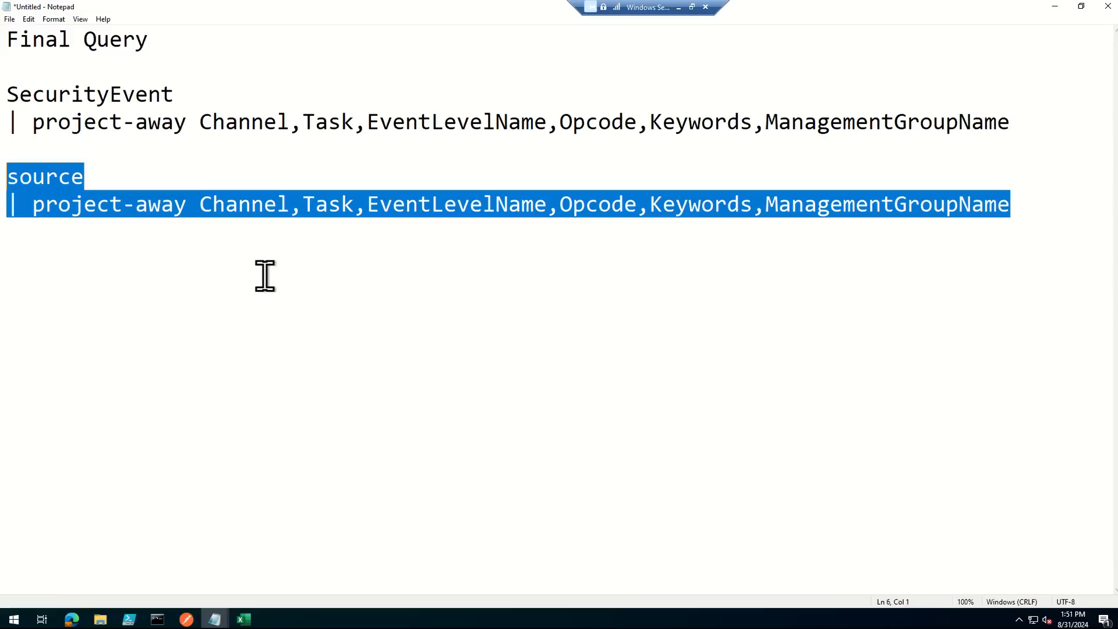
click(444, 373)
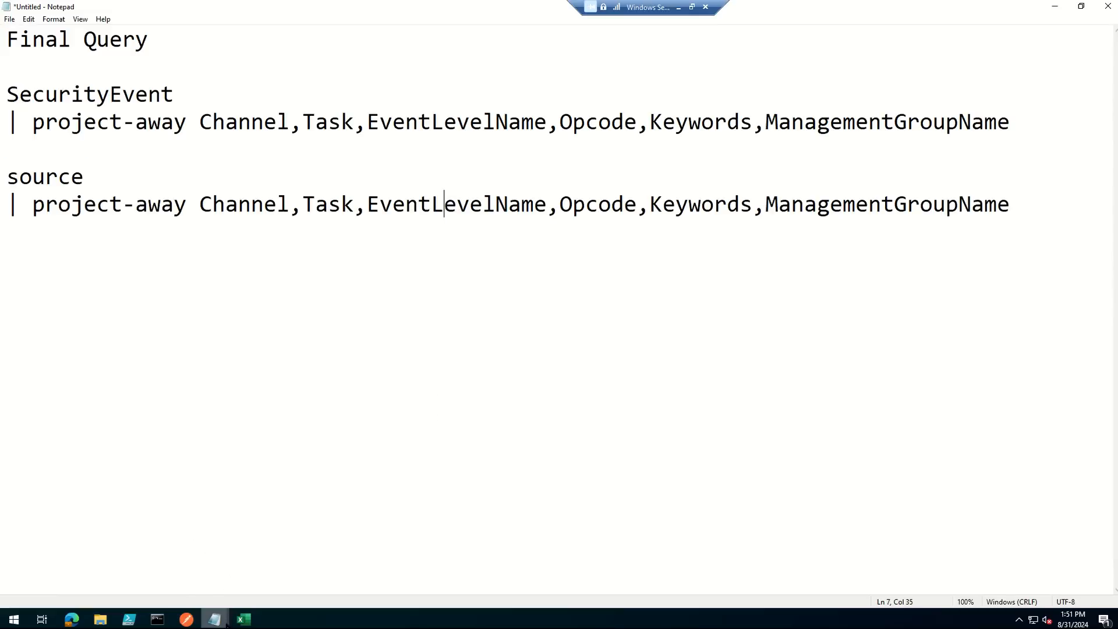
click(239, 421)
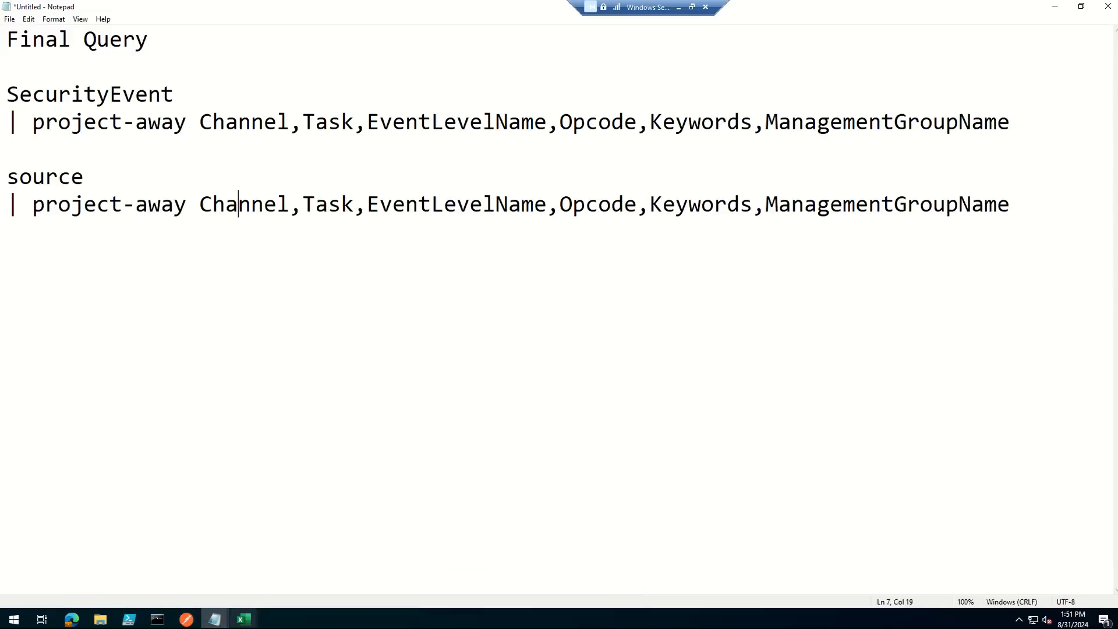
- Bring up the Notepad window holding the transformKql and outputStream text and delete all of its contents
mouse_move(215, 619)
click(481, 551)
click(420, 524)
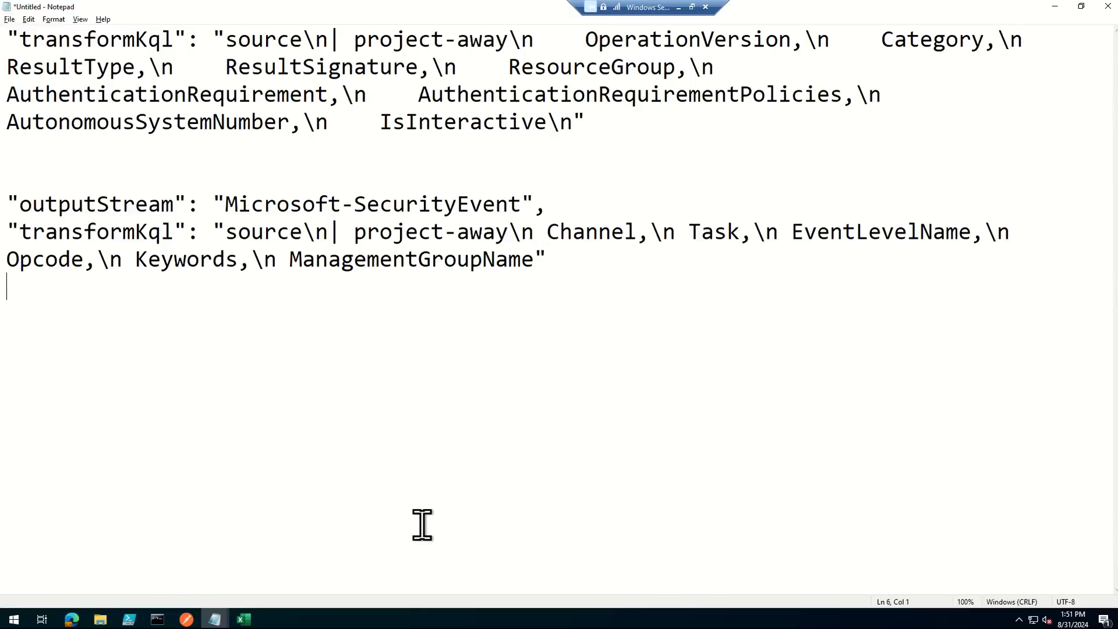
key(ctrl+a)
click(458, 354)
drag(692, 341, 3, 8)
key(Delete)
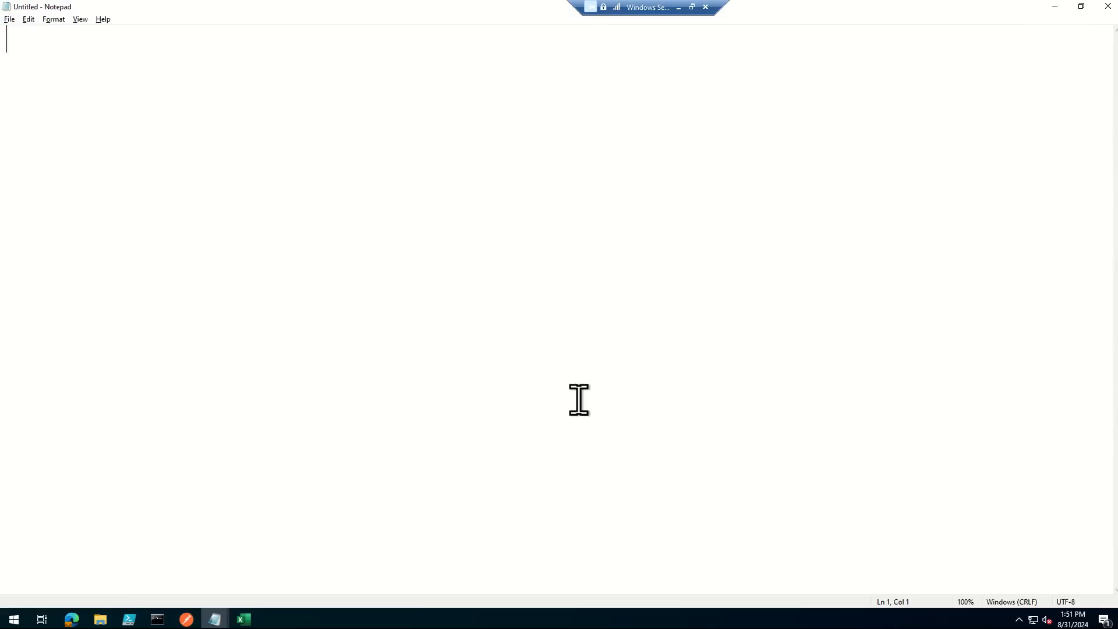
key(alt+Tab)
key(alt+shift+Tab)
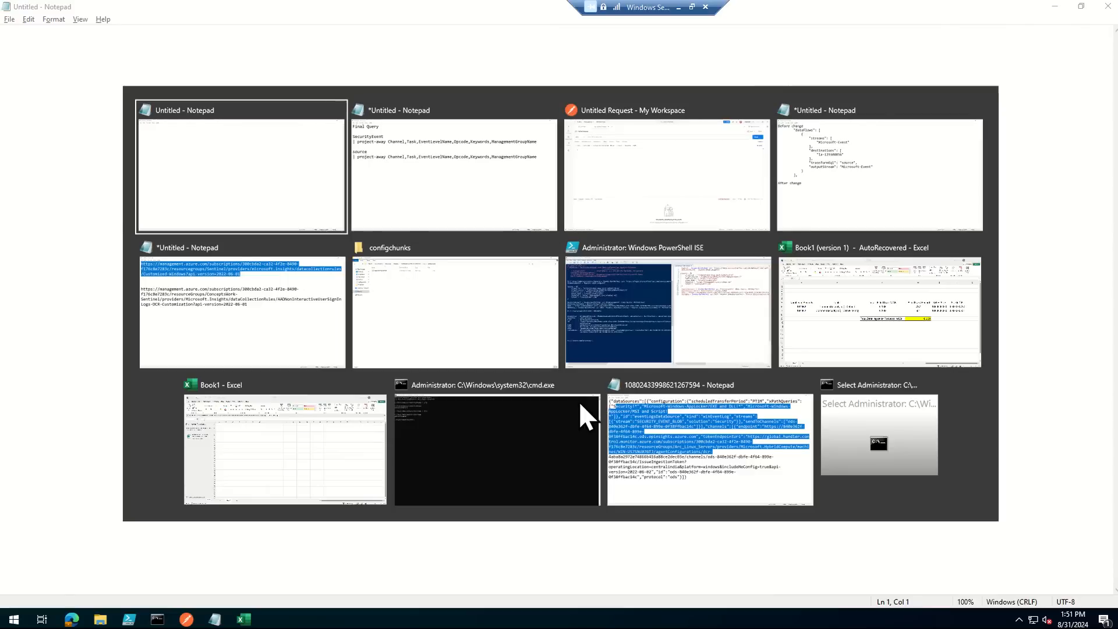
key(alt+Tab)
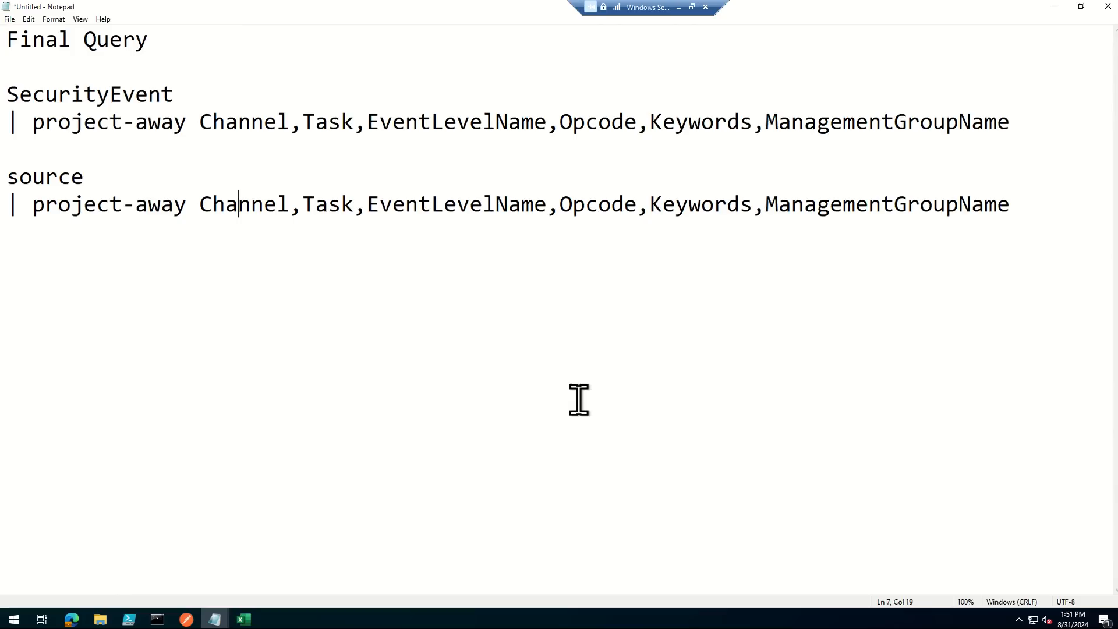
key(alt+Tab)
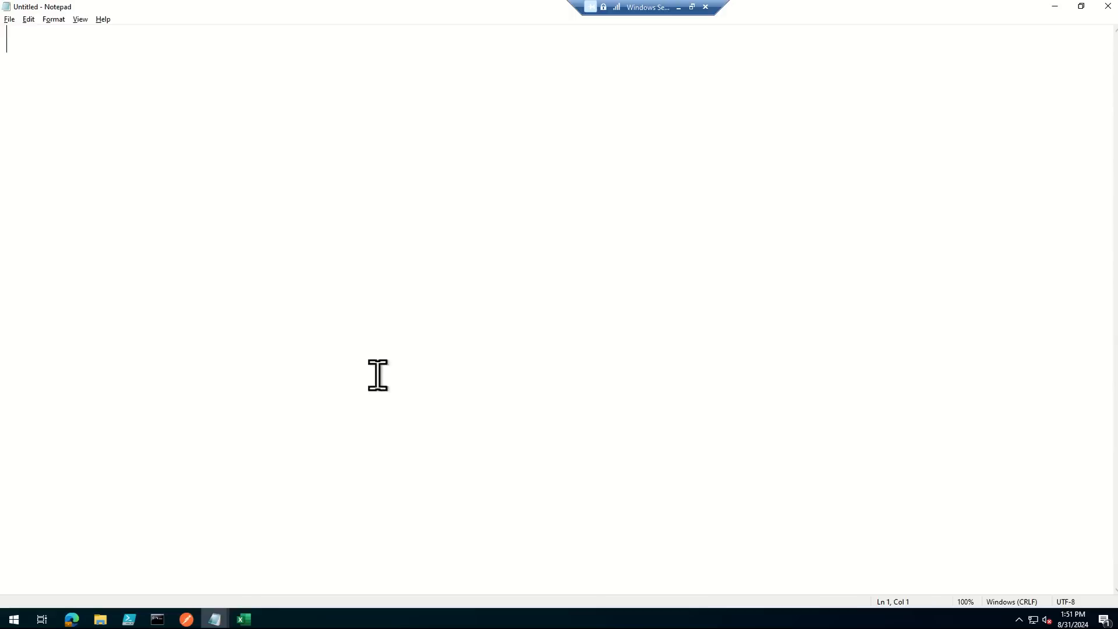
mouse_move(215, 618)
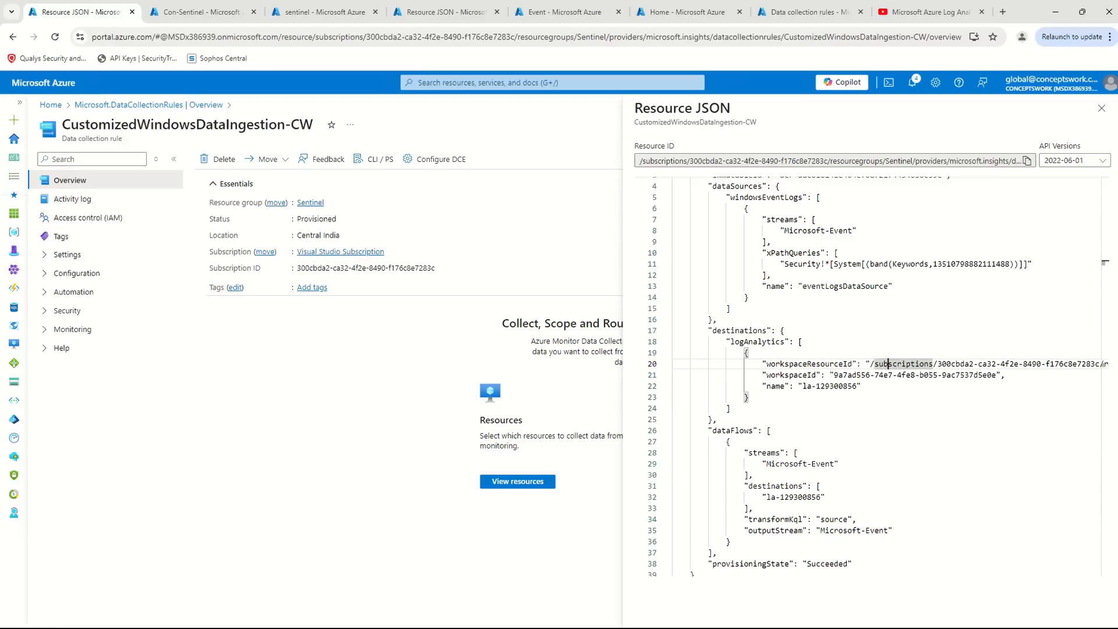
click(1027, 161)
key(alt+Tab)
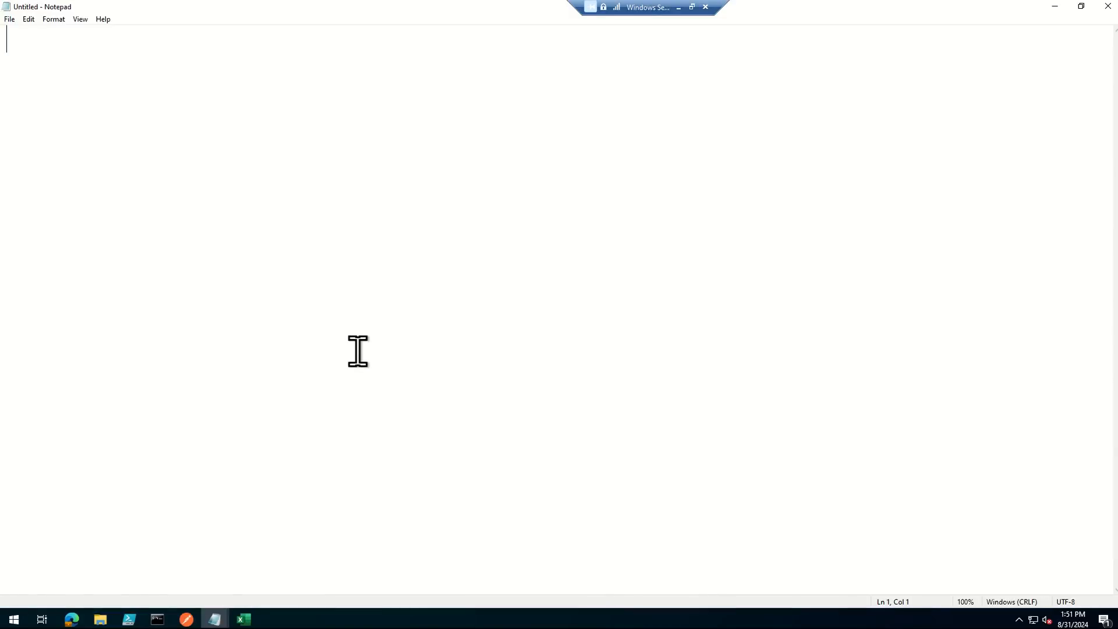
text(httpsa)
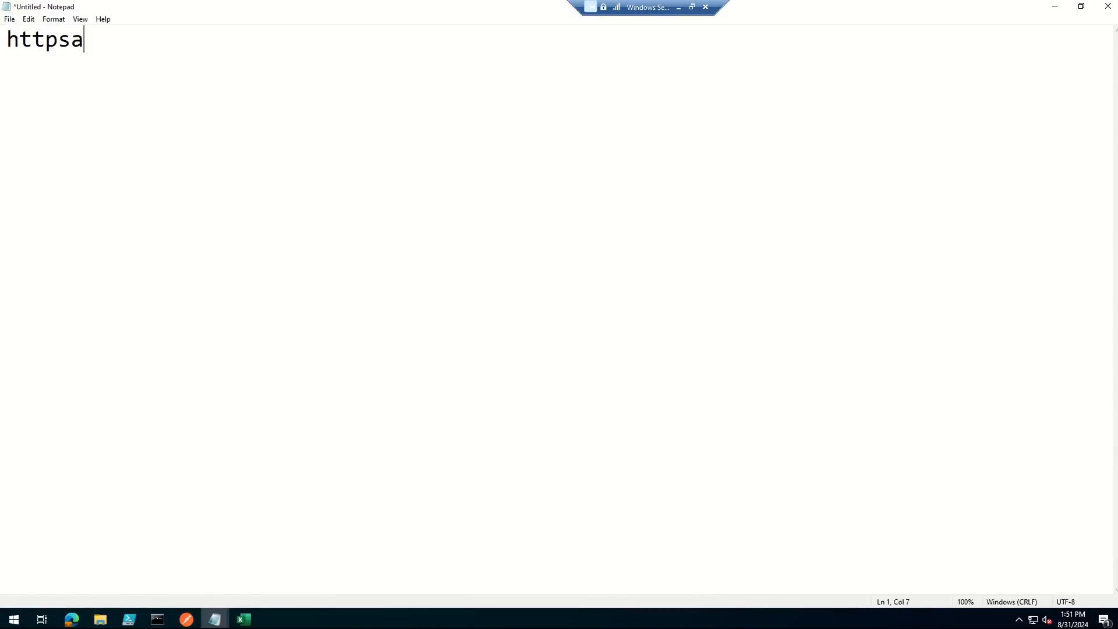
key(BackSpace)
text(://manage,e)
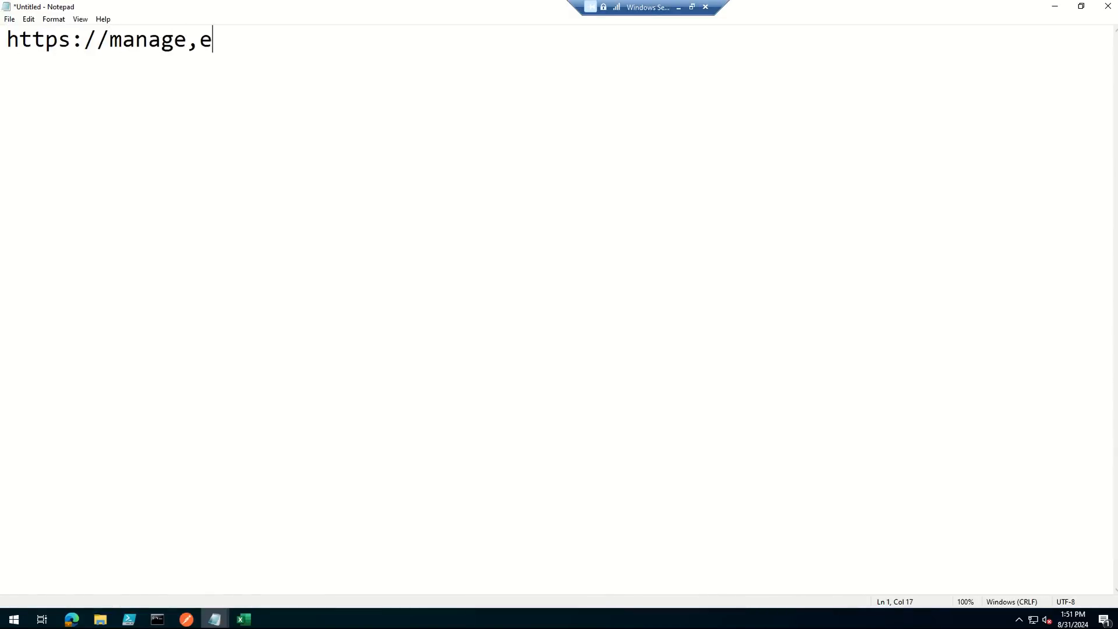
key(BackSpace)
key(BackSpace)
text(ment.azurec)
key(BackSpace)
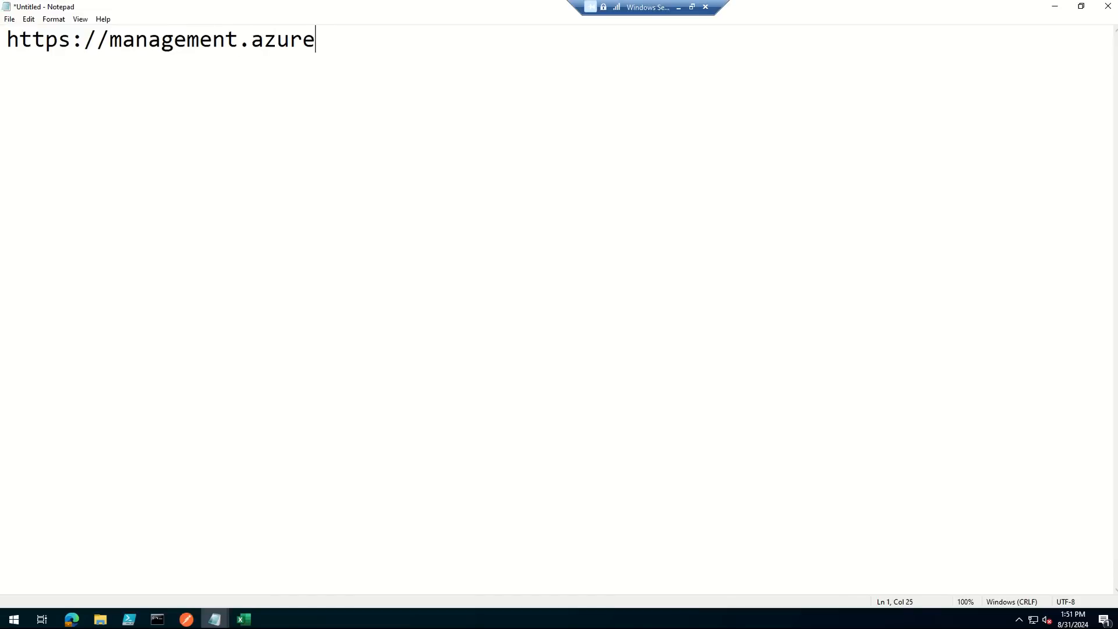
text(.com)
key(ctrl+v)
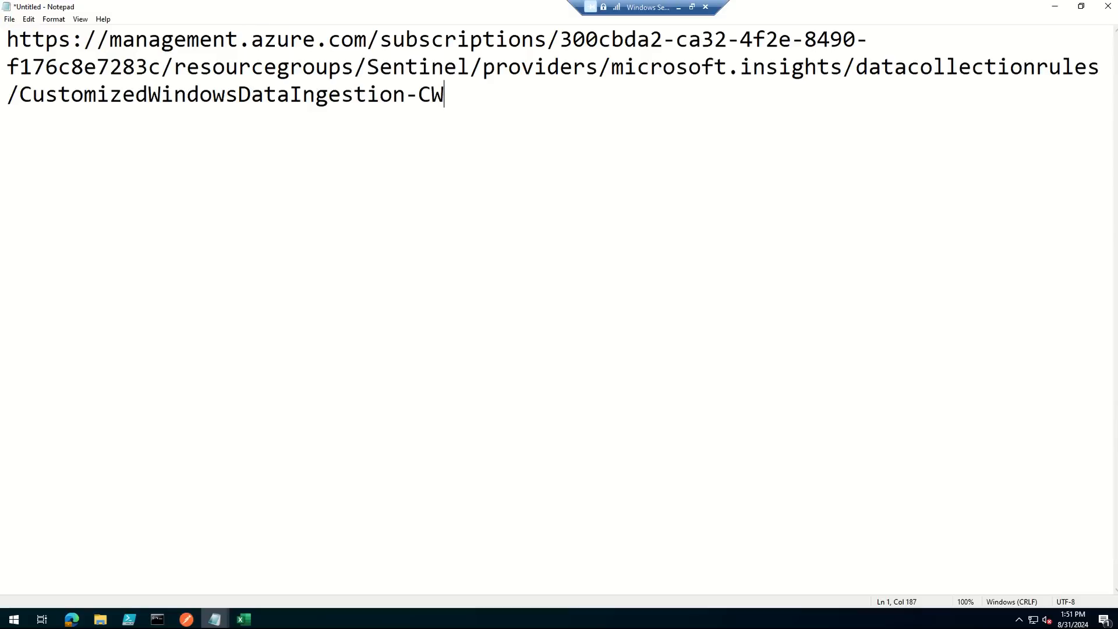
- Append ?api-version=2022-06-01 to the data collection rule URL and copy the complete URL
text(?api-r)
key(BackSpace)
text(version=2022-0)
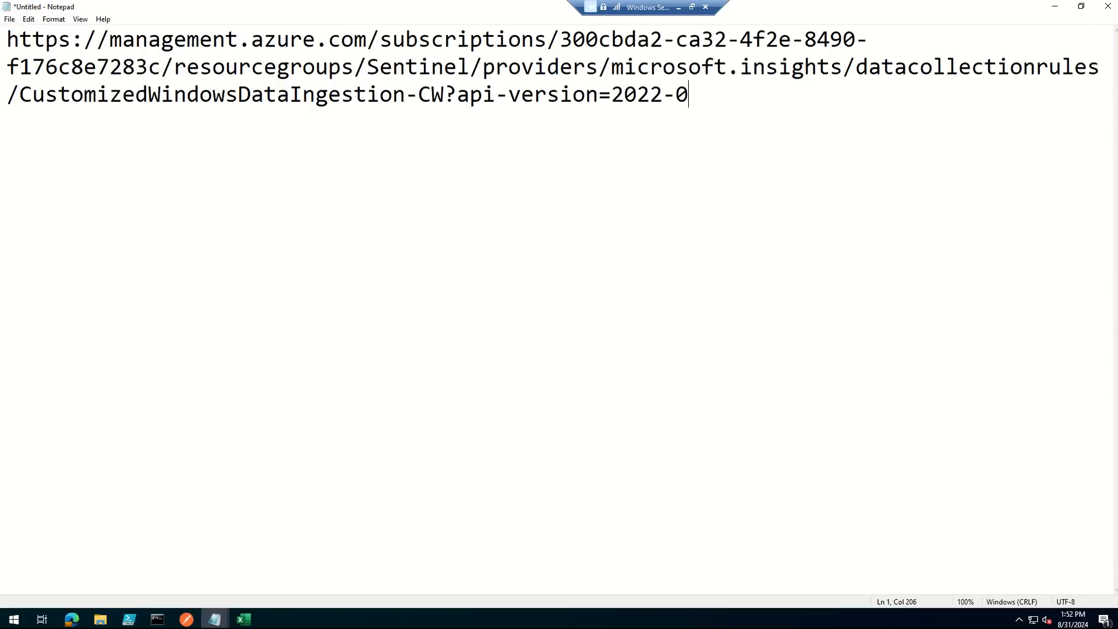
key(Left)
key(Left)
key(Left)
key(Left)
key(Left)
key(Left)
key(Left)
key(Left)
key(Left)
key(Left)
key(Left)
key(Left)
key(Left)
key(Left)
key(Left)
key(Left)
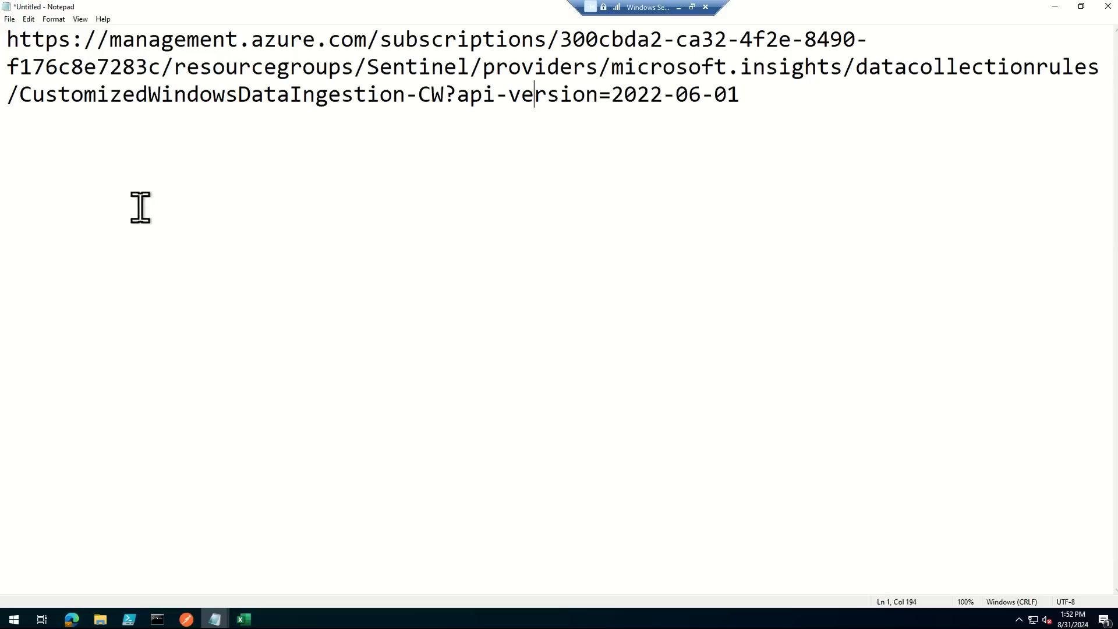
key(ctrl+a)
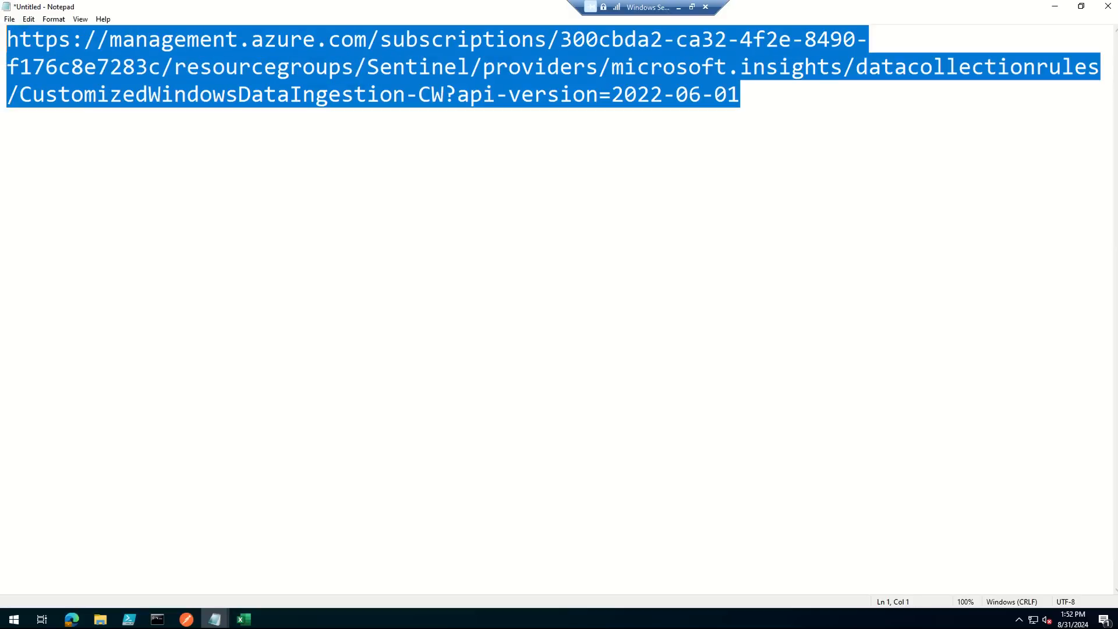
- Switch to Postman, request a new access token with the existing OAuth settings, and apply it to the request
key(alt+Tab)
key(alt+Tab)
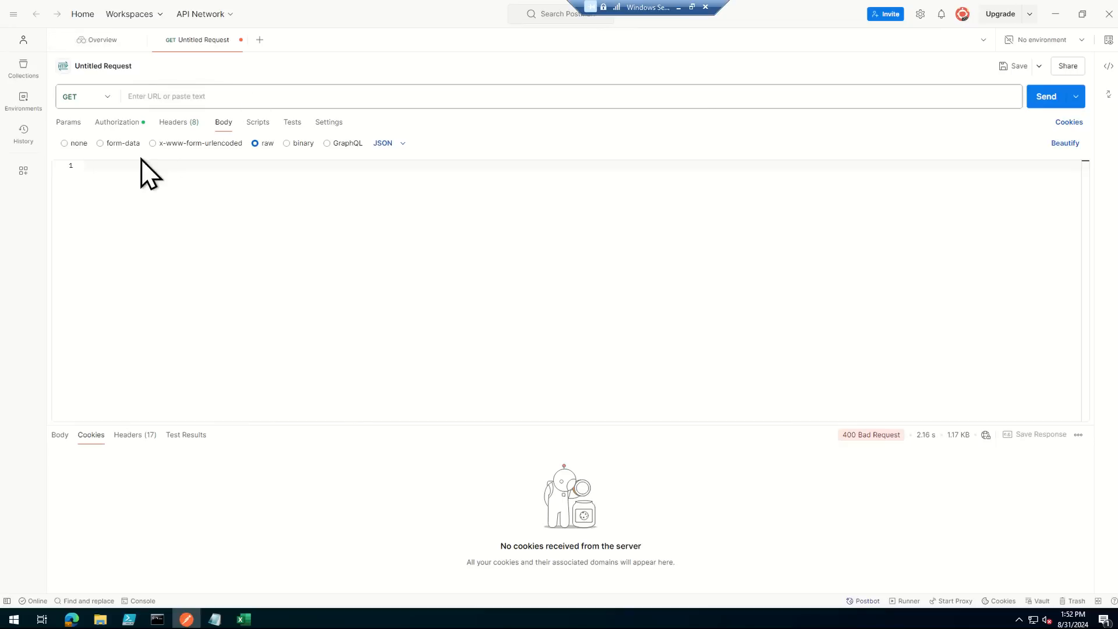
click(117, 122)
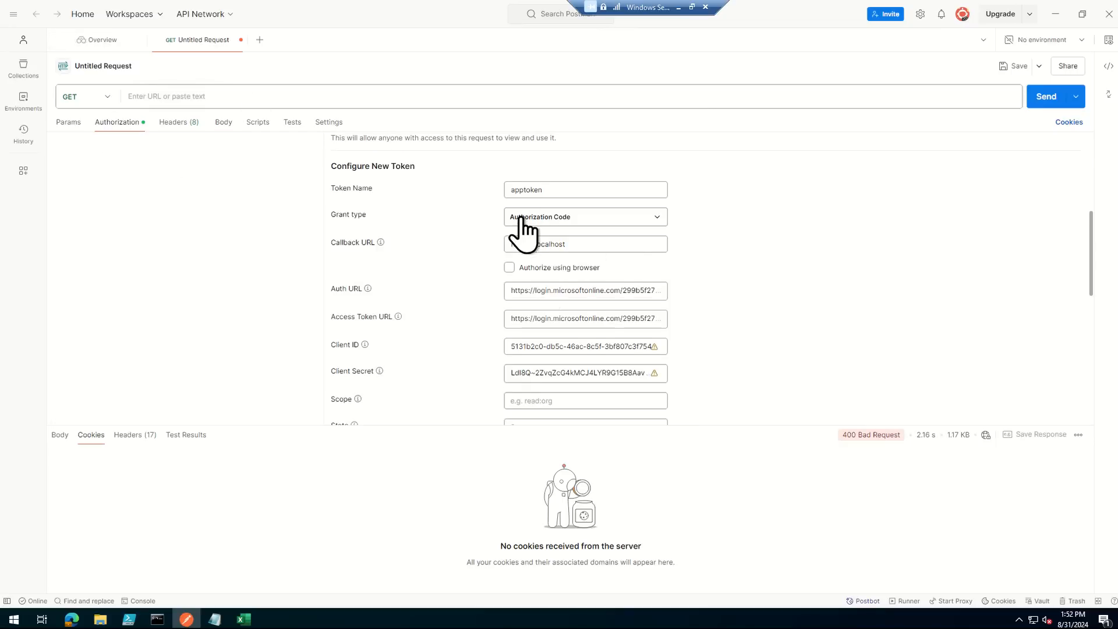
scroll(760, 345, down, 10)
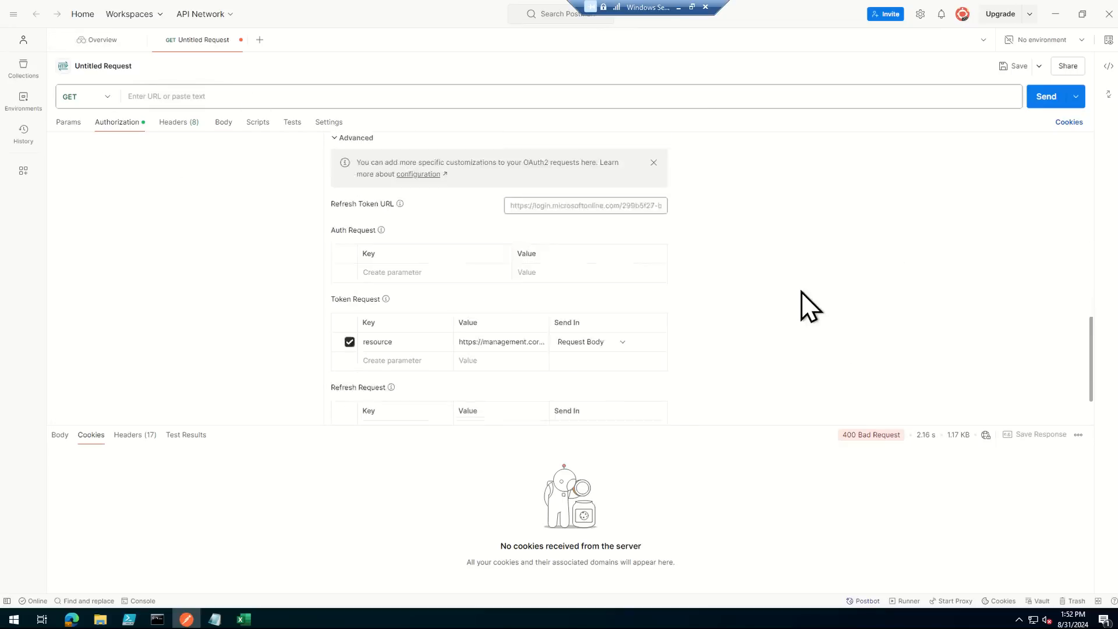
click(385, 407)
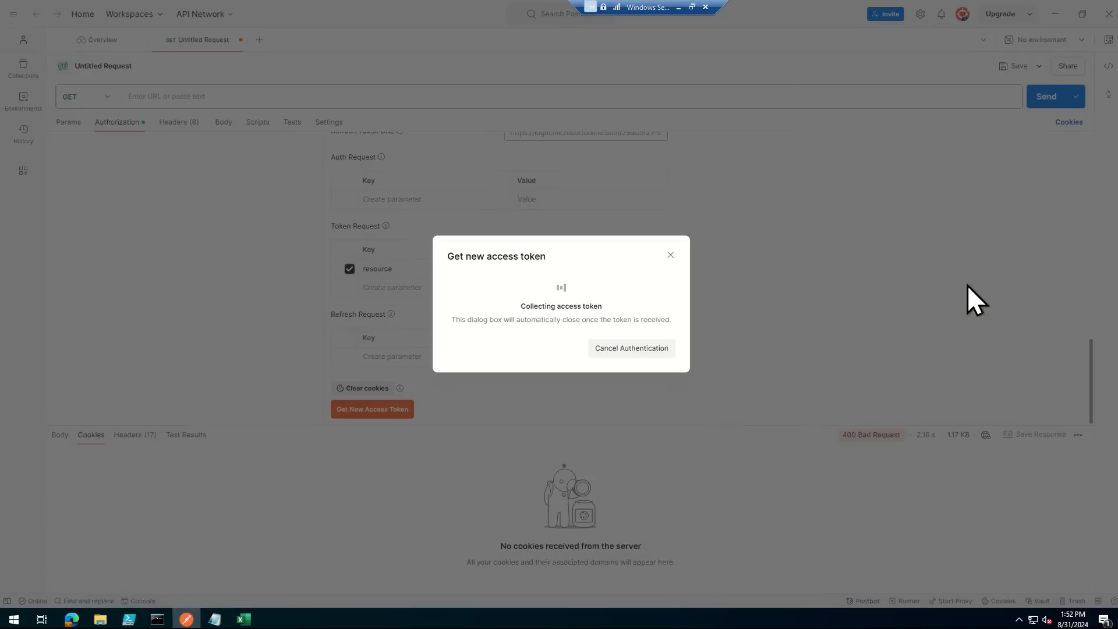
click(654, 350)
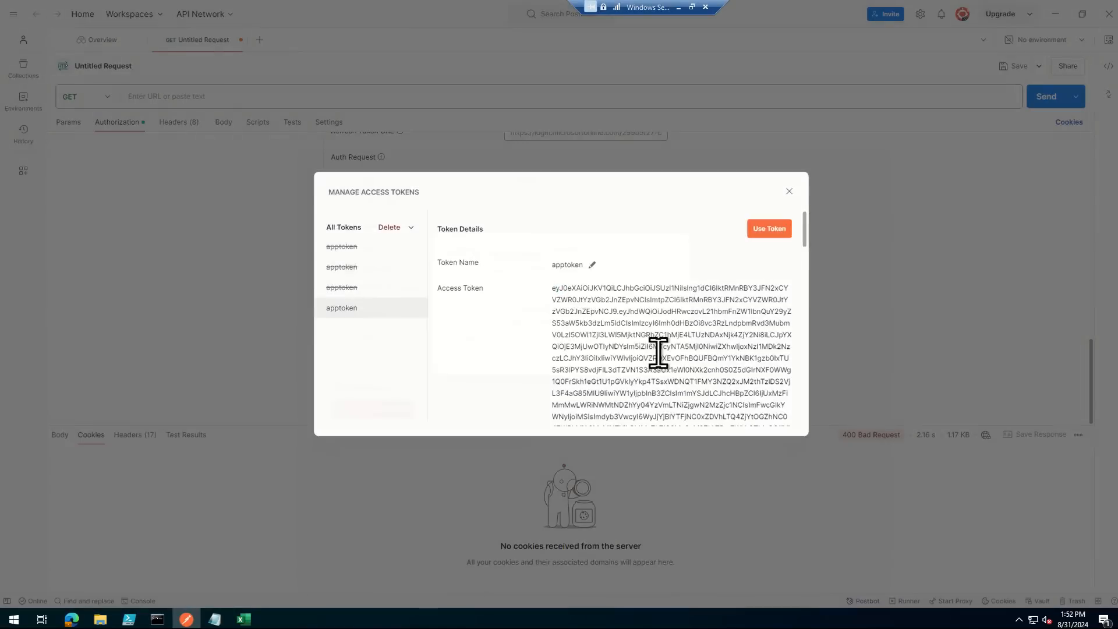
click(772, 230)
- Send a GET request to the copied rule URL and review the returned JSON in an enlarged response area
click(188, 100)
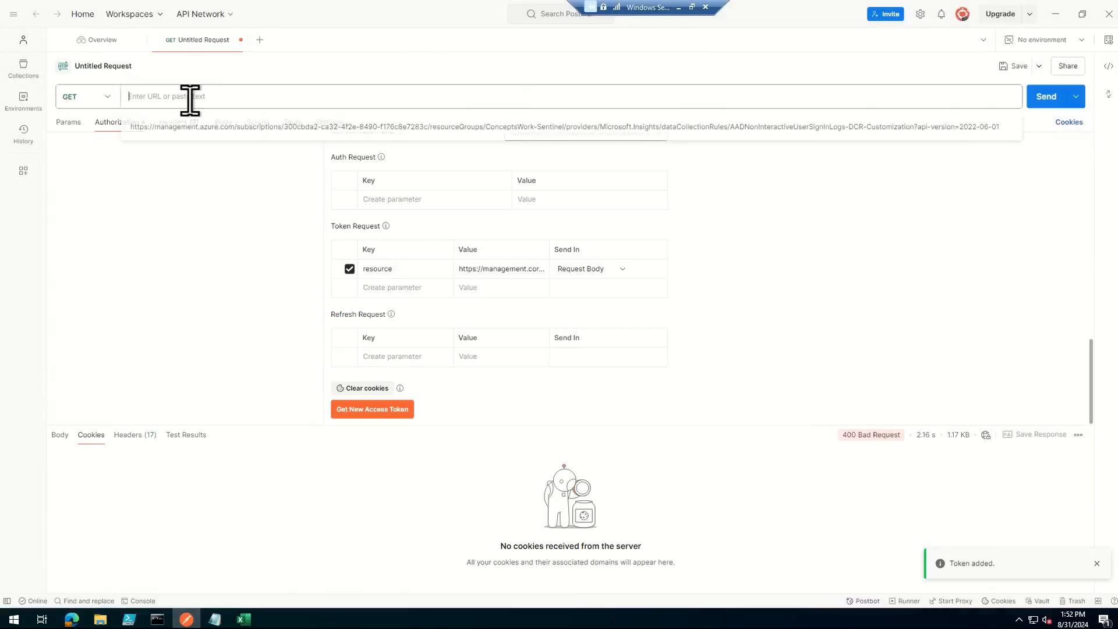
key(ctrl+v)
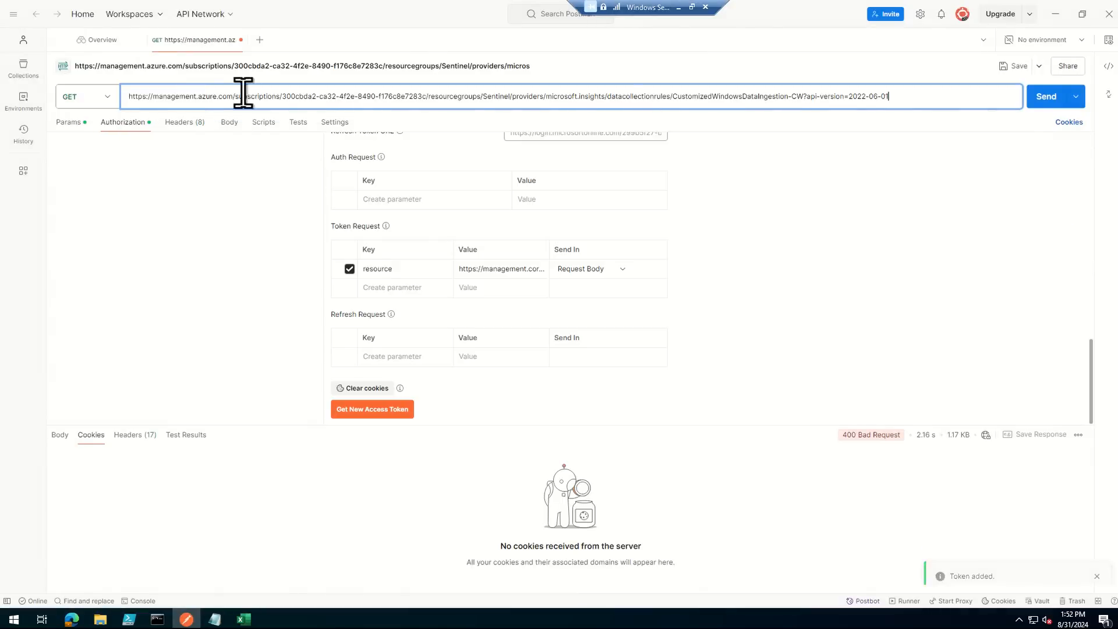
click(1048, 100)
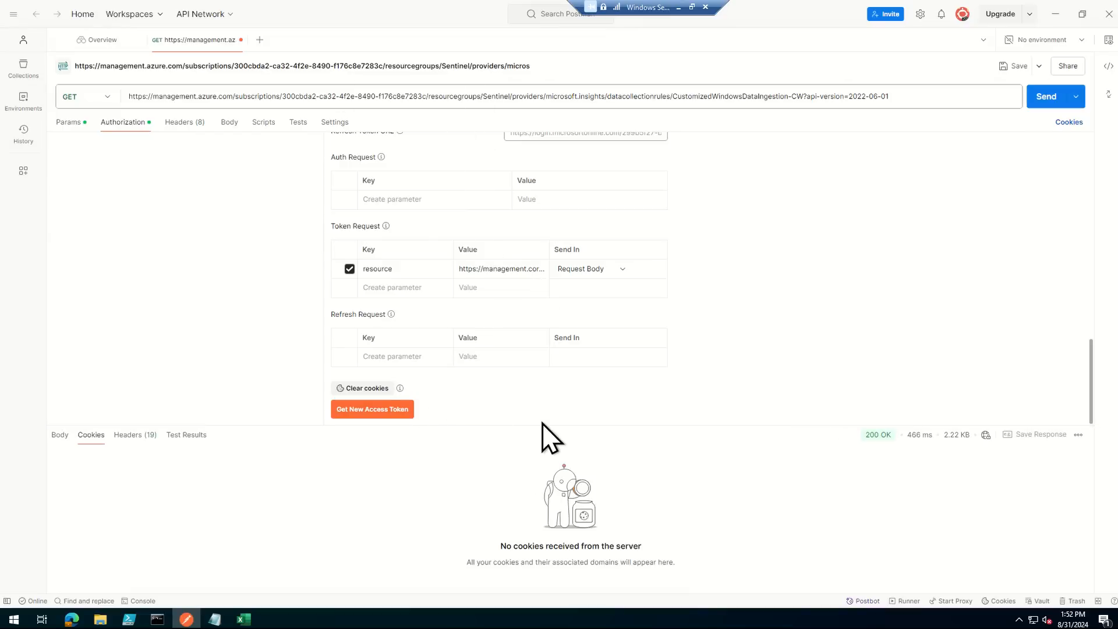
drag(495, 425, 493, 270)
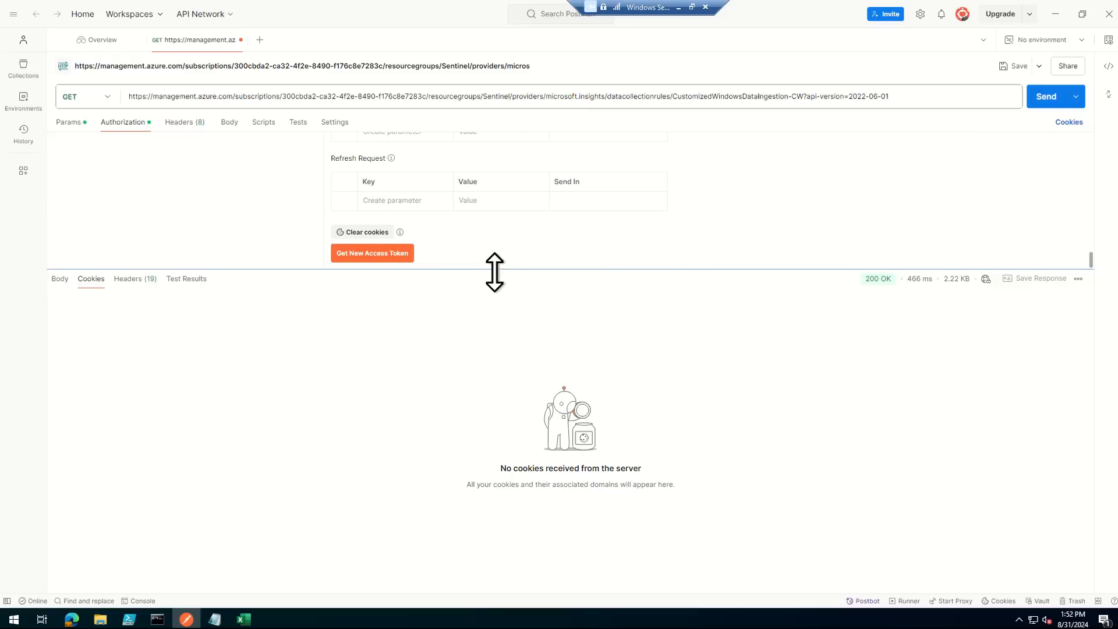
click(60, 282)
click(557, 408)
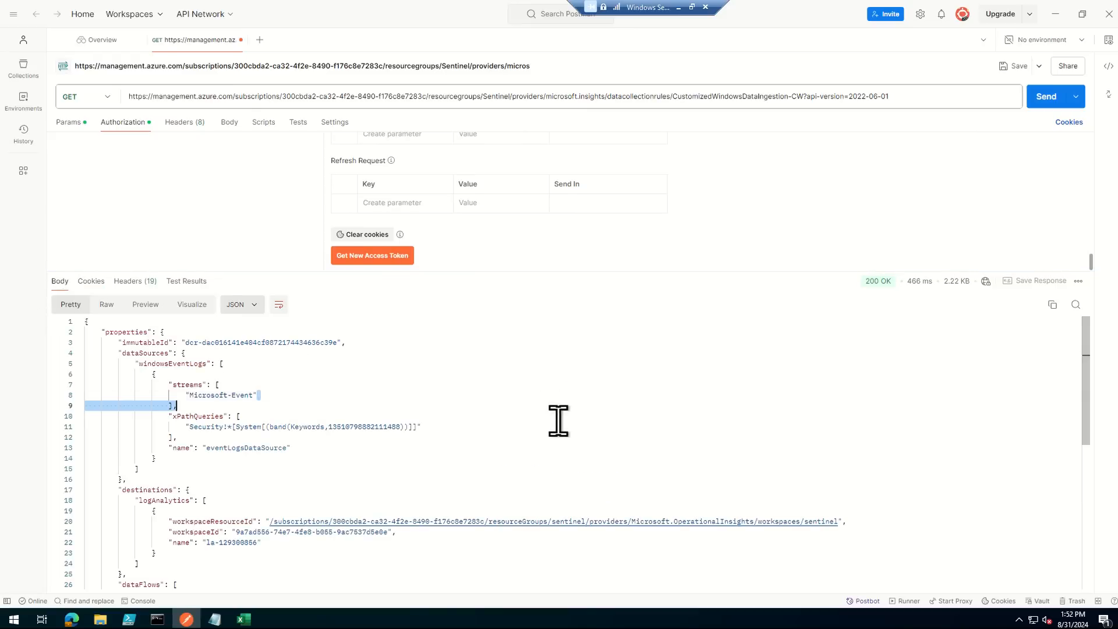
click(1043, 97)
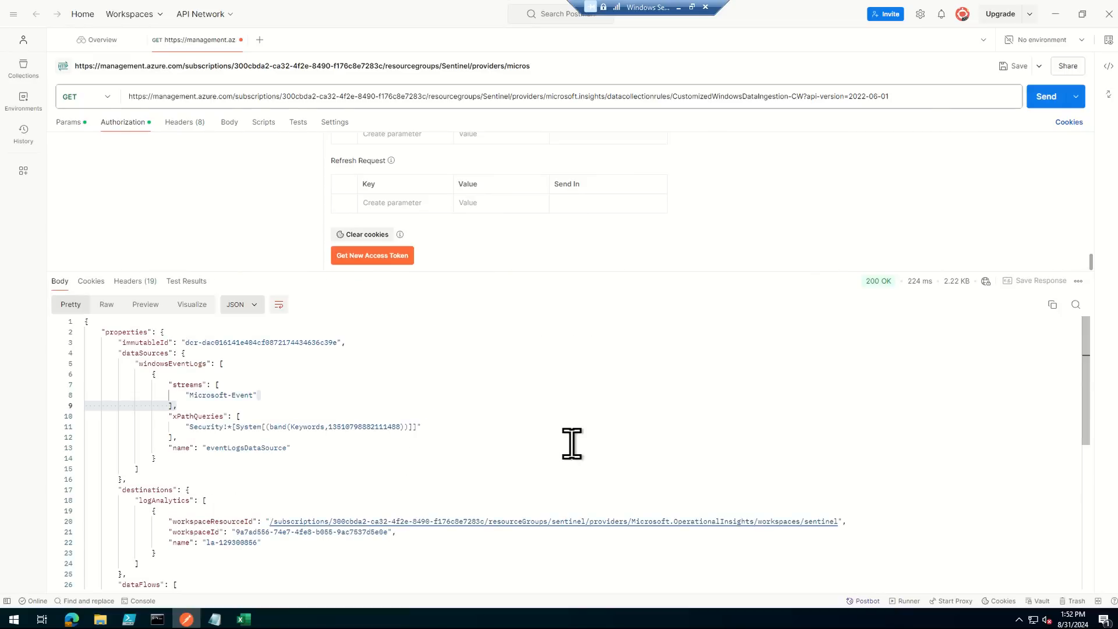
click(499, 417)
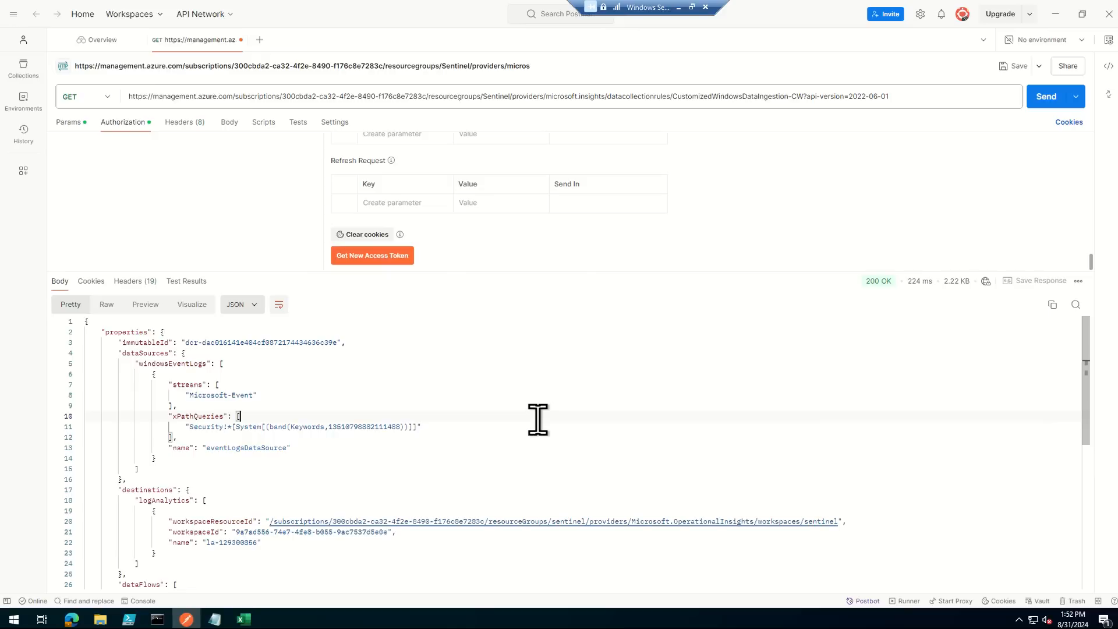
scroll(495, 443, down, 3)
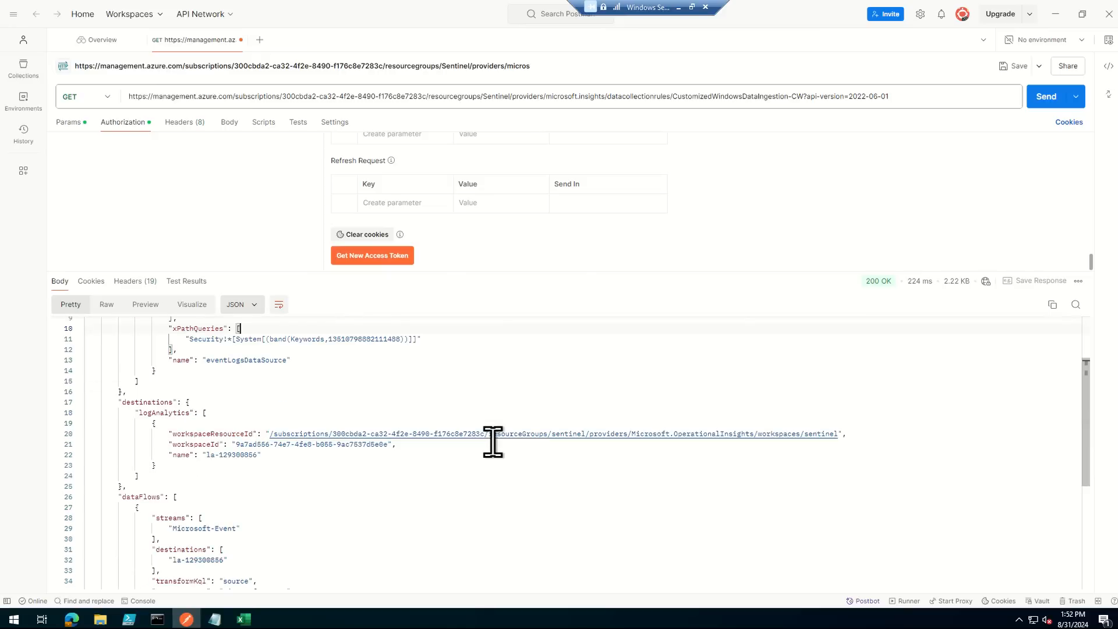
scroll(537, 443, down, 2)
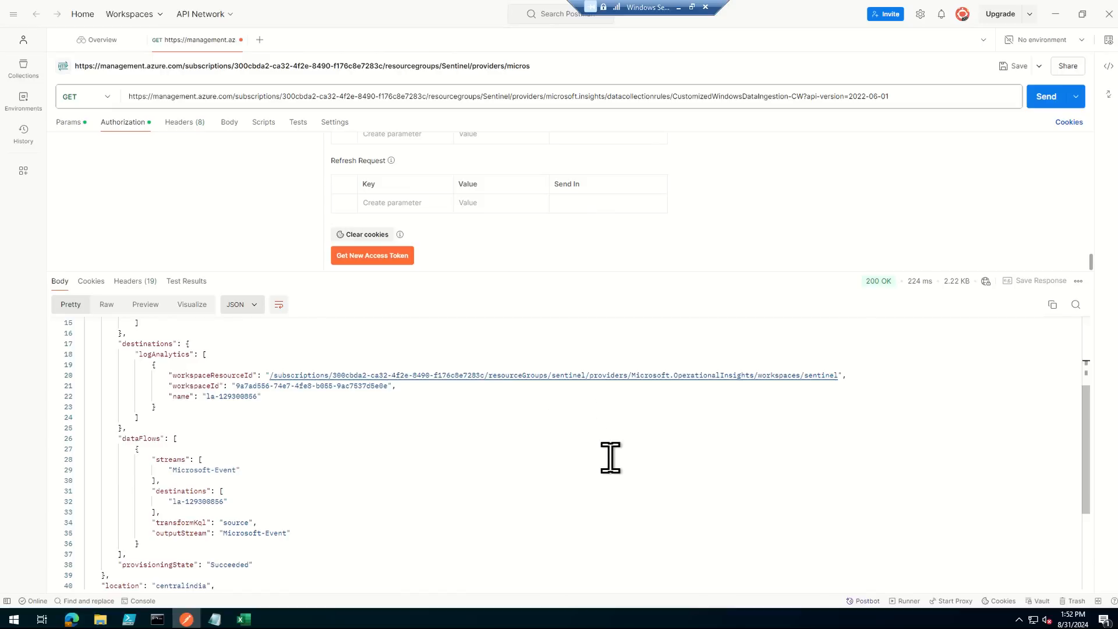
scroll(610, 458, up, 5)
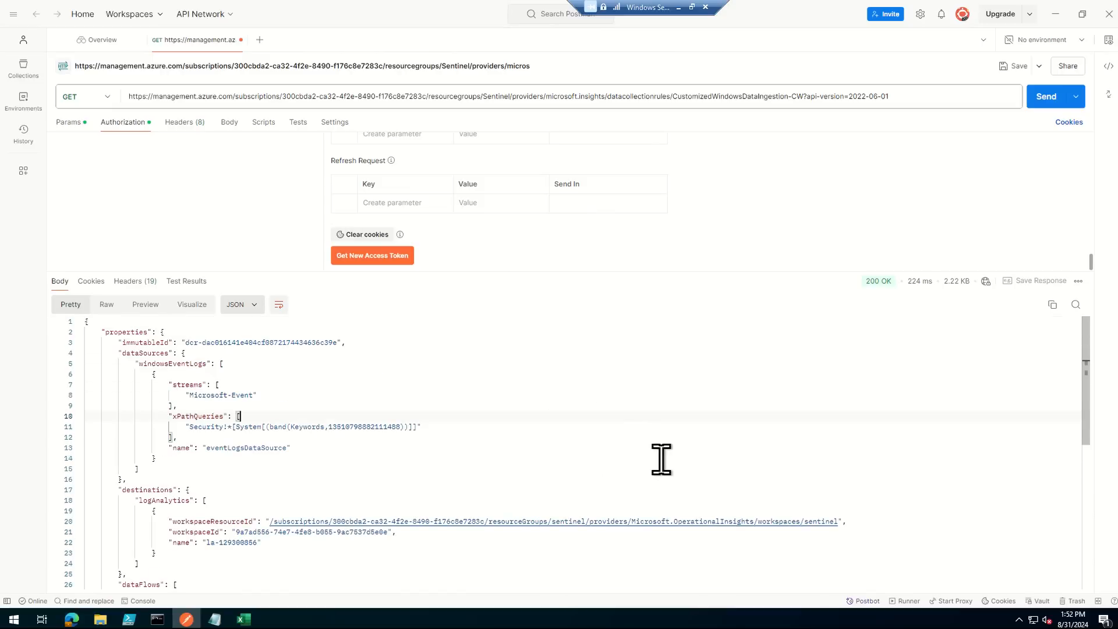
- Copy the entire JSON response into the raw request body and enlarge the request editor
key(ctrl+s)
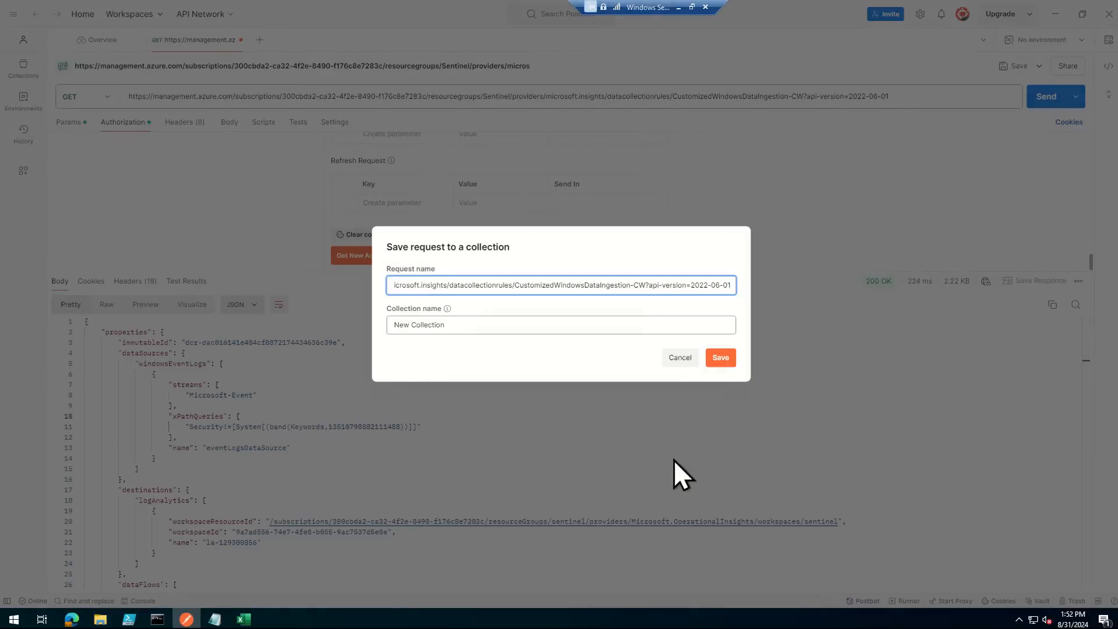
click(682, 357)
key(ctrl+a)
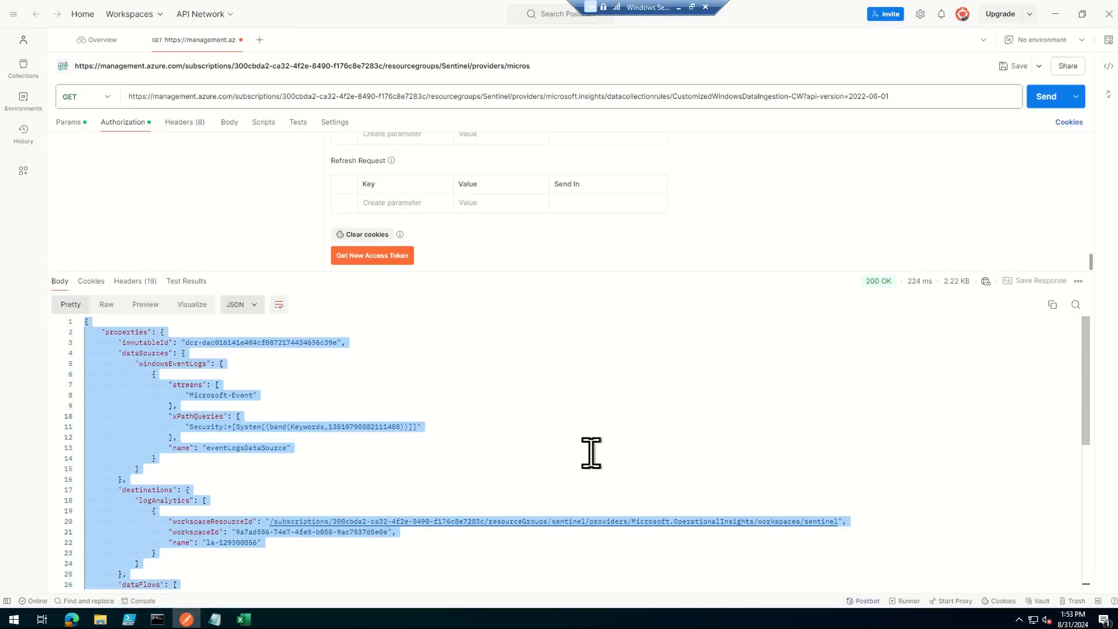
click(229, 123)
drag(295, 272, 317, 574)
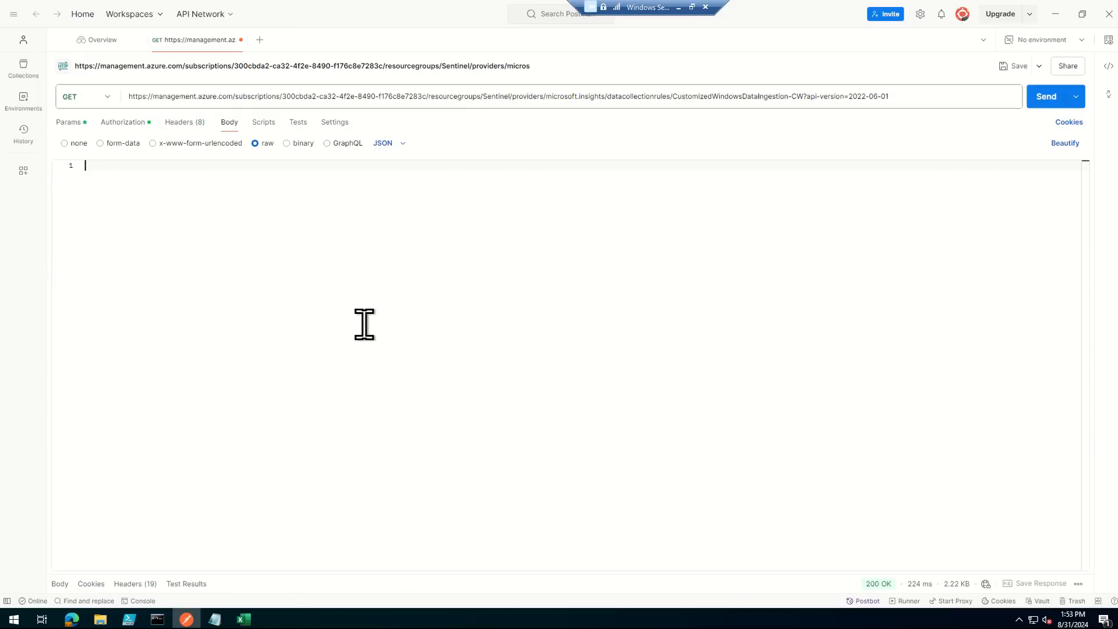
key(ctrl+v)
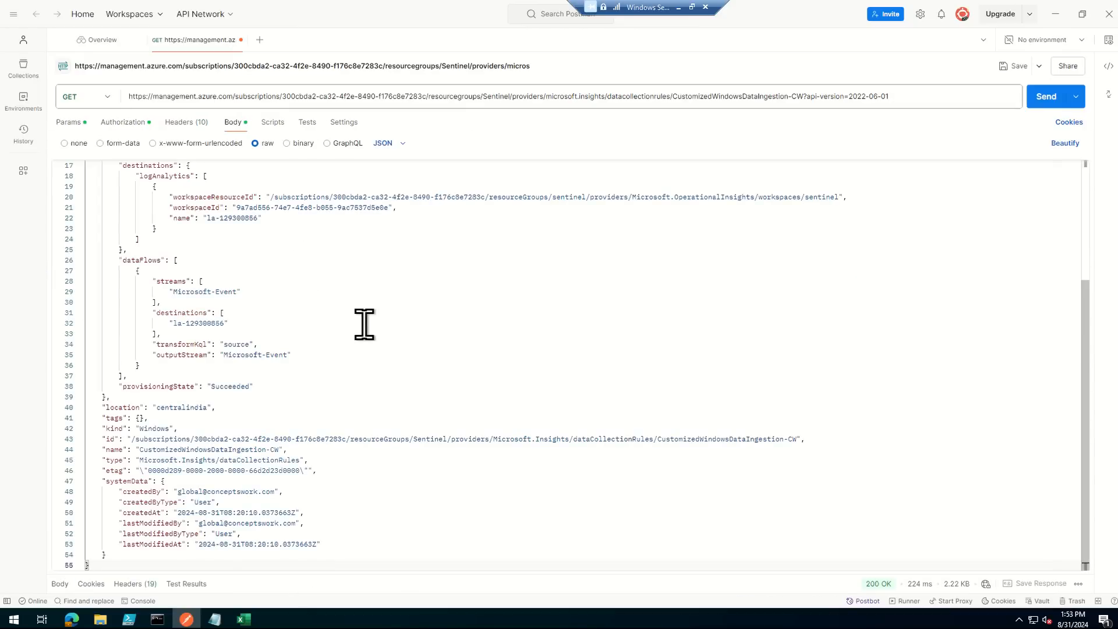
- Change the windowsEventLogs data source stream in the request body to Microsoft-SecurityEvent
scroll(364, 324, up, 5)
click(241, 239)
text(SecurityEvent")
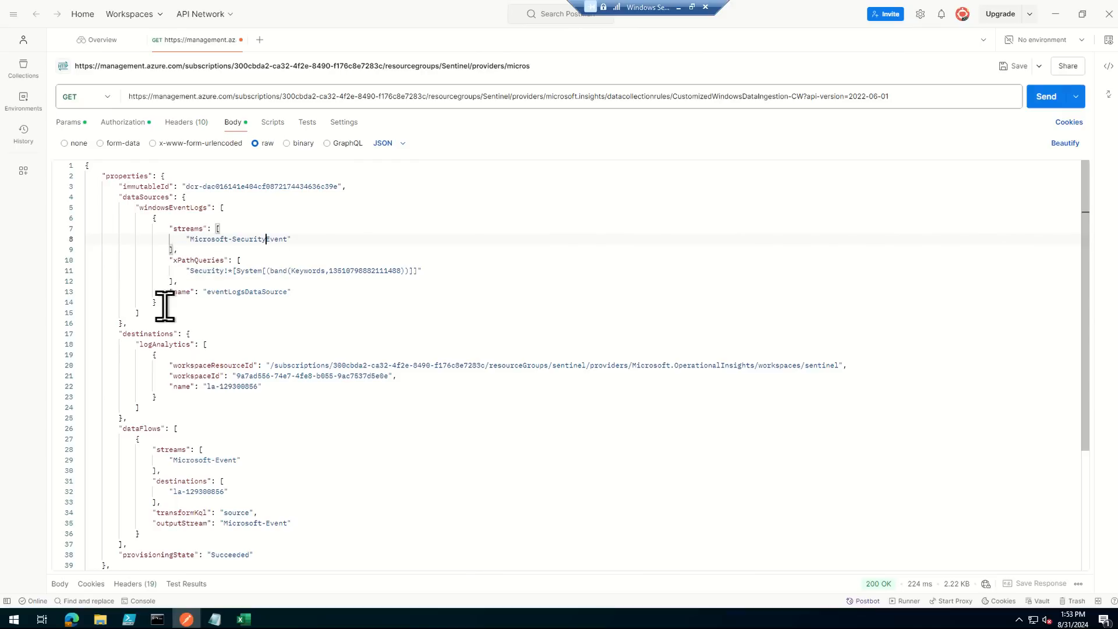
- Set both the dataFlows stream and the outputStream to Microsoft-SecurityEvent in the request body
scroll(244, 297, down, 2)
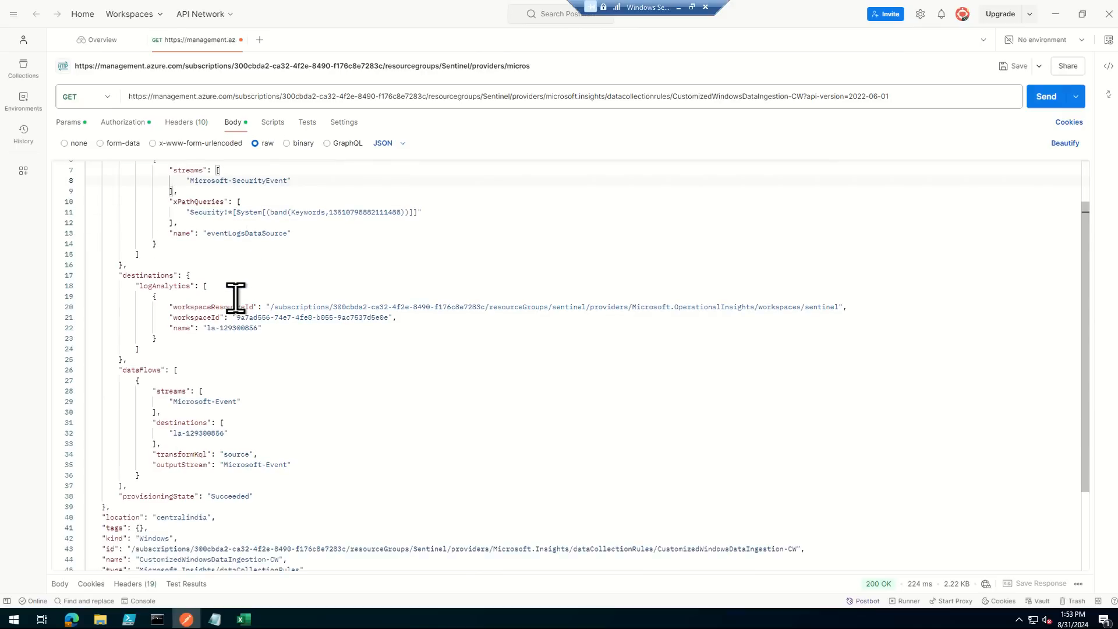
click(217, 401)
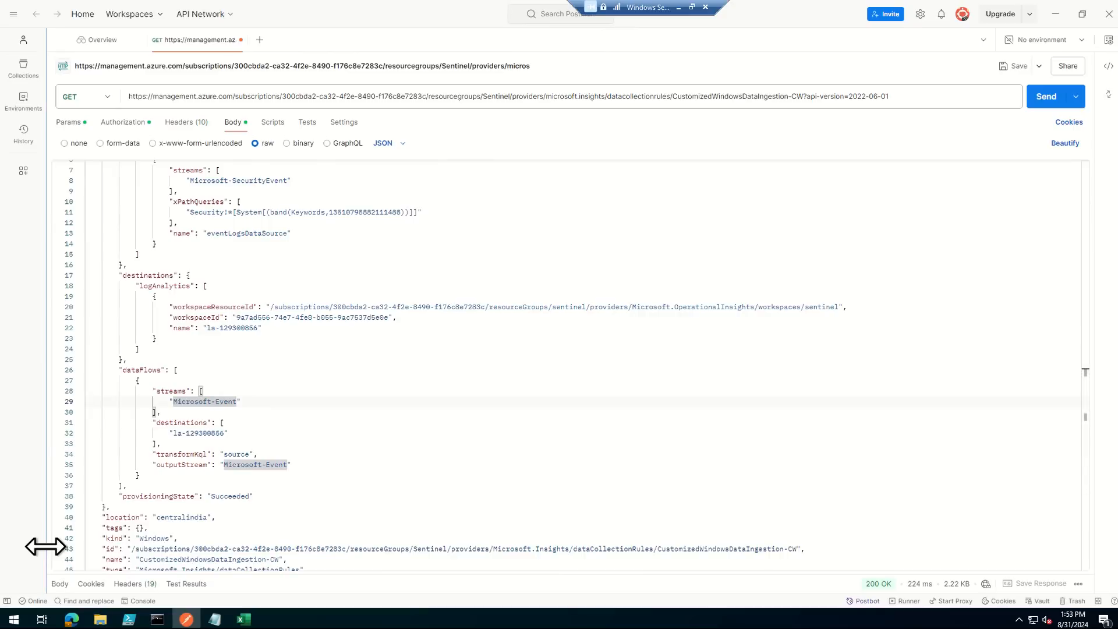
text(Security)
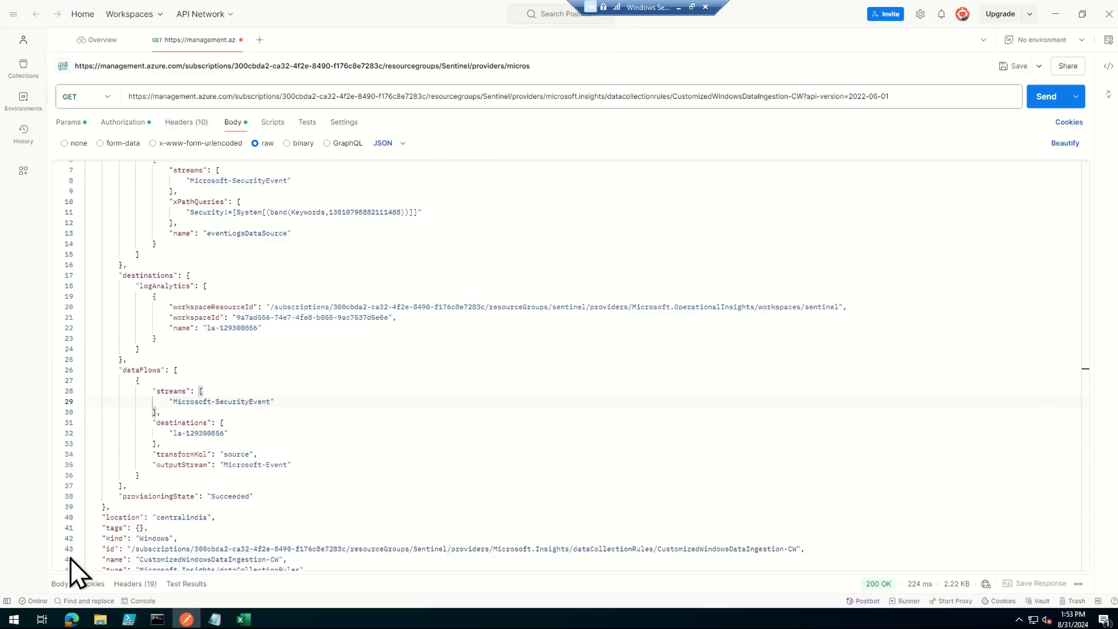
click(266, 464)
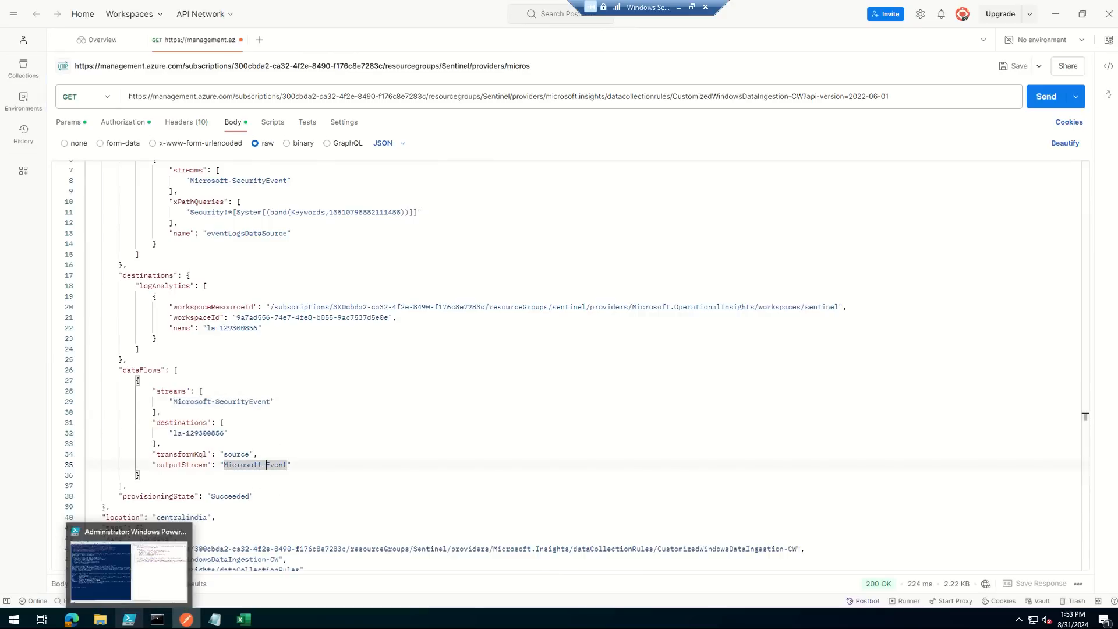
text(Security)
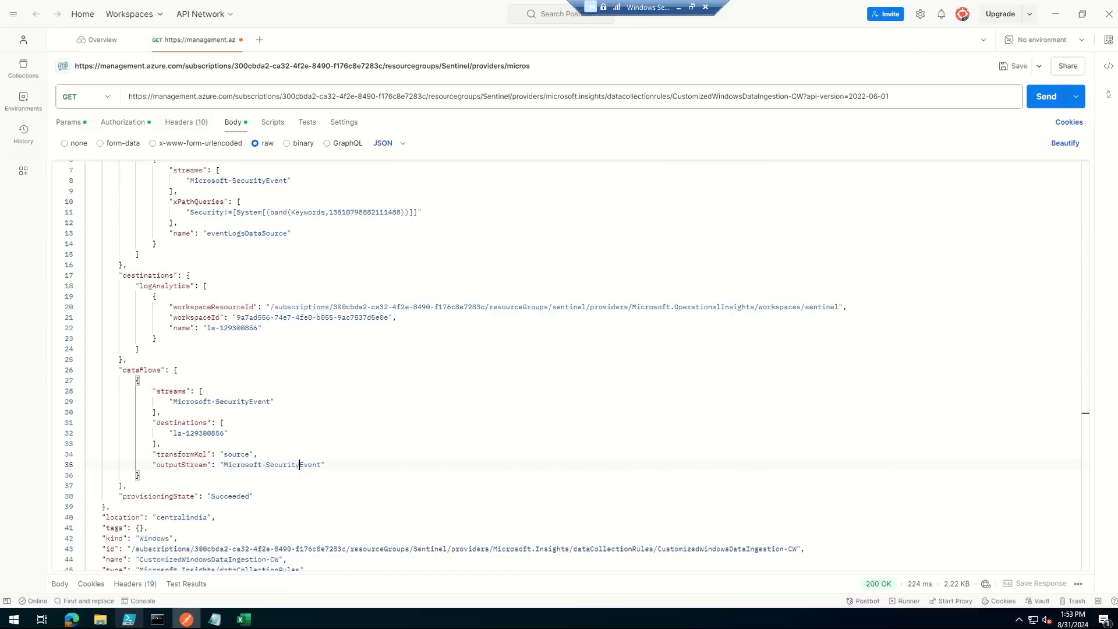
- Switch to the browser, duplicate the CustomizedWindowsDataIngestion-CW tab, and examine the streams and data flows in the original tab's resource JSON
click(702, 499)
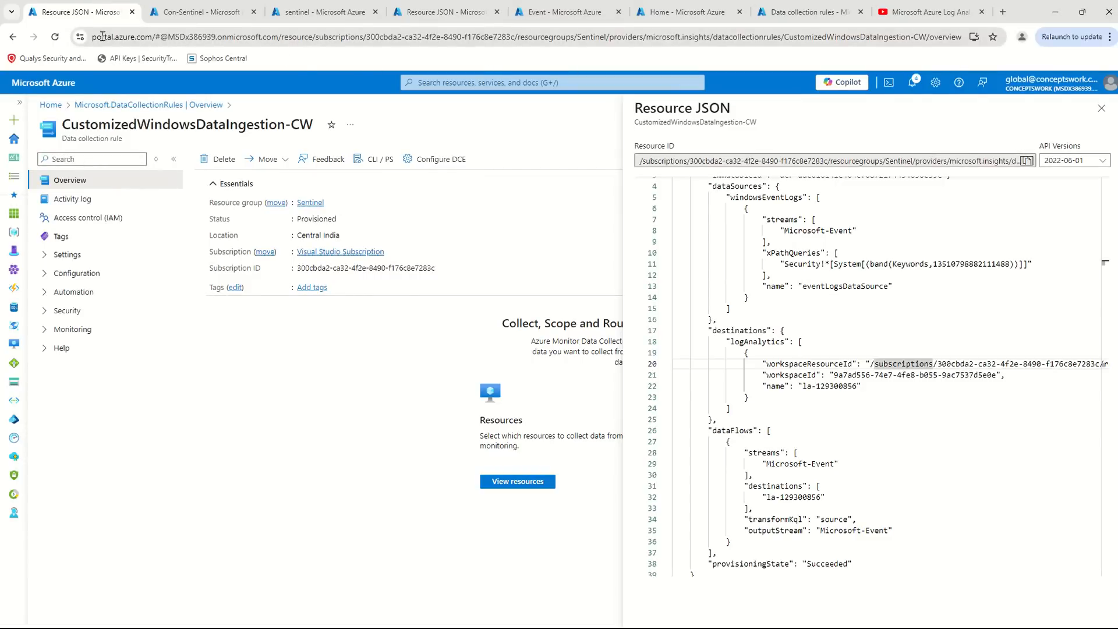
right_click(92, 19)
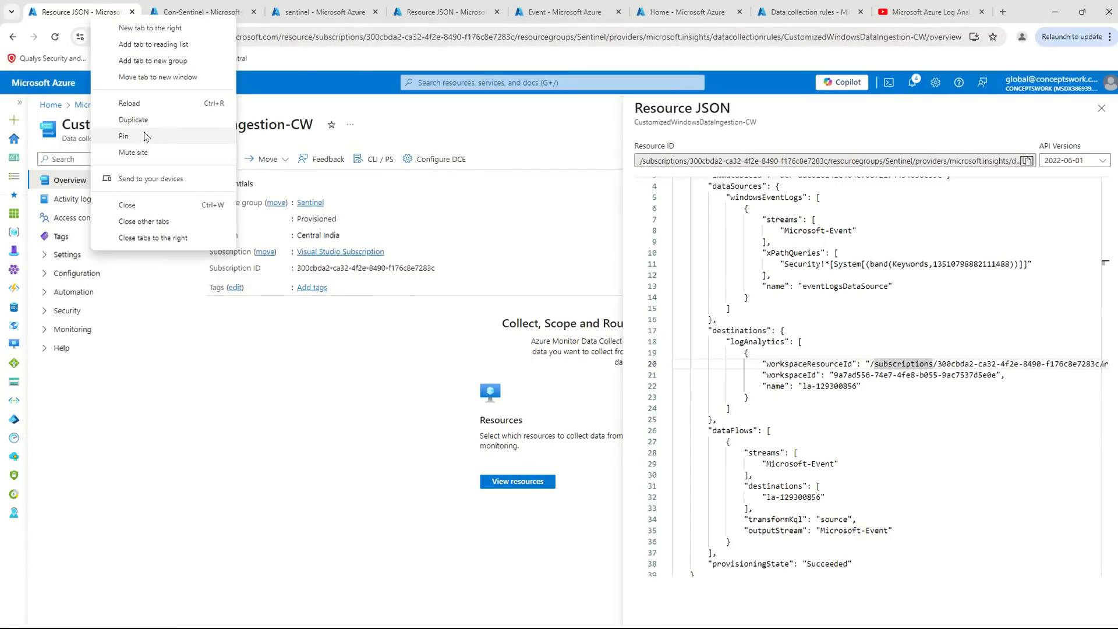
click(192, 118)
click(82, 7)
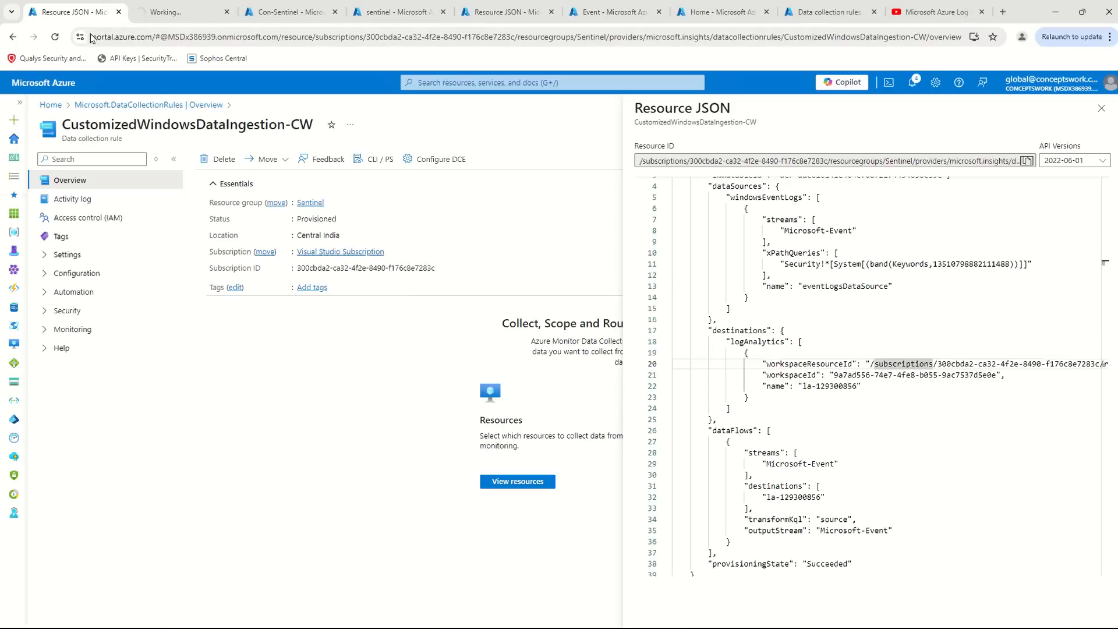
click(892, 397)
scroll(892, 397, up, 2)
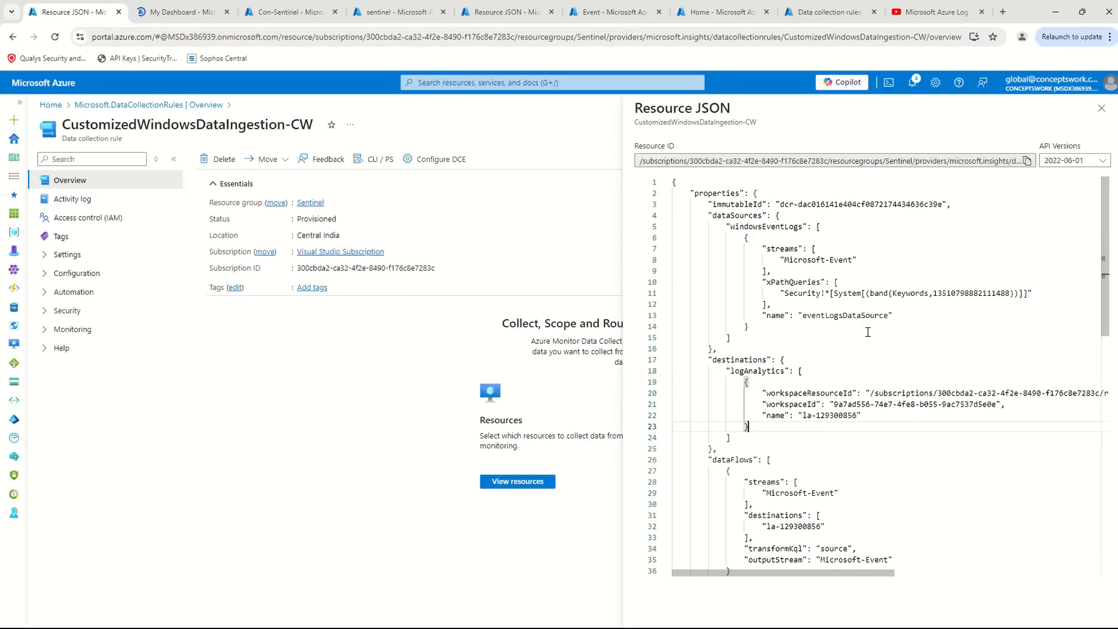
drag(726, 238, 834, 260)
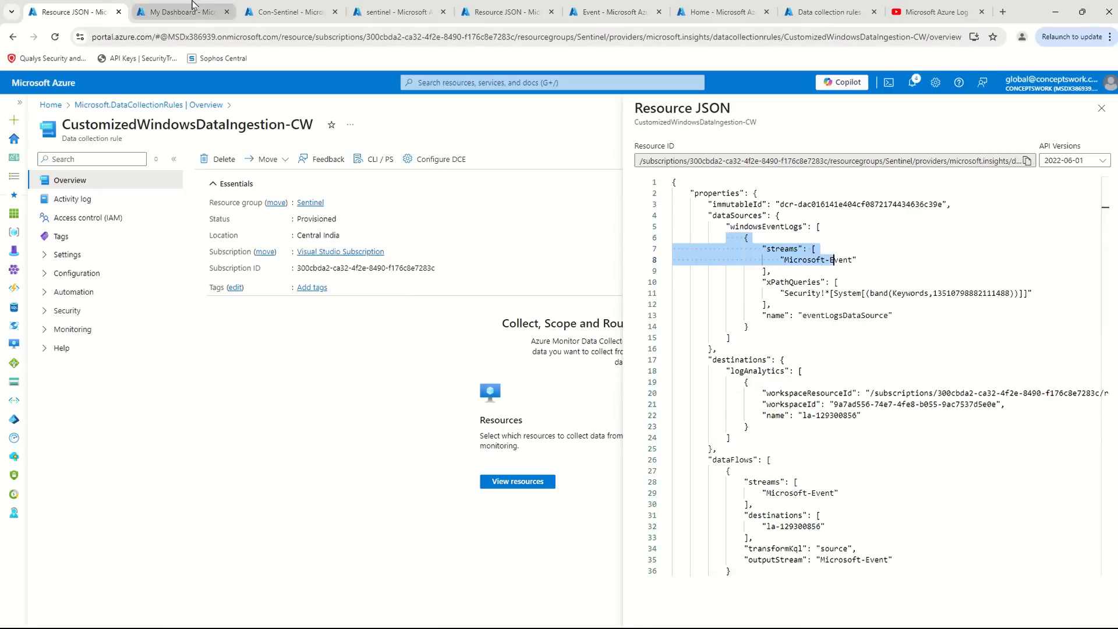
scroll(840, 446, down, 1)
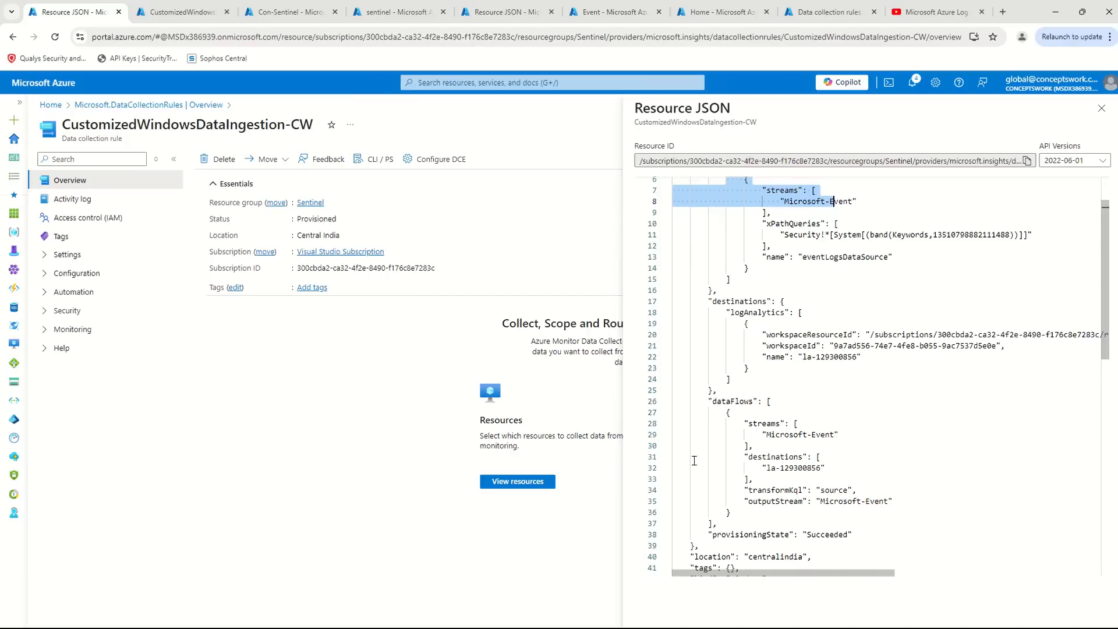
- Open the rule's resource JSON in the duplicated tab and highlight the windowsEventLogs stream entry
click(146, 4)
click(1076, 184)
drag(774, 265, 968, 268)
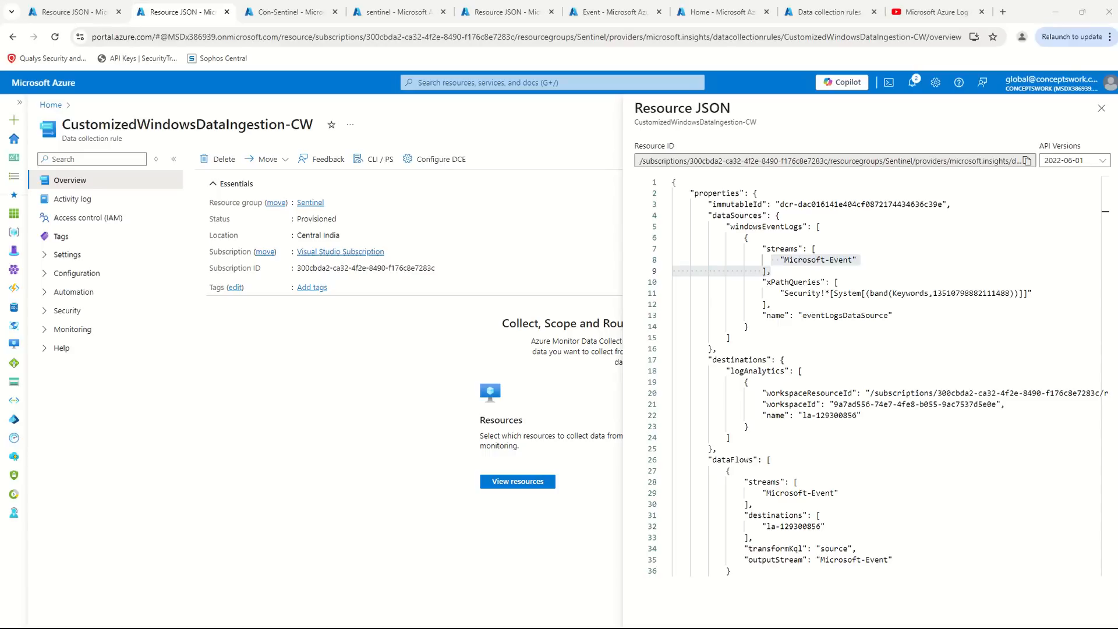
- Switch to Postman and set the data collection rule request's method to PUT
key(alt+Tab)
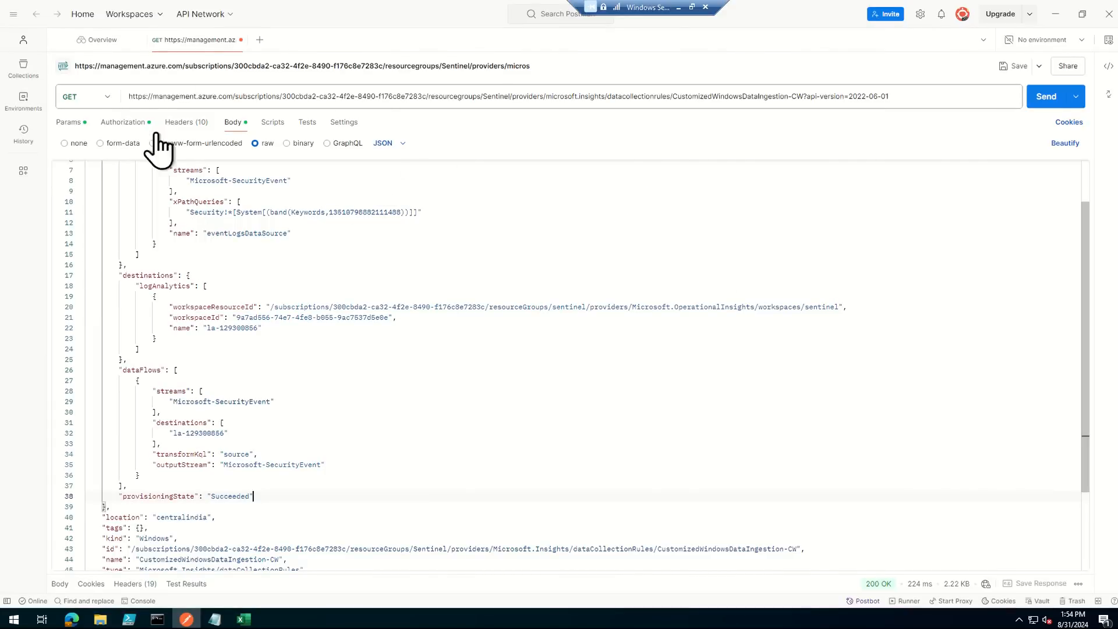
click(107, 99)
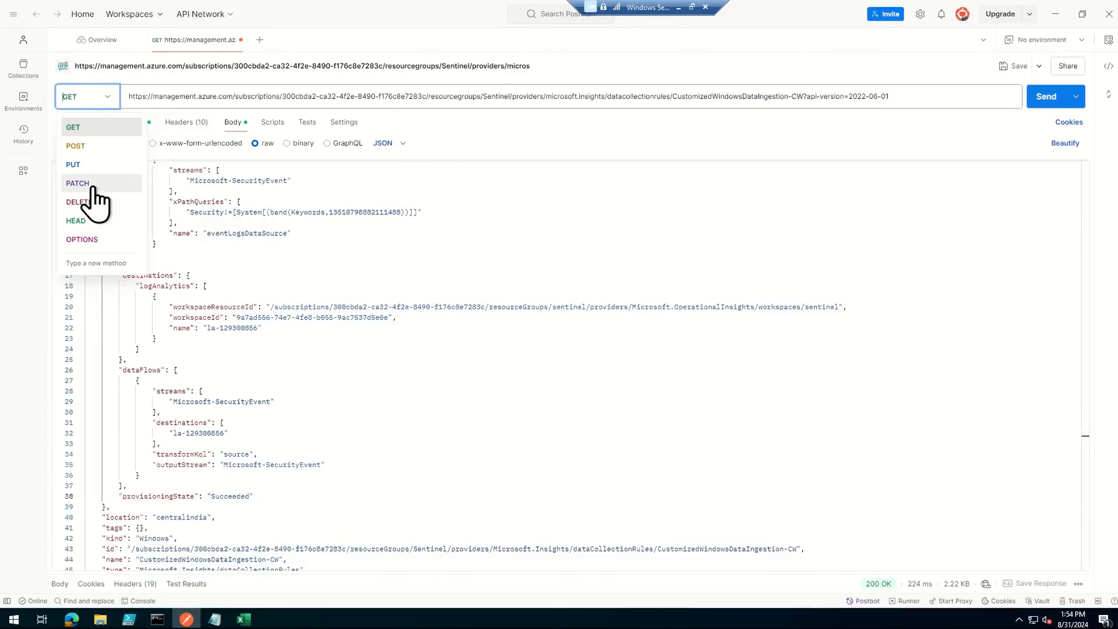
click(84, 165)
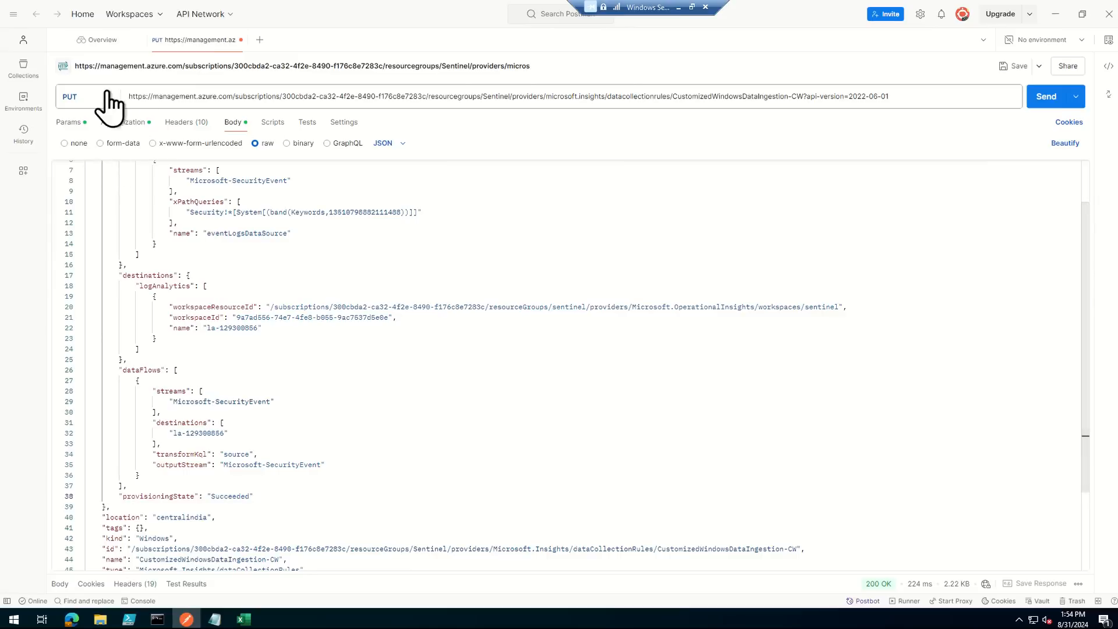
- Review the edited streams and outputStream in the request body, and send the PUT request
scroll(558, 334, up, 2)
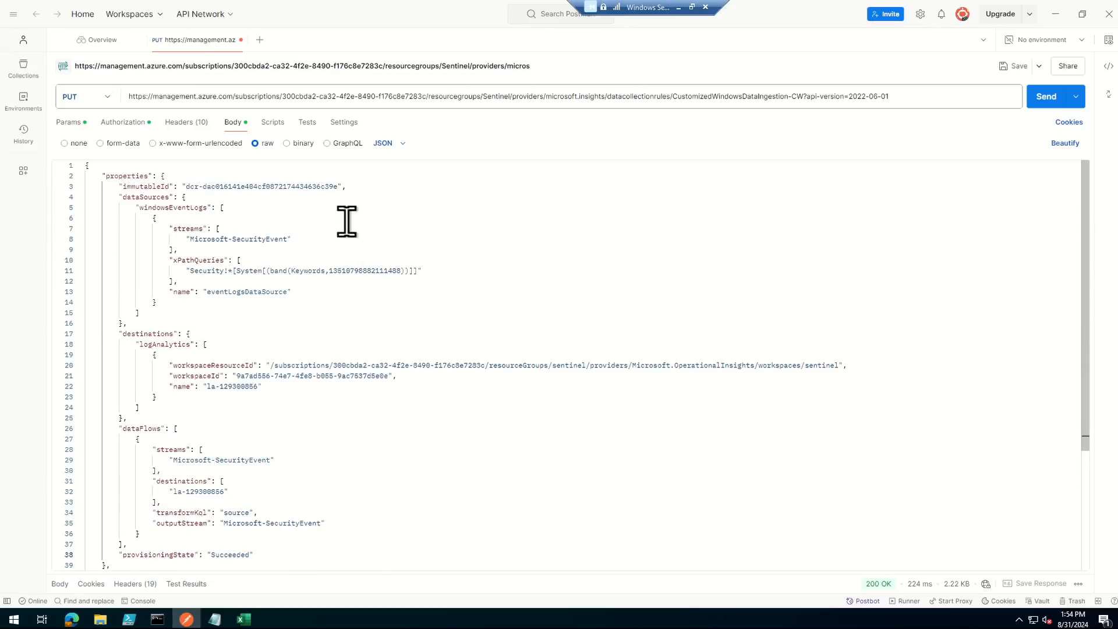
scroll(408, 407, down, 3)
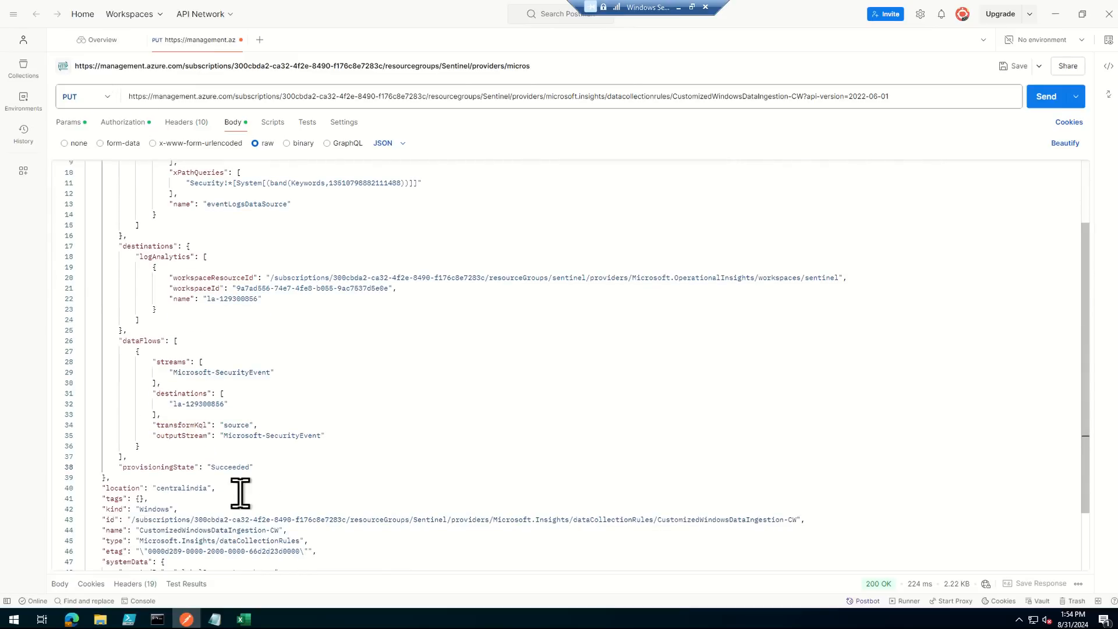
drag(164, 379, 308, 370)
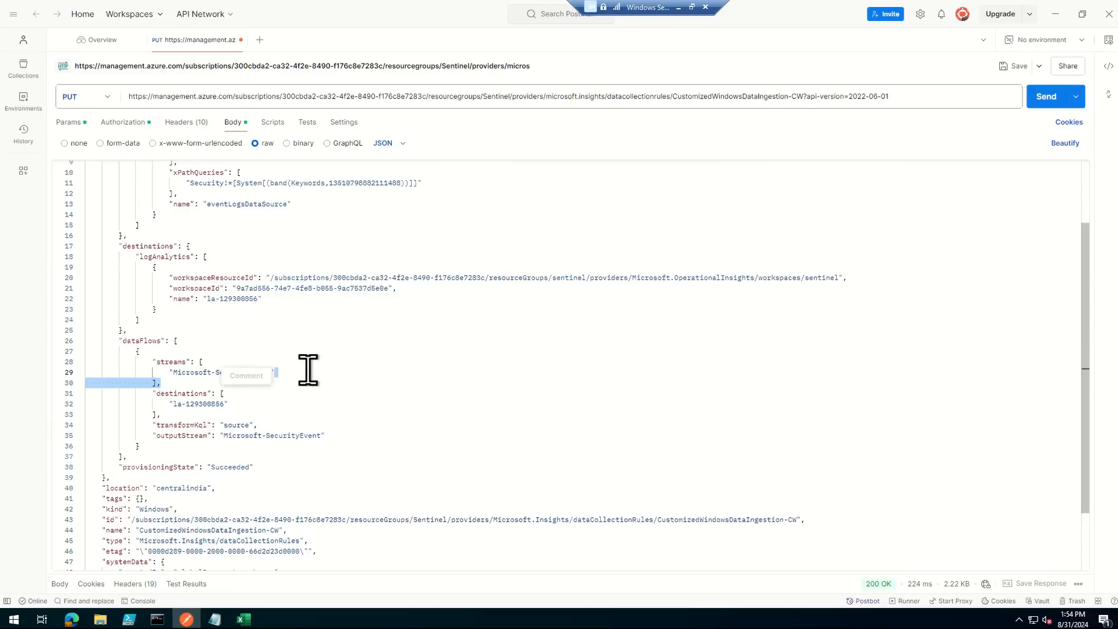
click(511, 392)
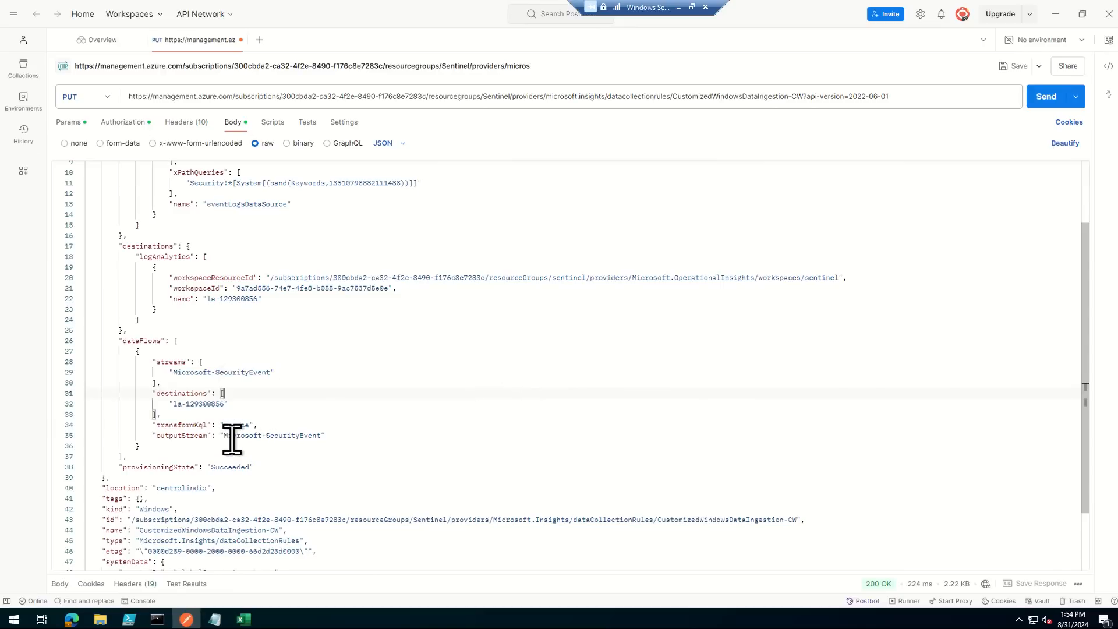
drag(232, 437, 357, 445)
scroll(674, 394, up, 3)
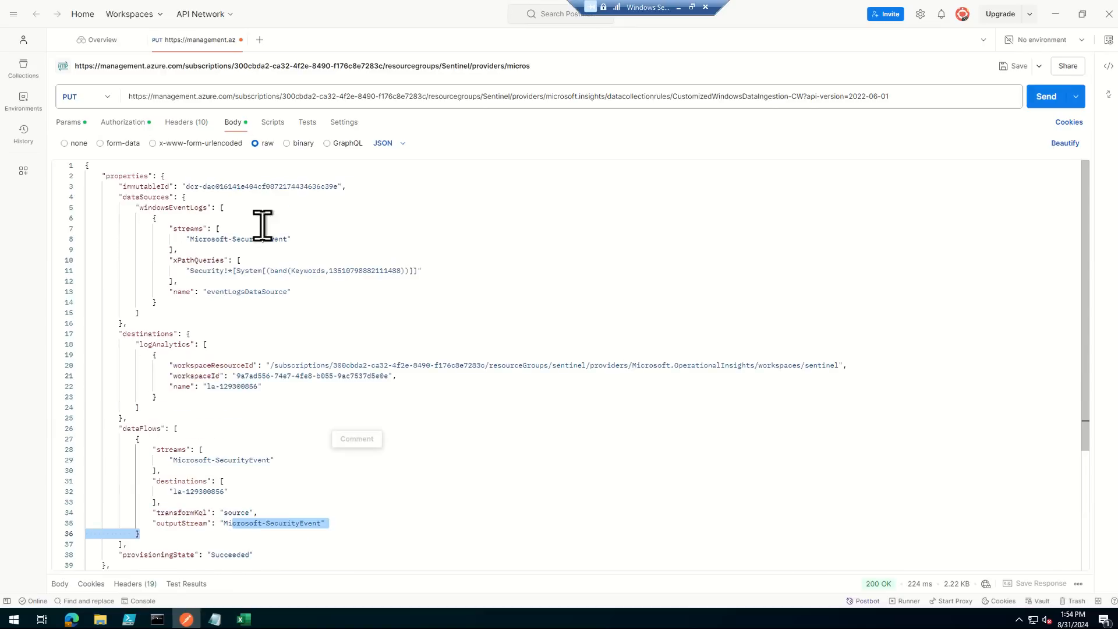
click(816, 284)
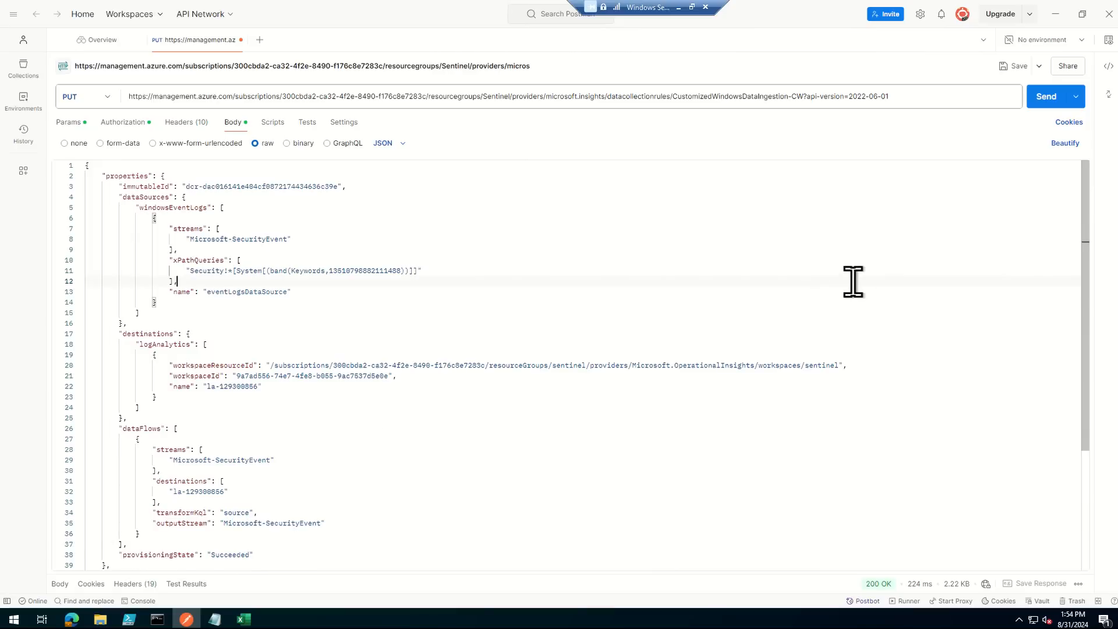
click(1043, 96)
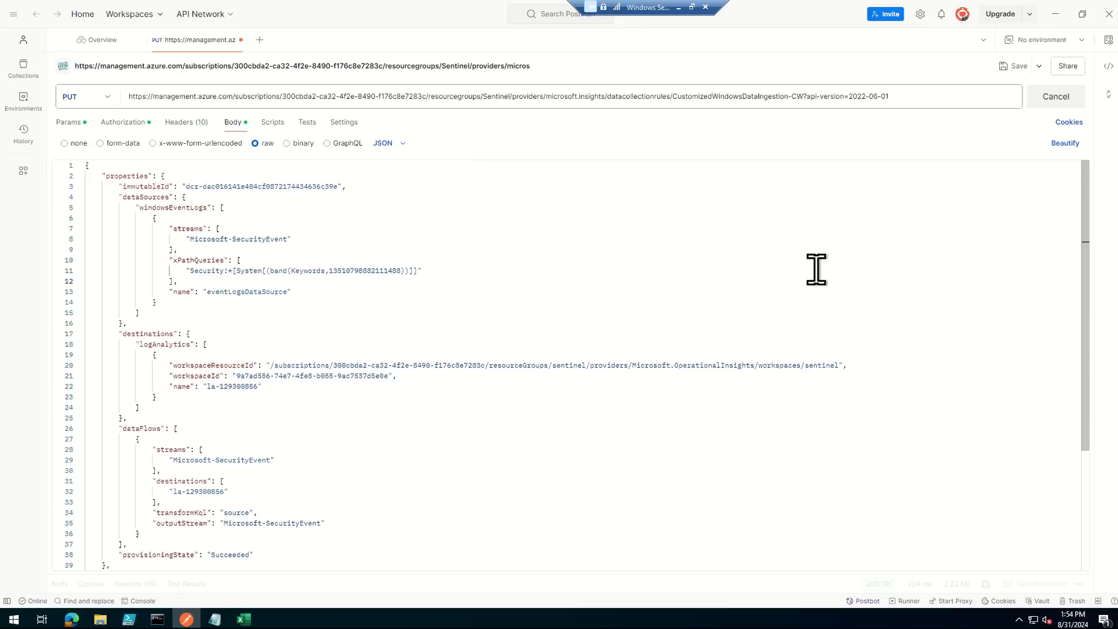
- Expand the response area and examine the windowsEventLogs stream, dataFlows stream and outputStream in the returned JSON
drag(405, 577, 394, 174)
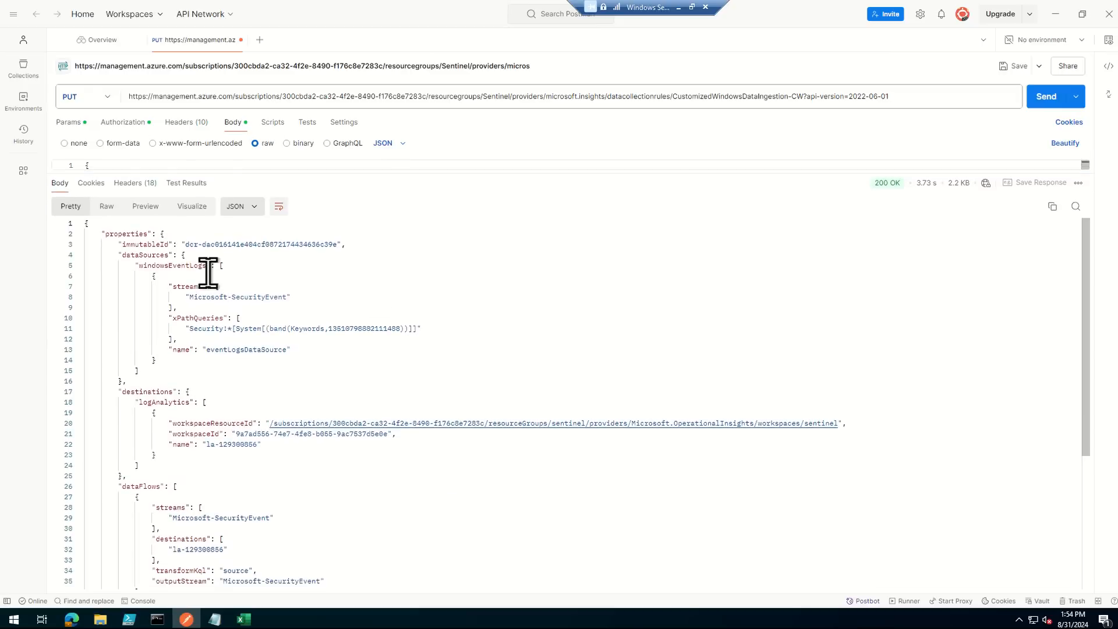
drag(167, 293, 350, 303)
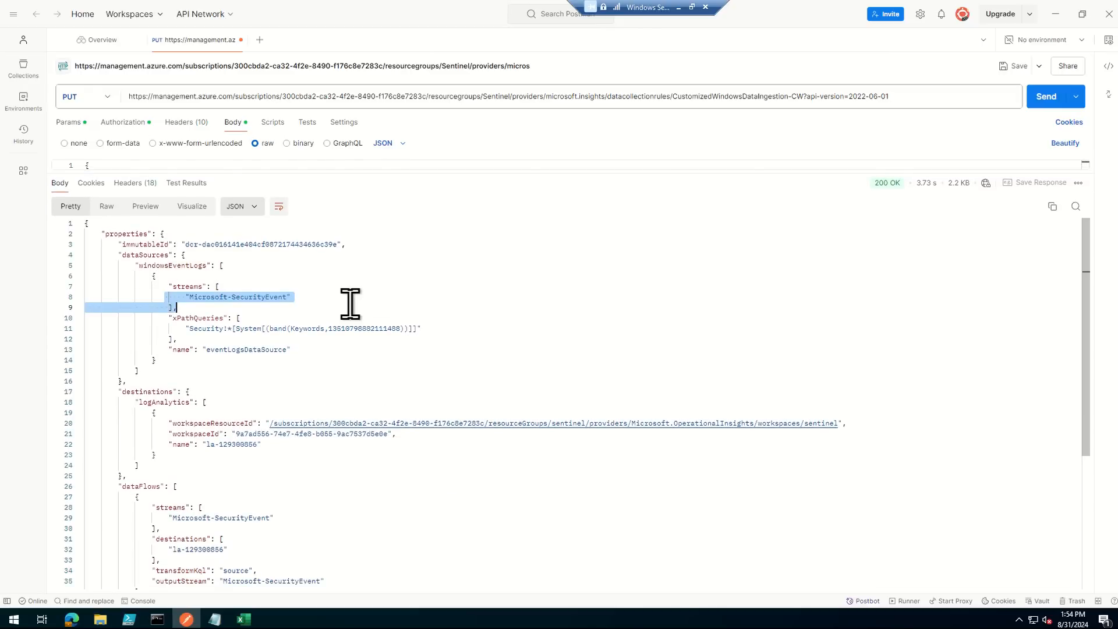
scroll(229, 452, down, 3)
drag(169, 430, 198, 430)
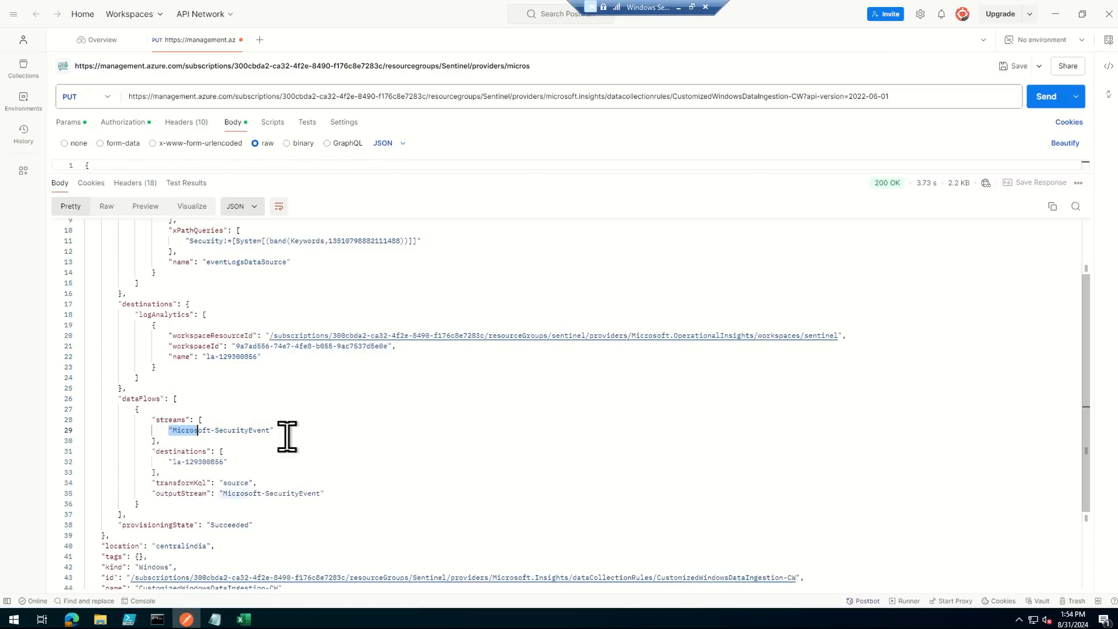
drag(287, 437, 291, 441)
drag(165, 493, 459, 502)
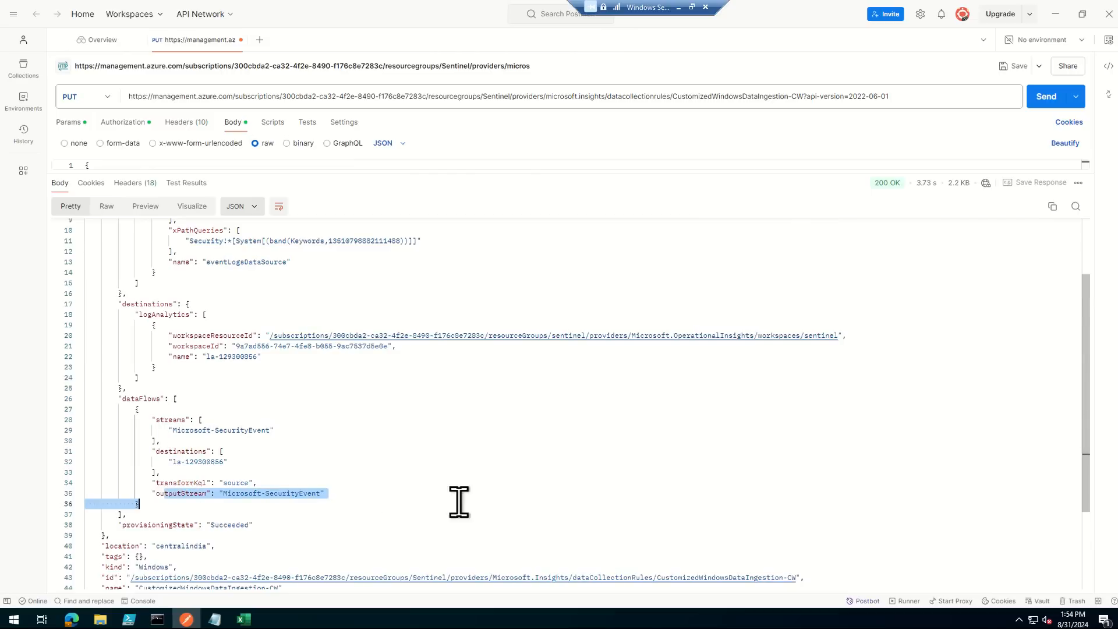
click(688, 462)
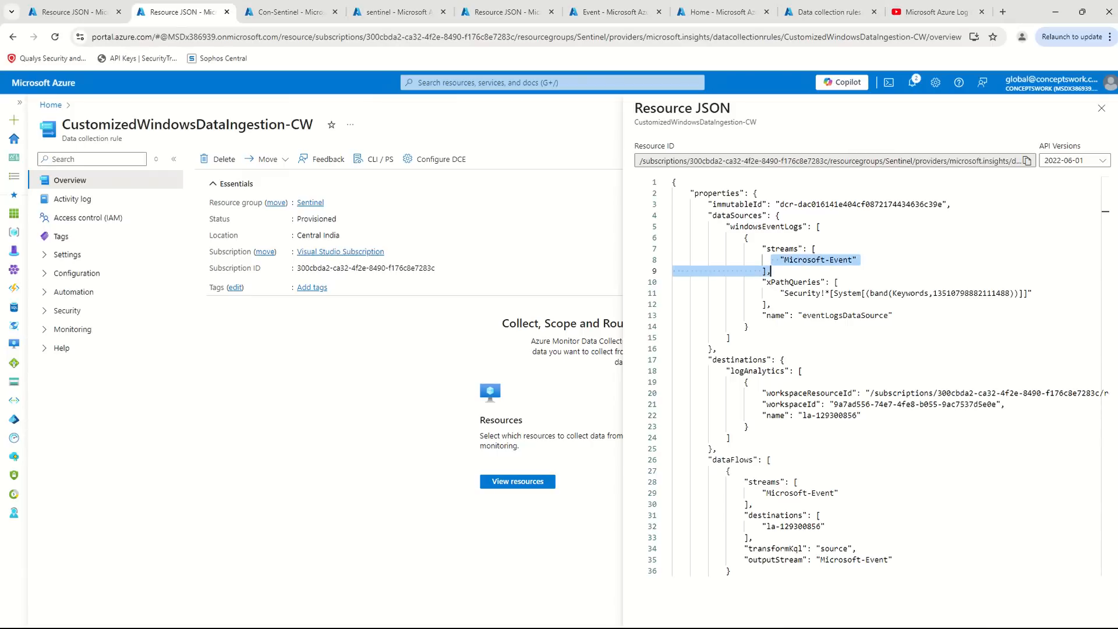
- Switch to the browser and highlight the windowsEventLogs stream in the original tab's resource JSON
click(64, 12)
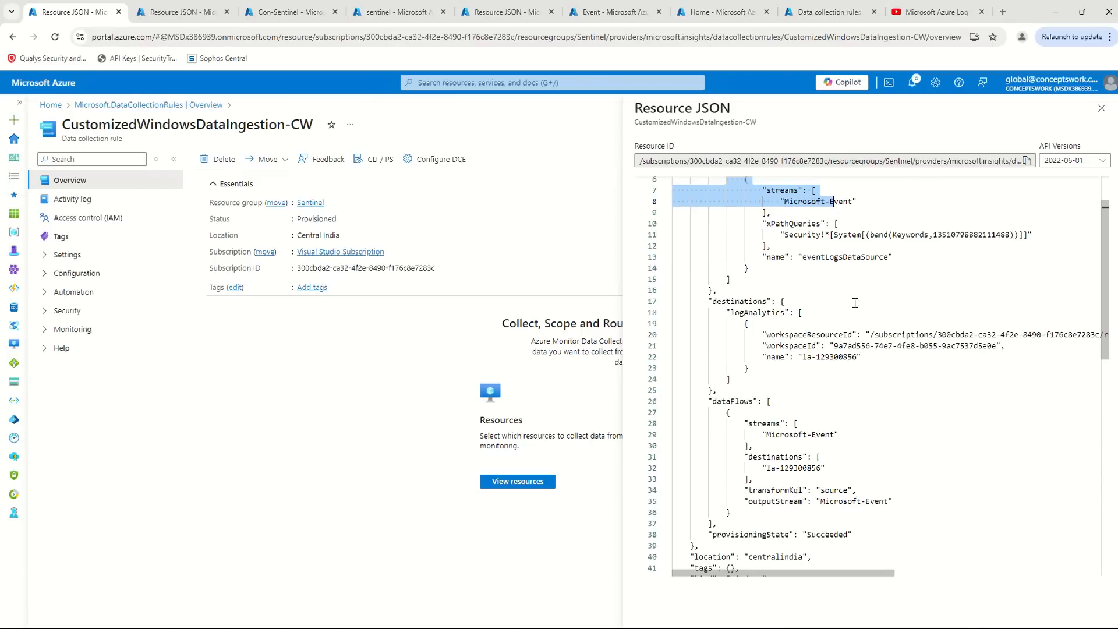
scroll(900, 307, up, 2)
drag(732, 260, 770, 271)
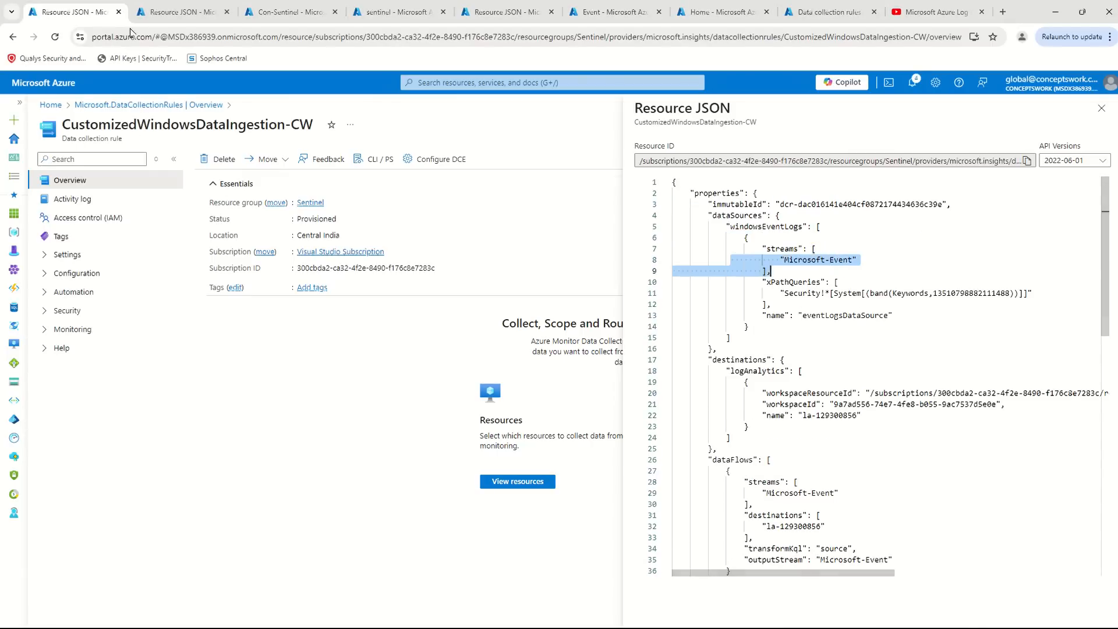
- Reload the duplicated CustomizedWindowsDataIngestion-CW tab and reopen the rule's resource JSON
click(159, 7)
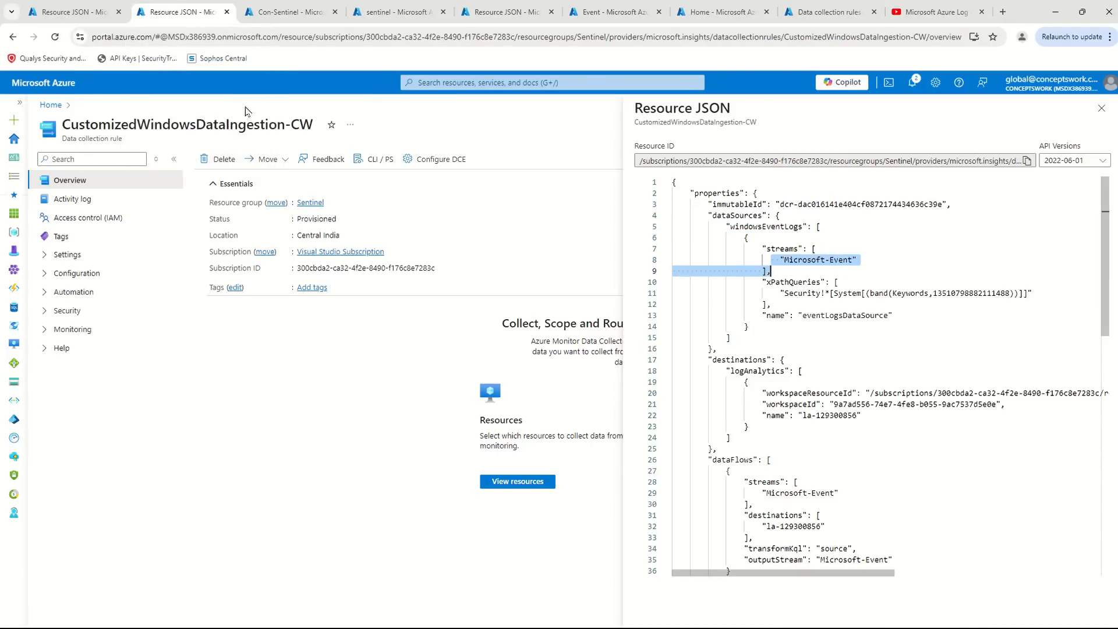
click(54, 37)
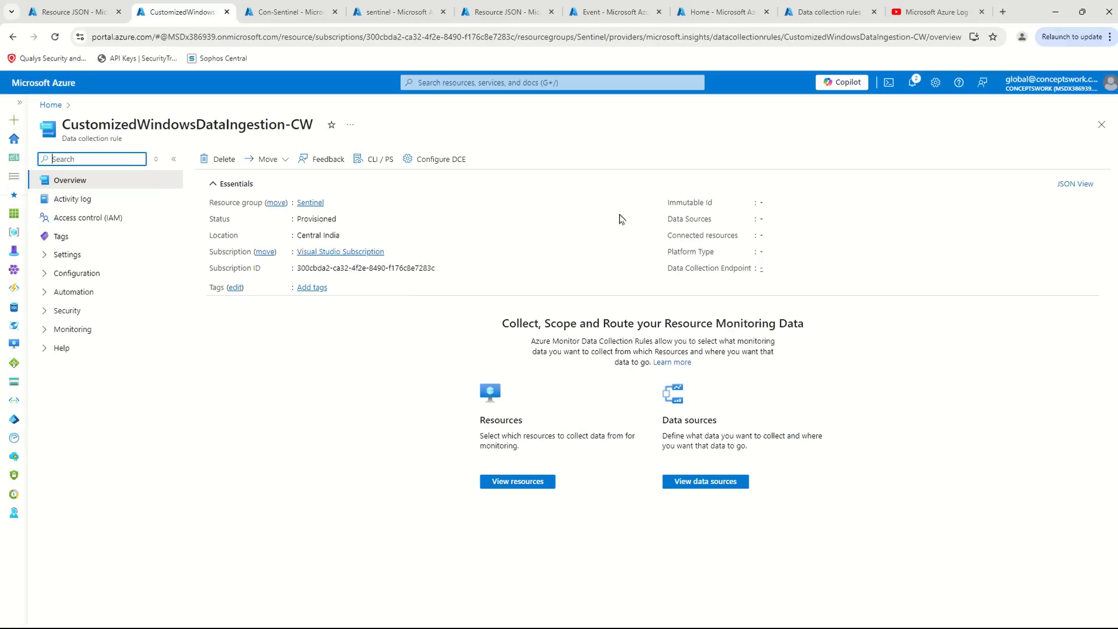
click(1089, 184)
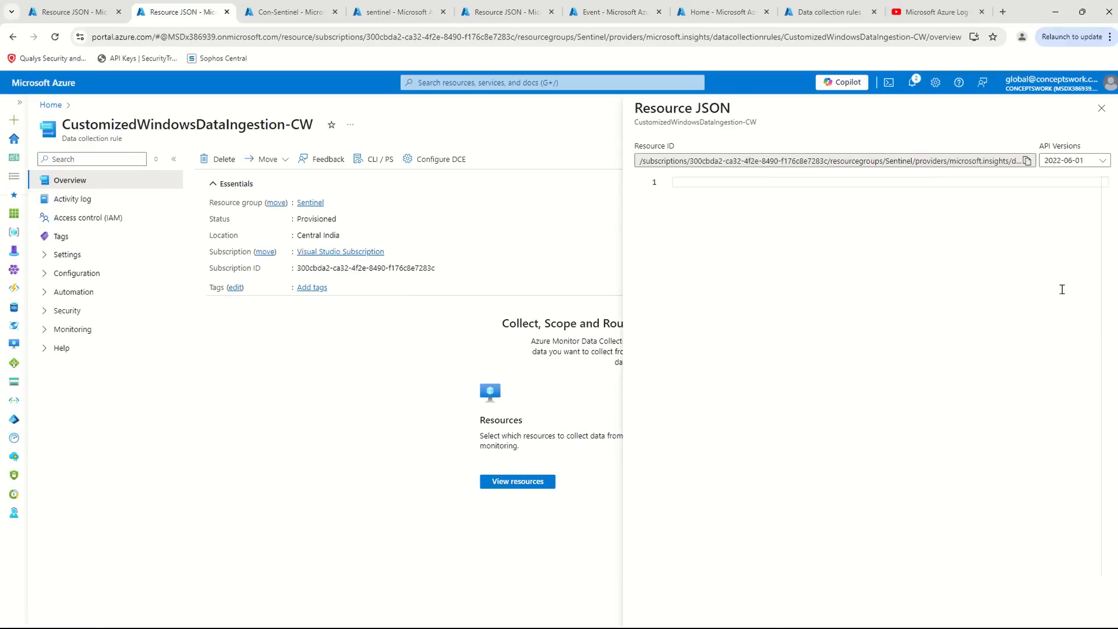
- Examine the windowsEventLogs stream, dataFlows stream, outputStream and transformKql entries in the refreshed resource JSON
drag(745, 249, 939, 260)
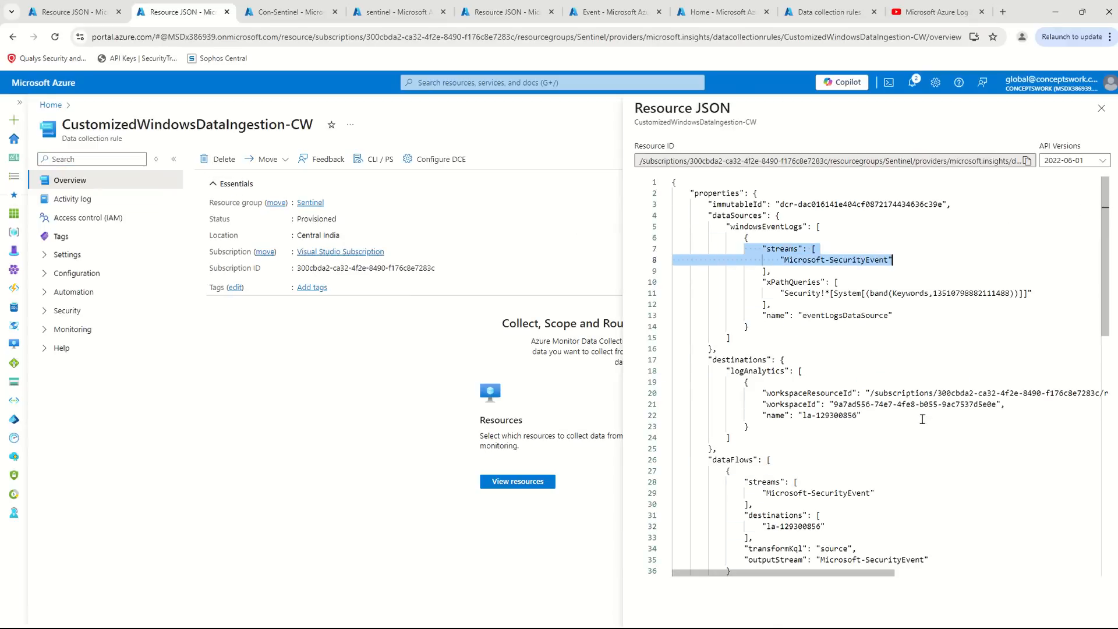
click(793, 274)
drag(791, 260, 967, 262)
click(920, 447)
scroll(902, 414, down, 1)
drag(767, 427, 920, 435)
click(944, 493)
drag(723, 501, 932, 493)
click(999, 510)
drag(778, 514, 984, 500)
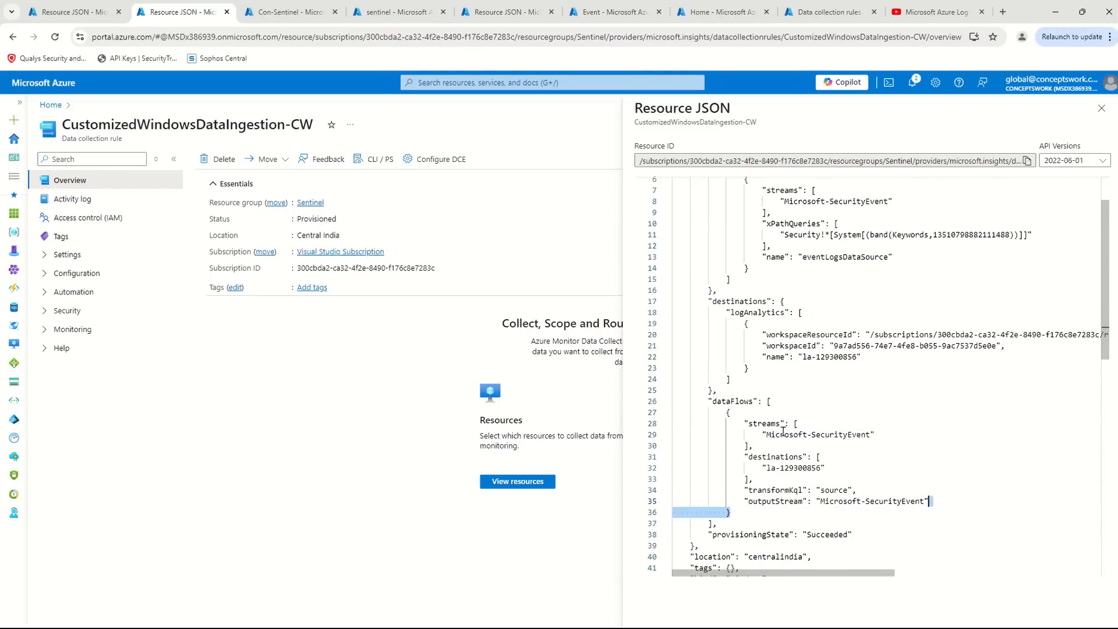
drag(740, 493, 929, 488)
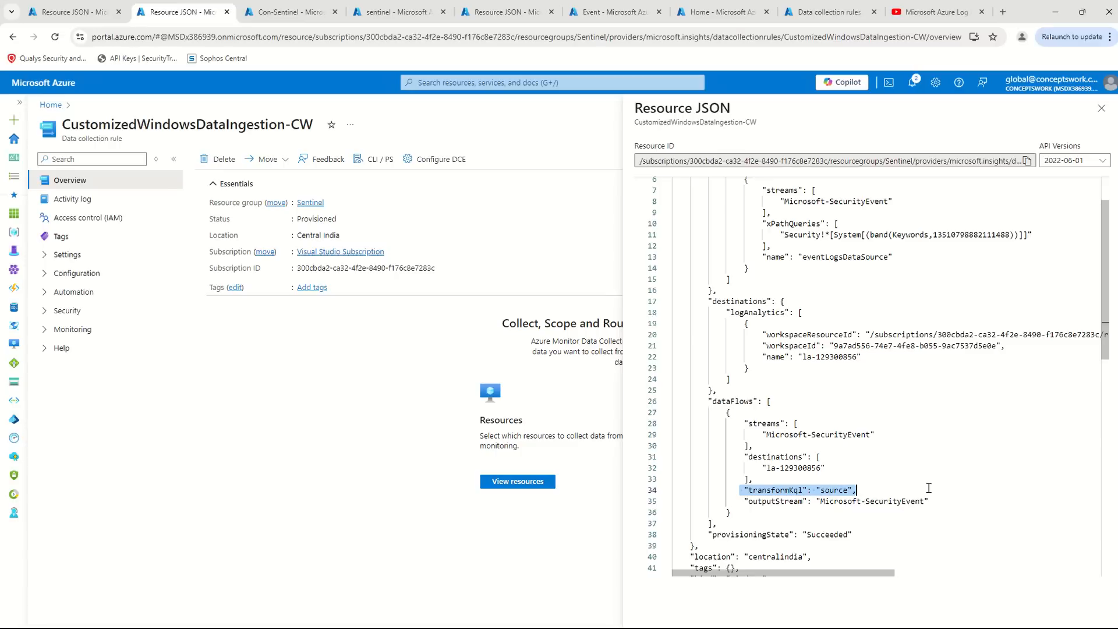
- Go to portal.azure.com in the Con-Sentinel tab and open the list of data collection rules
click(285, 13)
click(283, 38)
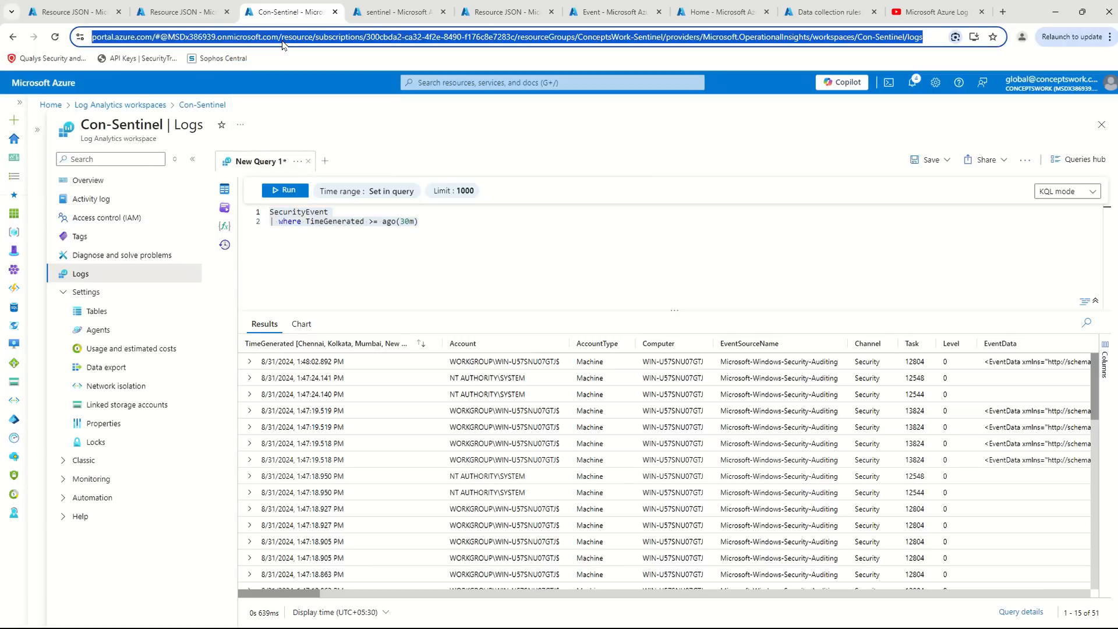
text(portal.az)
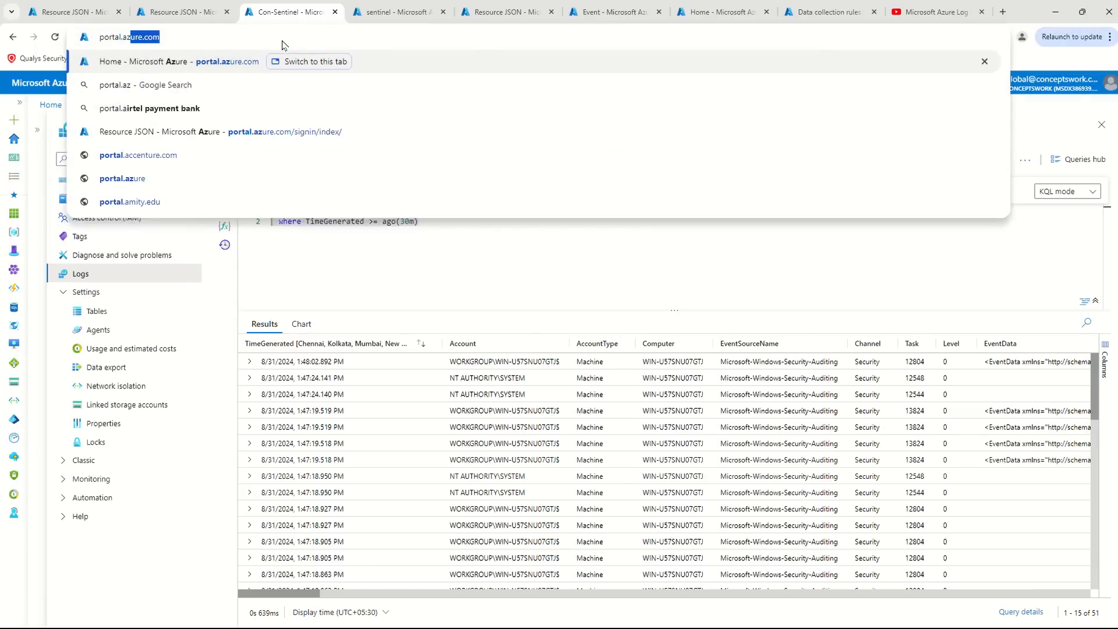
text(ur.c)
text(e.)
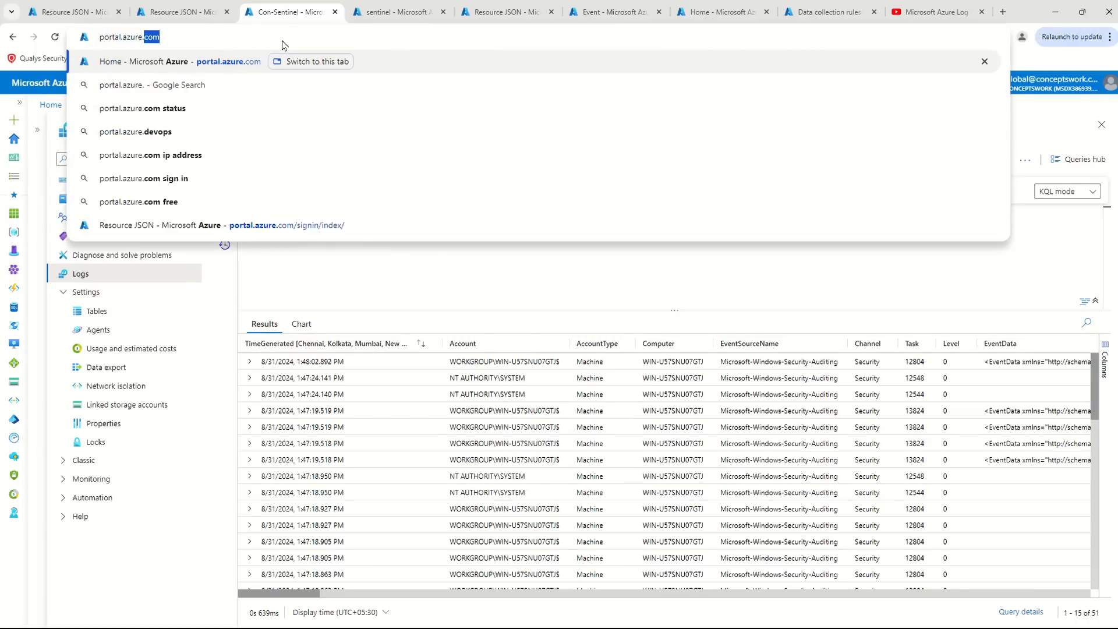
key(Return)
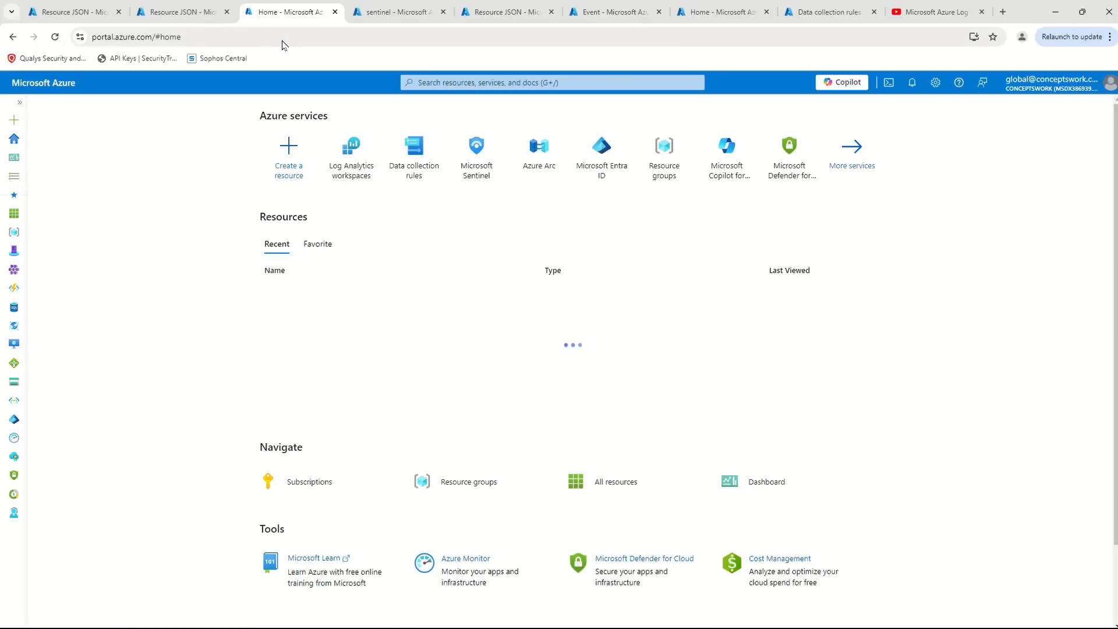
click(412, 153)
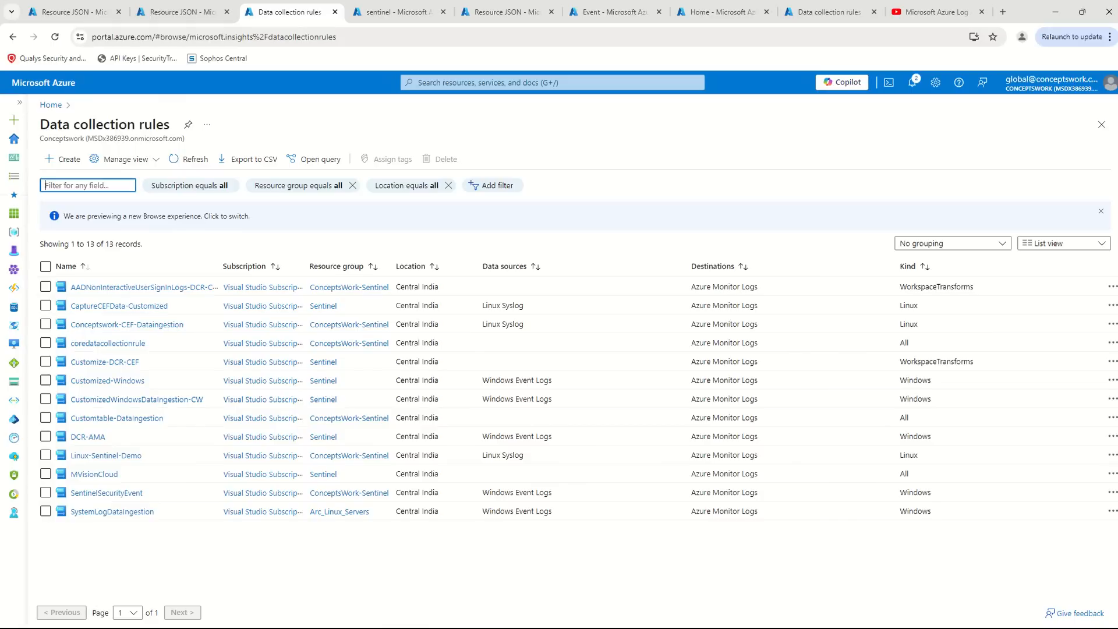
- Open the resource JSON of the AADNonInteractiveUserSignInLogs-DCR-Customization rule and highlight its transformKql entry
click(191, 288)
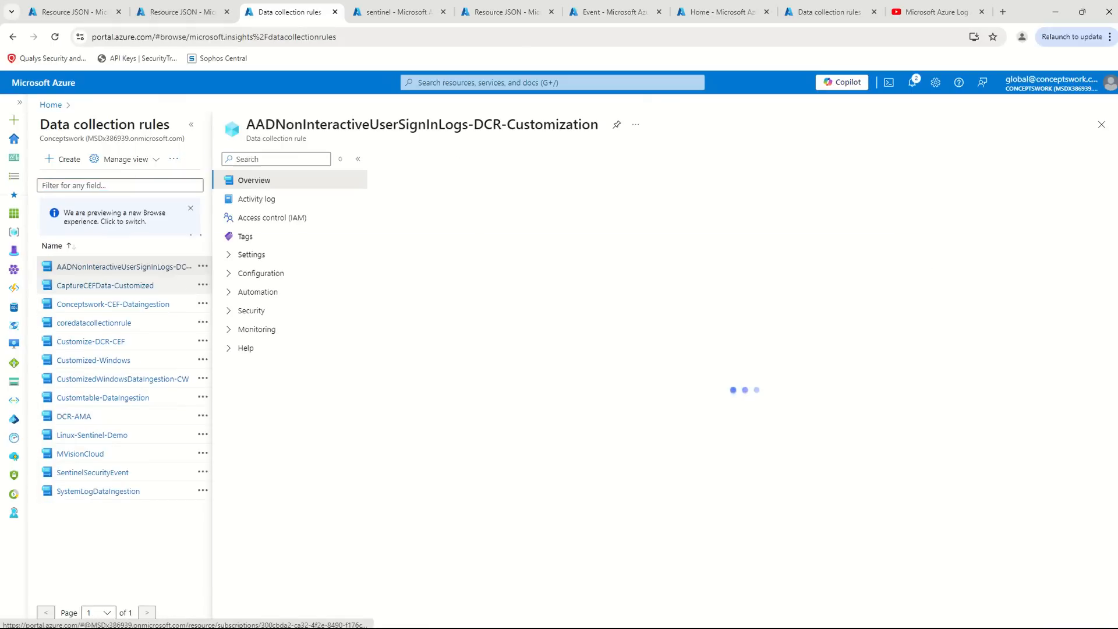
click(193, 126)
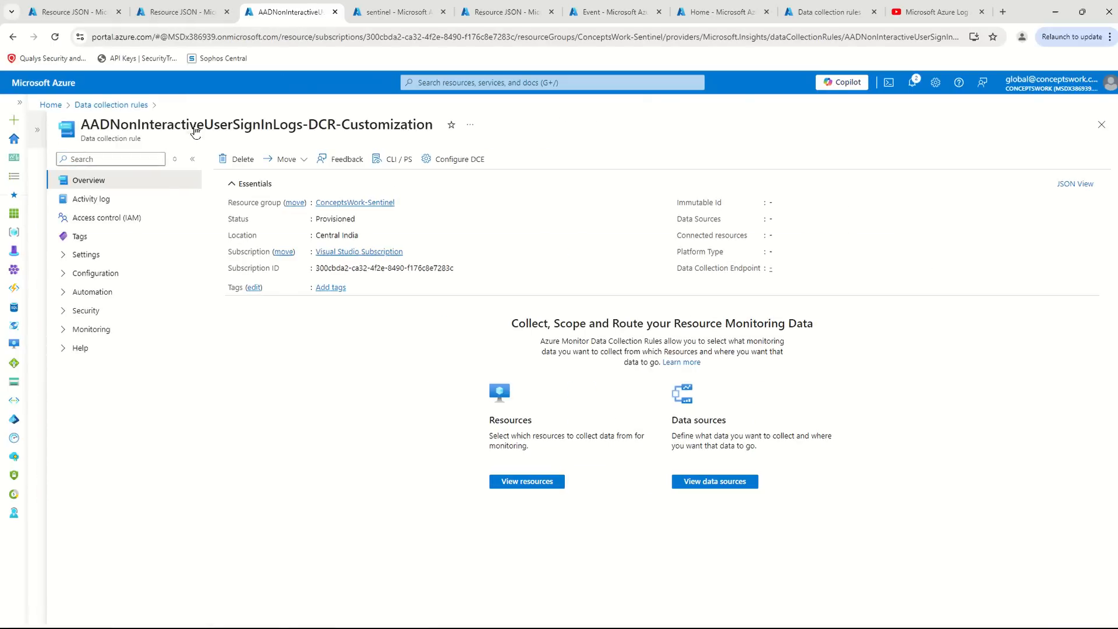
click(1076, 184)
scroll(778, 300, down, 3)
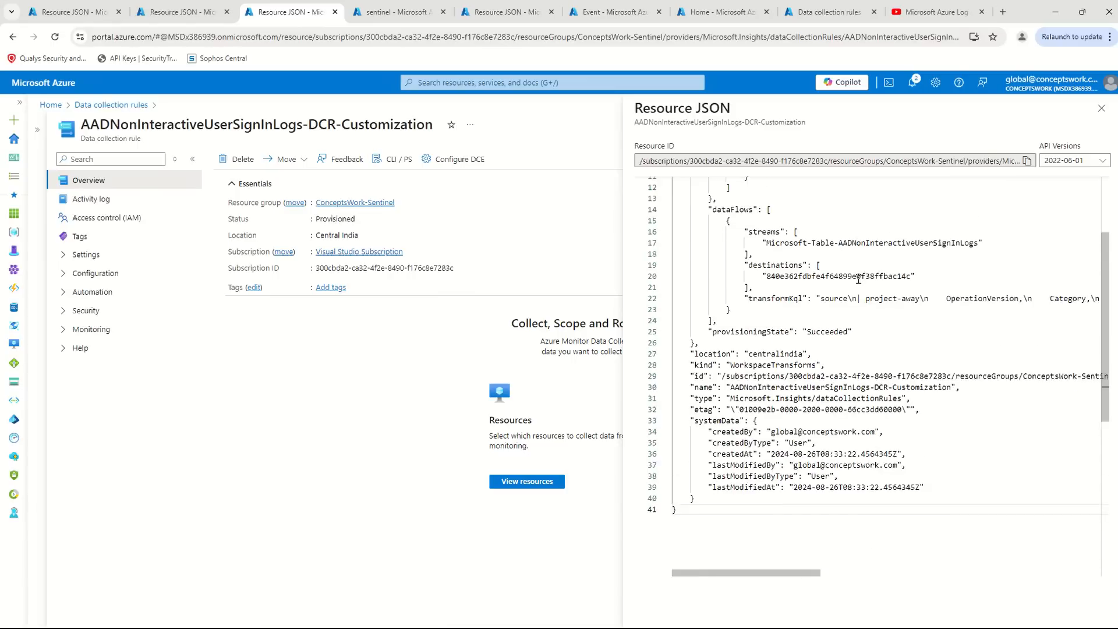
drag(775, 281, 656, 261)
drag(79, 124, 437, 136)
drag(751, 282, 617, 257)
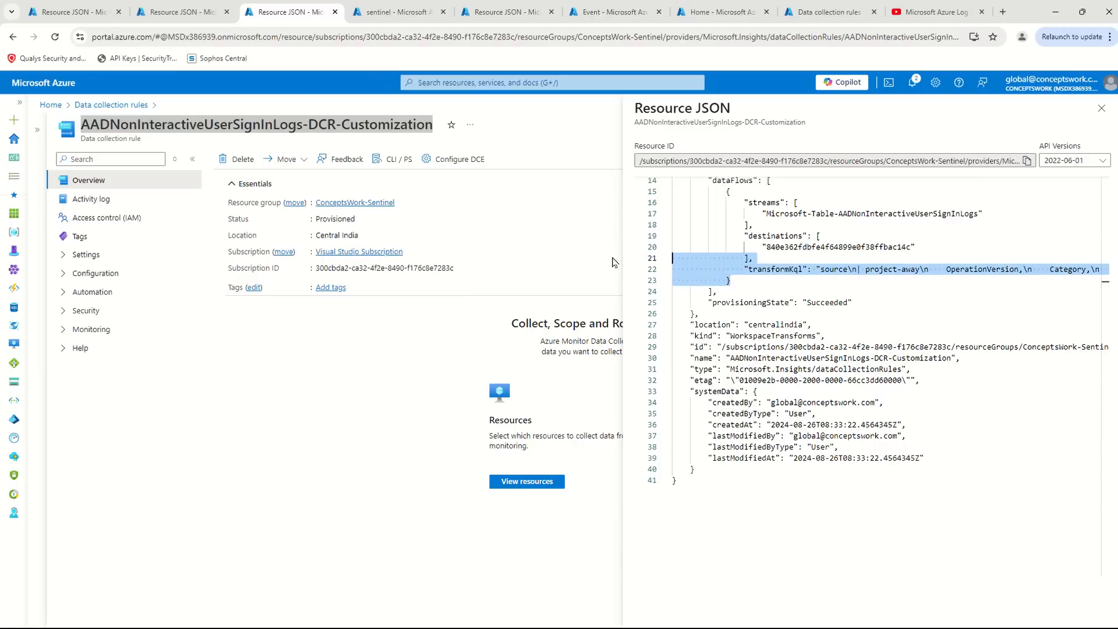
- Switch to the Notepad query notes and paste the copied transformKql block a few lines below the source query
key(alt+Tab)
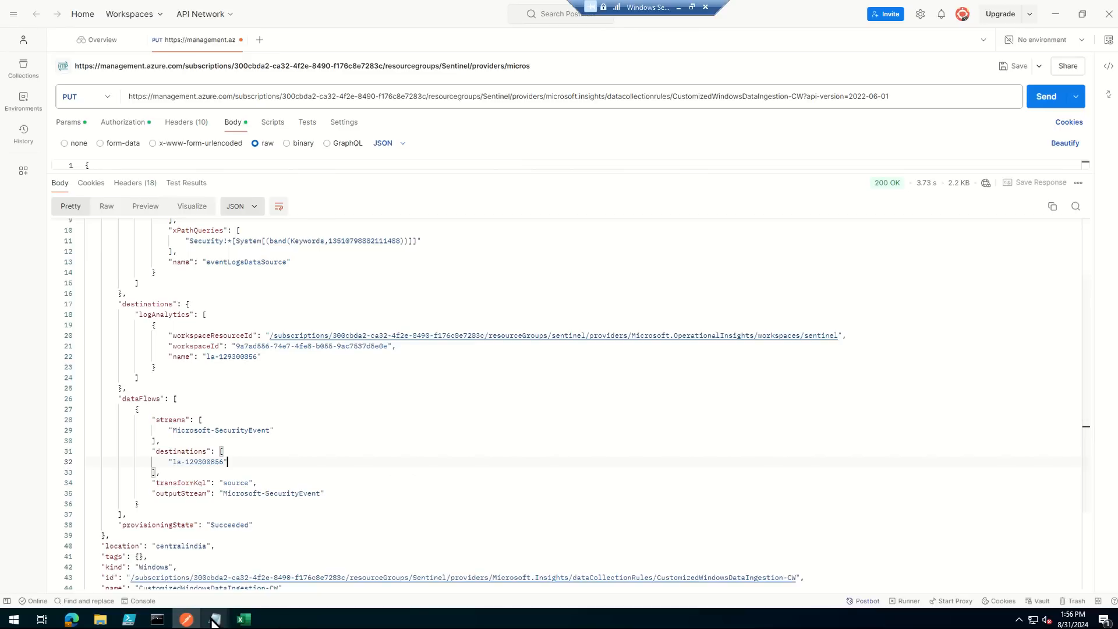
mouse_move(214, 622)
click(212, 569)
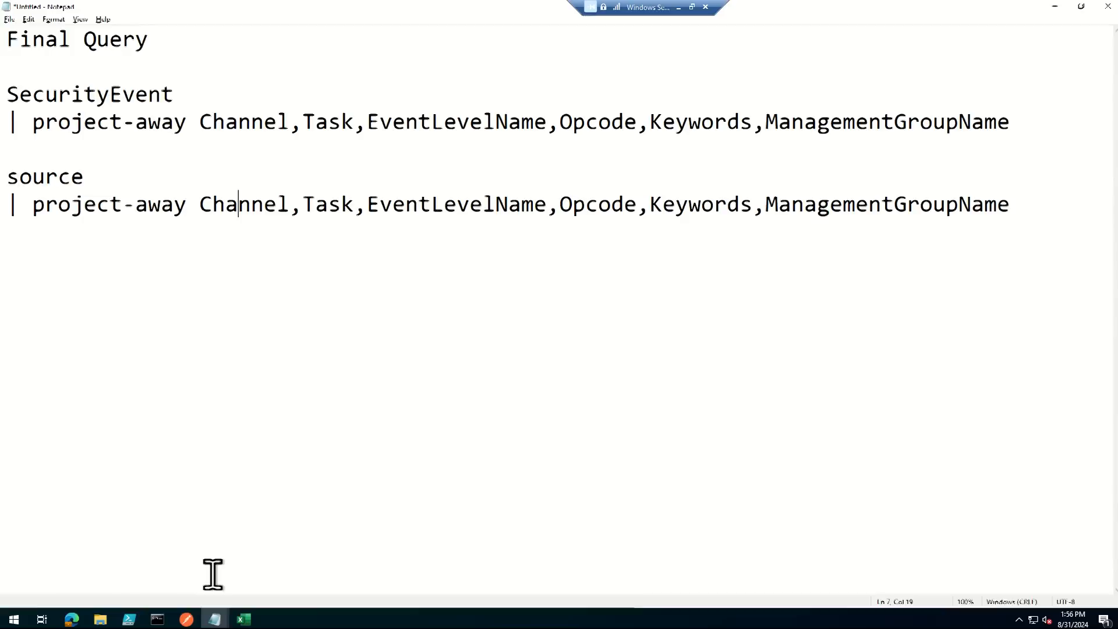
click(1037, 207)
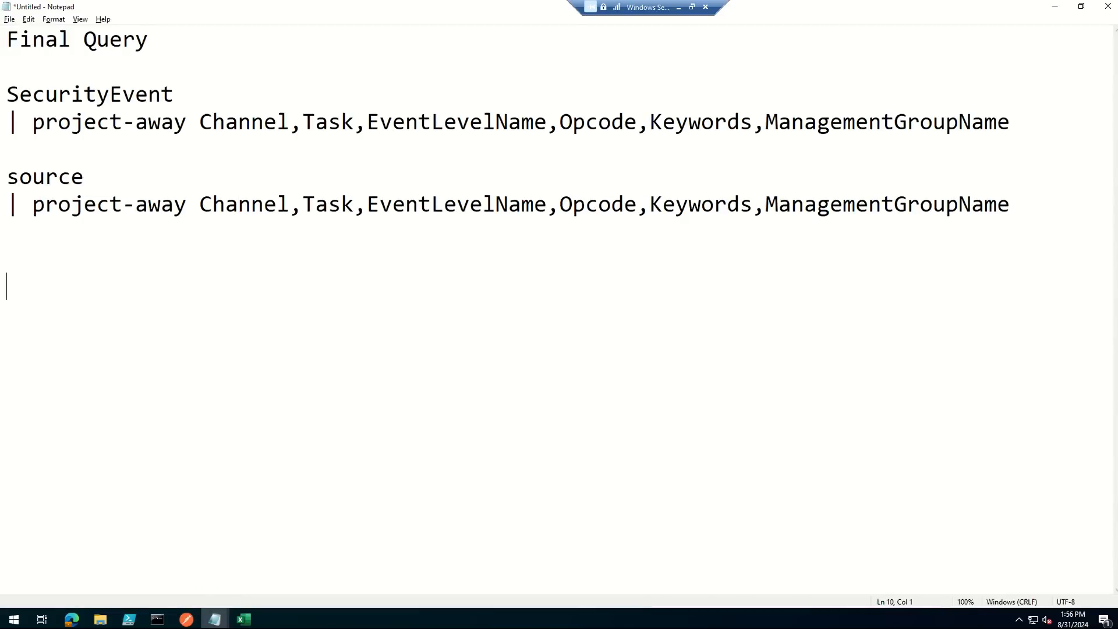
text(],                 "transformKql": "source\n| project-away\n    OperationVersion,\n    Category,\n    ResultType,\n    ResultSignature,\n    ResourceGroup,\n    AuthenticationRequirement,\n    AuthenticationRequirementPolicies,\n    AutonomousSystemNumber,\n    IsInteractive\n"             })
- Trim the pasted block to the transformKql entry alone, removing its leading bracket line, indentation and closing brace
click(247, 288)
key(shift+Home)
key(BackSpace)
key(Delete)
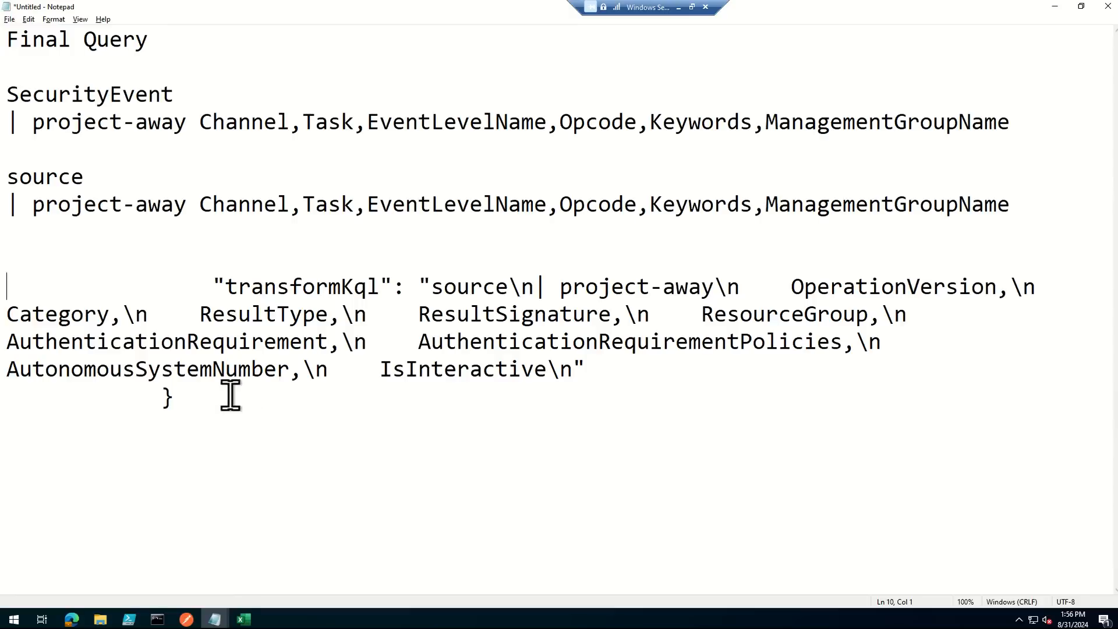
key(ctrl+shift+Right)
key(Delete)
click(273, 406)
drag(273, 406, 90, 407)
key(BackSpace)
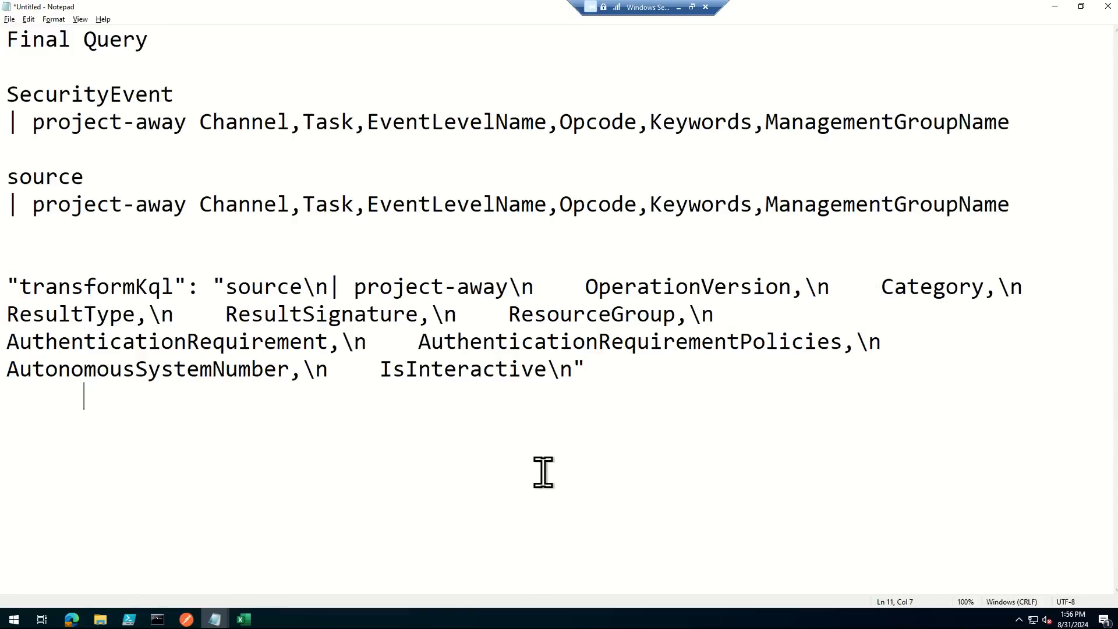
- Prefix the source query with the "transformKql": key copied from the pasted sample entry, followed by an opening quotation mark
drag(1049, 207, 5, 187)
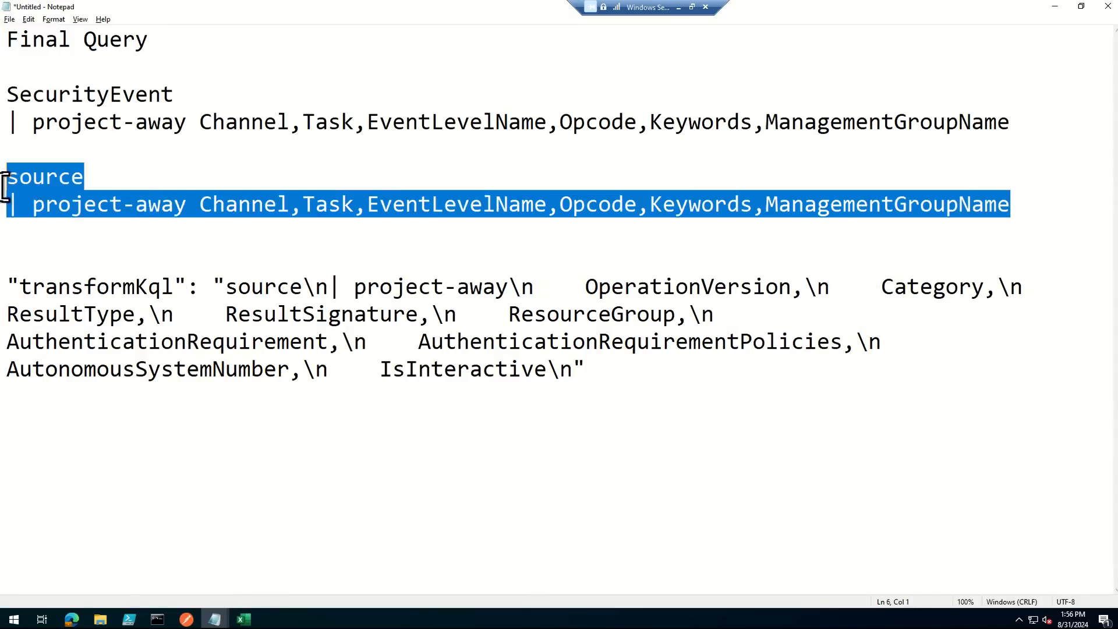
click(716, 399)
drag(615, 370, 10, 275)
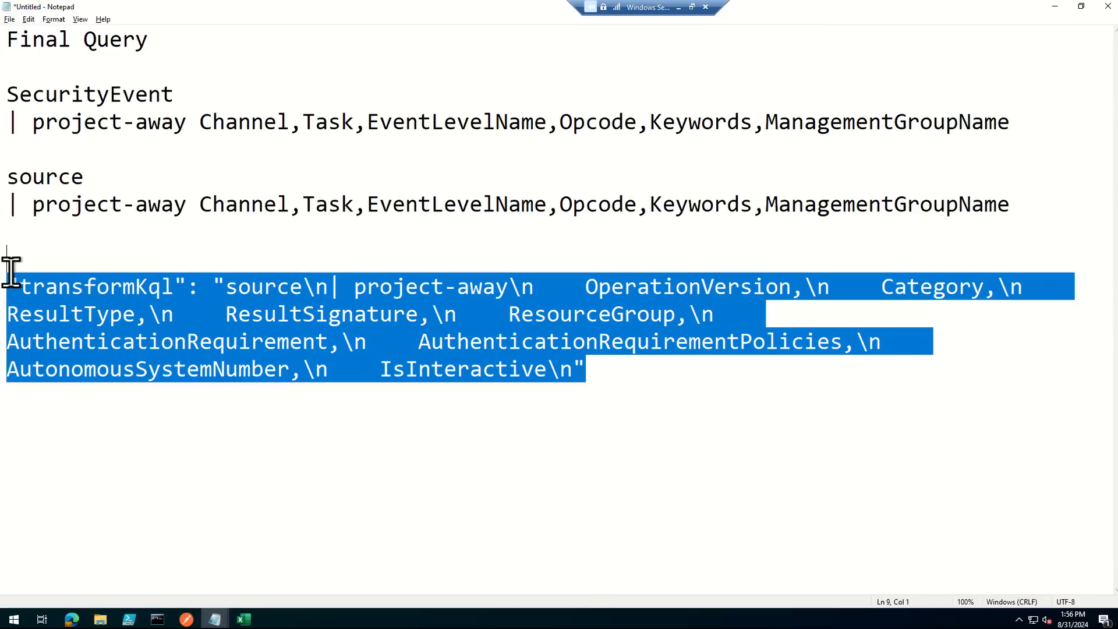
click(713, 378)
drag(713, 378, 12, 280)
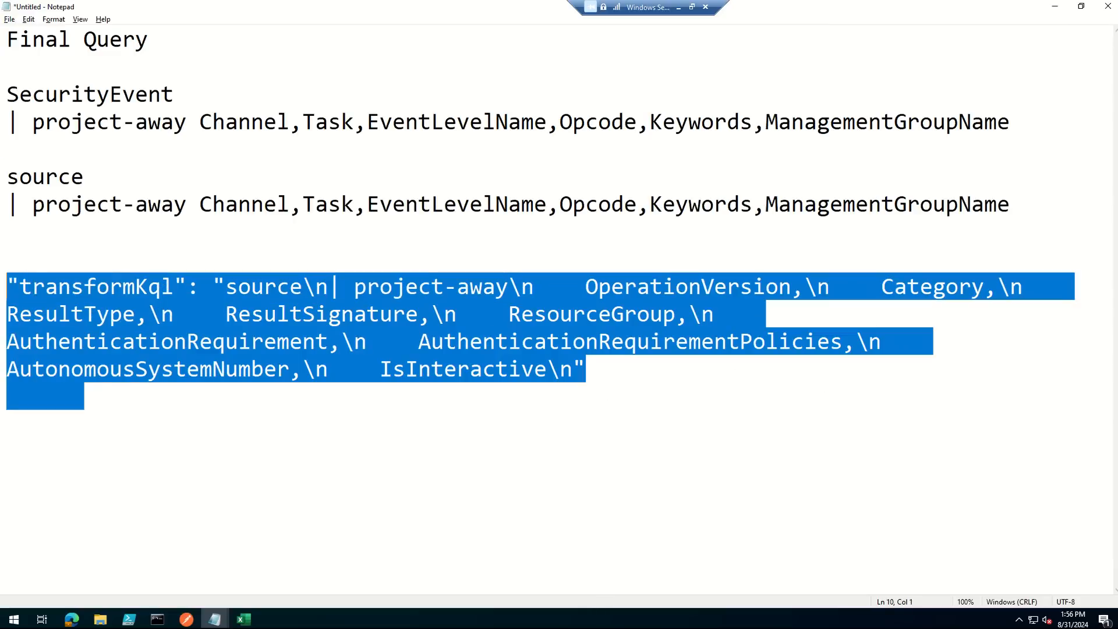
click(346, 542)
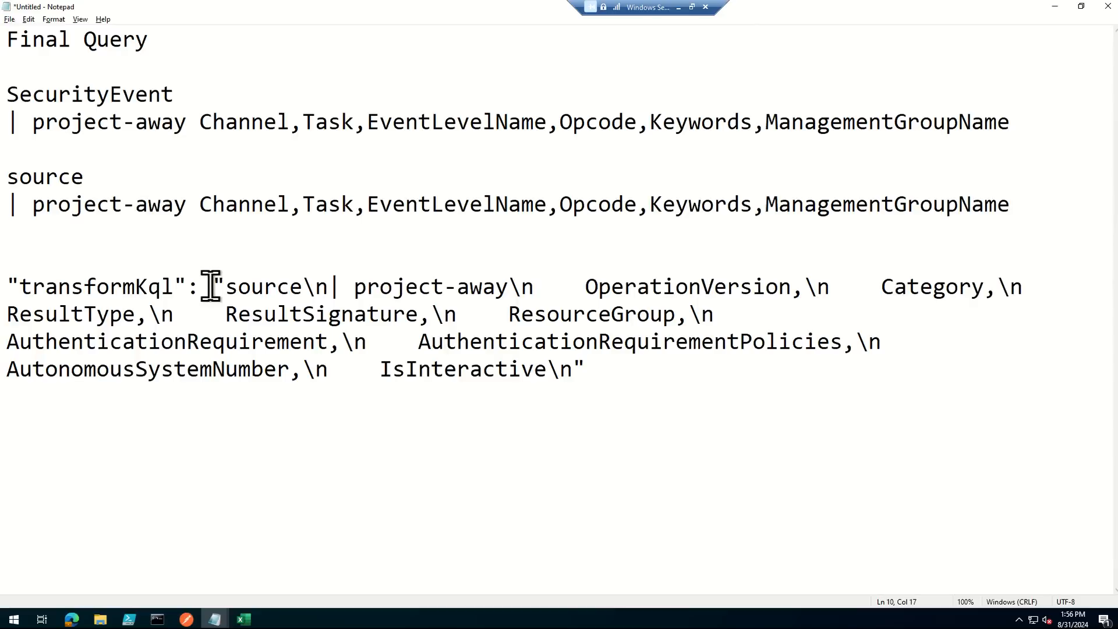
drag(215, 286, 4, 284)
key(ctrl+c)
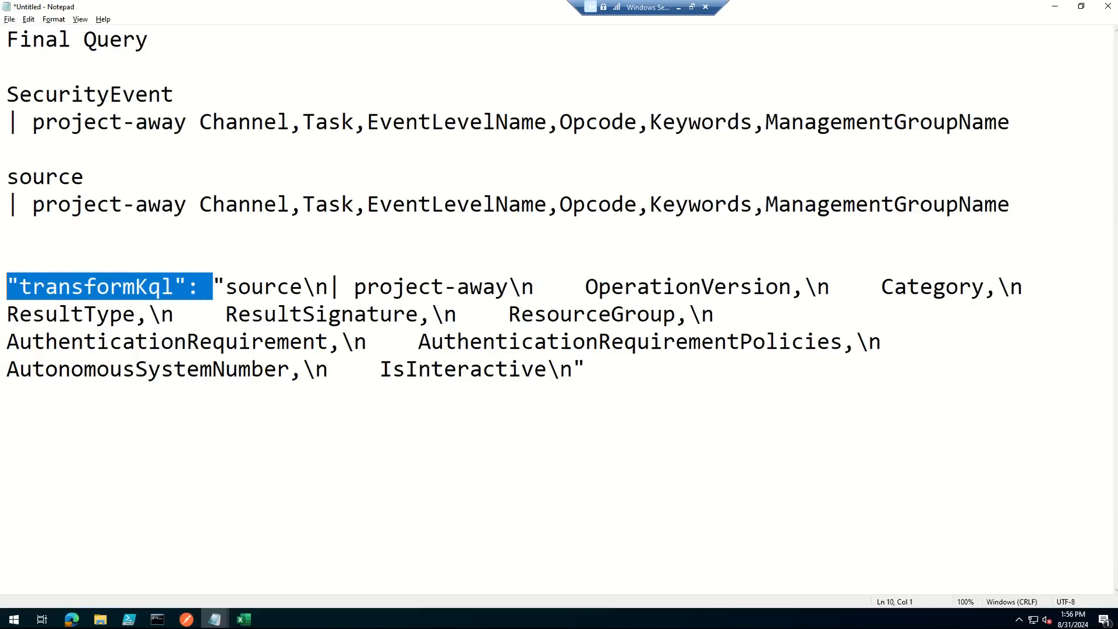
click(9, 173)
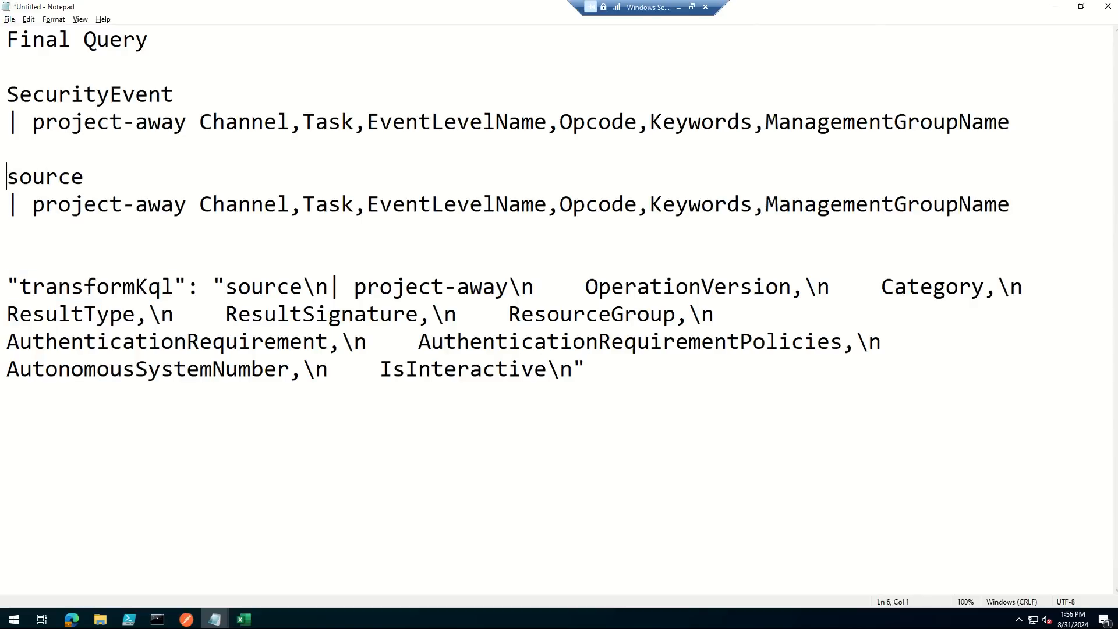
key(ctrl+v)
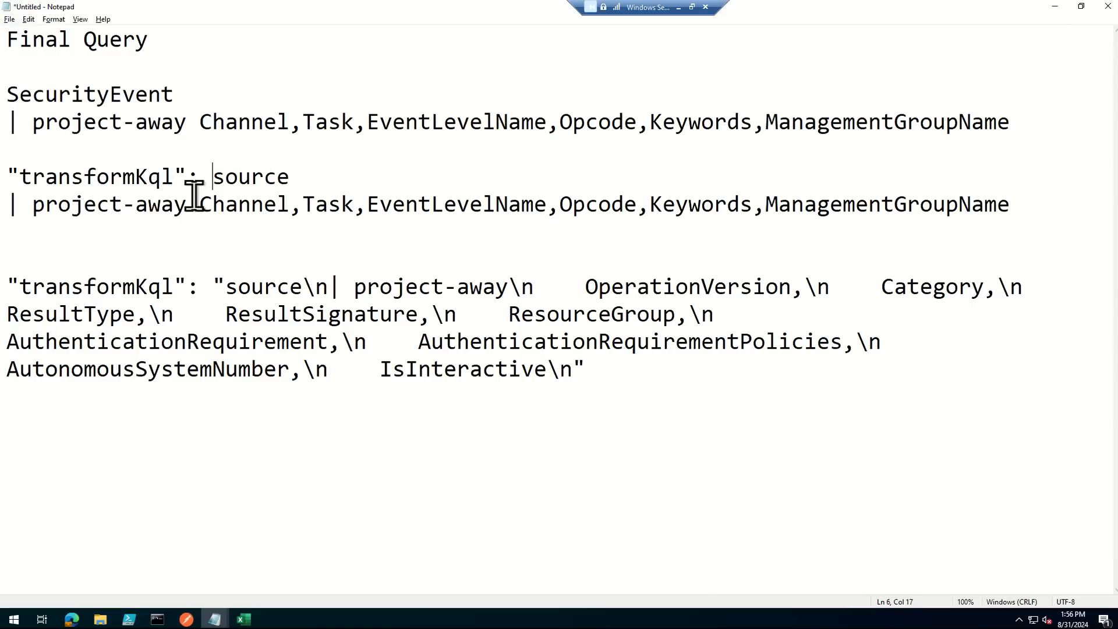
text(")
- End the source query with \n and a closing quotation mark after ManagementGroupName, matching the end of the sample entry
click(1029, 204)
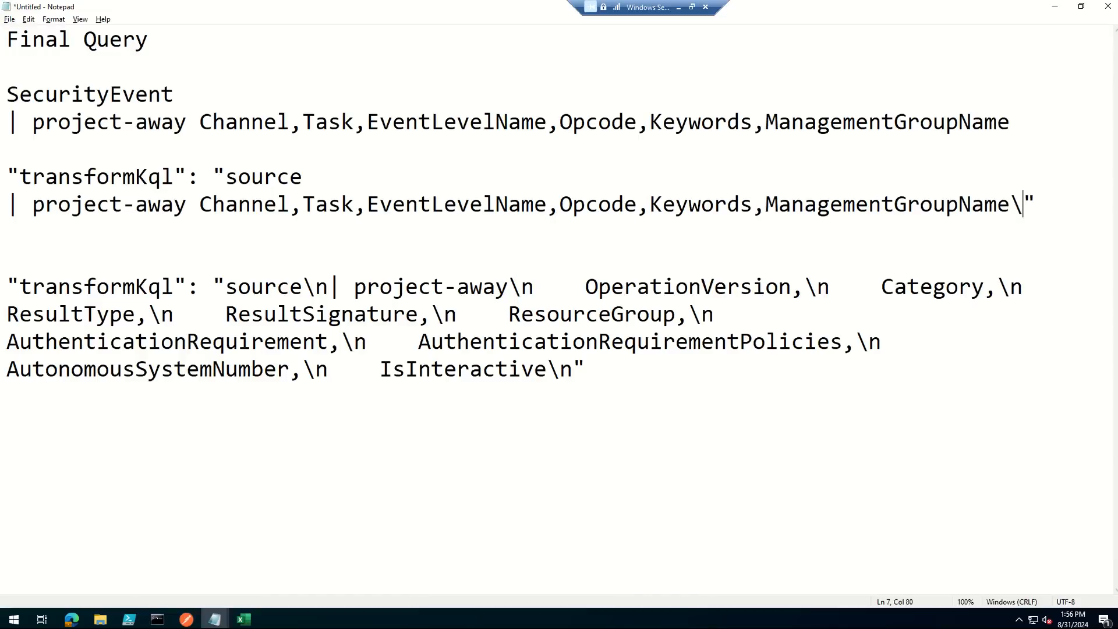
drag(626, 367, 526, 366)
drag(1049, 205, 932, 205)
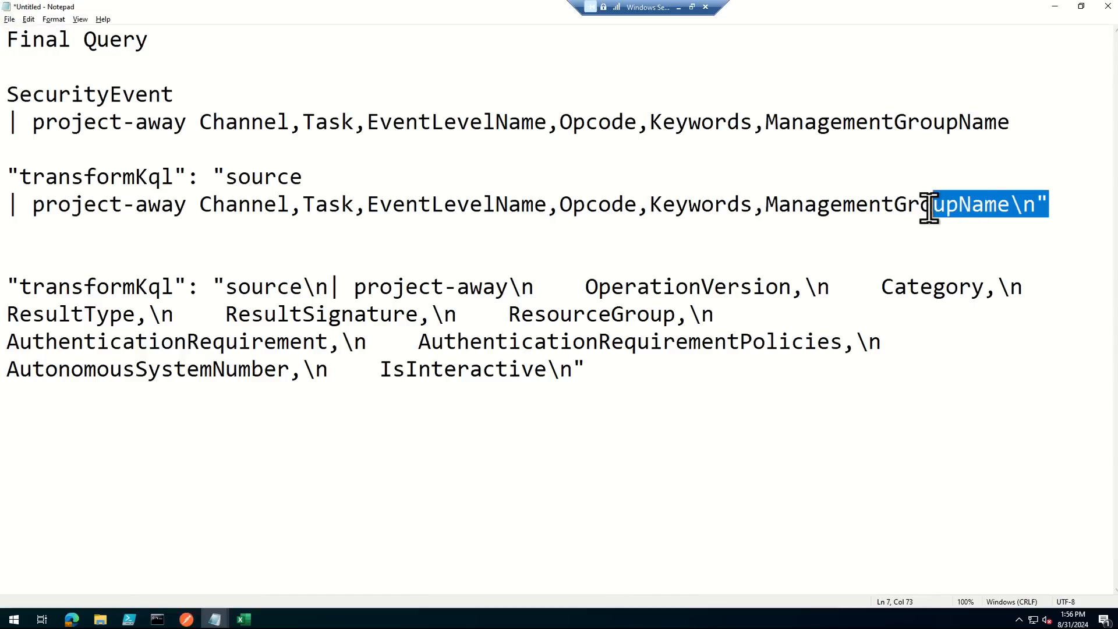
- Add \n| after source, join the project-away line onto it, and insert \n after project-away
click(320, 174)
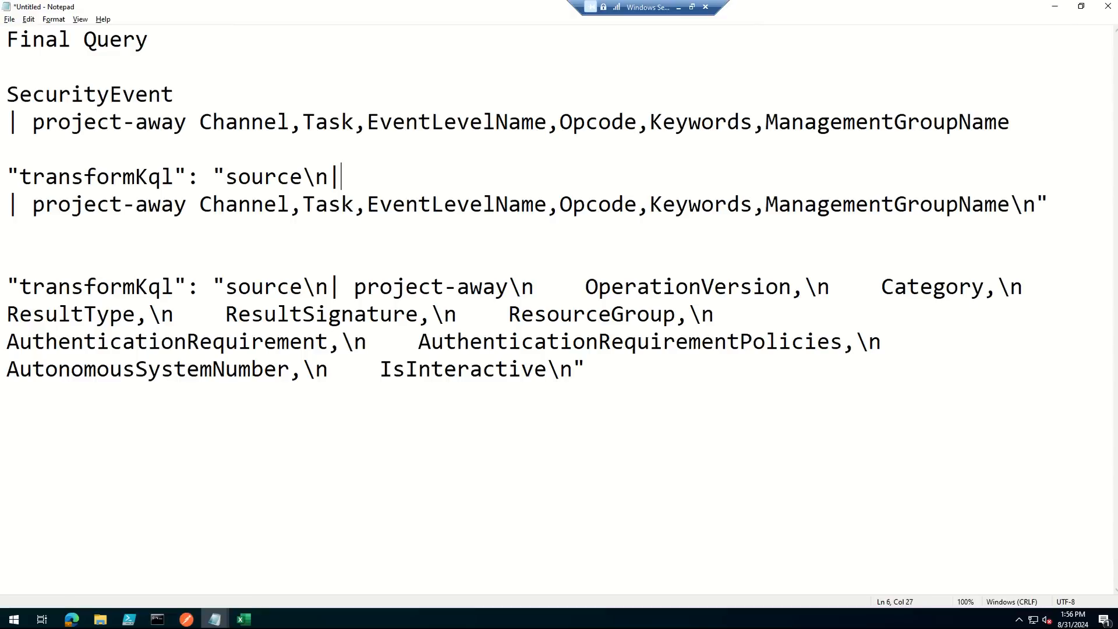
key(Delete)
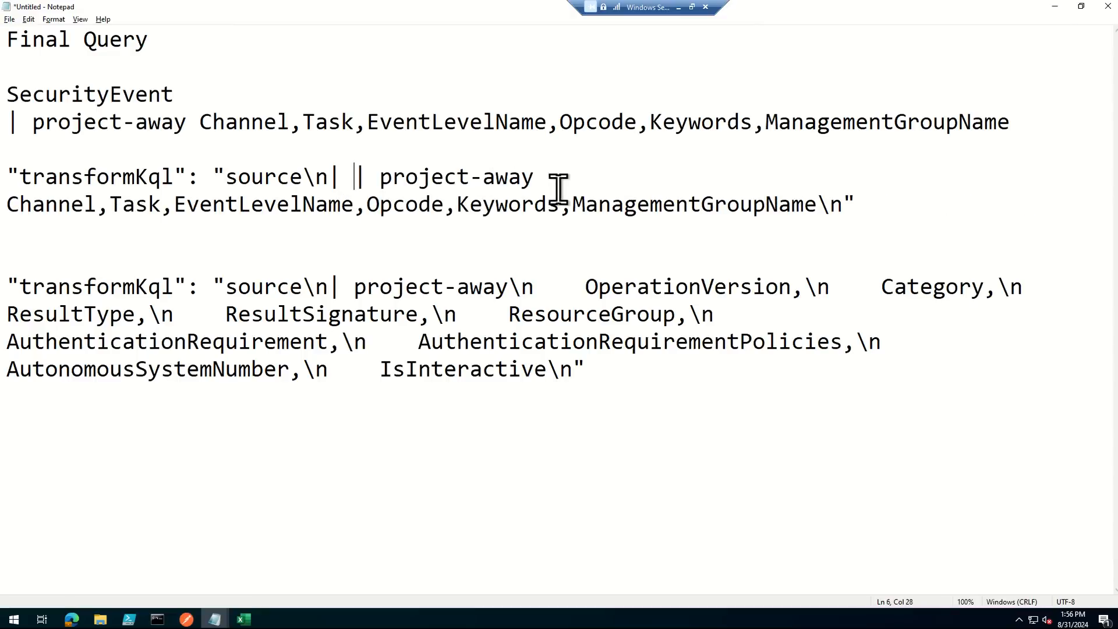
key(BackSpace)
text(\)
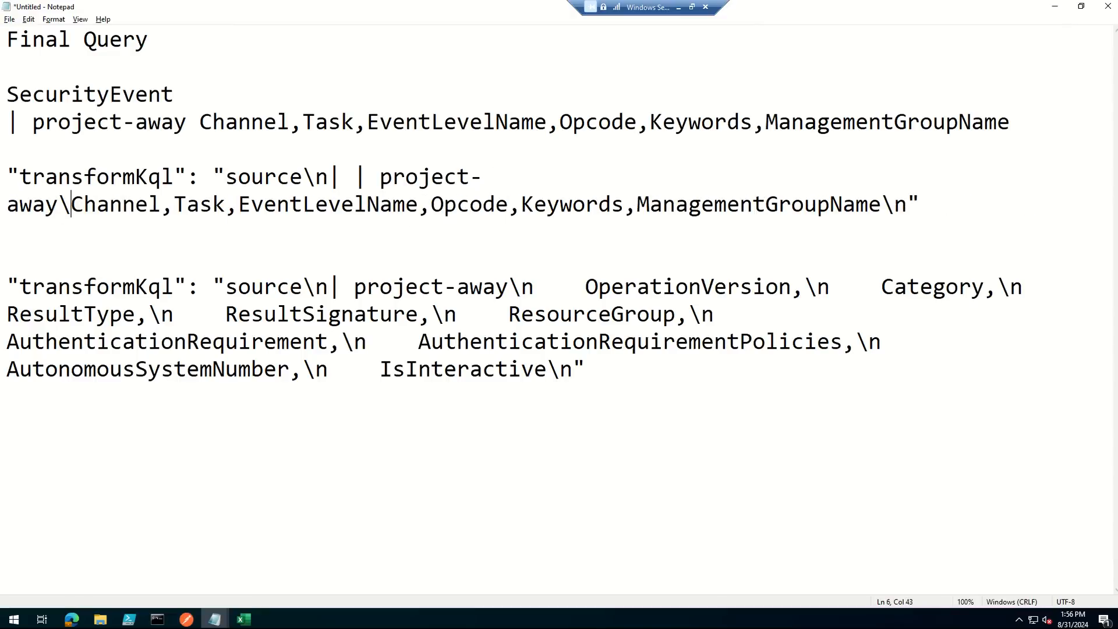
text(n)
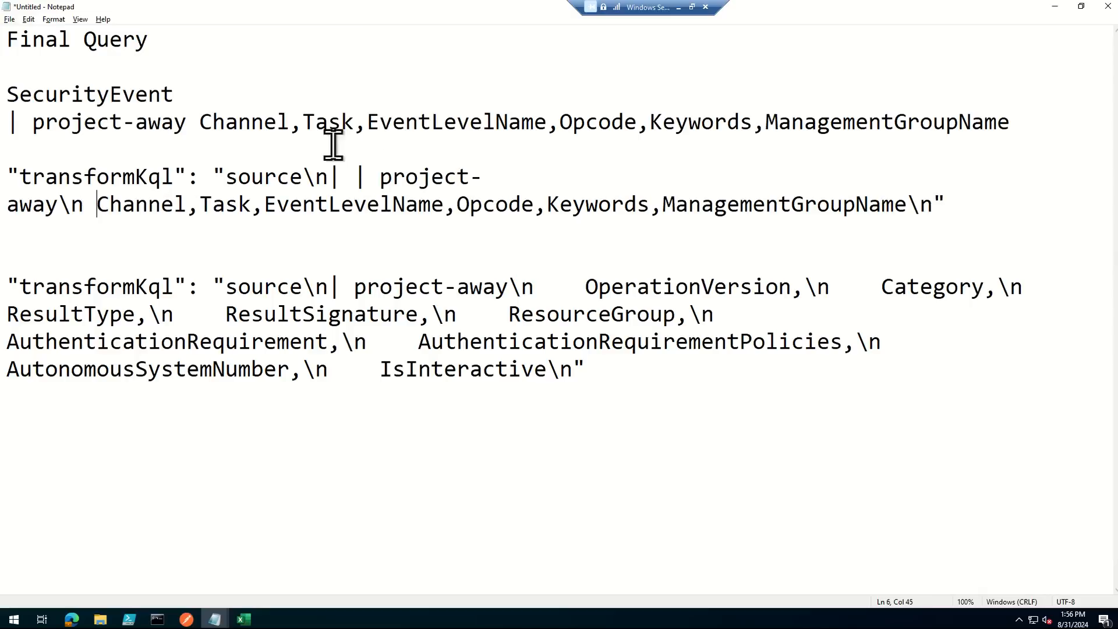
- Insert \n after the commas following Channel, Task, EventLevelName, Opcode and Keywords in the new transformKql entry
click(199, 203)
text(\n)
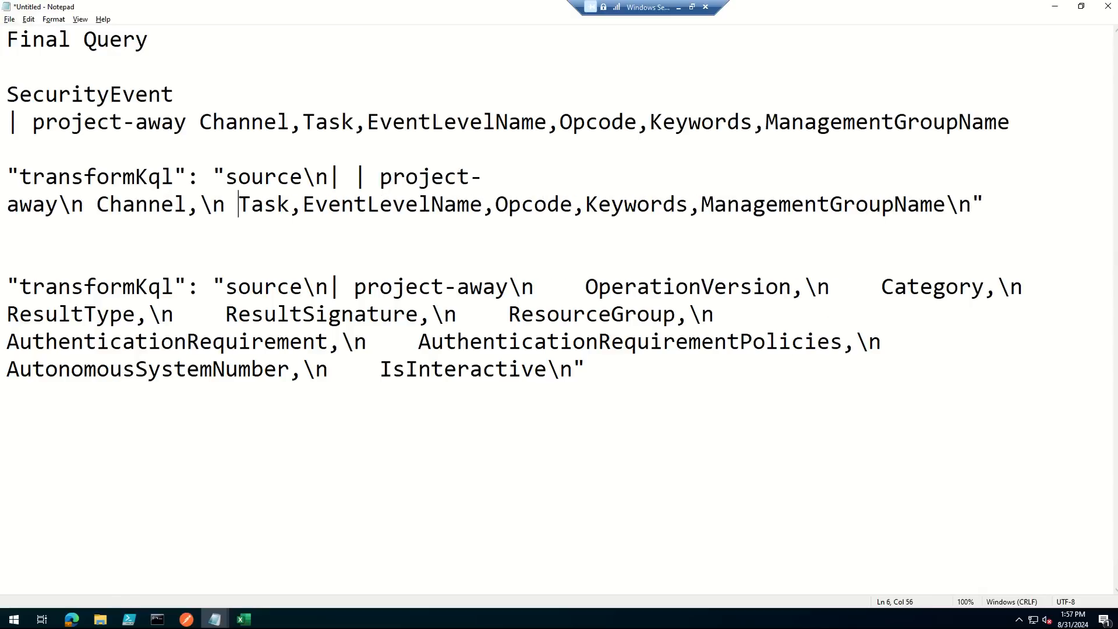
click(301, 213)
text(\n)
click(533, 205)
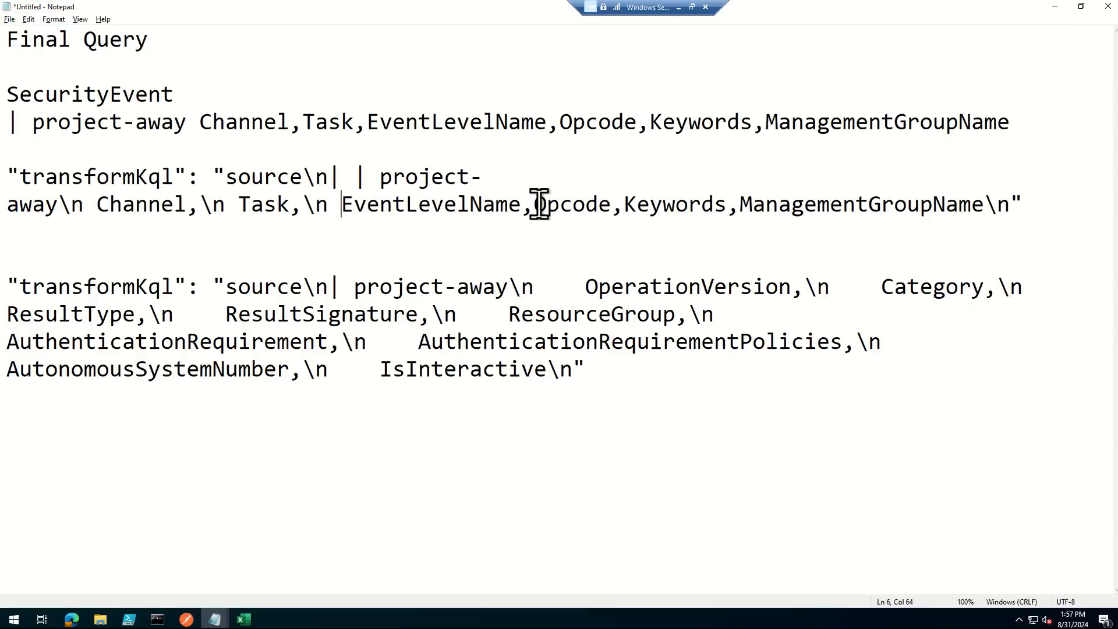
text(\n)
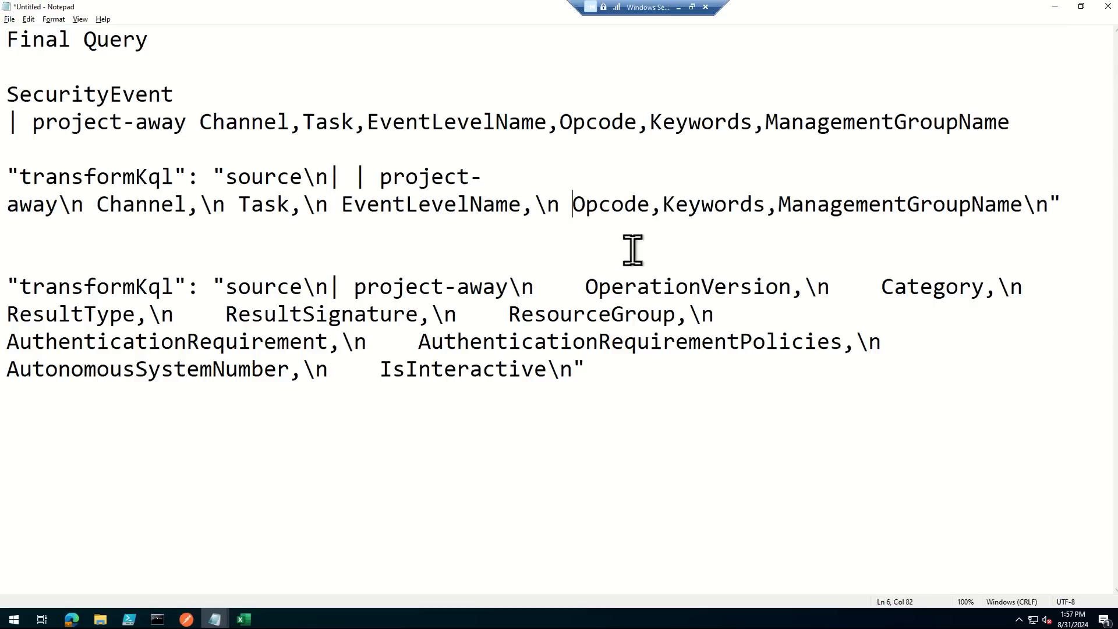
click(663, 204)
text(\n)
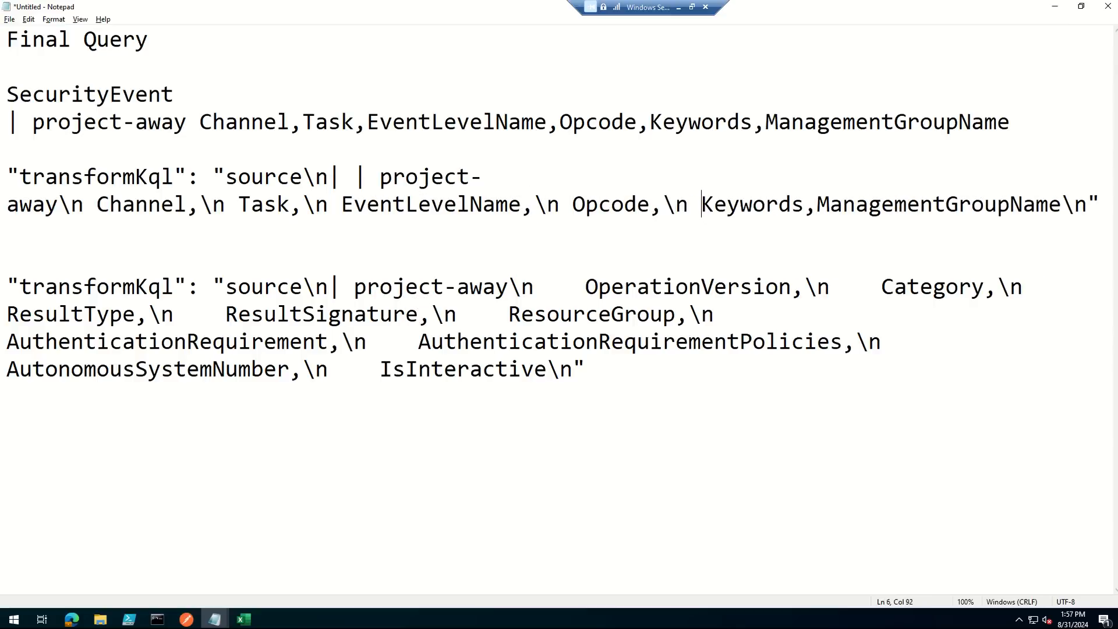
click(816, 205)
text(\n)
- Add four blank lines below the SecurityEvent query and move the Final Query heading directly above the new transformKql entry
click(569, 419)
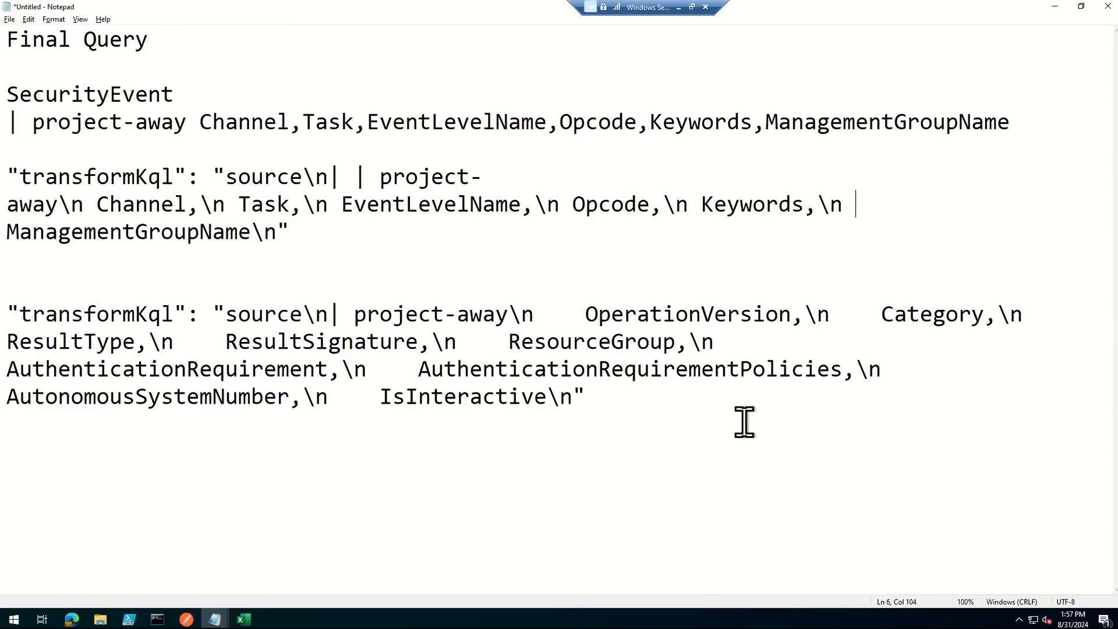
drag(1073, 129, 3, 23)
click(1032, 127)
key(Return)
key(Return)
key(Return)
key(Return)
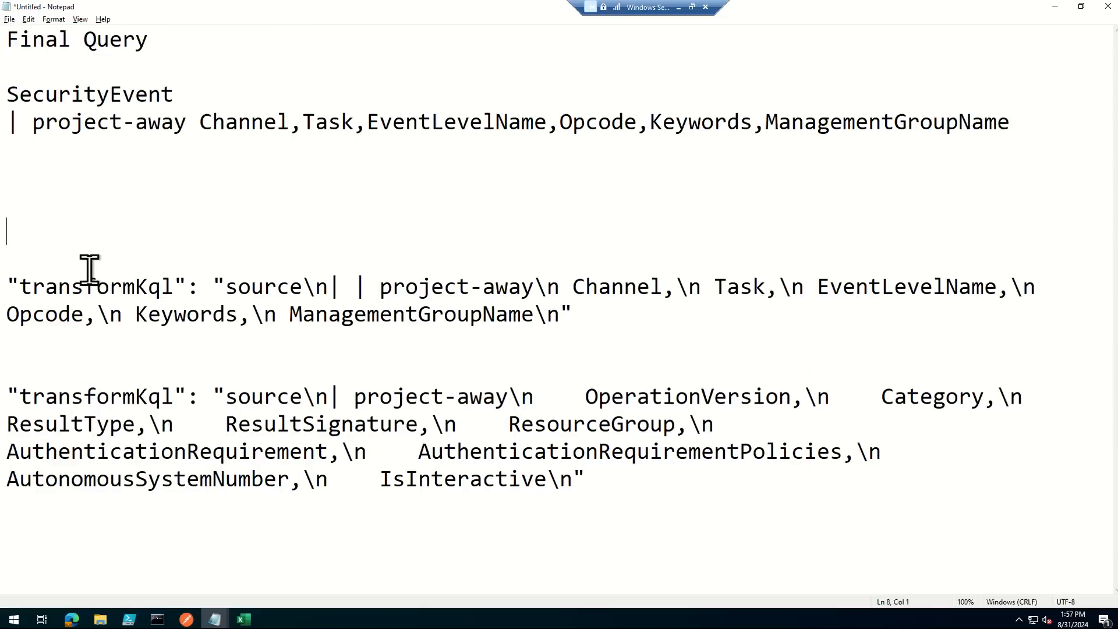
drag(187, 43, 5, 40)
key(ctrl+c)
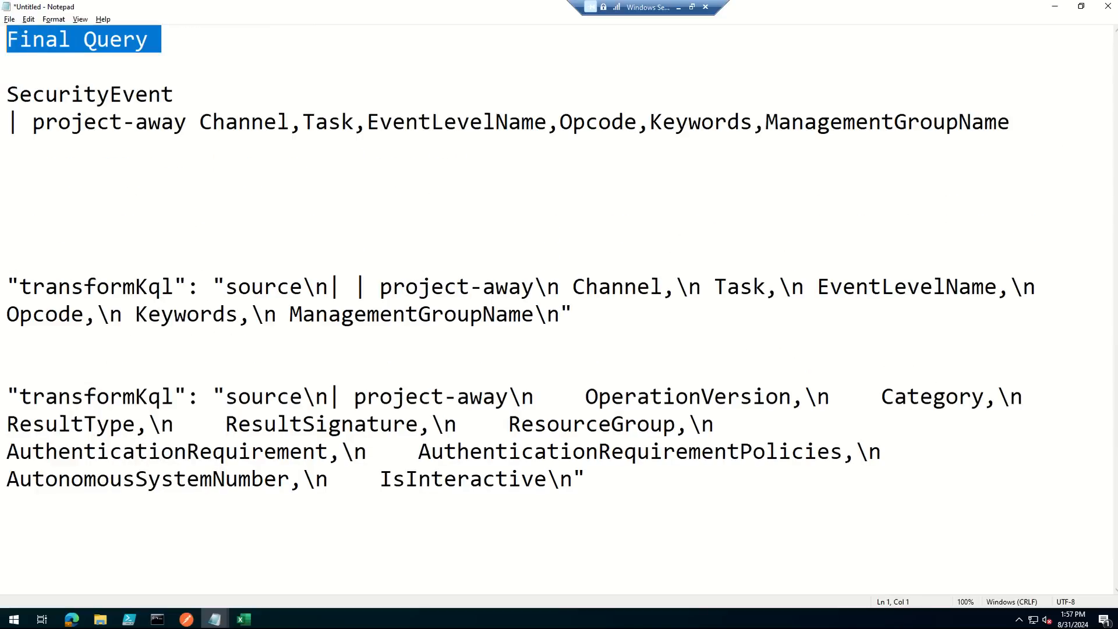
key(Delete)
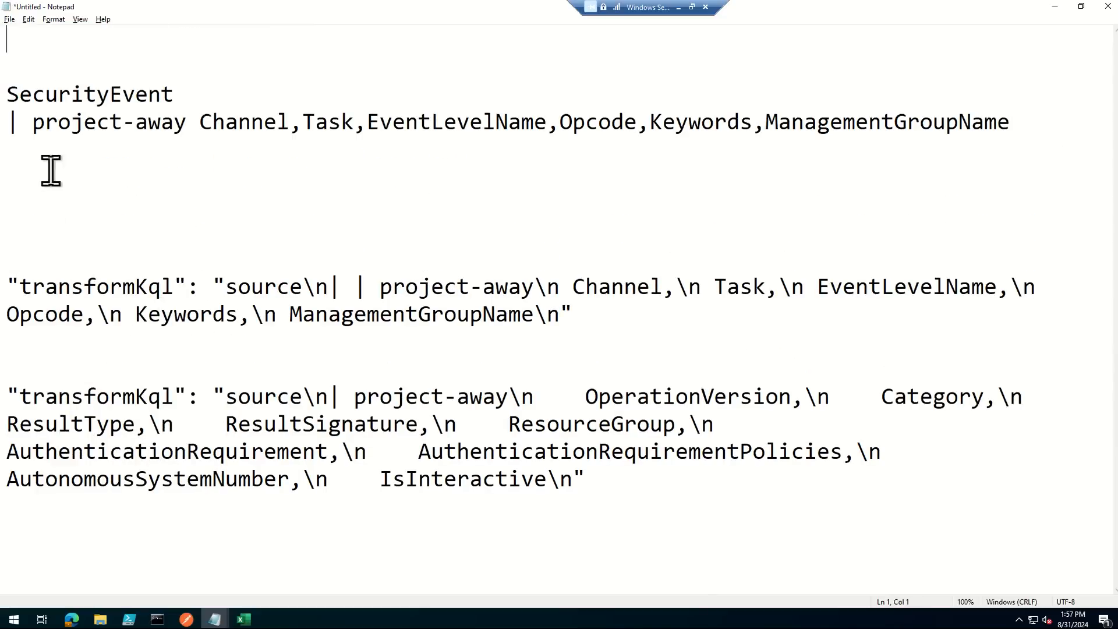
click(47, 259)
key(ctrl+v)
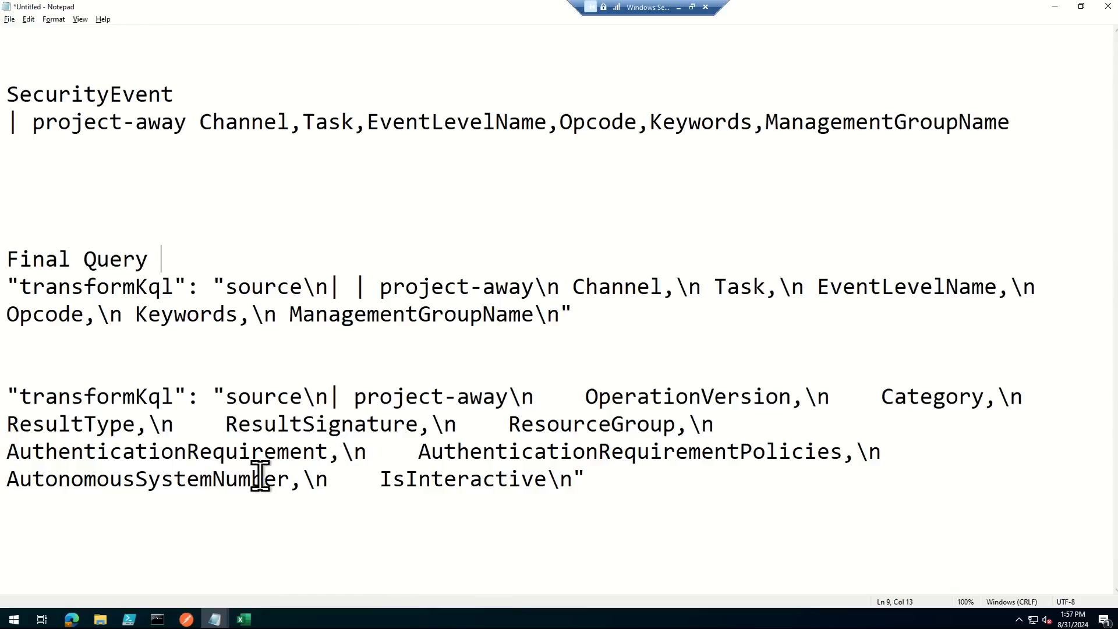
- Remove the duplicate pipe and extra space before project-away in the Final Query transformKql entry
drag(5, 285, 200, 287)
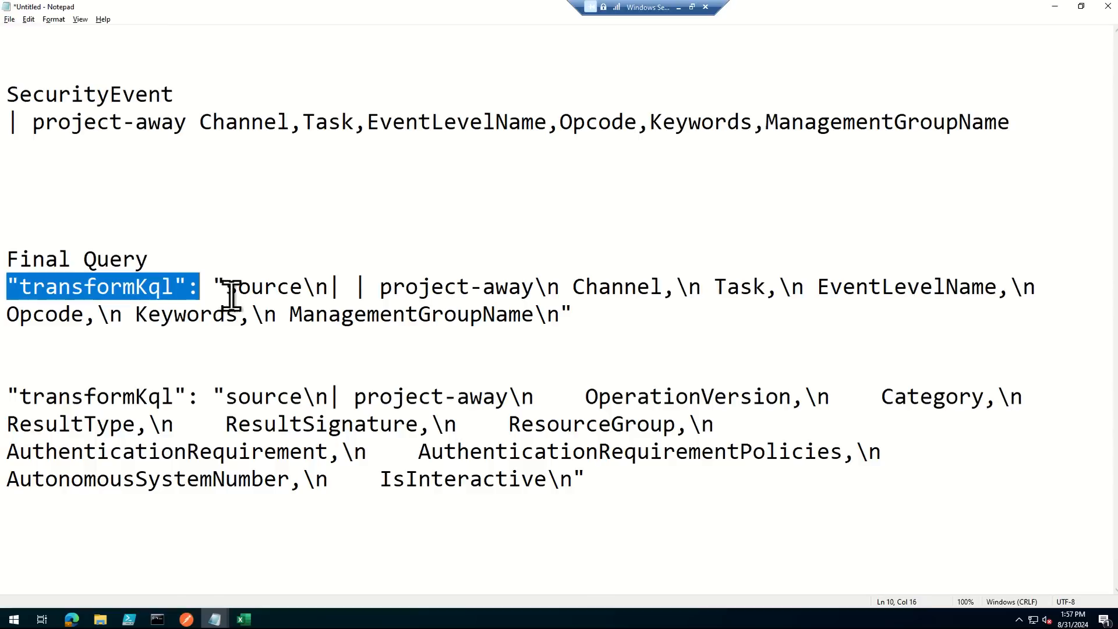
click(367, 287)
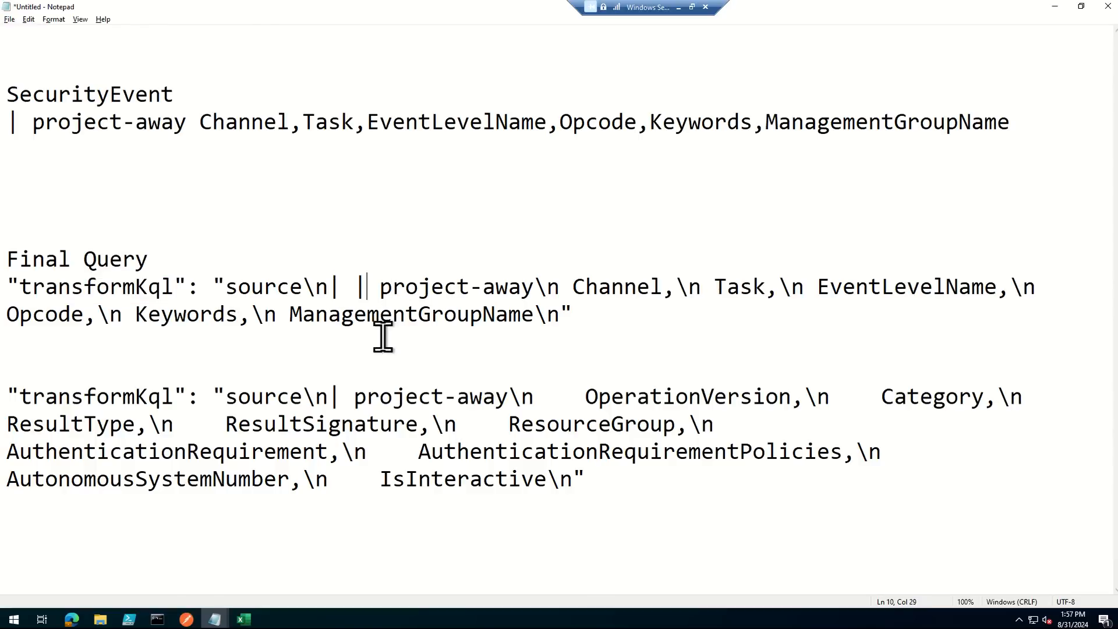
key(BackSpace)
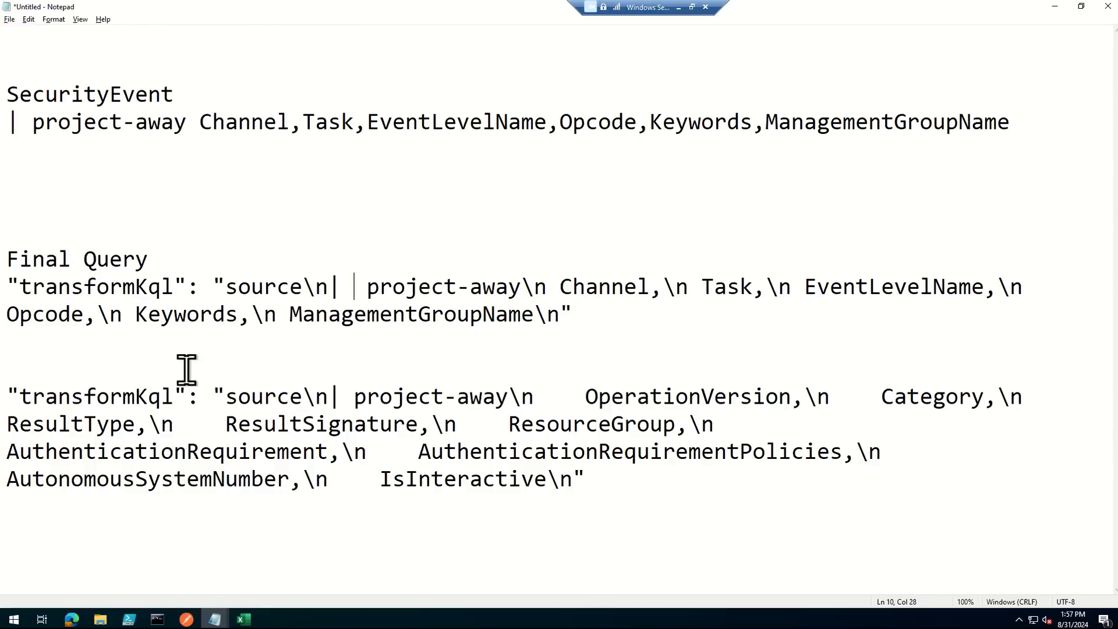
key(Delete)
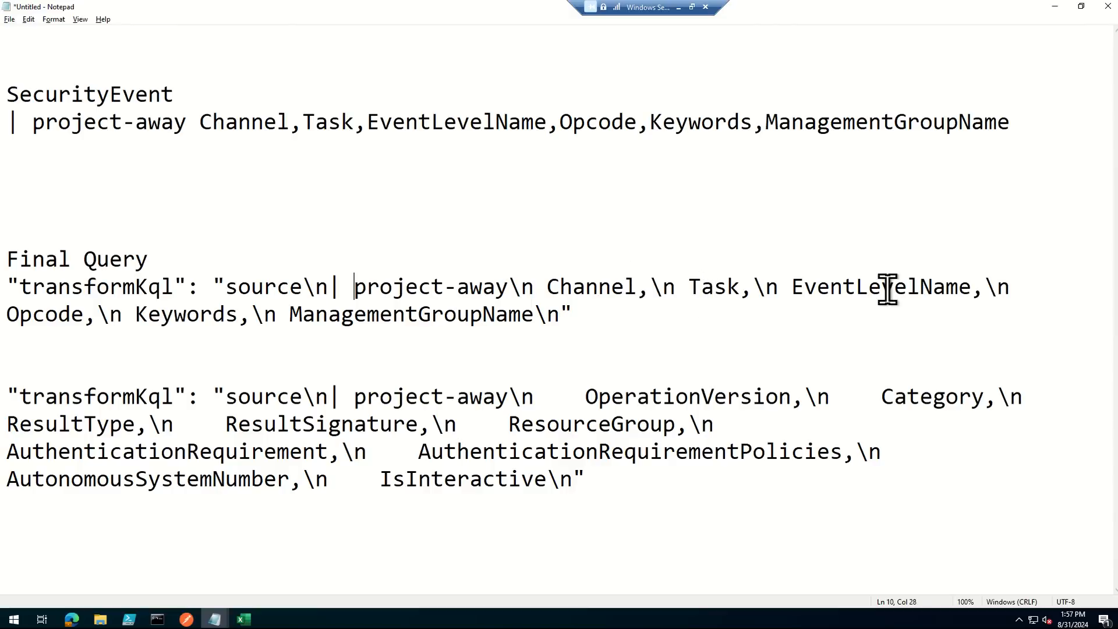
- Copy the Final Query transformKql entry from Notepad and paste it over the source value of transformKql in the Postman request body
drag(602, 324, 5, 287)
key(ctrl+c)
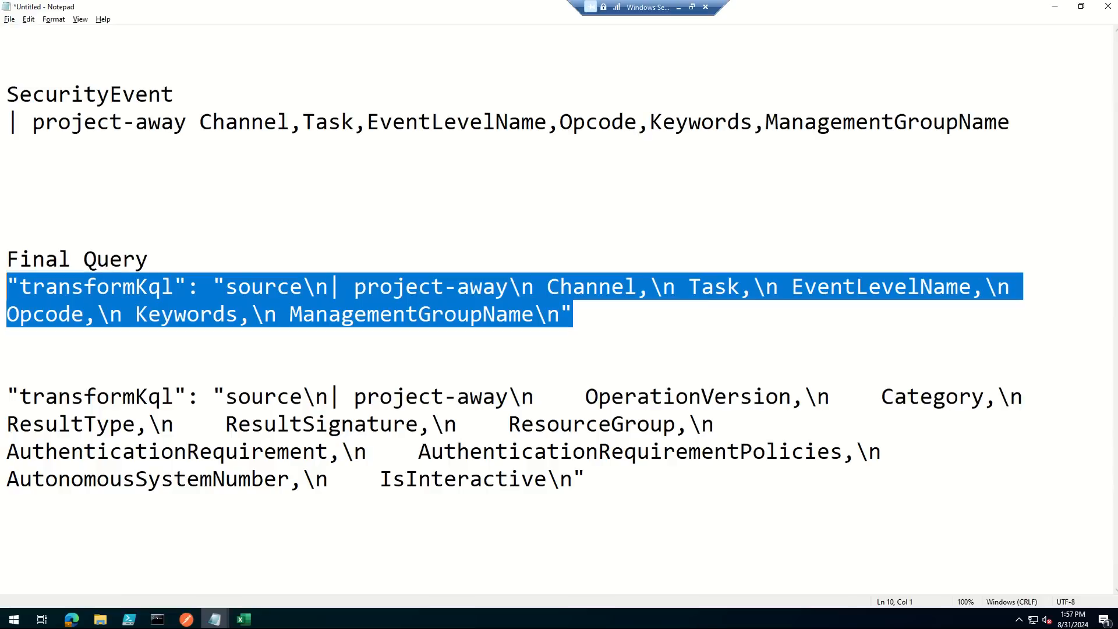
key(alt+Tab)
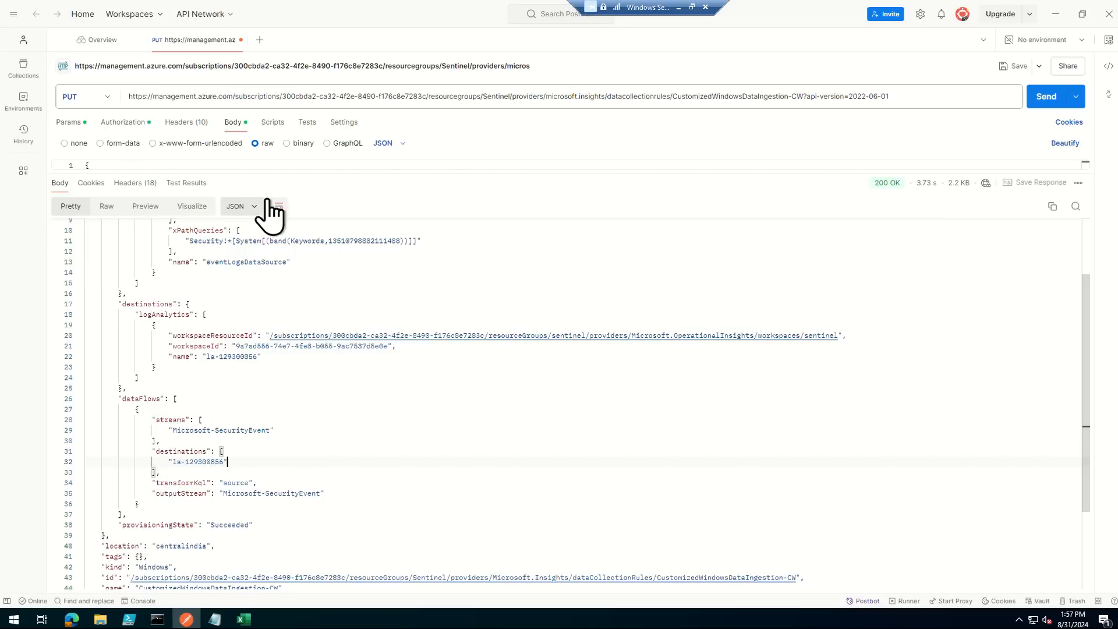
drag(285, 174, 230, 554)
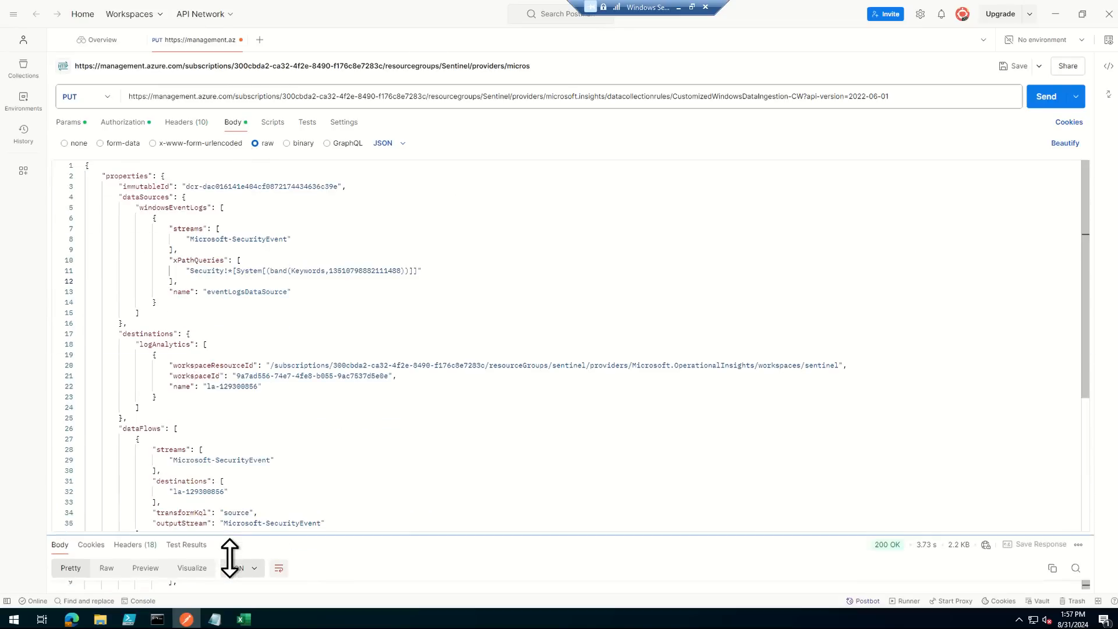
scroll(401, 305, down, 2)
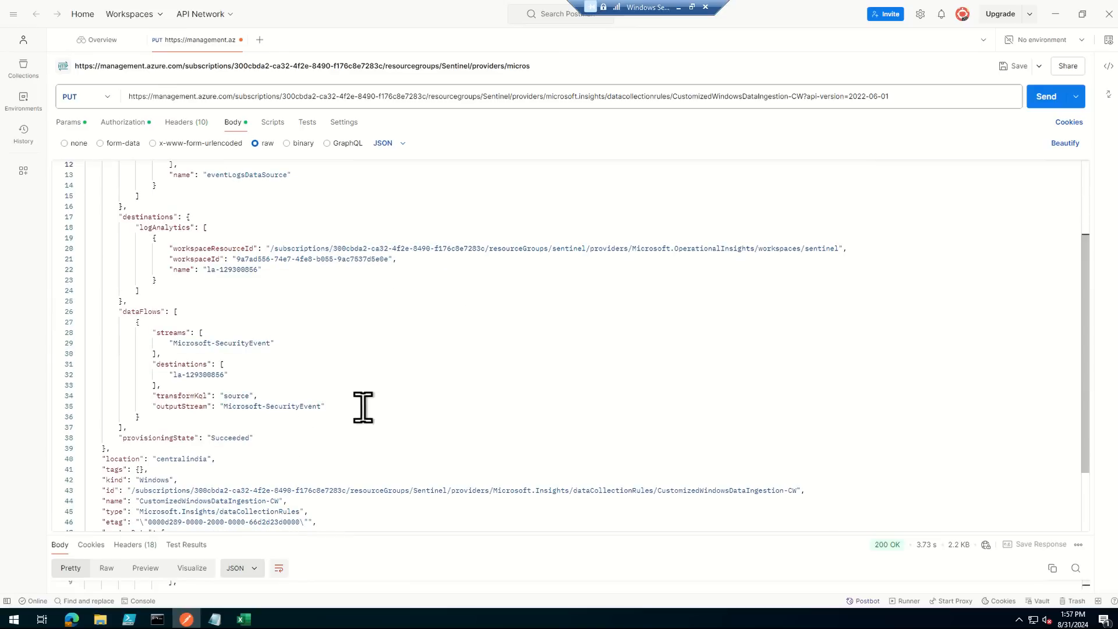
double_click(236, 396)
key(BackSpace)
key(ctrl+v)
- Remove the duplicated transformKql key and the extra closing quotation mark from the pasted line, keeping the trailing comma
drag(230, 396, 135, 406)
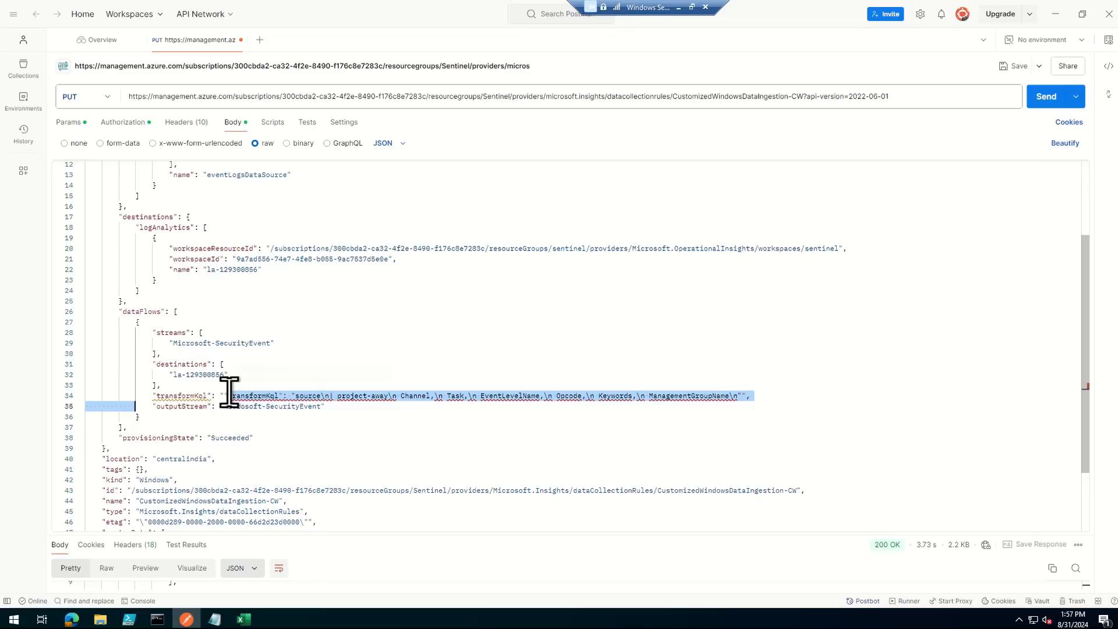
click(225, 396)
drag(224, 396, 145, 396)
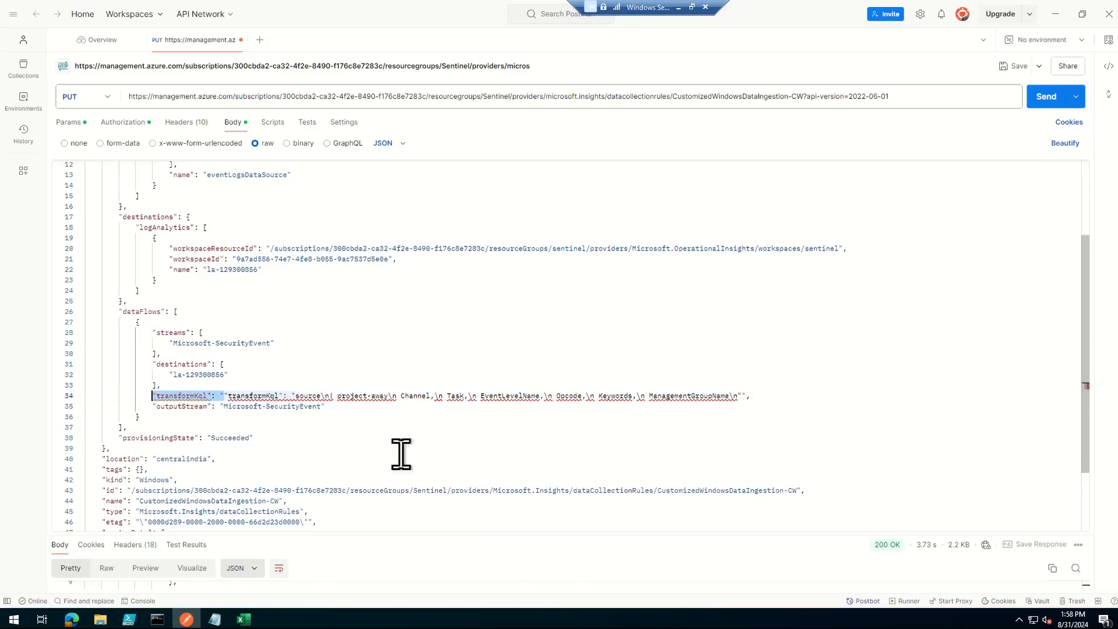
key(BackSpace)
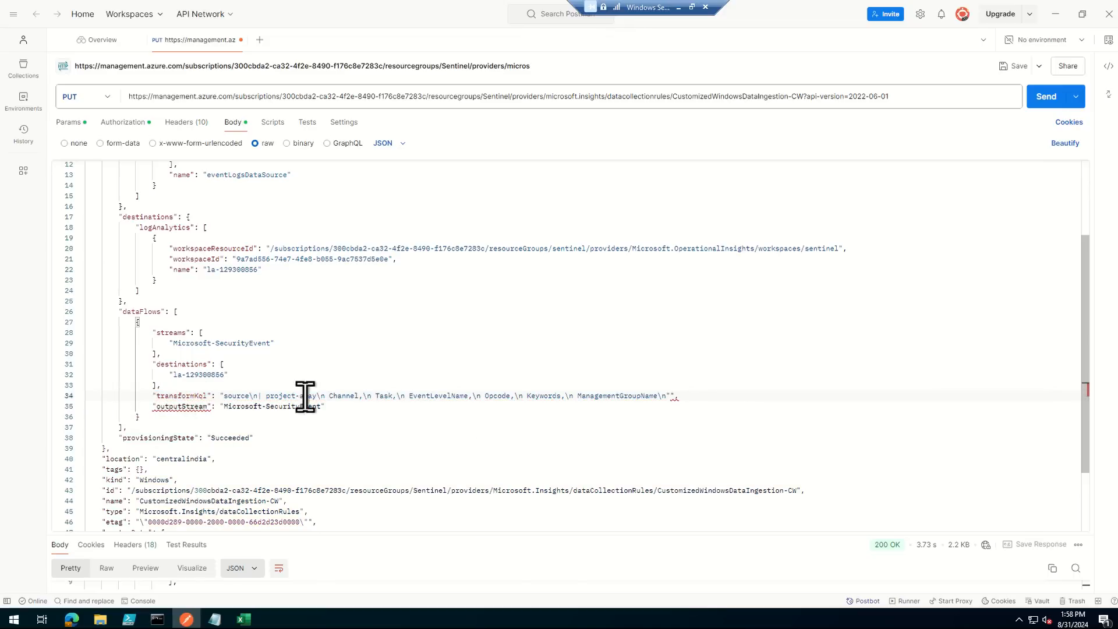
click(671, 396)
text(,)
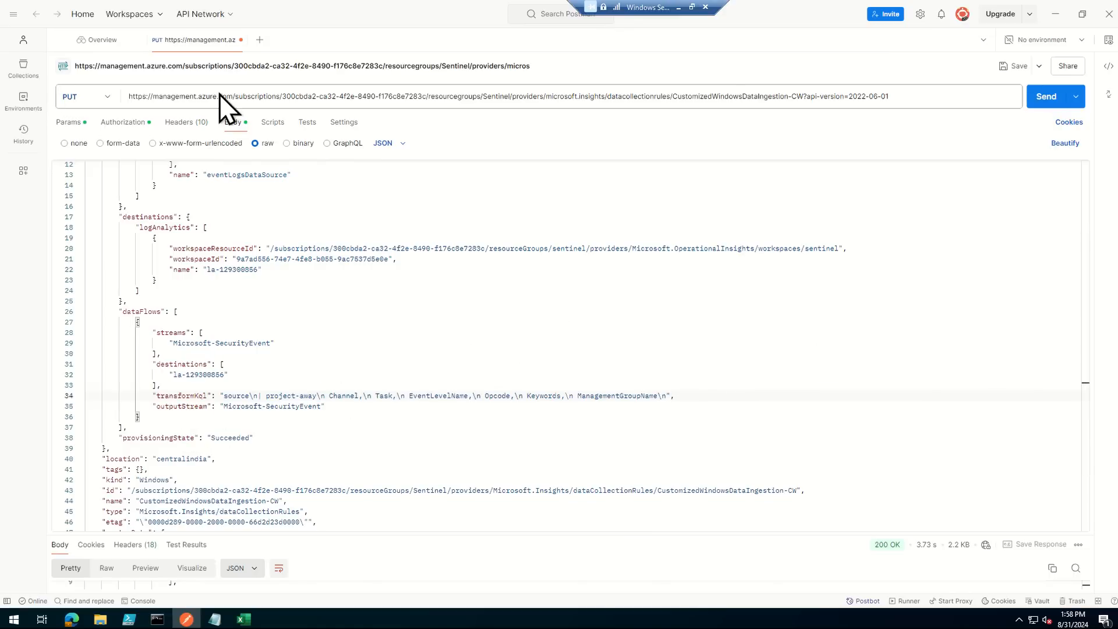
- Send the PUT request for the data collection rule and check the transformKql line in the response body
click(1046, 96)
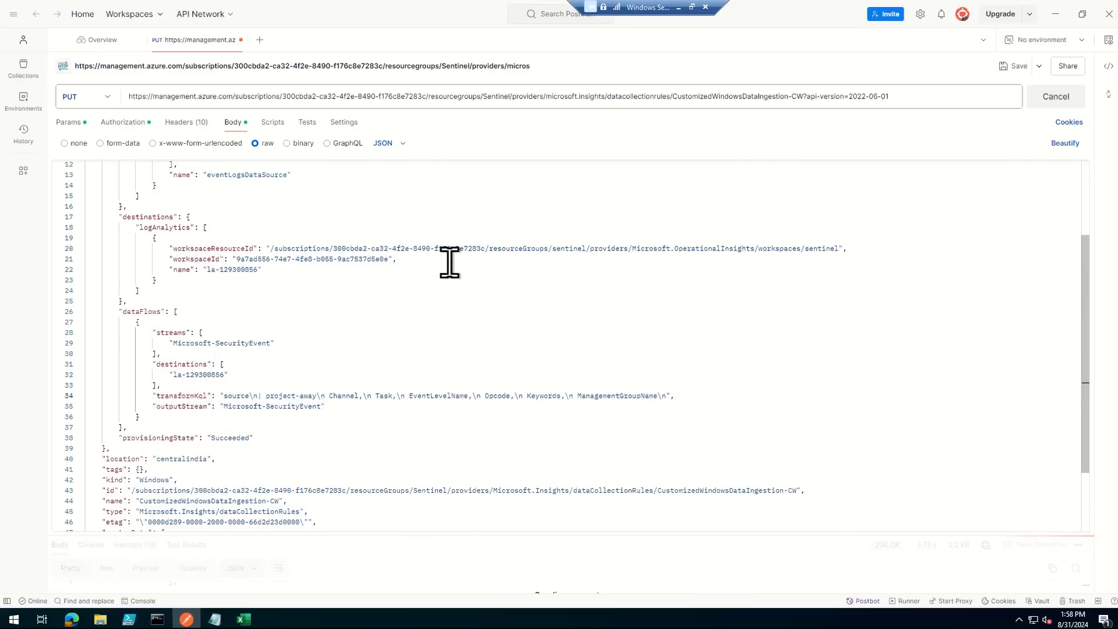
drag(466, 534, 471, 237)
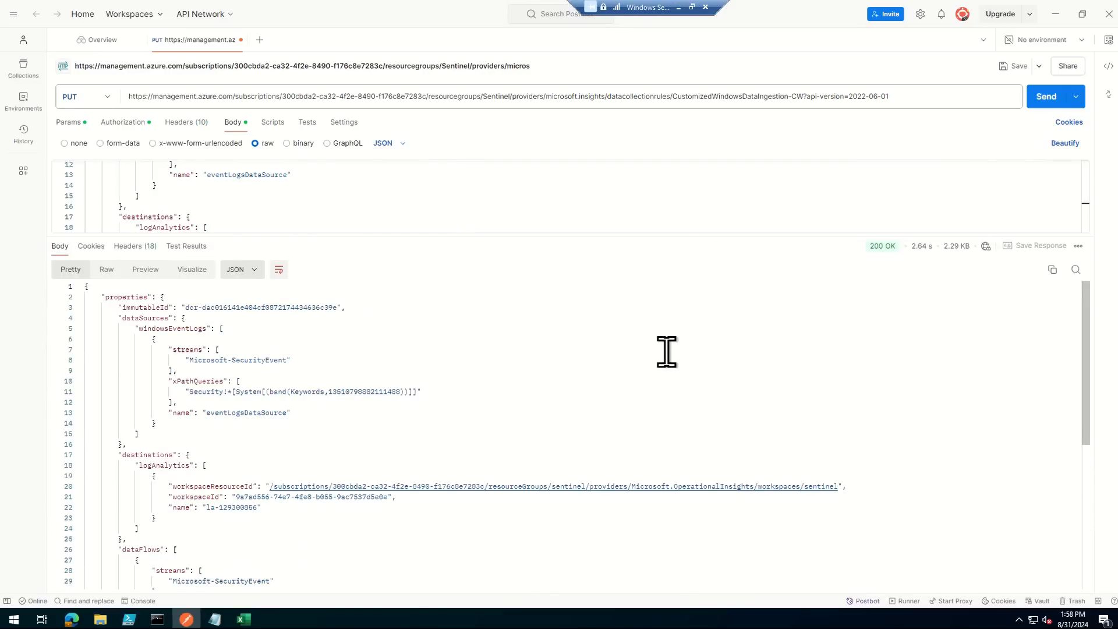
scroll(668, 351, down, 5)
drag(147, 459, 443, 479)
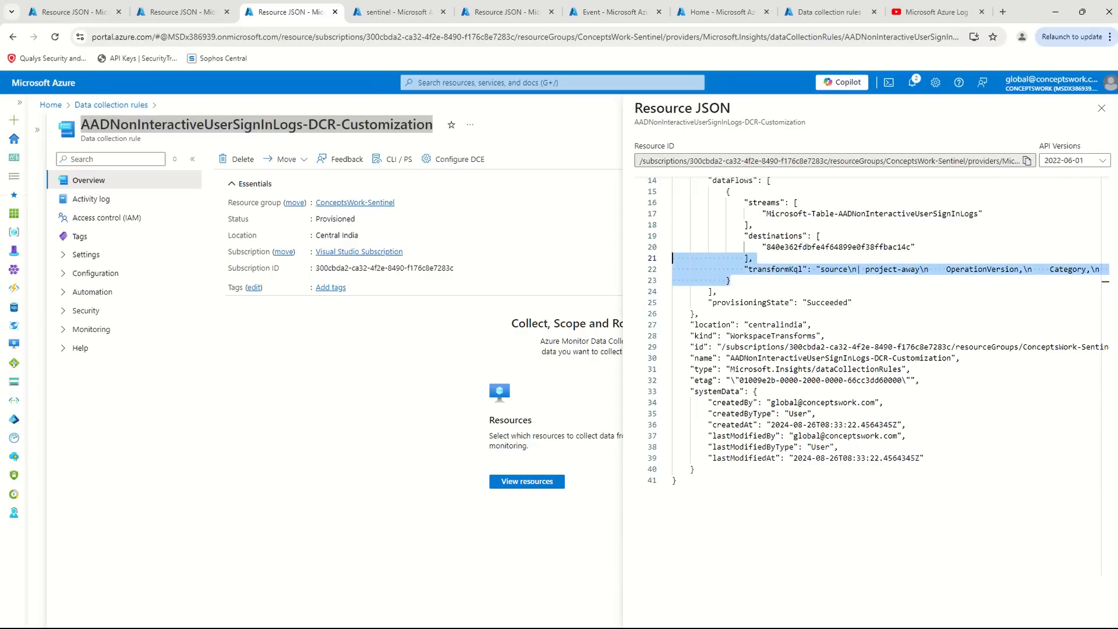
- Switch to the Azure portal in the browser and examine the dataFlows section in the CustomizedWindowsDataIngestion-CW resource JSON
click(852, 436)
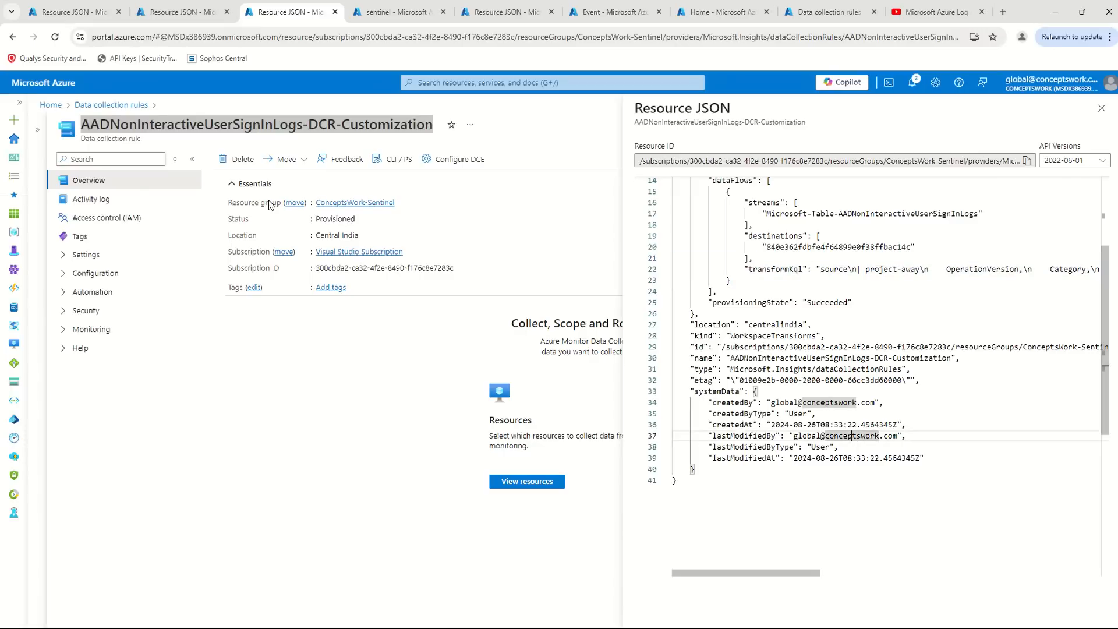
scroll(686, 404, up, 3)
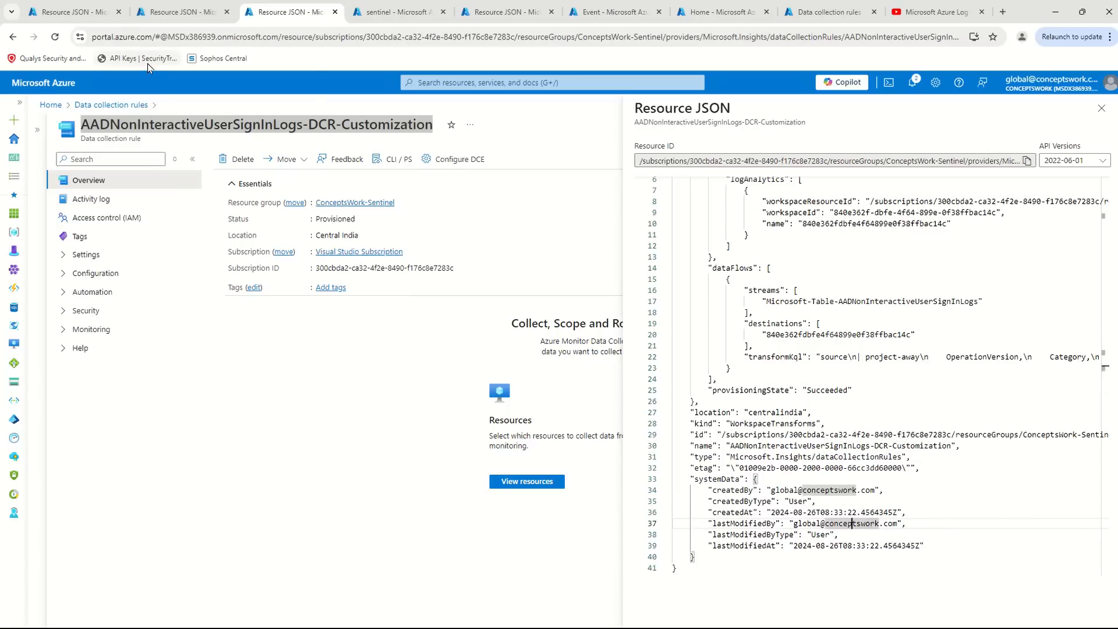
click(175, 12)
click(888, 331)
scroll(887, 331, up, 2)
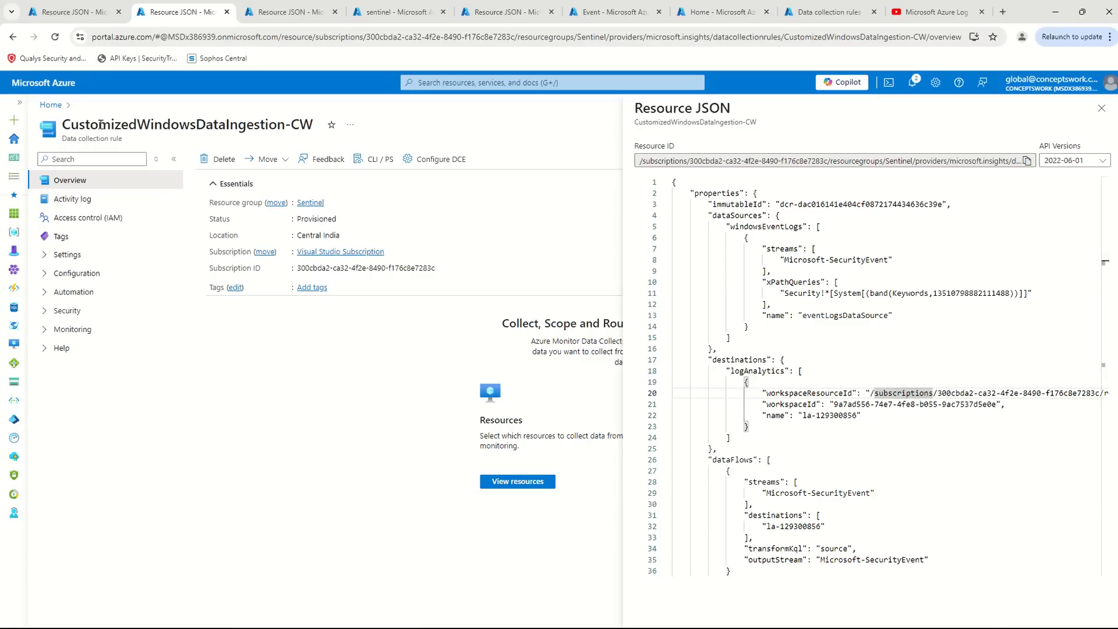
drag(78, 124, 314, 126)
scroll(948, 412, down, 2)
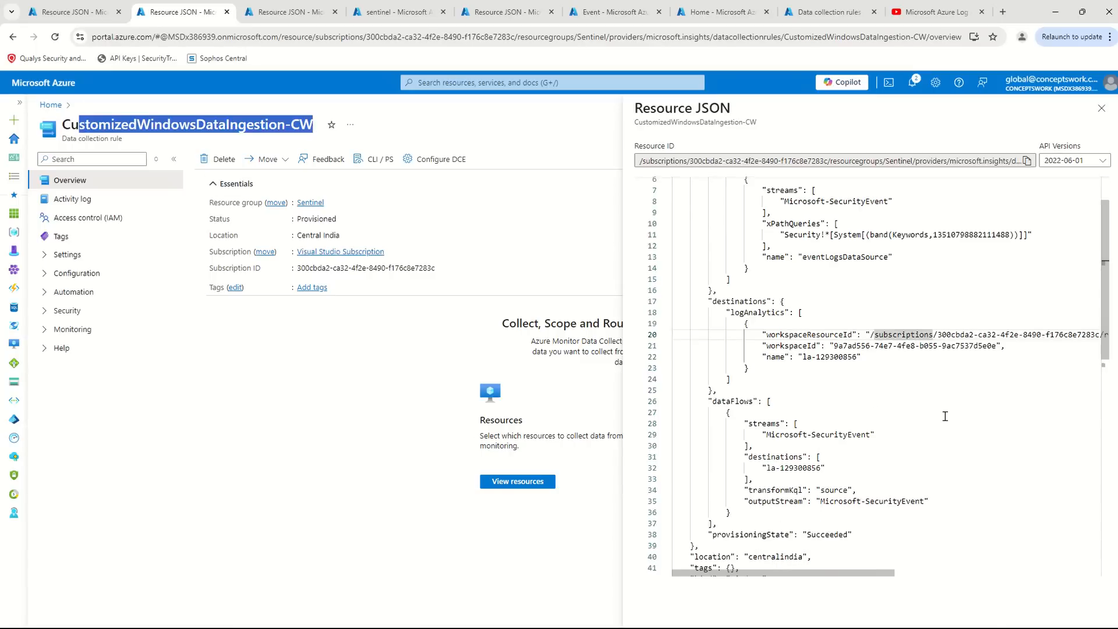
drag(741, 420, 940, 449)
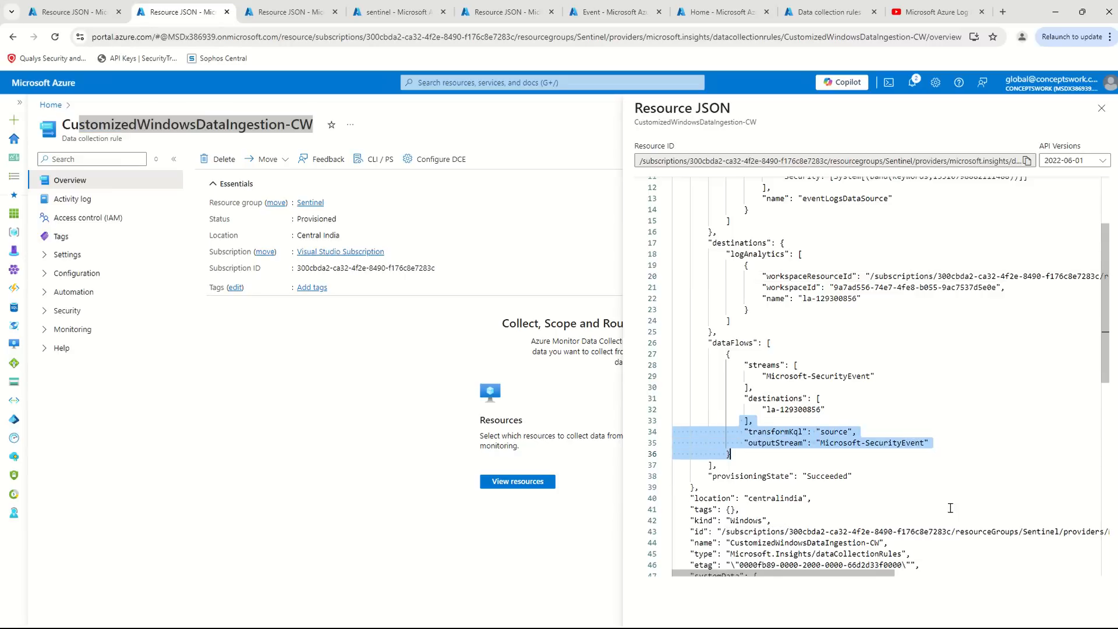
- Reload the CustomizedWindowsDataIngestion-CW page and reopen its resource JSON to verify the transformKql value under dataFlows
click(55, 36)
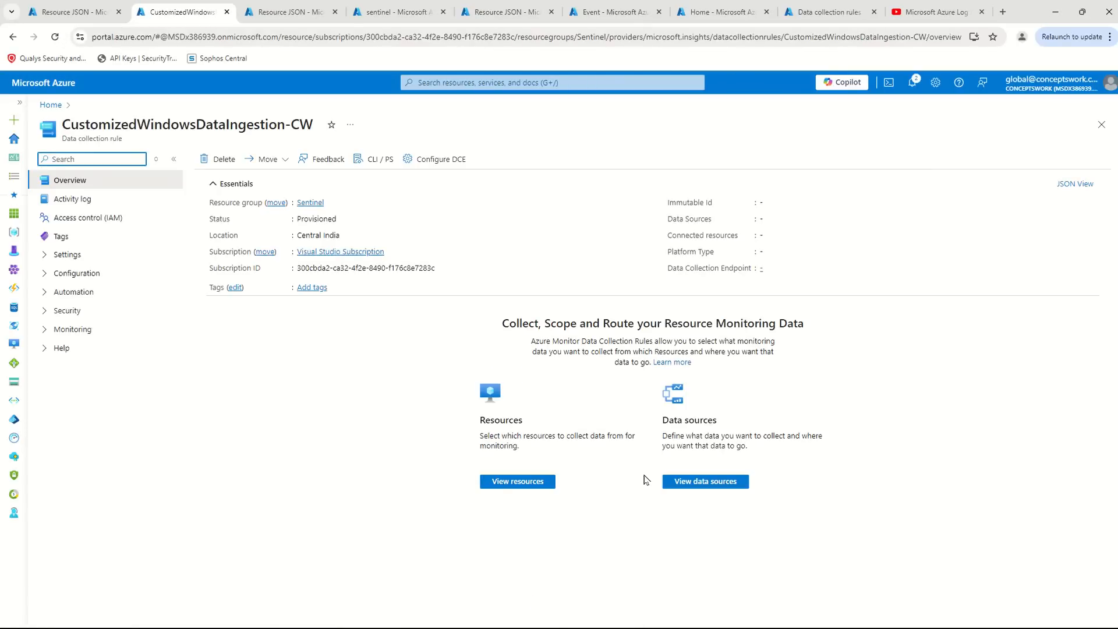
click(1078, 184)
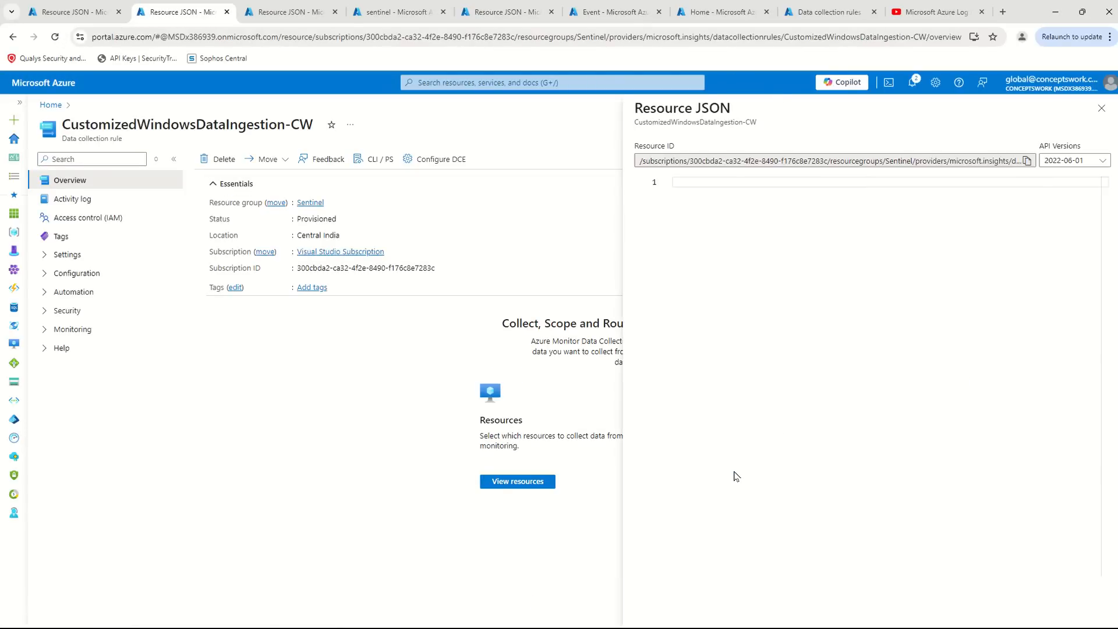
scroll(953, 358, down, 3)
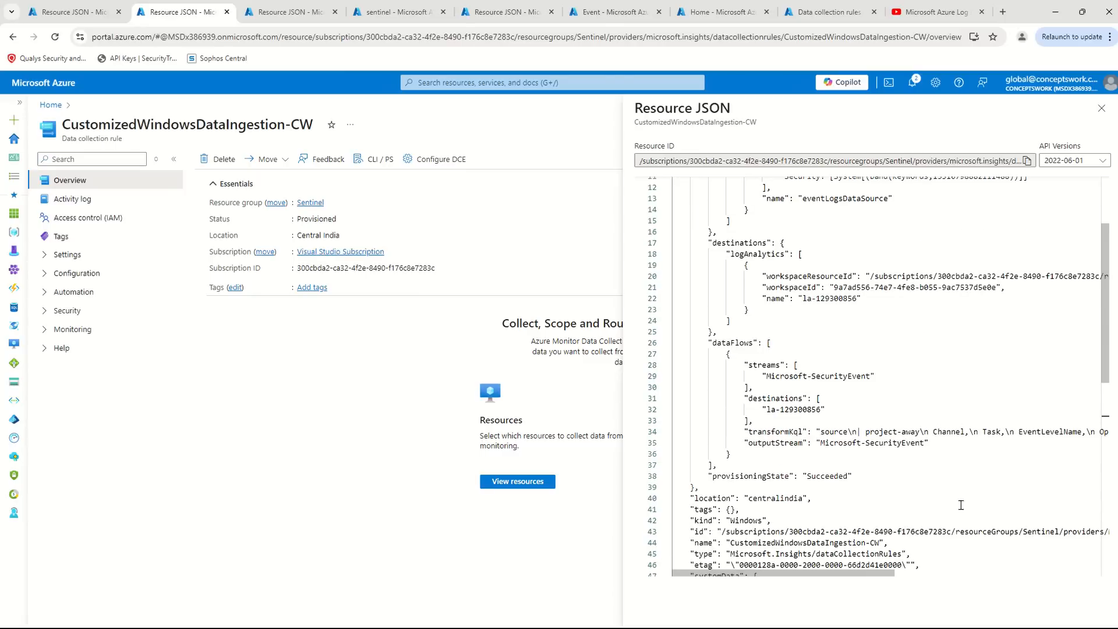
drag(740, 410, 965, 462)
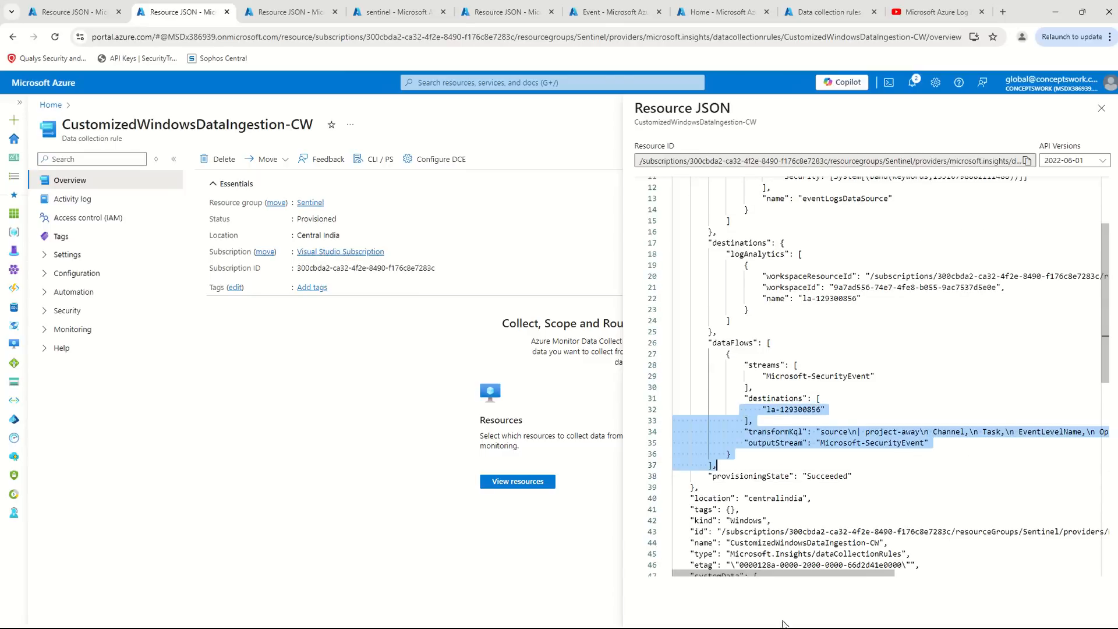
mouse_move(786, 573)
mouse_down()
mouse_move(945, 577)
mouse_move(793, 585)
mouse_up()
- Compare transformKql and outputStream in the earlier copy of the rule's resource JSON with those in the reloaded copy
click(75, 13)
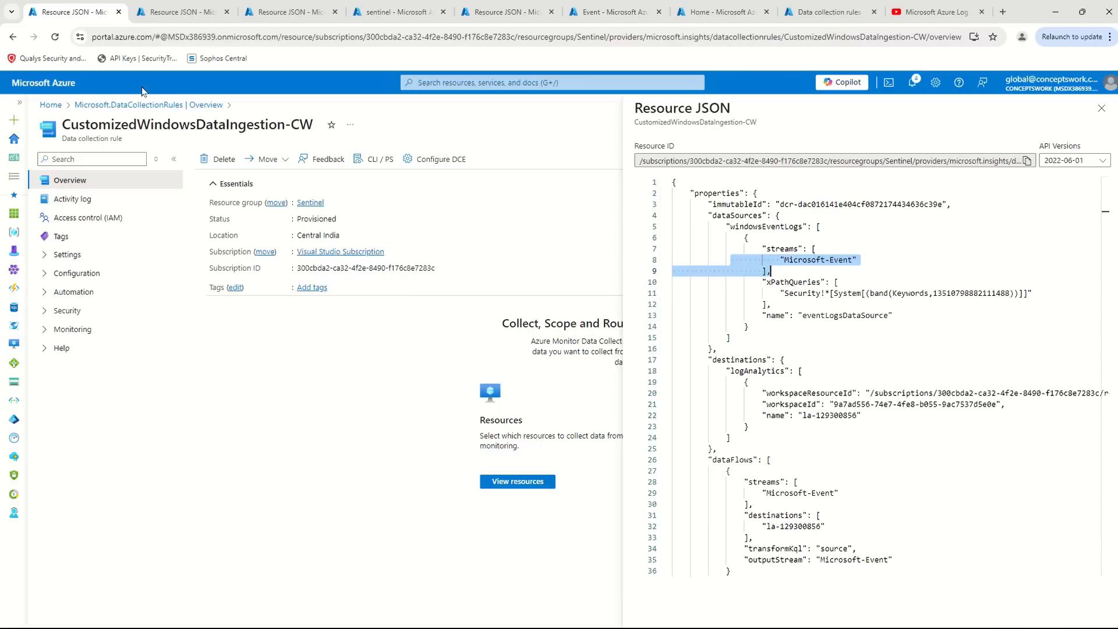
scroll(855, 438, down, 2)
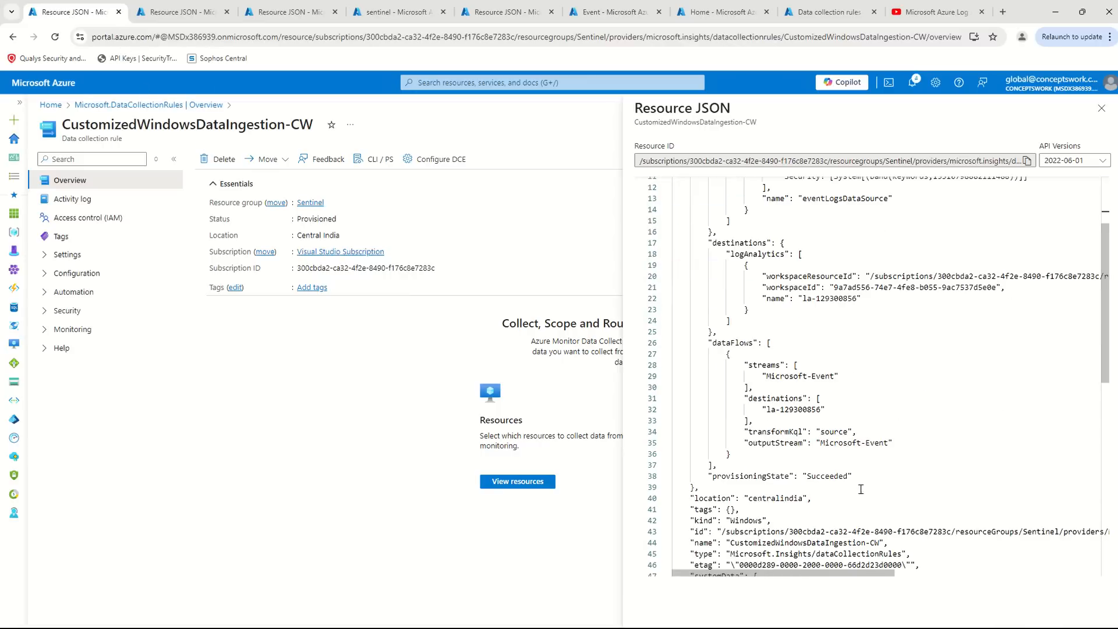
drag(908, 467, 675, 388)
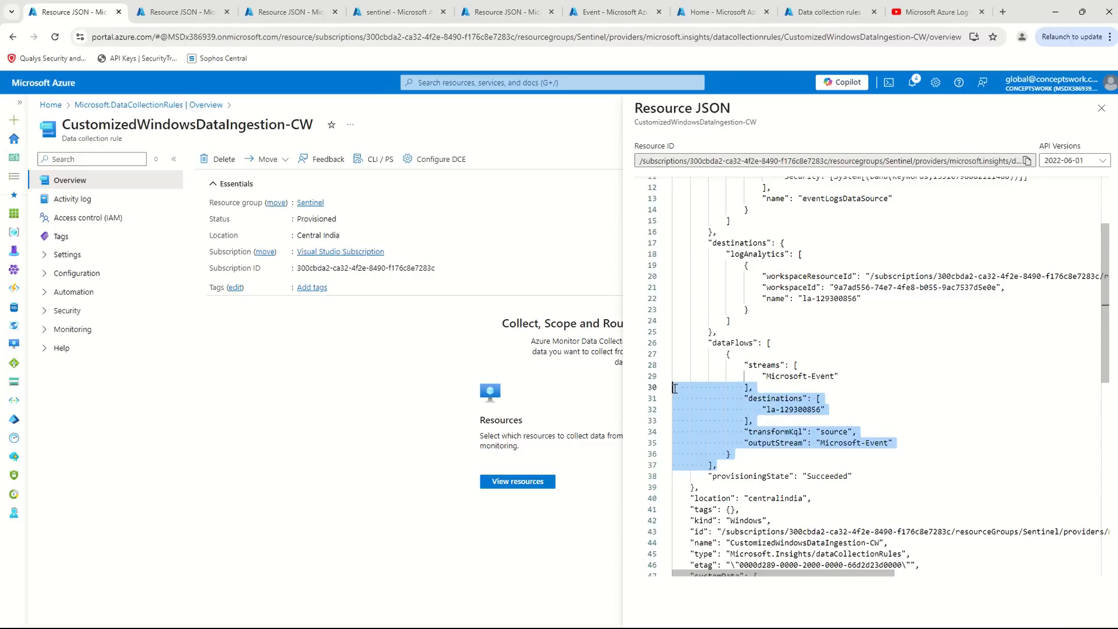
click(801, 444)
drag(772, 433, 819, 432)
key(ctrl+Tab)
click(970, 466)
drag(1042, 452, 625, 431)
drag(817, 443, 912, 443)
drag(751, 431, 1002, 432)
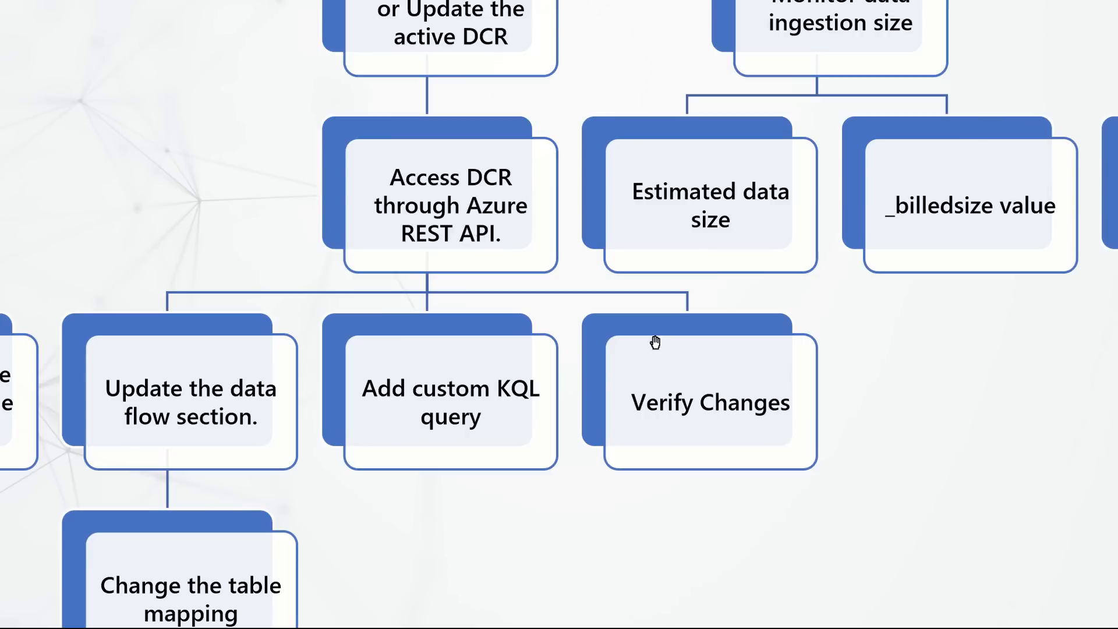
drag(721, 113, 434, 291)
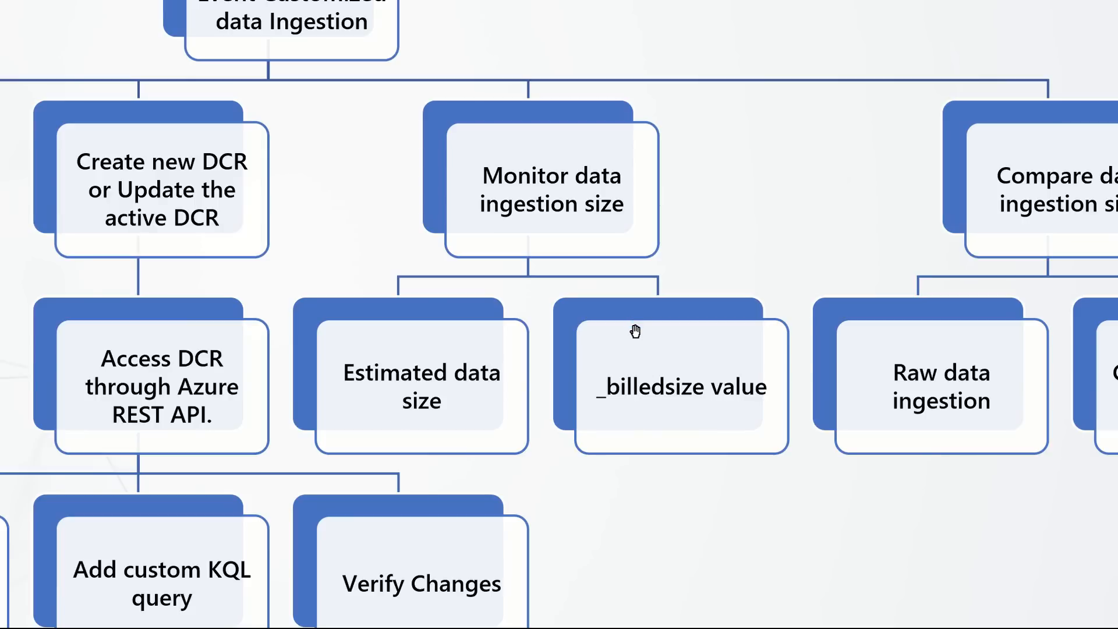
drag(706, 304, 455, 320)
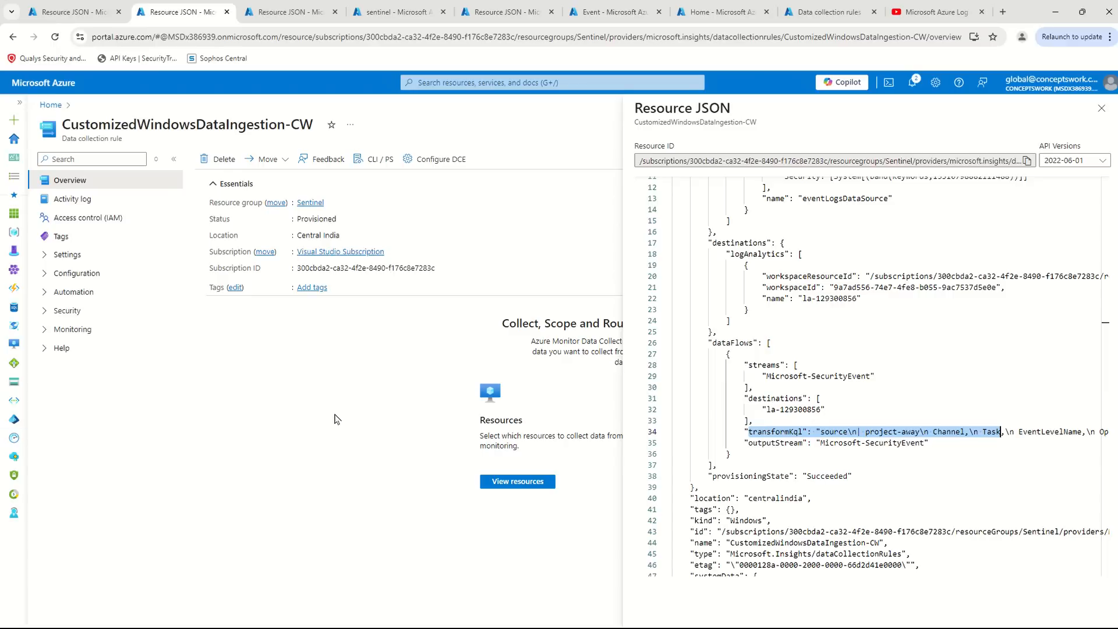
click(360, 441)
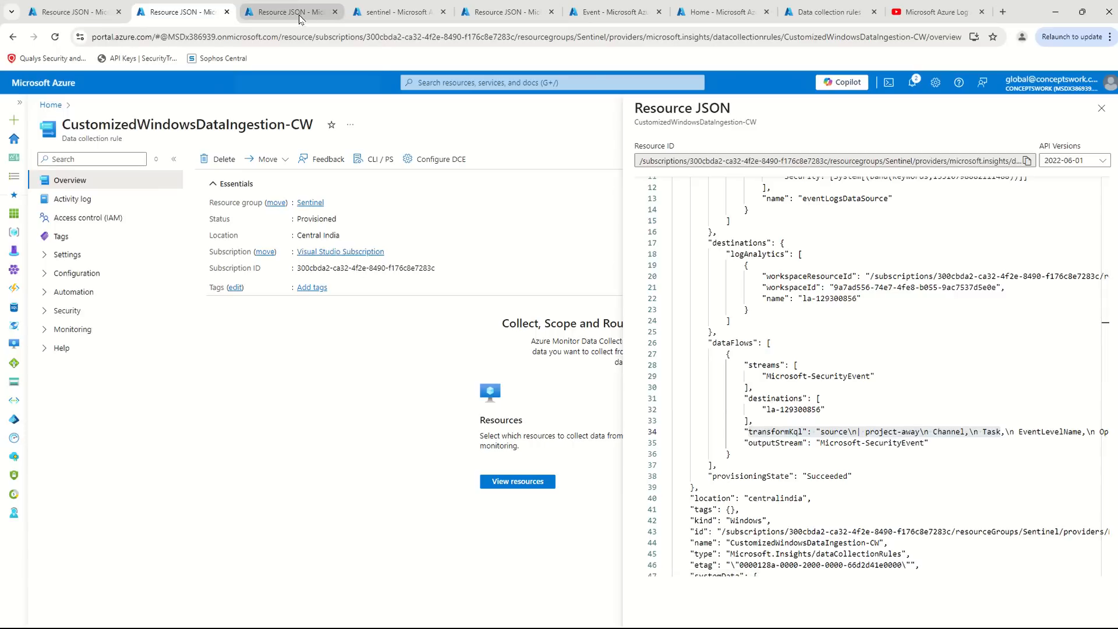
- Close the Event table details and the sentinel workspace's Tables page, and search the portal for Azure Arc to open it
click(610, 9)
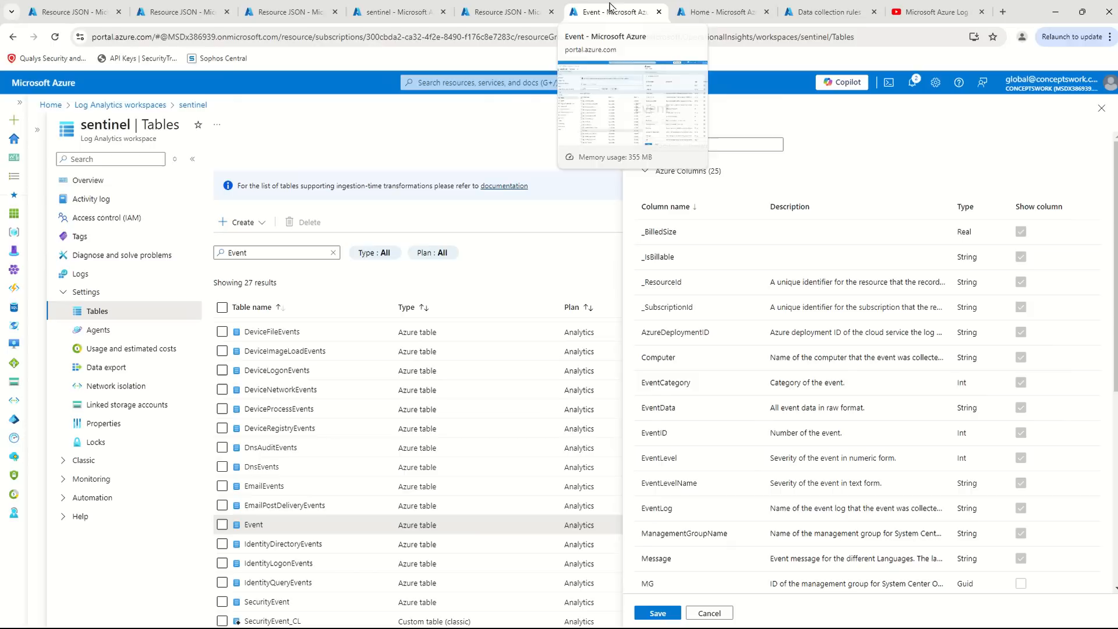
click(1101, 108)
click(1101, 125)
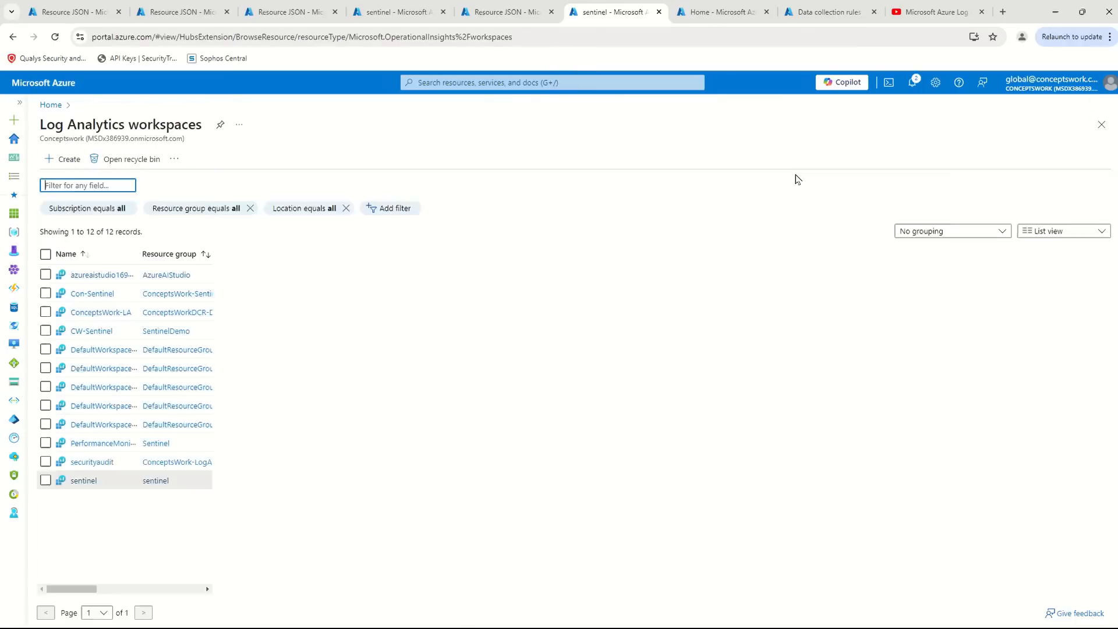
click(445, 82)
text(Azure )
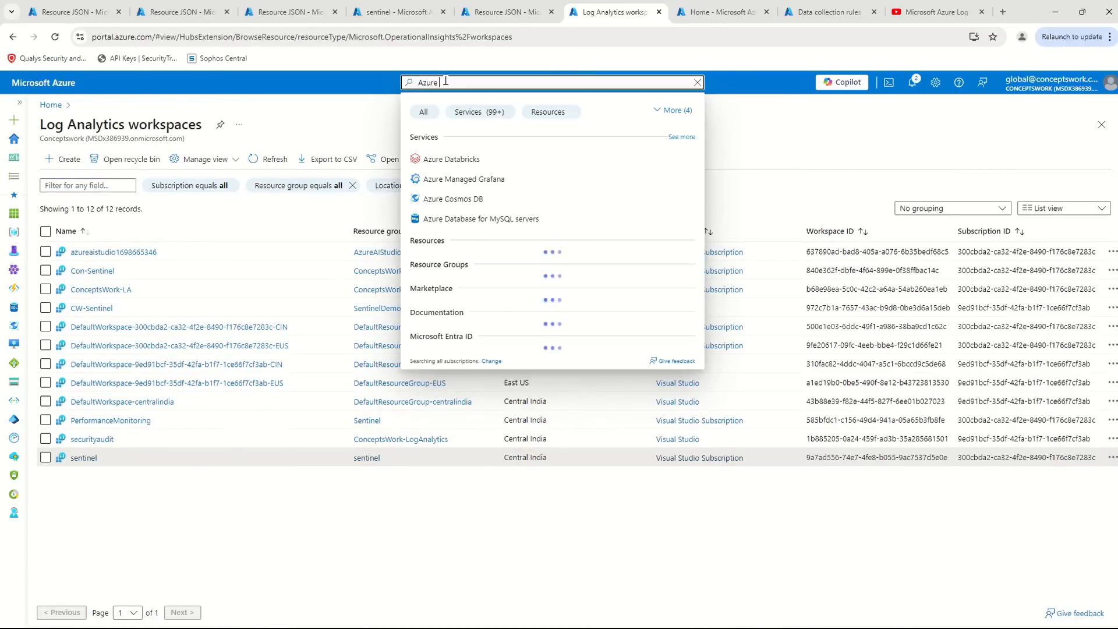
text(ARc)
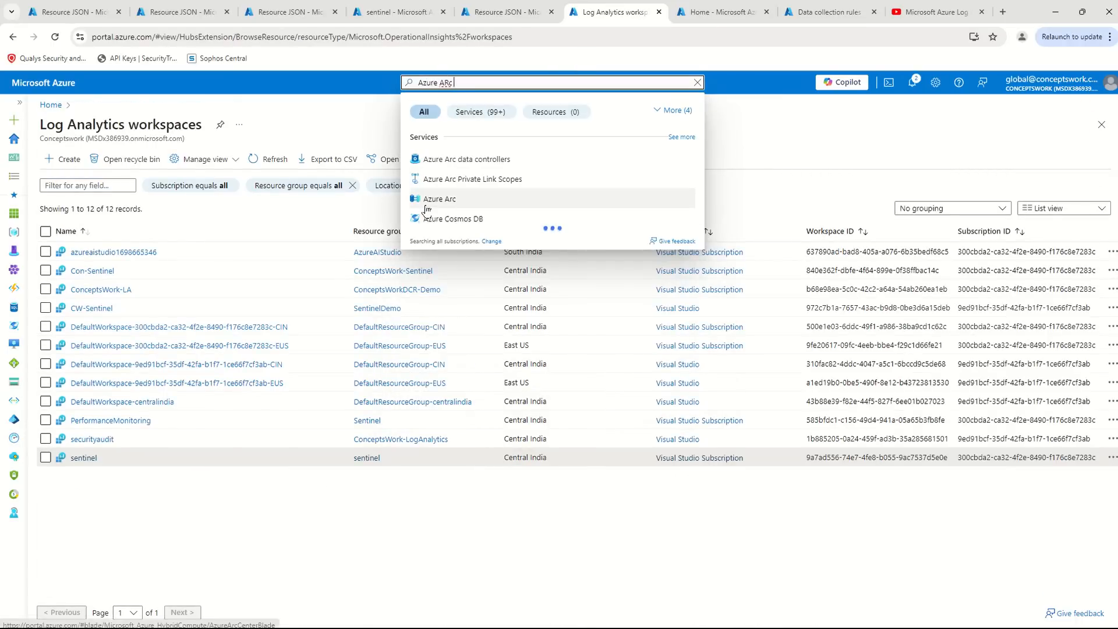
click(426, 209)
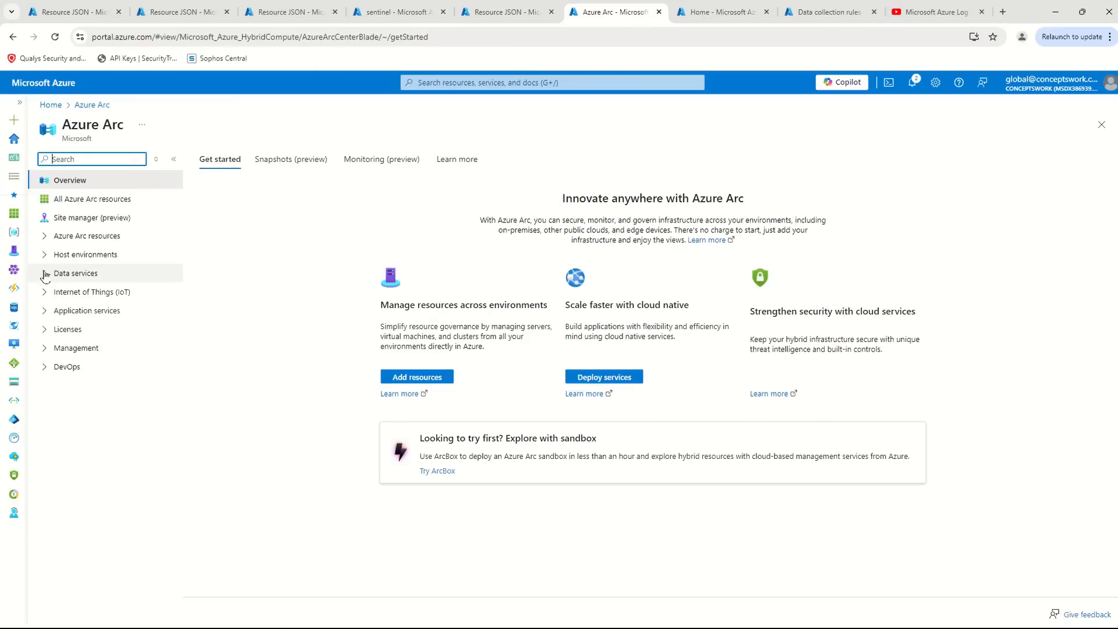
- List the Azure Arc machines and open the connected Windows server WIN-U57SNU07GTJ
click(45, 254)
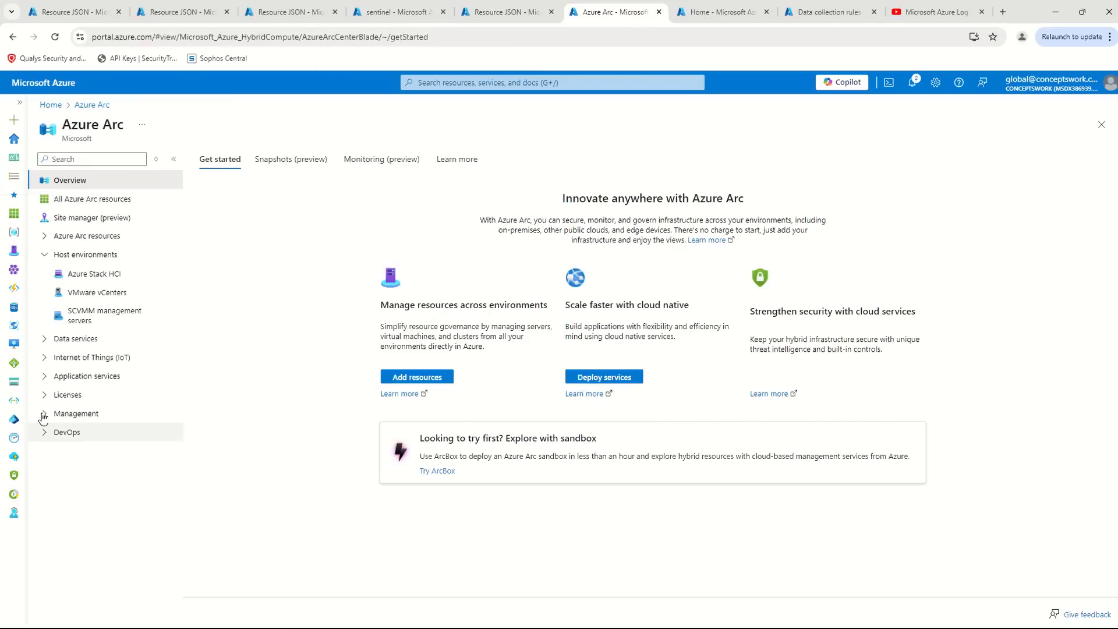
click(69, 236)
click(87, 255)
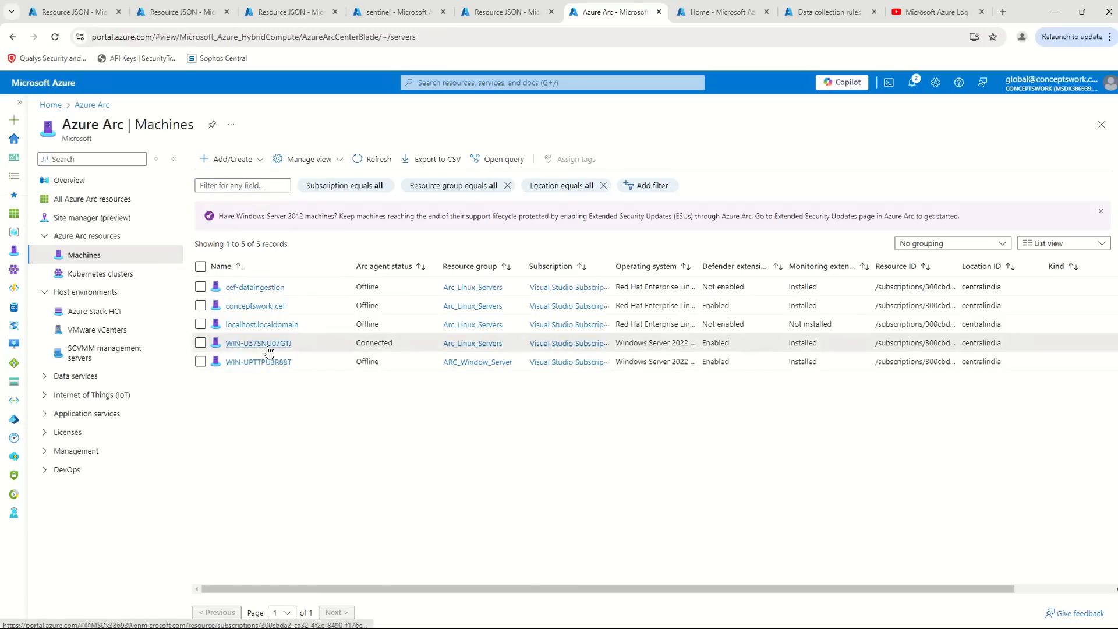
click(258, 343)
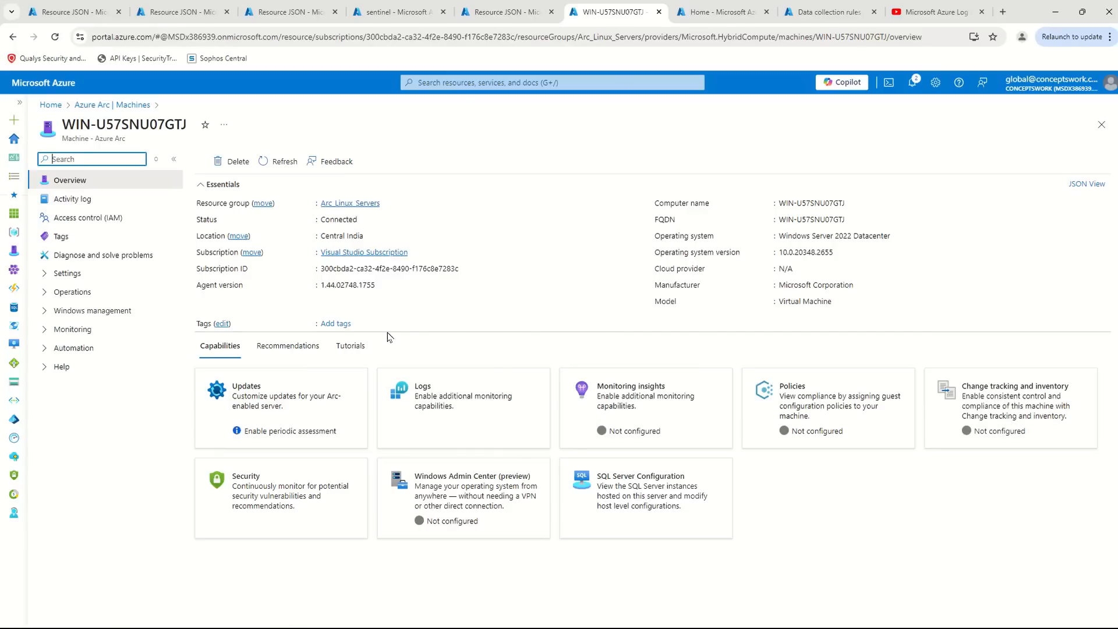
- Switch to the Windows server's remote session and bring up the AMA agent's mcs\configchunks folder in File Explorer to check its path
key(alt+Tab)
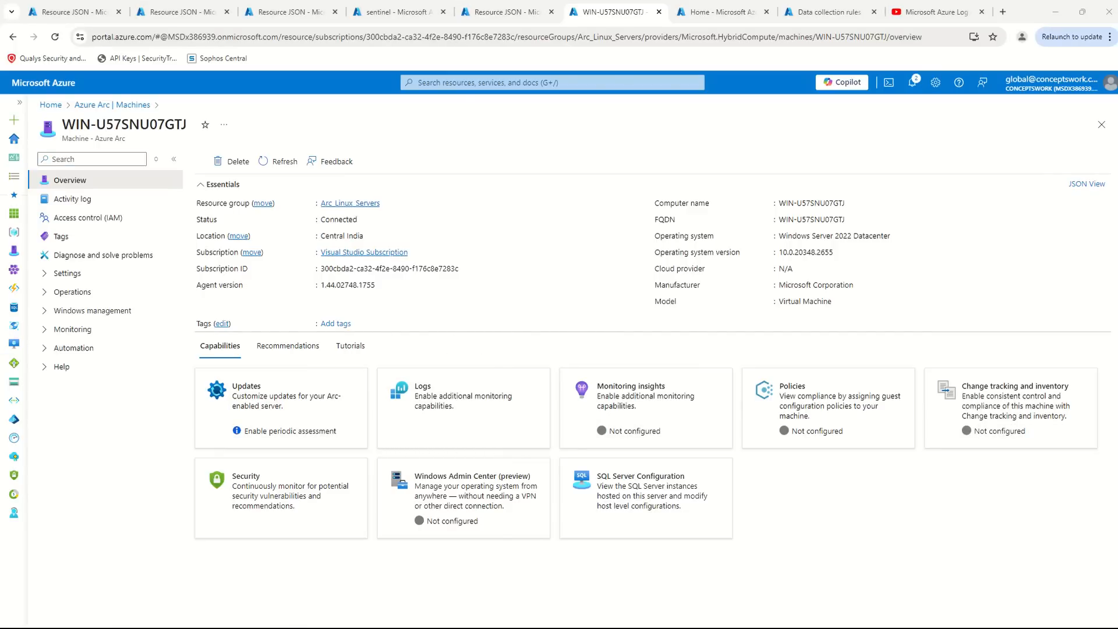
key(alt+Tab)
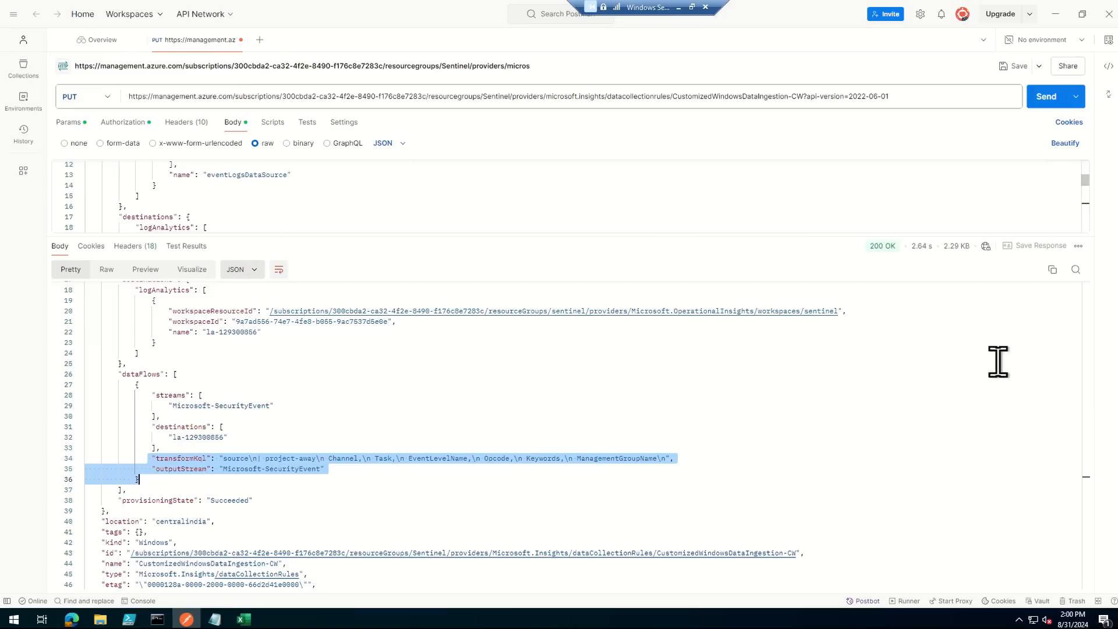
mouse_move(217, 622)
click(93, 620)
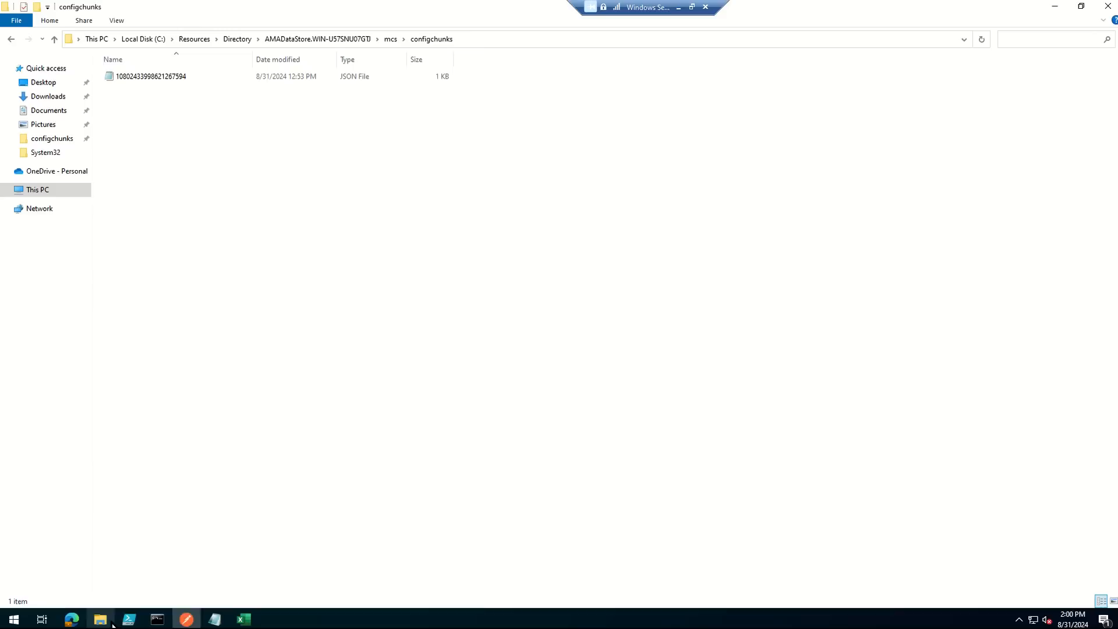
click(522, 40)
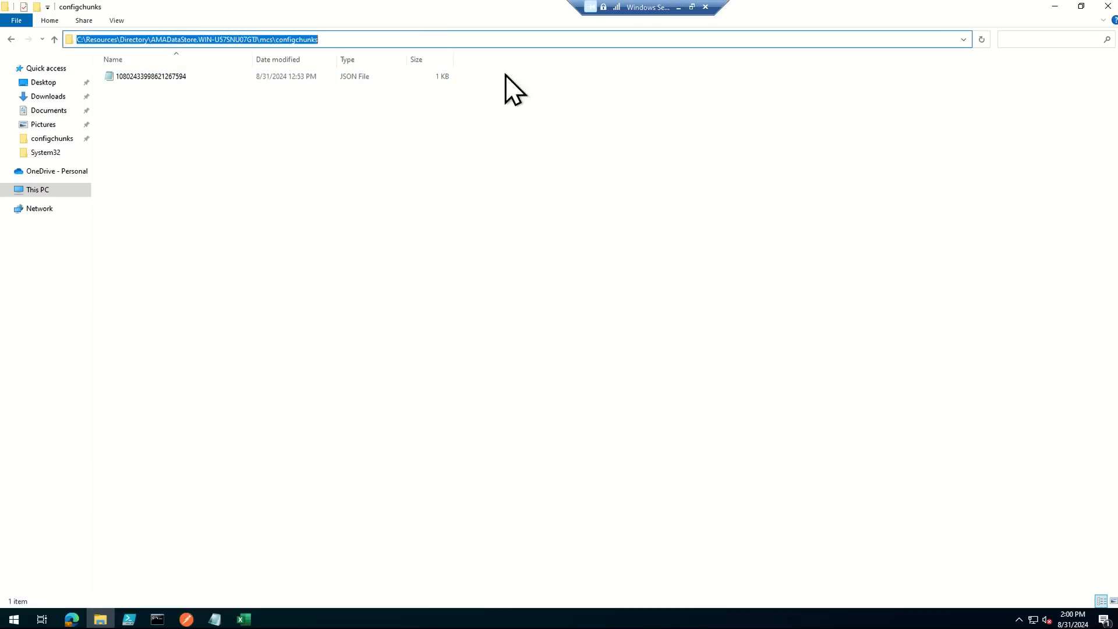
click(263, 170)
- Open the JSON file in configchunks in a maximized Notepad window, review its contents, and close it
double_click(225, 80)
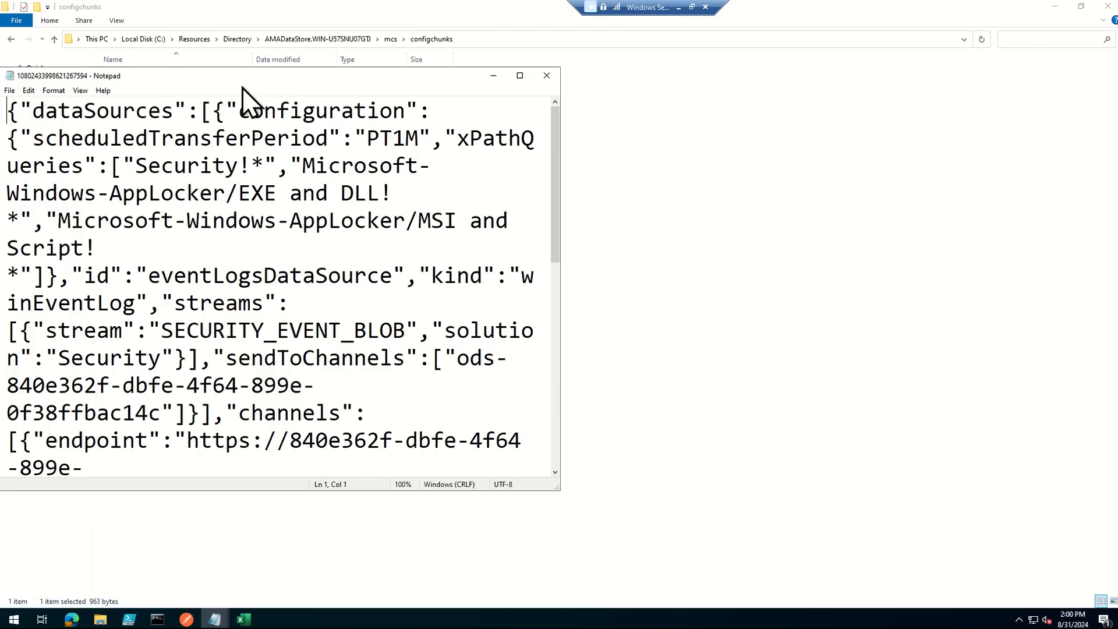
double_click(241, 79)
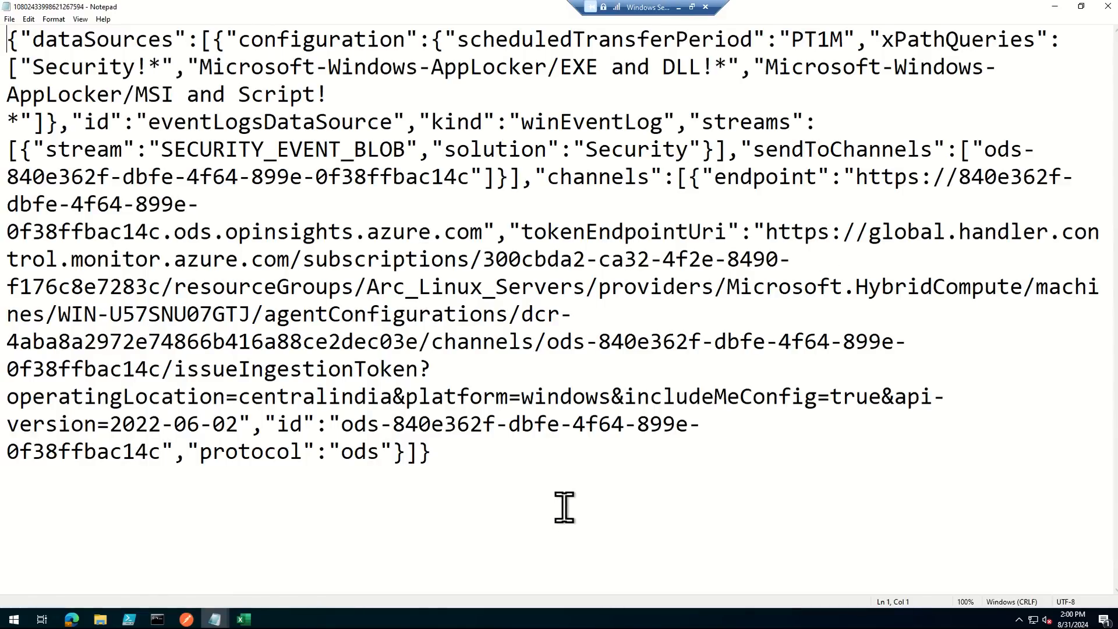
click(624, 428)
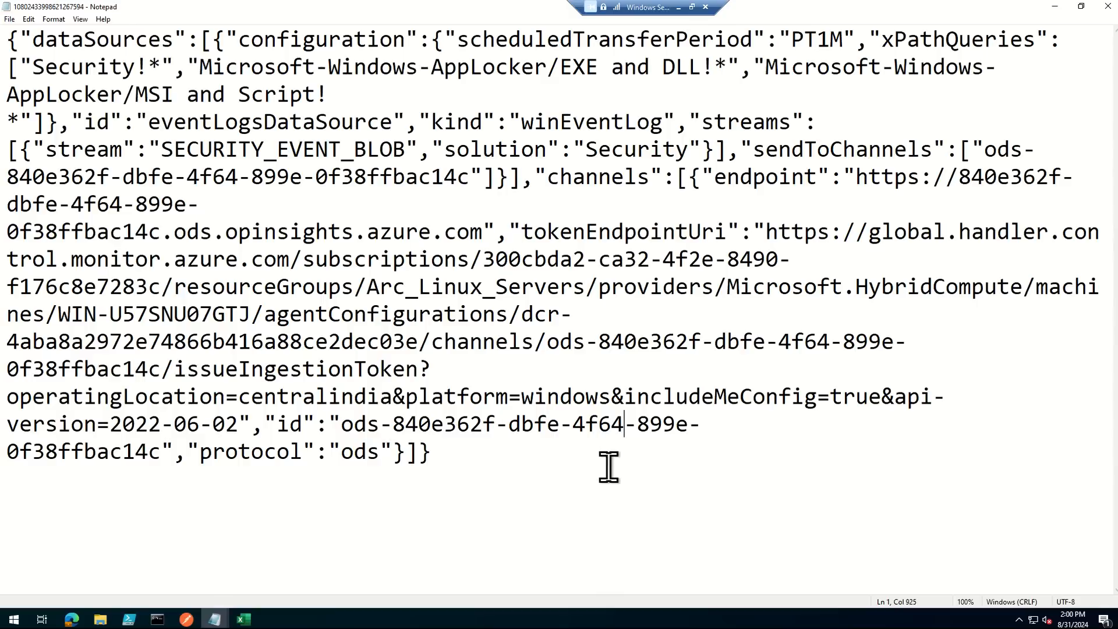
key(ctrl+Home)
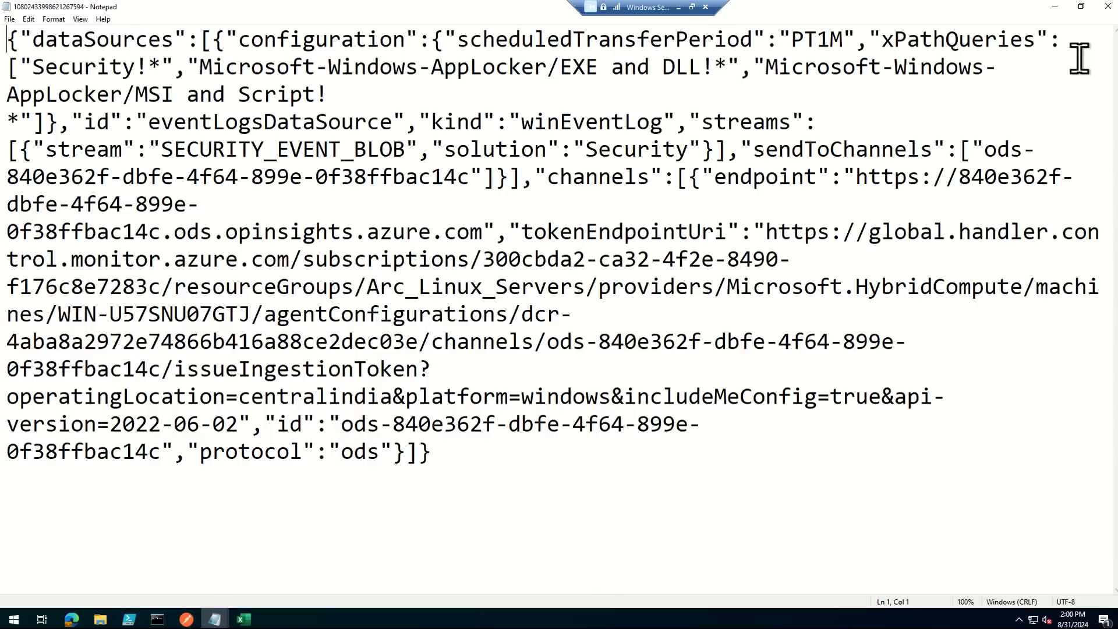
click(1108, 7)
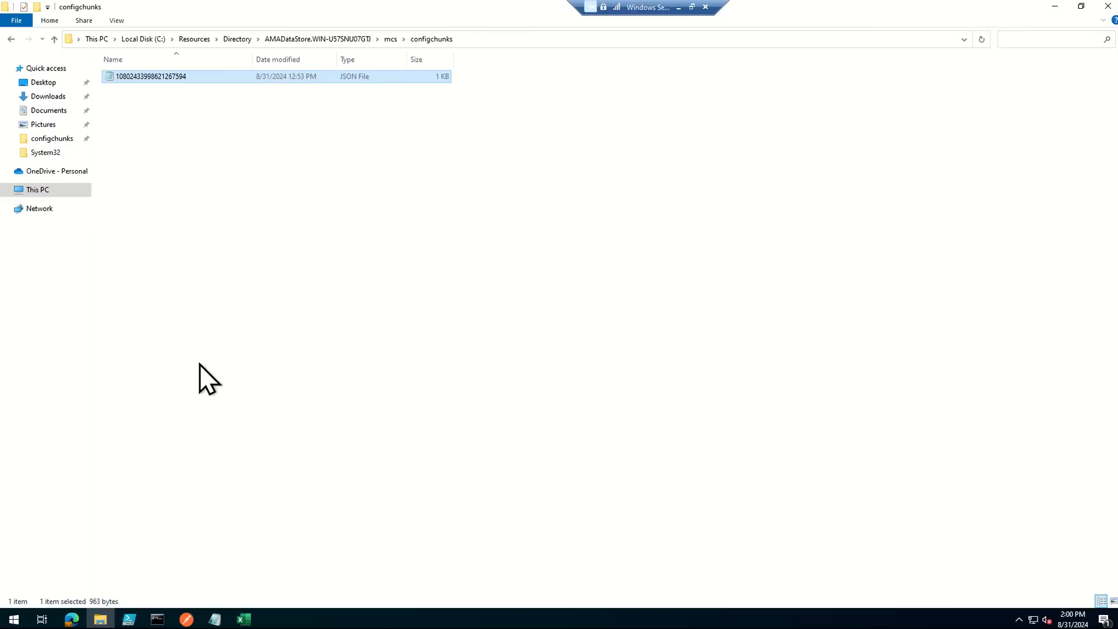
- Reopen the configchunks JSON file maximized and highlight the data collection rule ID after agentConfigurations in the tokenEndpointUri
double_click(190, 77)
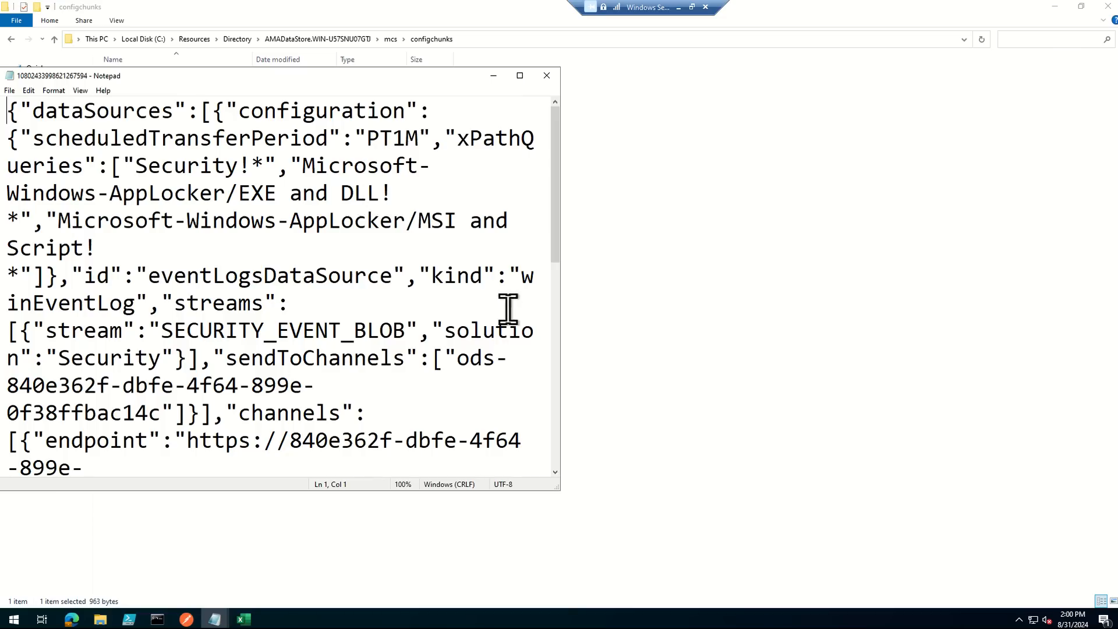
double_click(191, 78)
click(724, 451)
drag(724, 450, 105, 74)
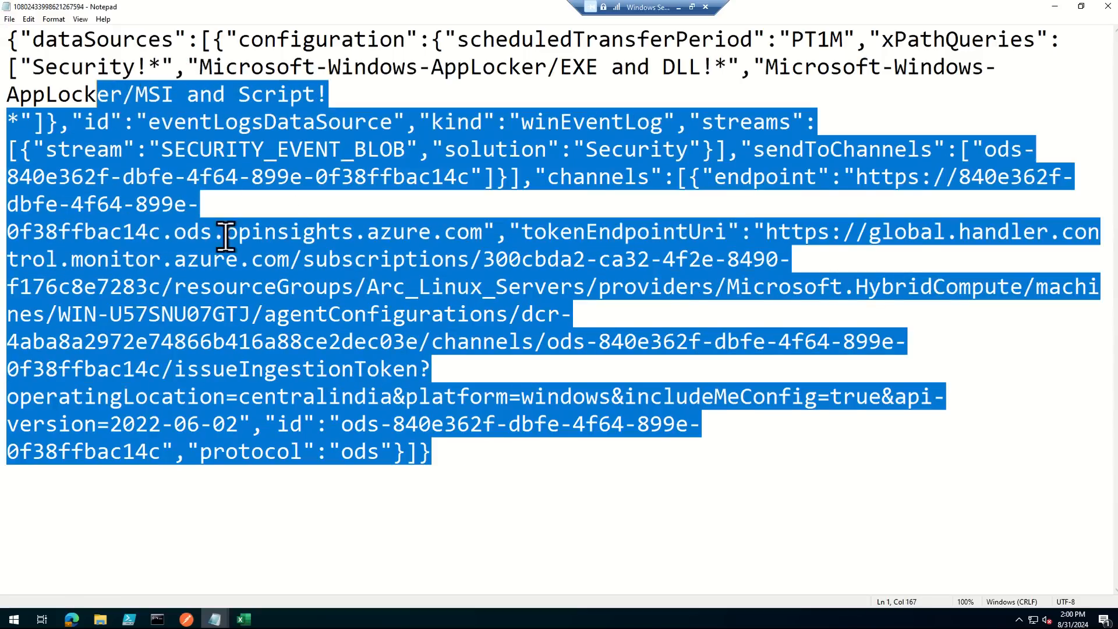
click(406, 424)
drag(418, 343, 521, 315)
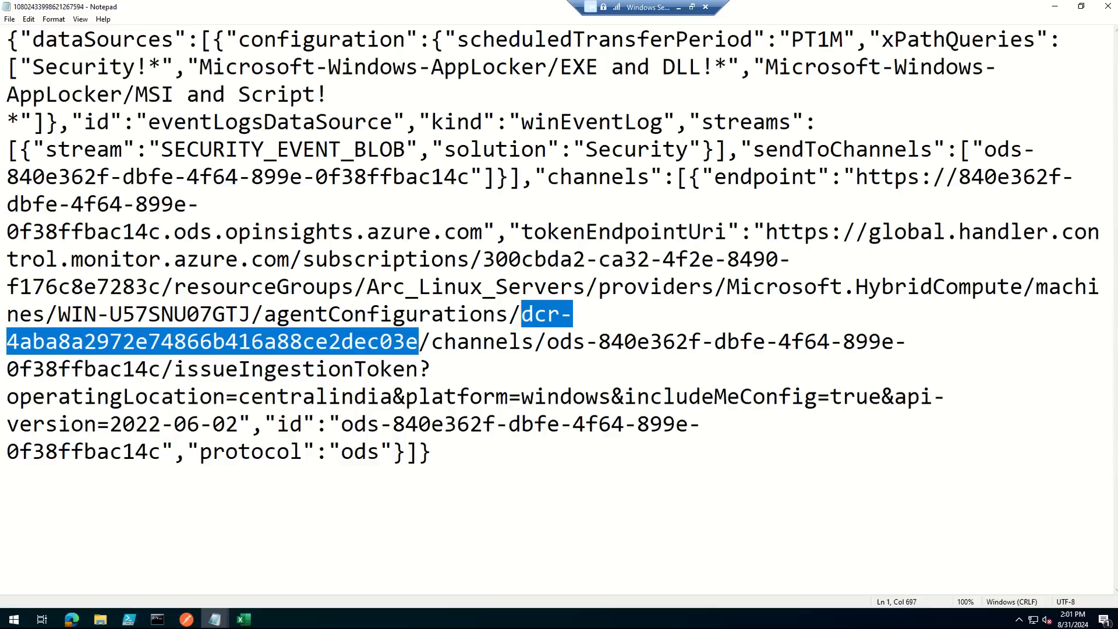
- Minimize the remote session, return to the Azure portal home page, and open the SentinelSecurityEvent rule from Data collection rules
click(679, 7)
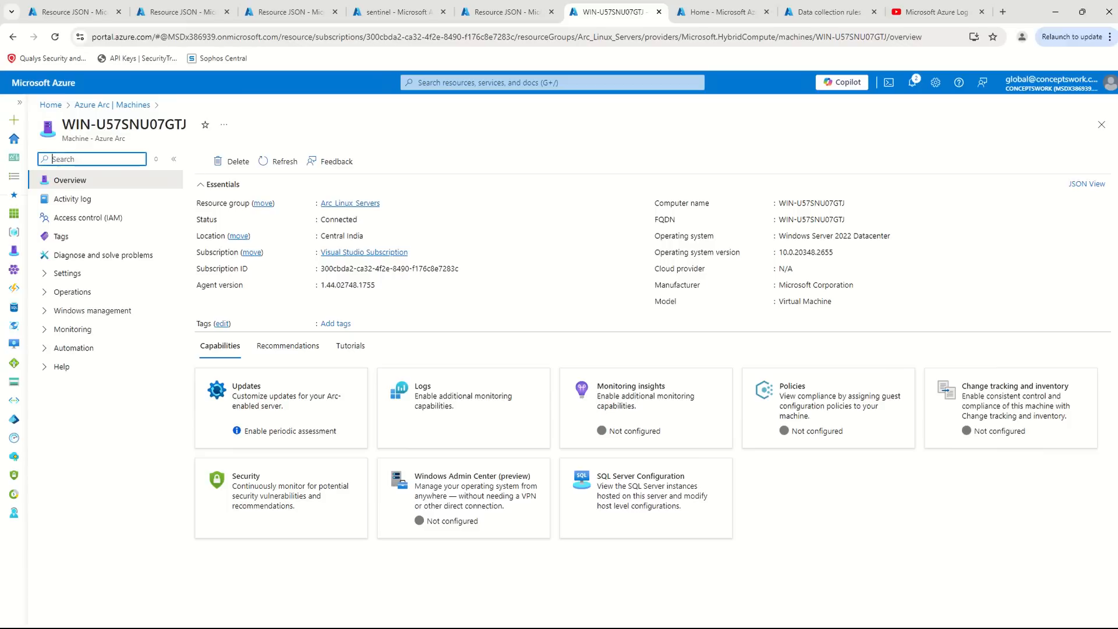
click(703, 15)
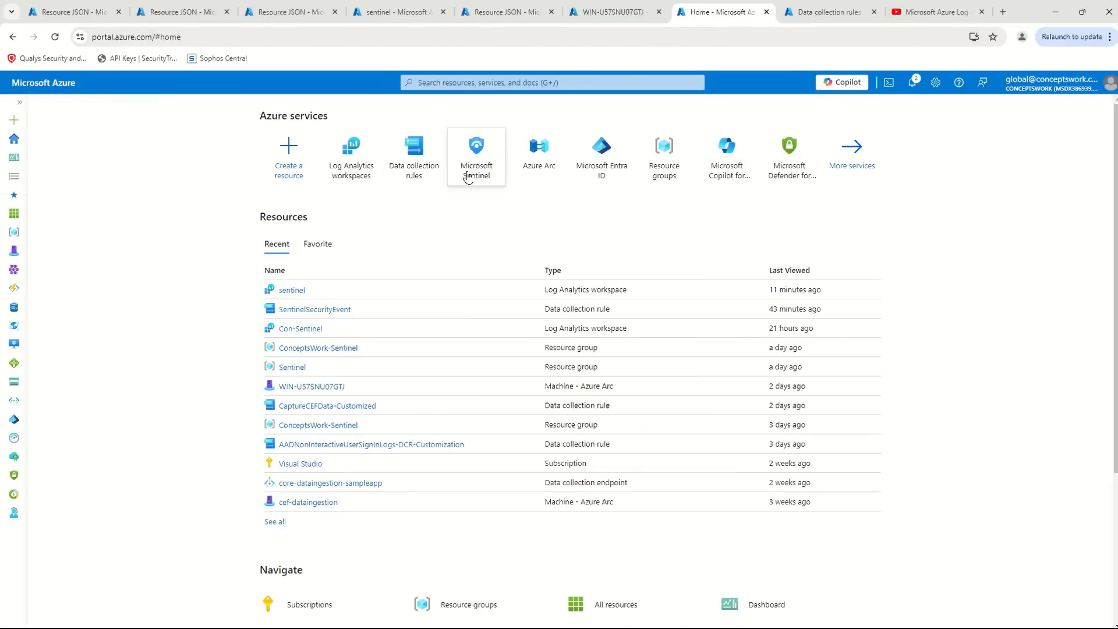
click(422, 155)
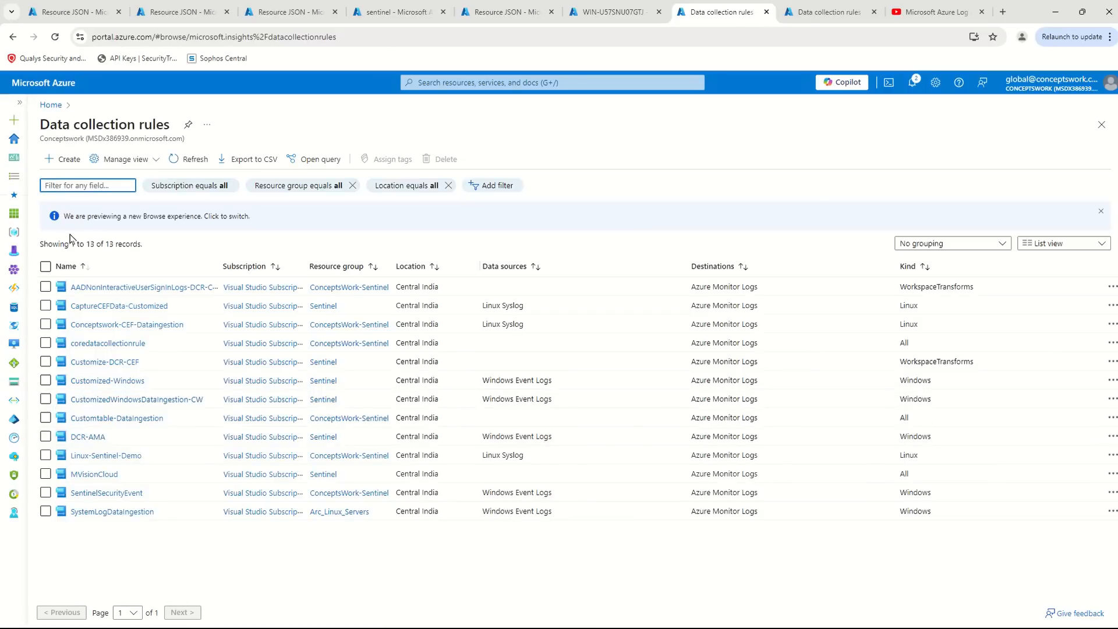
click(102, 493)
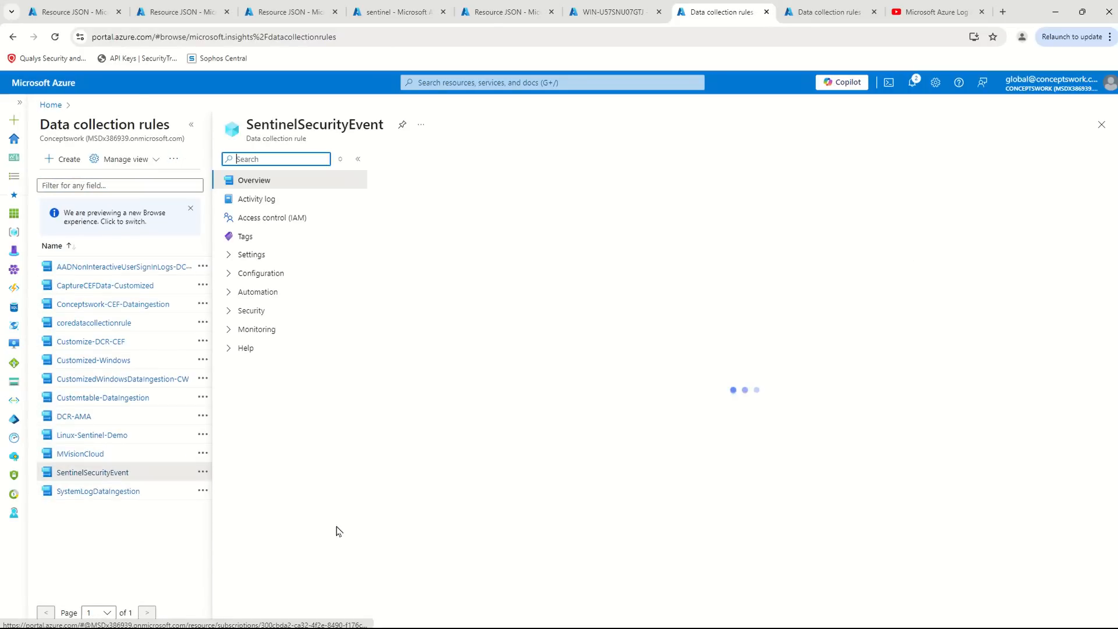
- Collapse the rules list and open SentinelSecurityEvent's resource JSON to compare its immutableId with the ID in the server's configuration file
click(191, 125)
click(1082, 182)
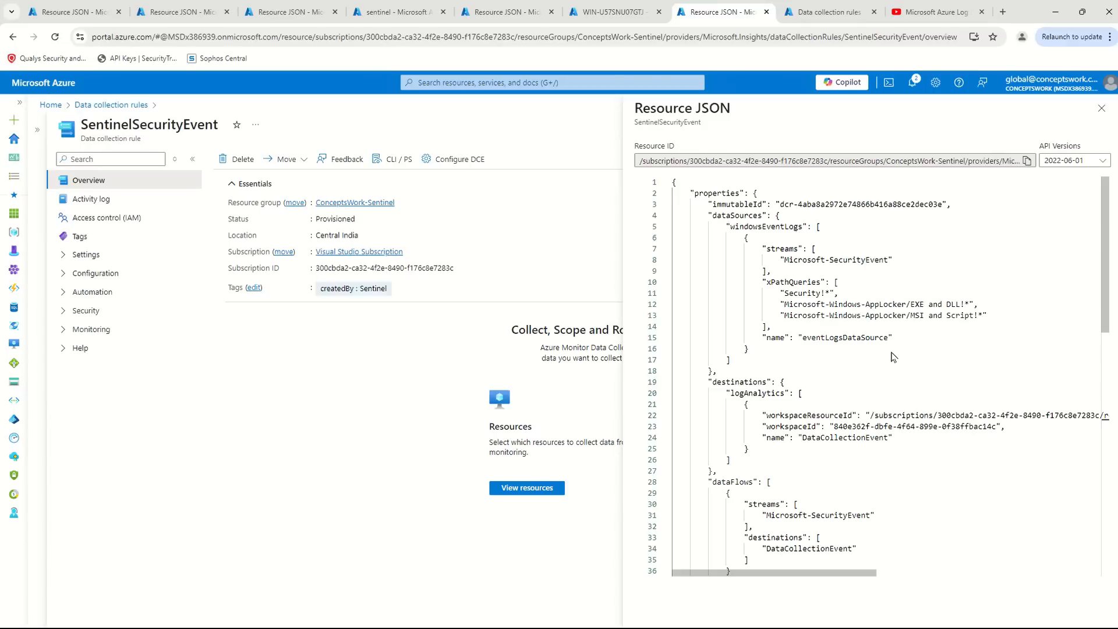
drag(778, 206, 857, 206)
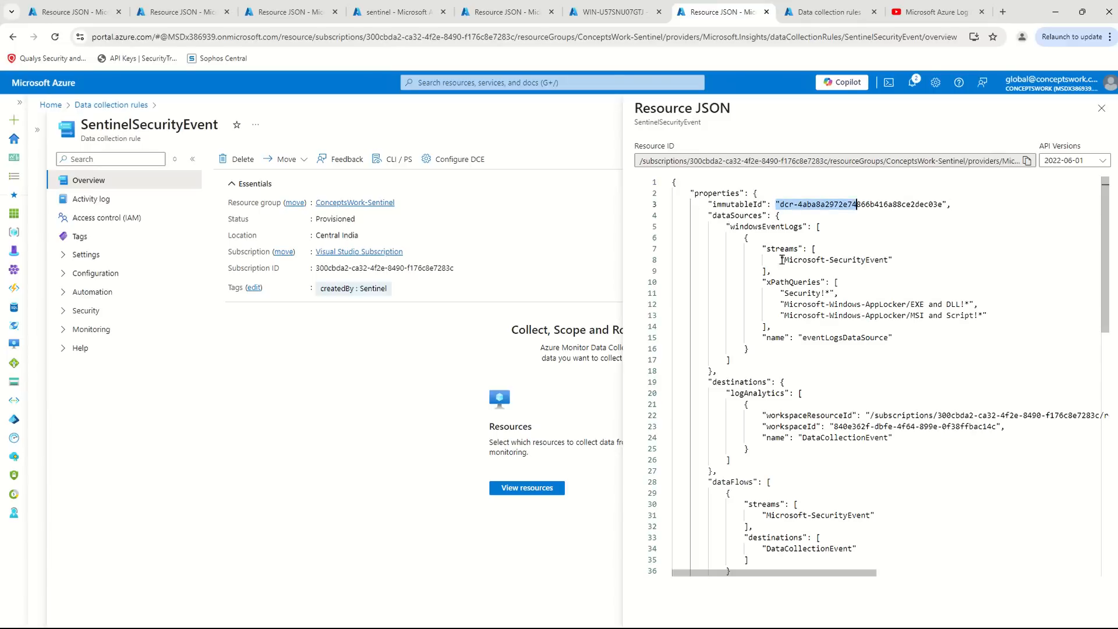
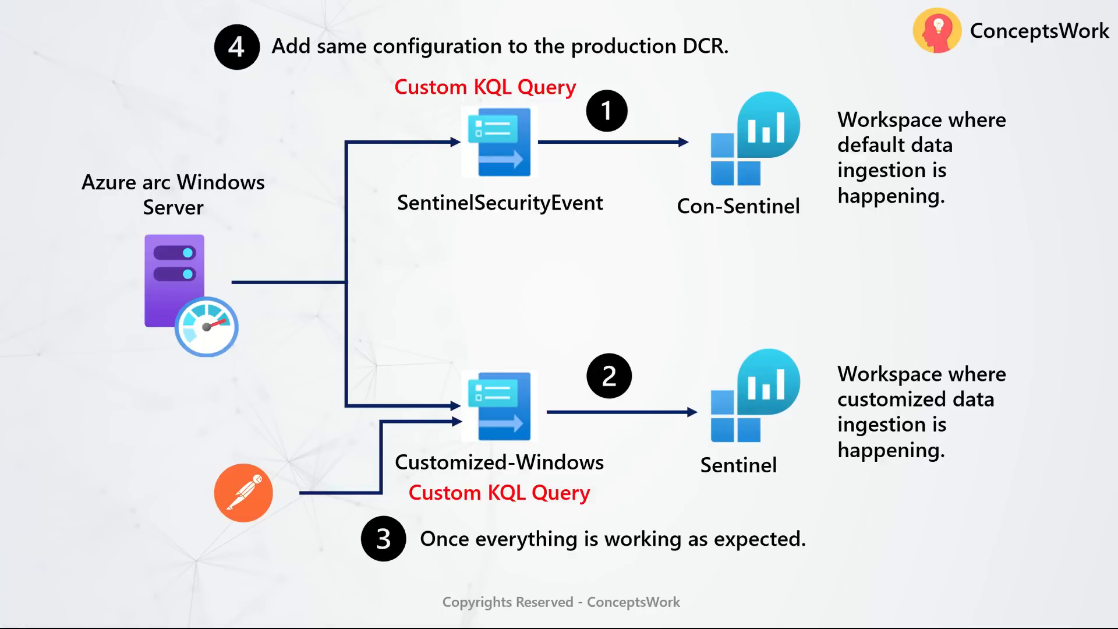
key(Right)
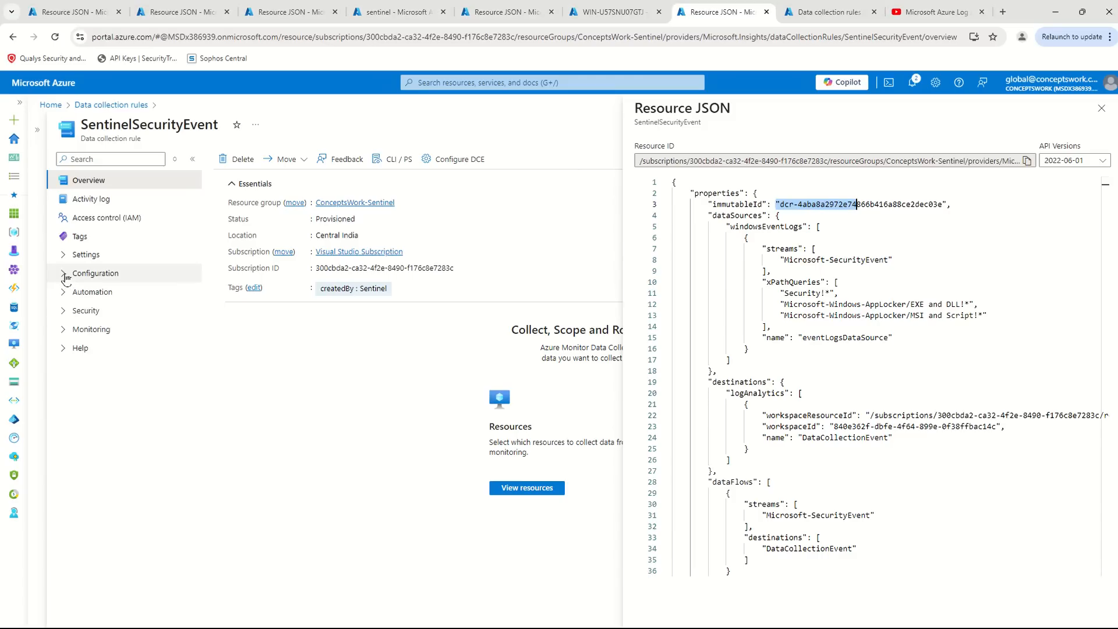
- Open the resources associated with the SentinelSecurityEvent data collection rule to check which machines it covers
click(95, 273)
click(99, 310)
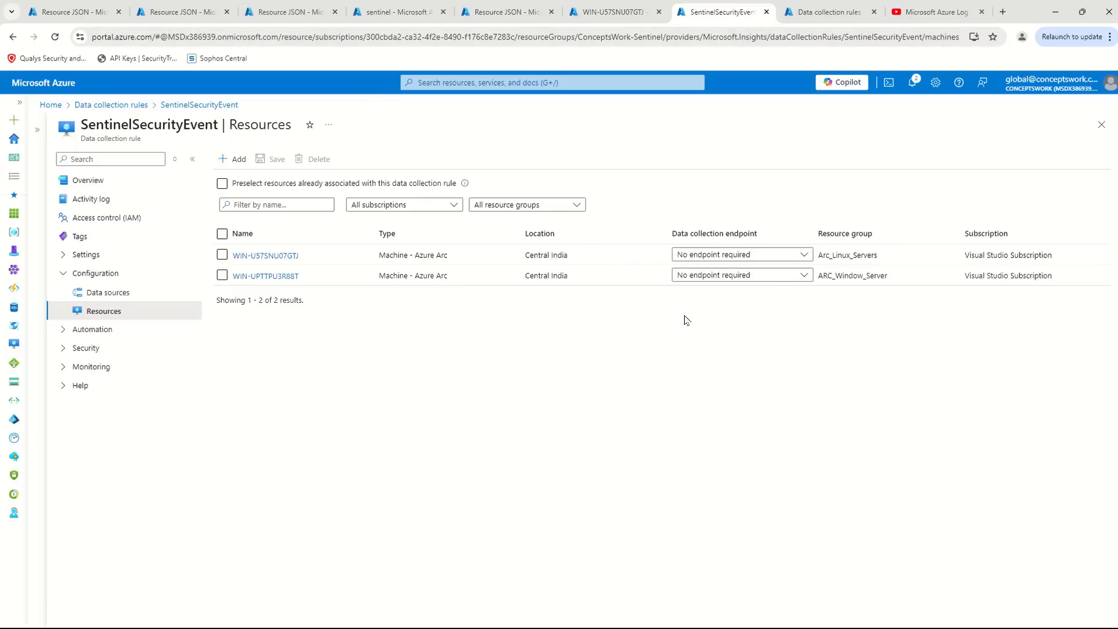
- Return to the CustomizedWindowsDataIngestion-CW rule's resource JSON and highlight its dataFlows section with the transformKql
click(612, 12)
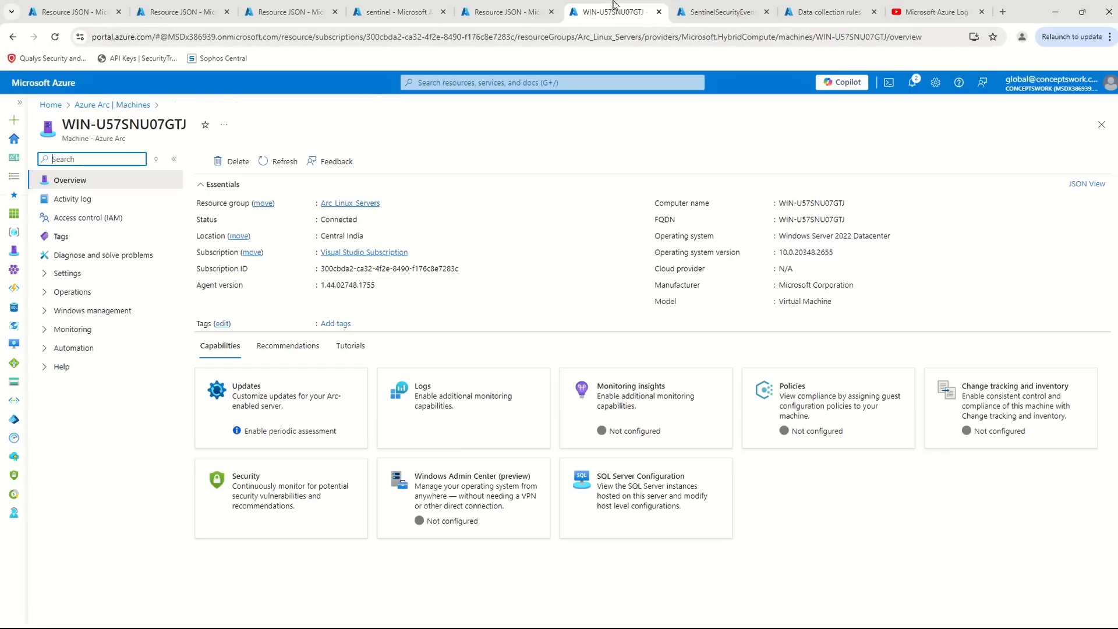
click(507, 12)
click(389, 13)
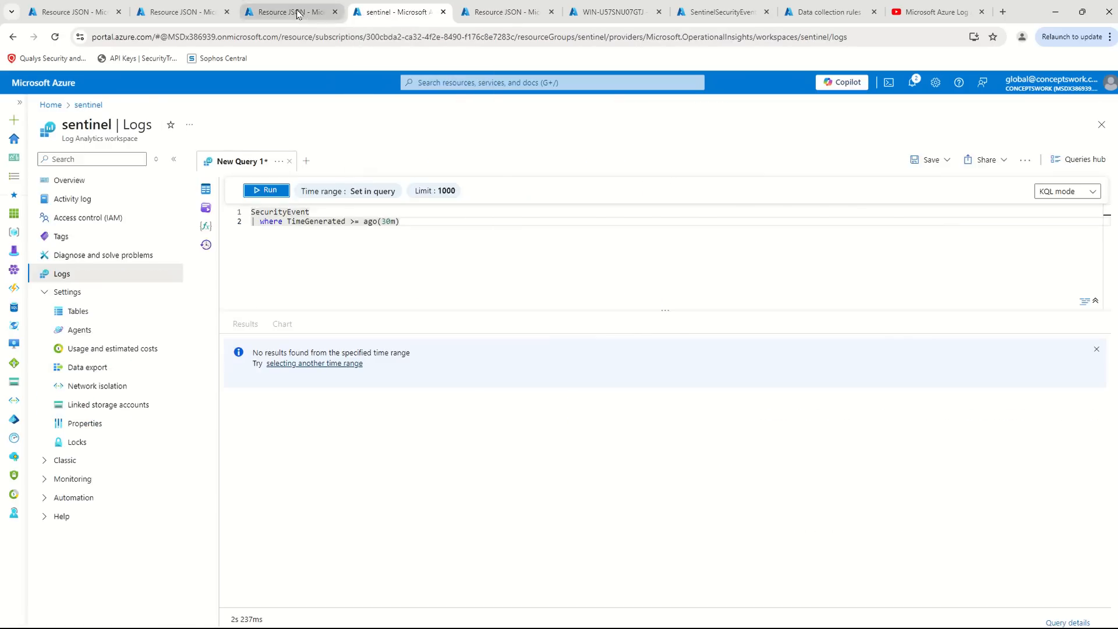
click(279, 13)
click(166, 11)
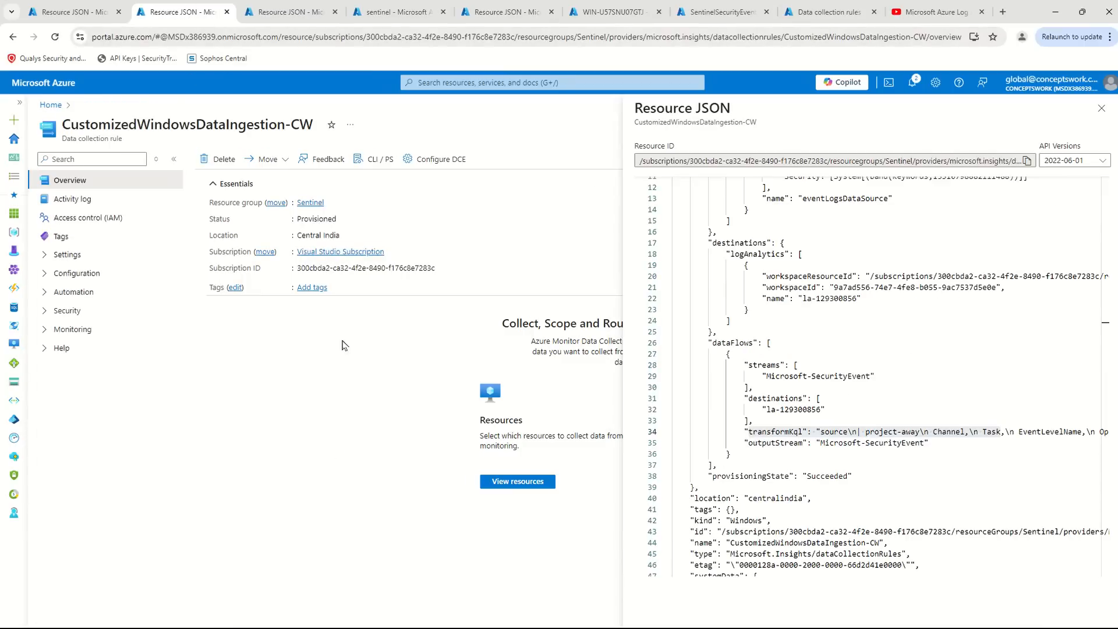
drag(737, 354, 844, 443)
- Add the Azure Arc machine WIN-U57SNU07GTJ from the Arc_Linux_Servers resource group to the CustomizedWindowsDataIngestion-CW rule's resources
click(73, 329)
click(76, 273)
click(97, 314)
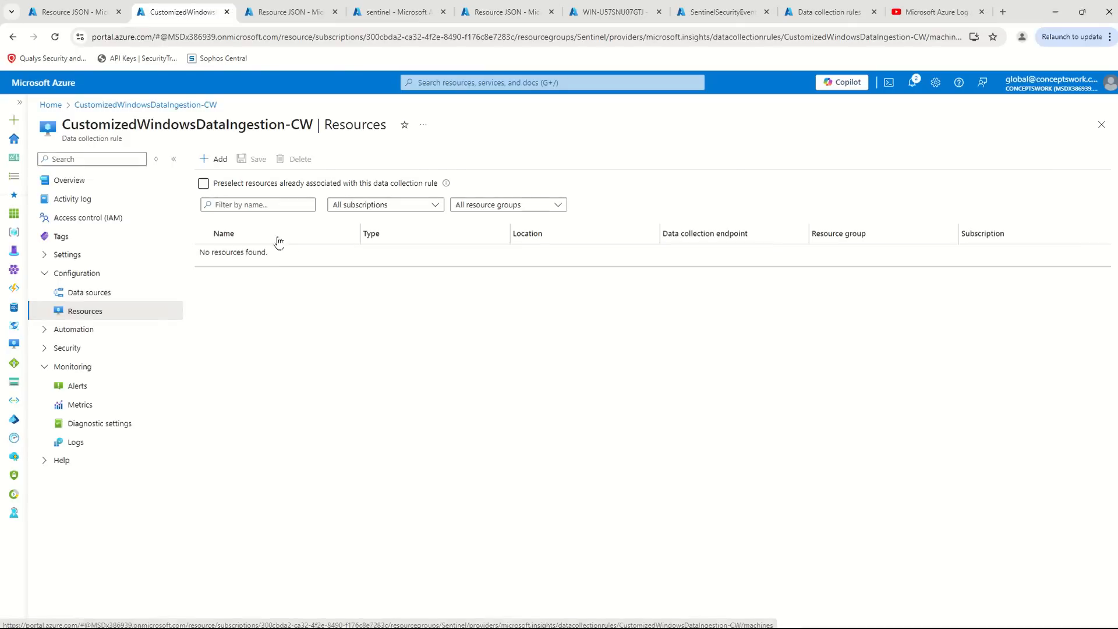
click(215, 162)
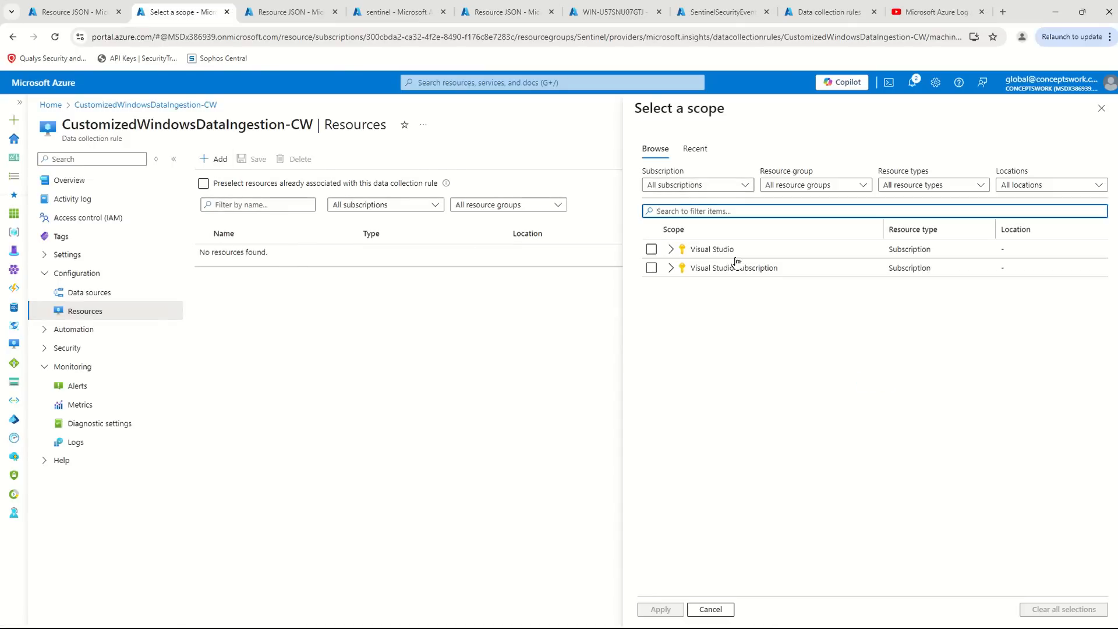
click(670, 250)
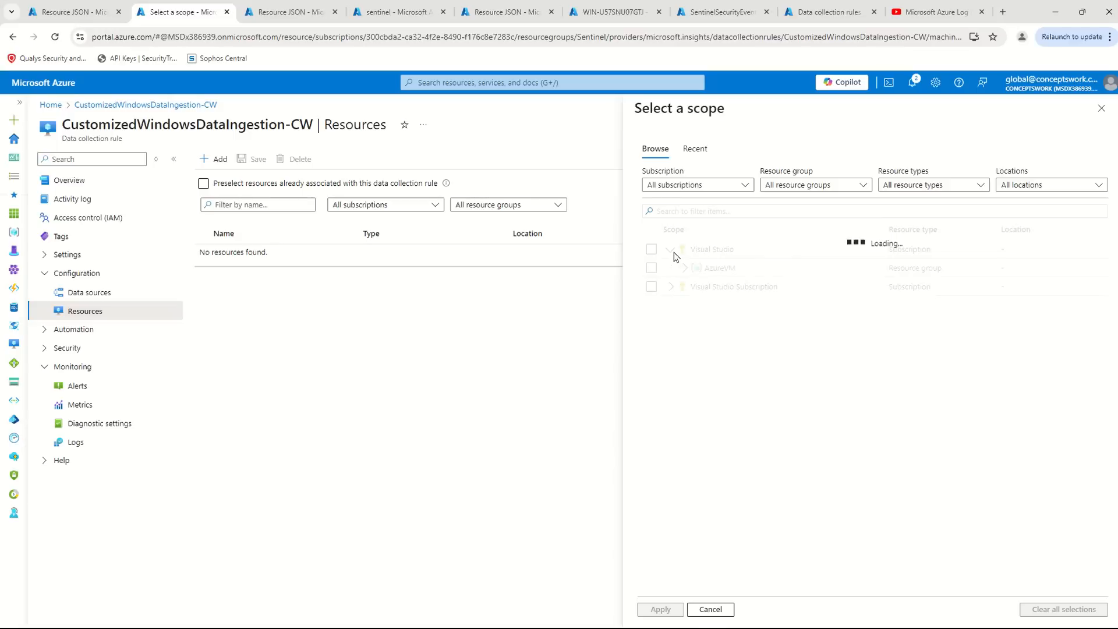
click(673, 289)
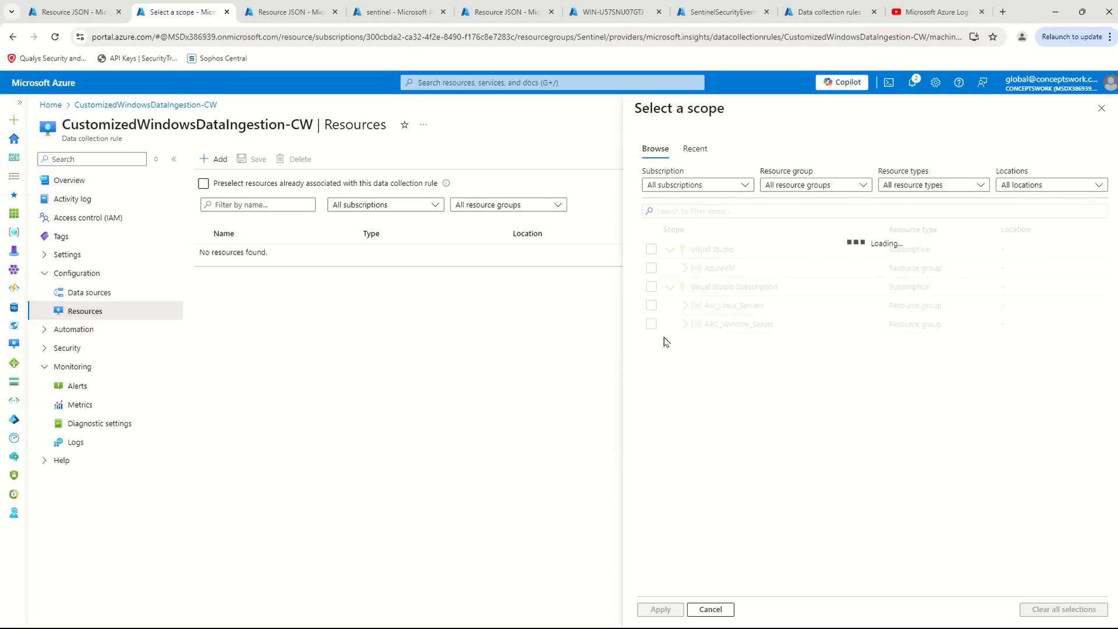
click(685, 305)
click(652, 324)
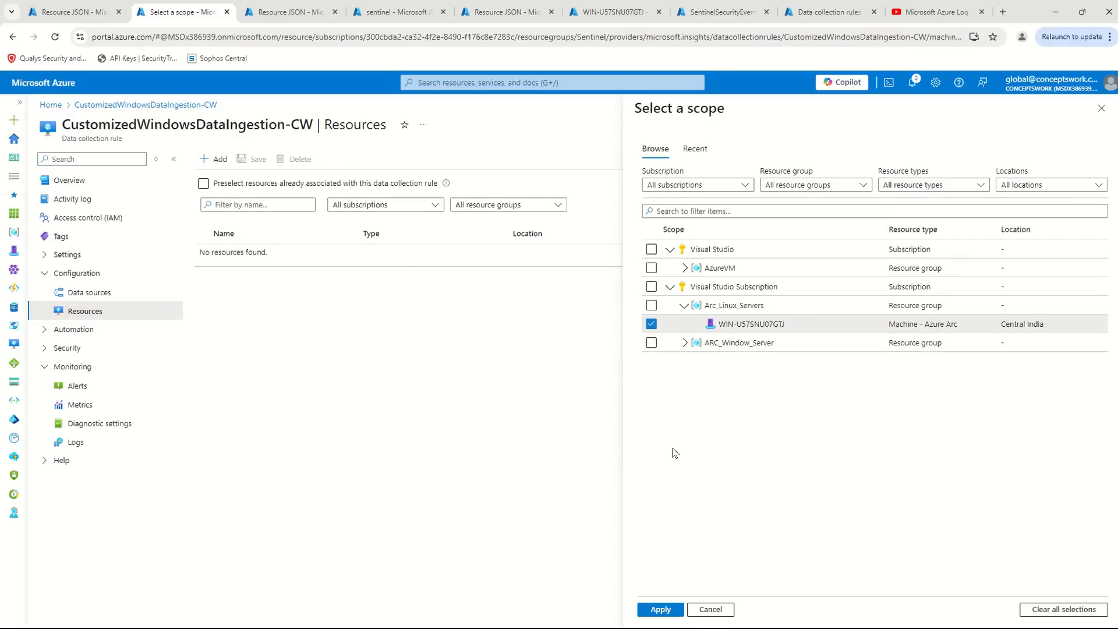
click(661, 610)
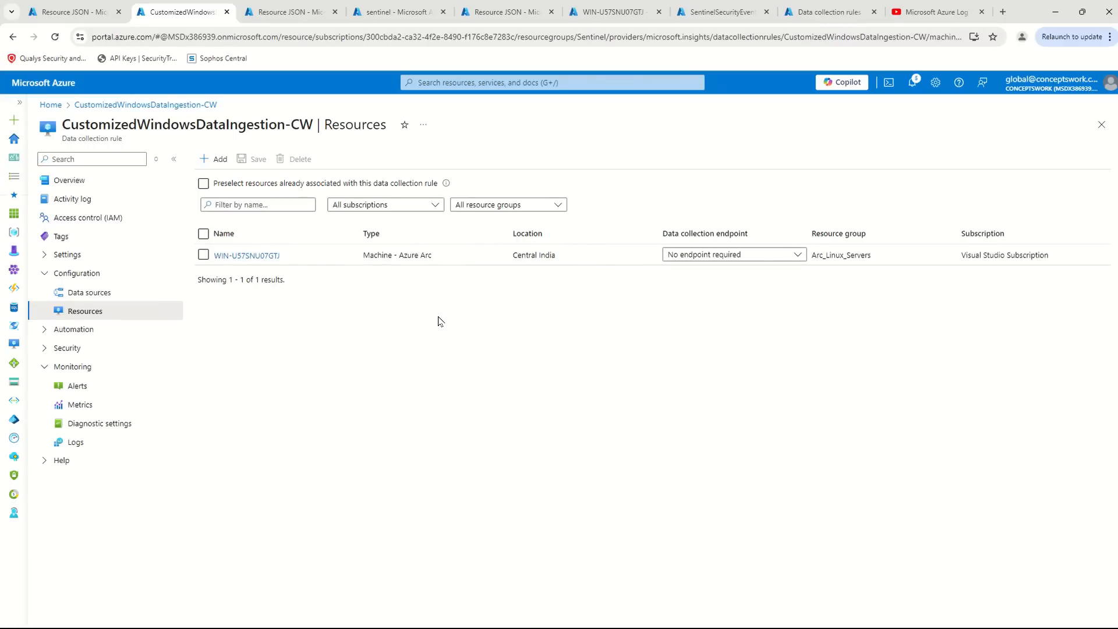
- Rerun the SecurityEvent query for the last 30 minutes in the sentinel workspace and collapse the workspace's navigation
click(397, 12)
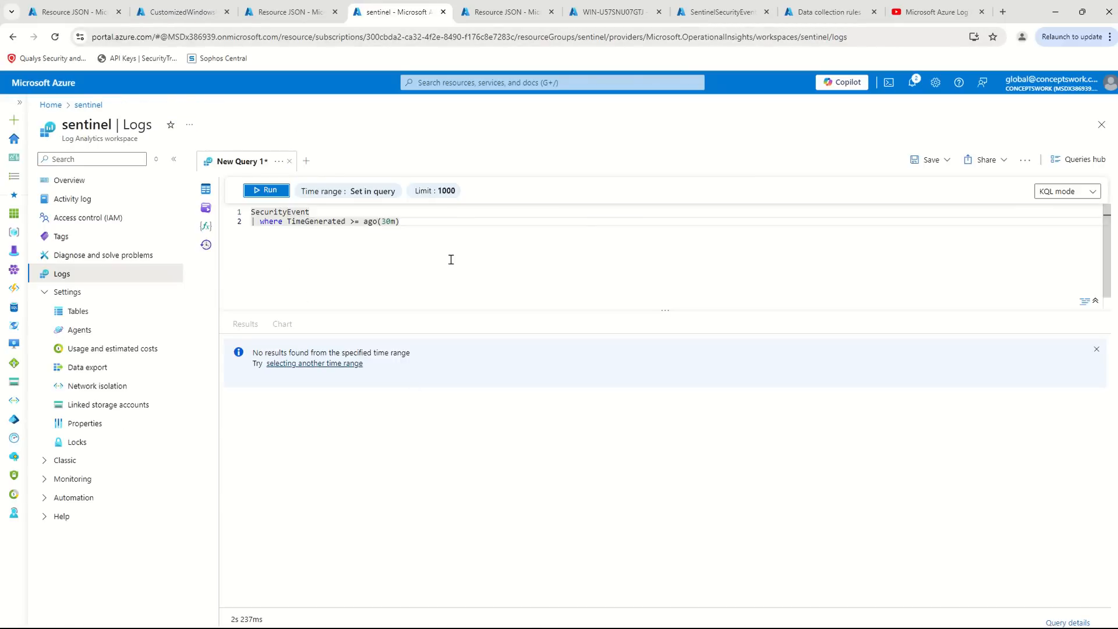
click(267, 191)
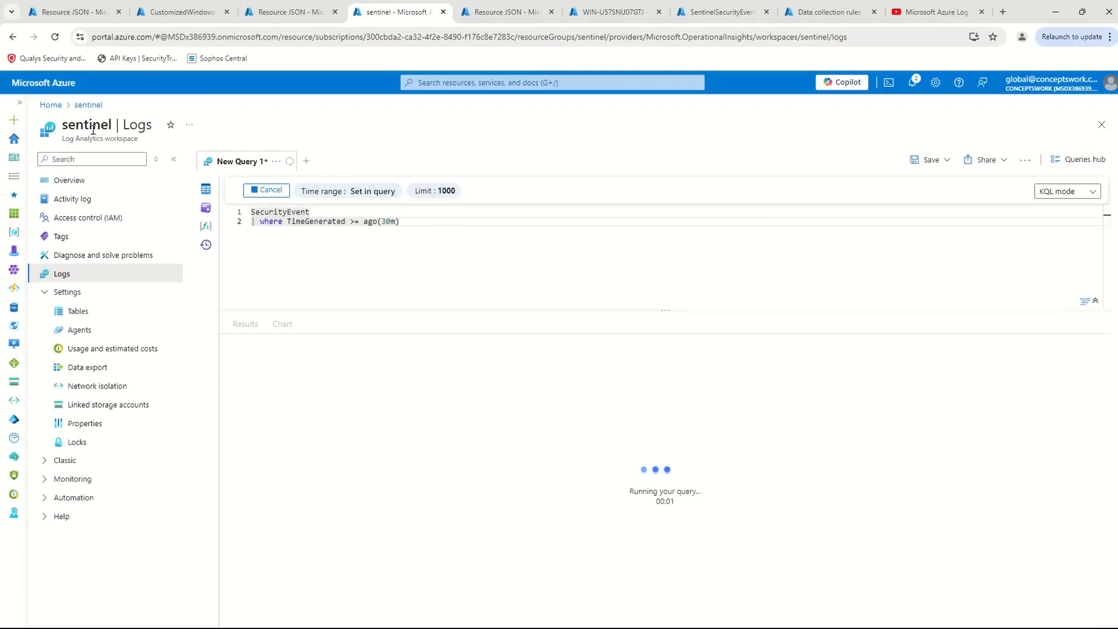
click(174, 159)
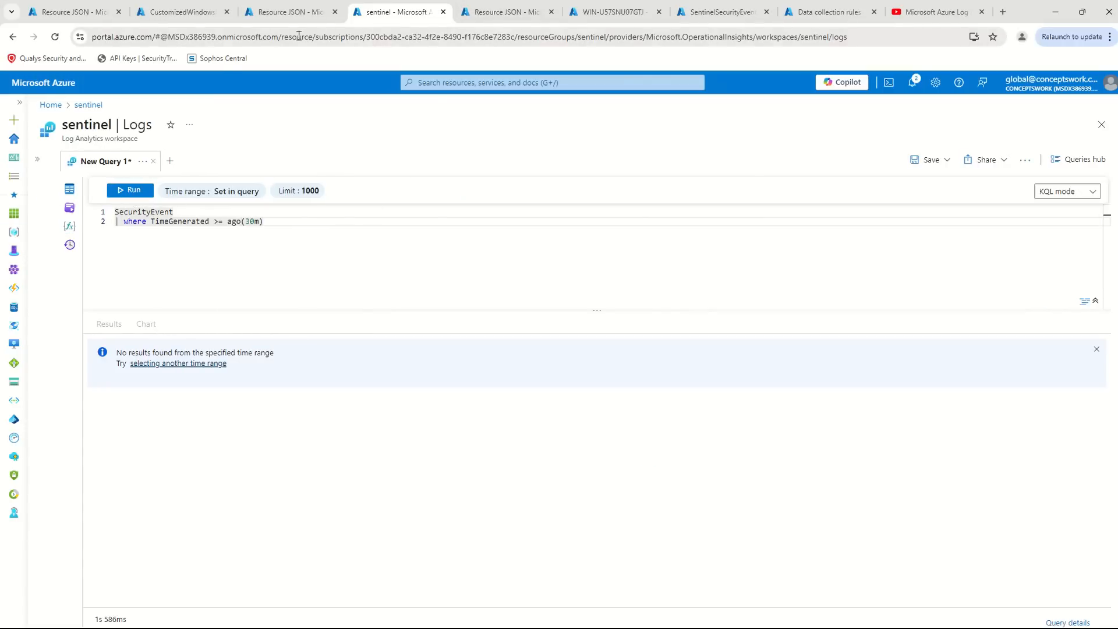
- Open the Con-Sentinel Log Analytics workspace's Logs, placed before the sentinel browser tab, with the navigation collapsed and the Queries hub dismissed
click(522, 11)
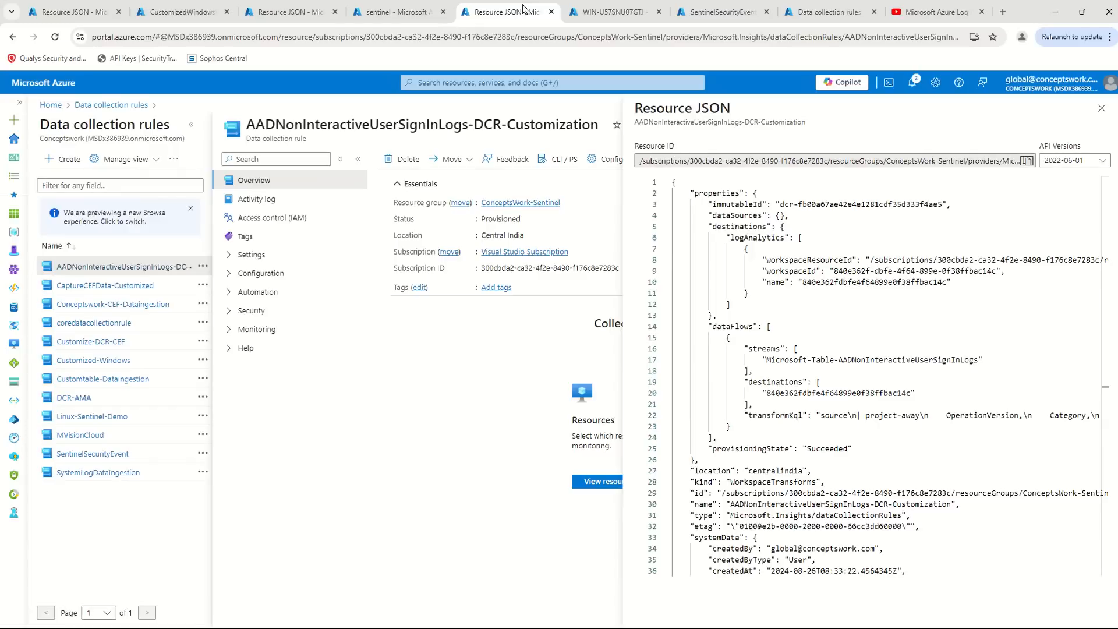
click(530, 83)
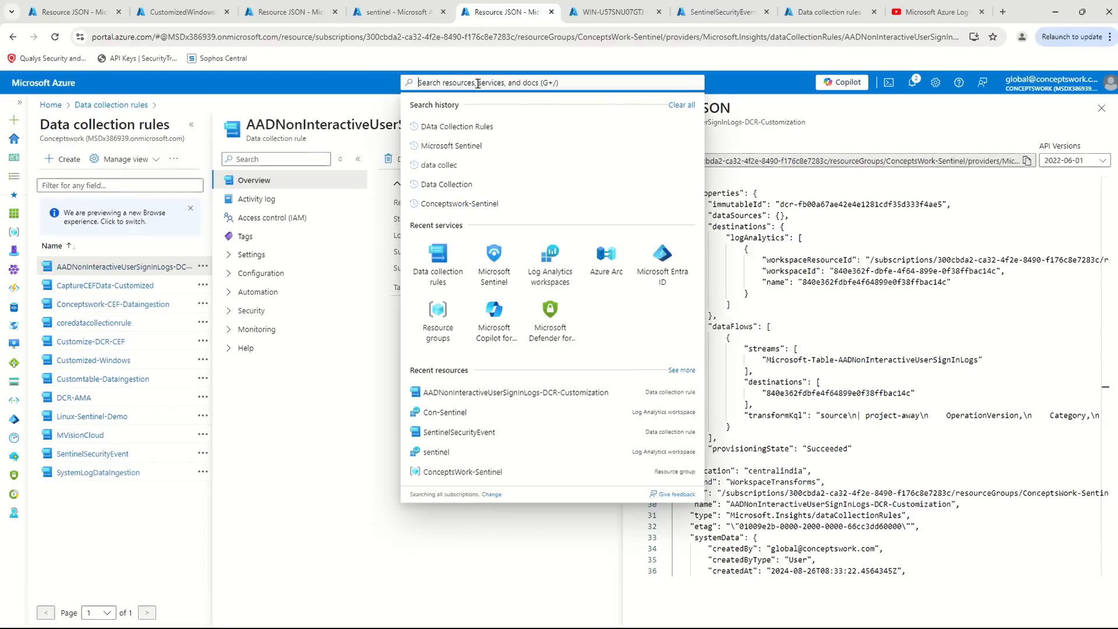
click(551, 285)
drag(524, 11, 417, 15)
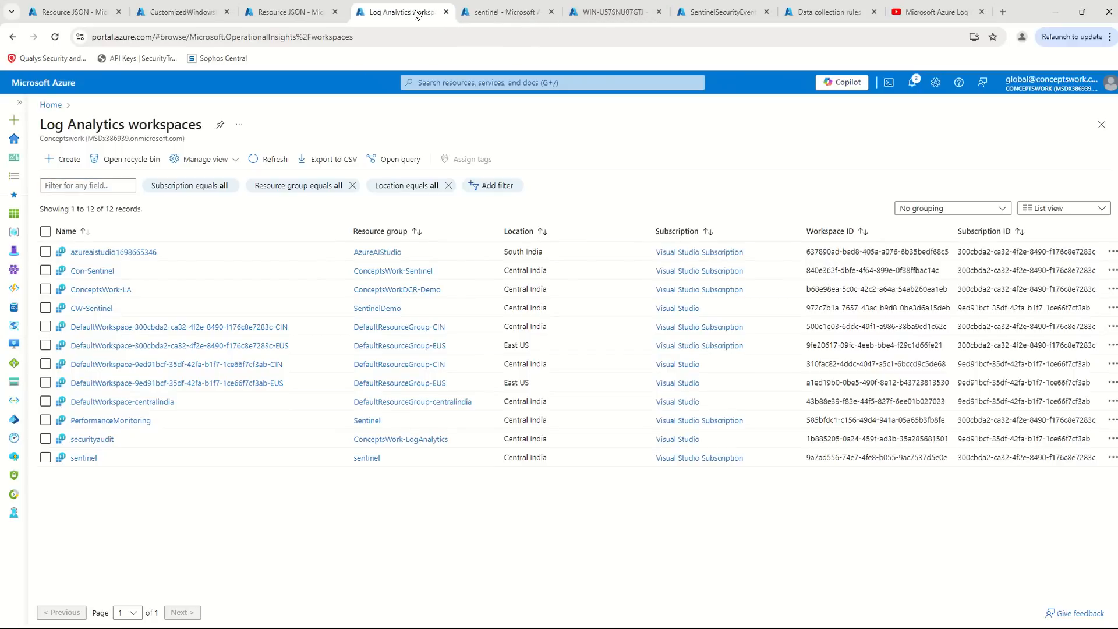
click(106, 271)
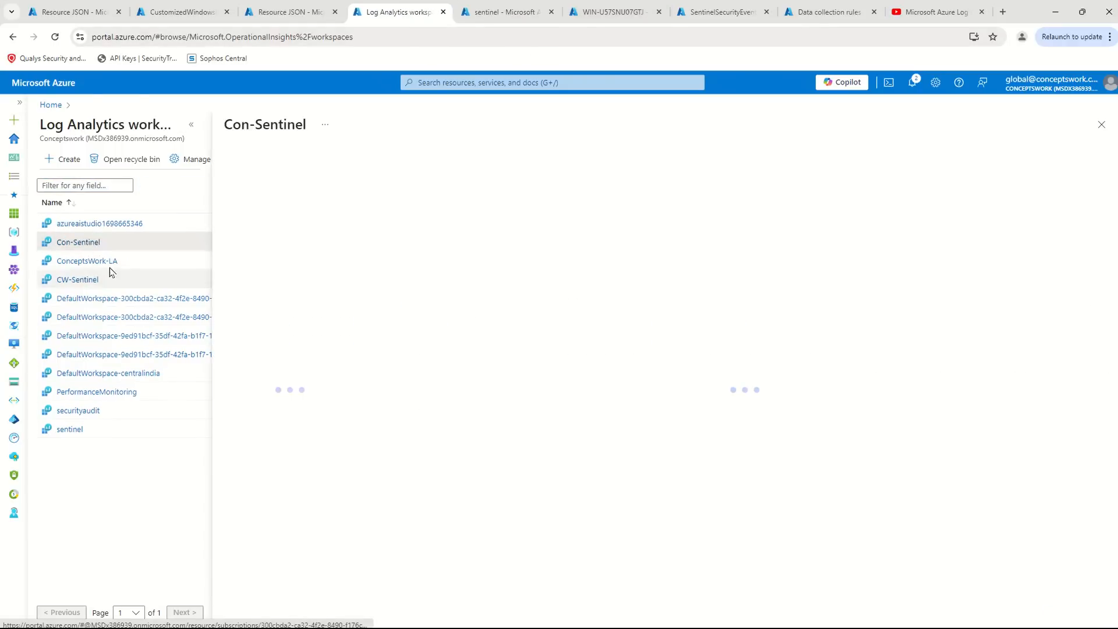
click(82, 274)
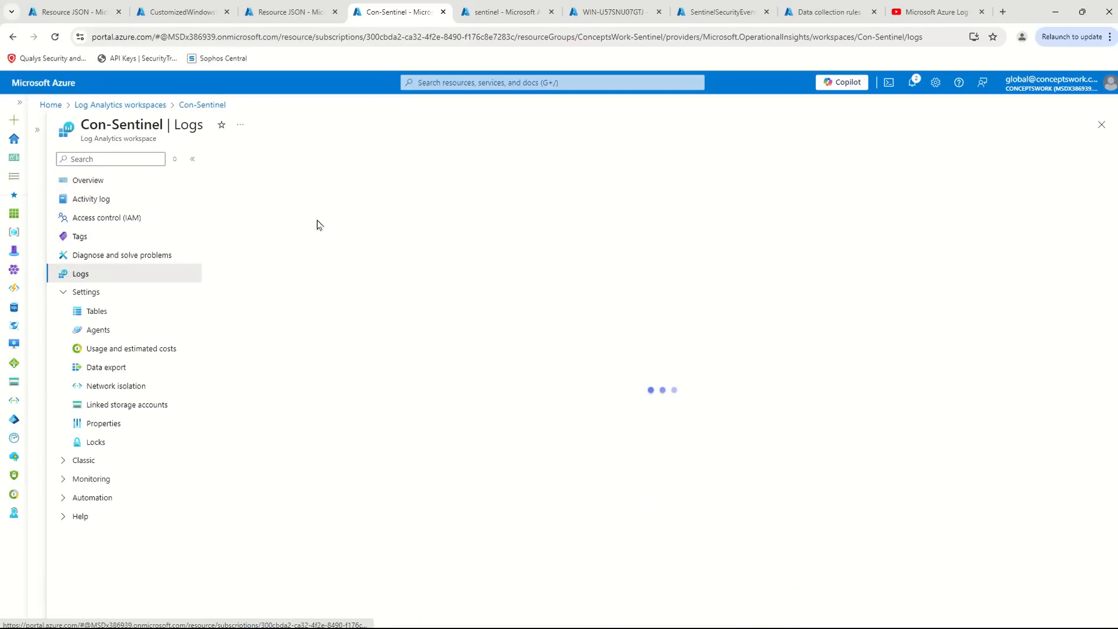
click(192, 159)
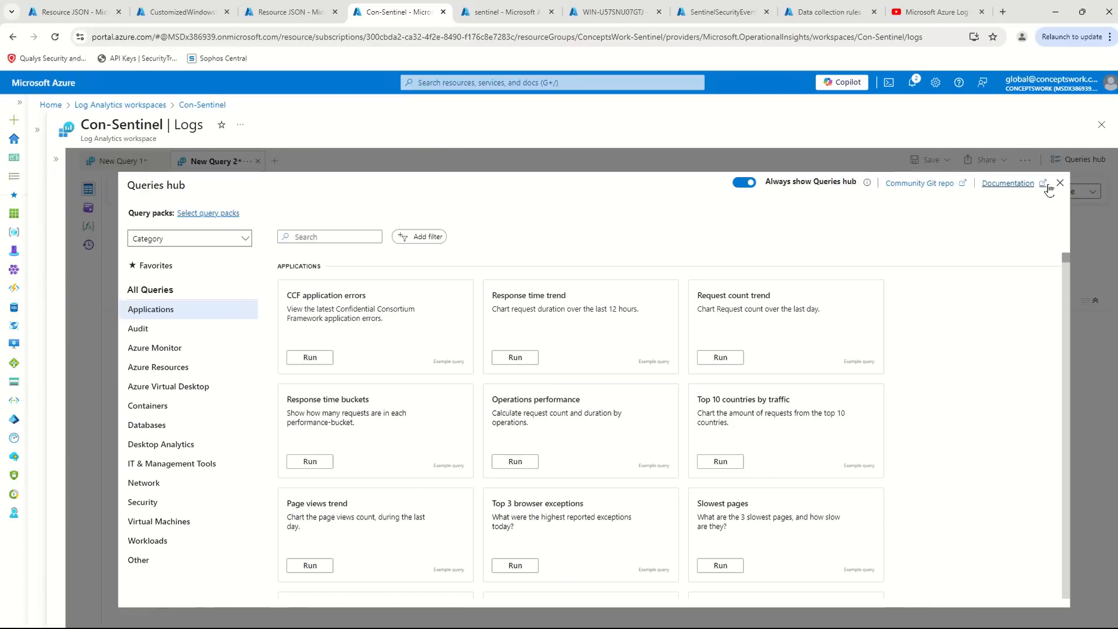
click(1061, 183)
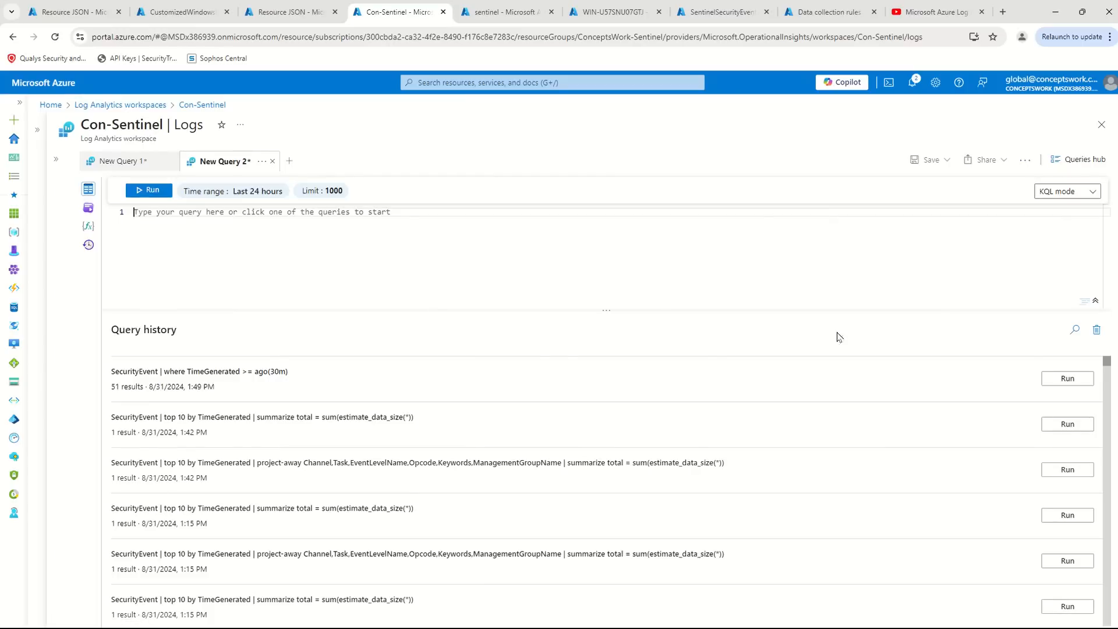
- Run the saved query for SecurityEvent records from the last 30 minutes in Con-Sentinel and sort the results by TimeGenerated, newest first
click(1067, 378)
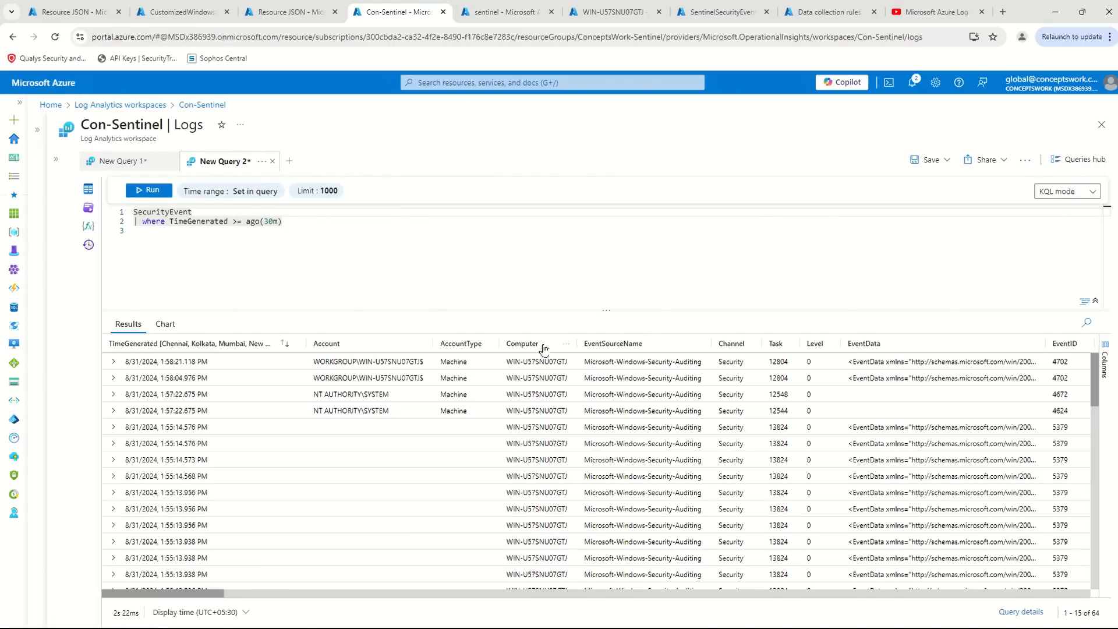
click(236, 348)
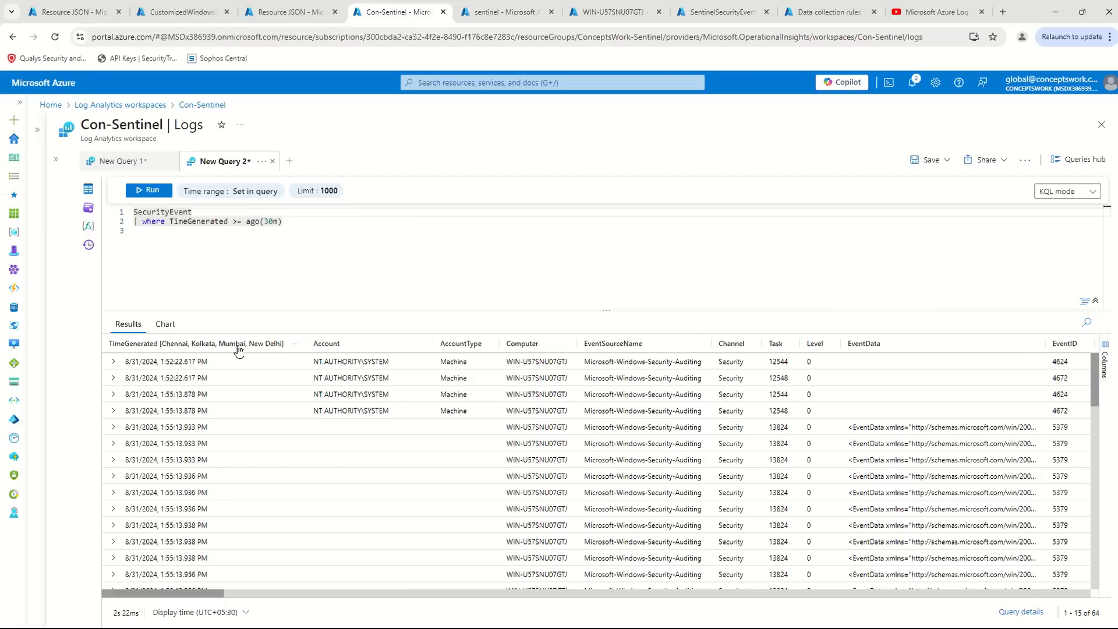
click(239, 348)
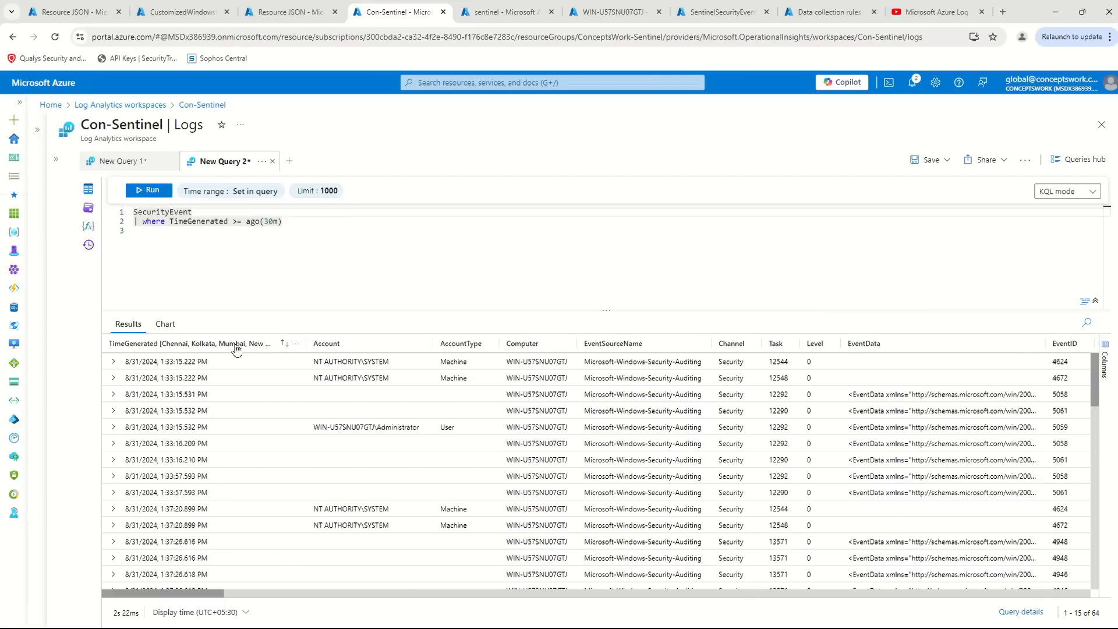
click(239, 348)
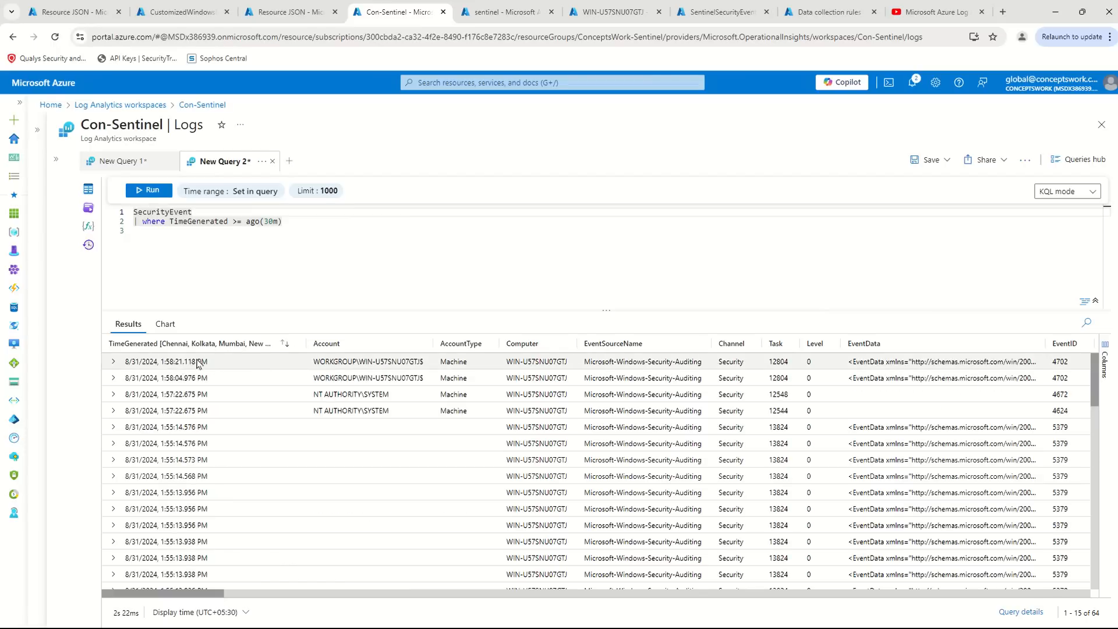
- Rerun the 30-minute SecurityEvent query in both the Con-Sentinel and sentinel workspaces to compare data ingestion
click(149, 190)
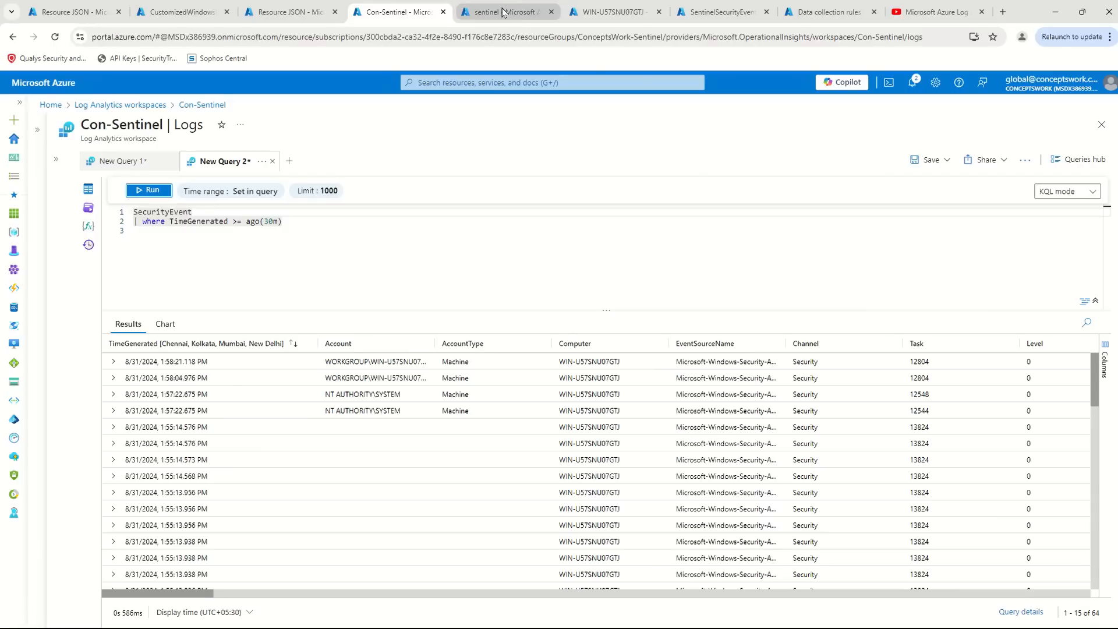
click(504, 13)
click(126, 192)
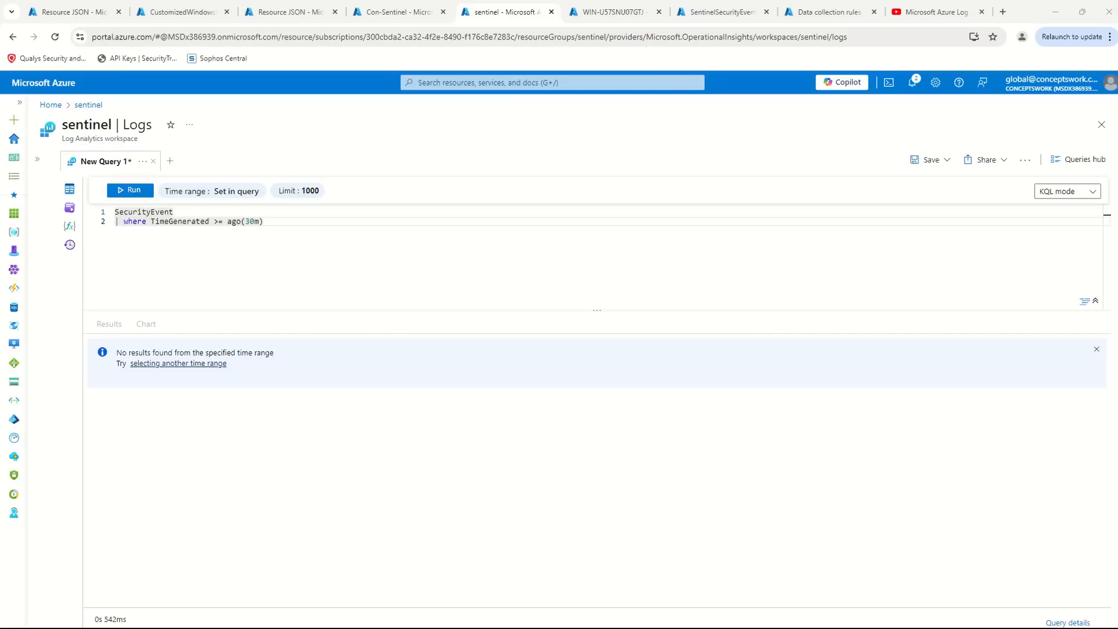
- Switch to the remote server session and check the configchunks folder for a newly delivered configuration file
key(alt+Tab)
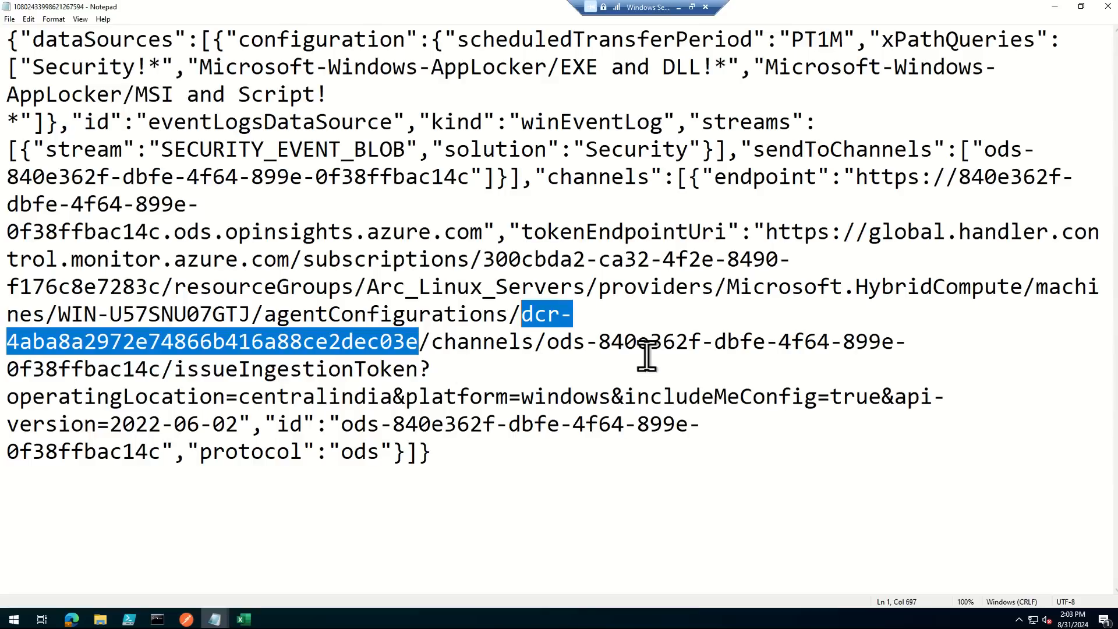
click(215, 619)
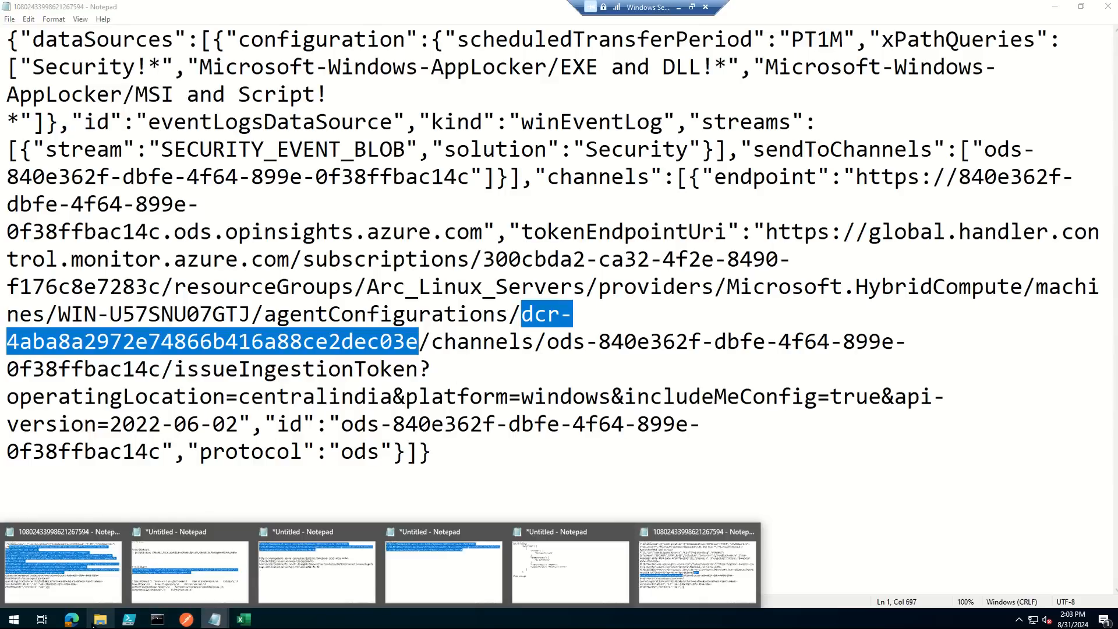
click(100, 619)
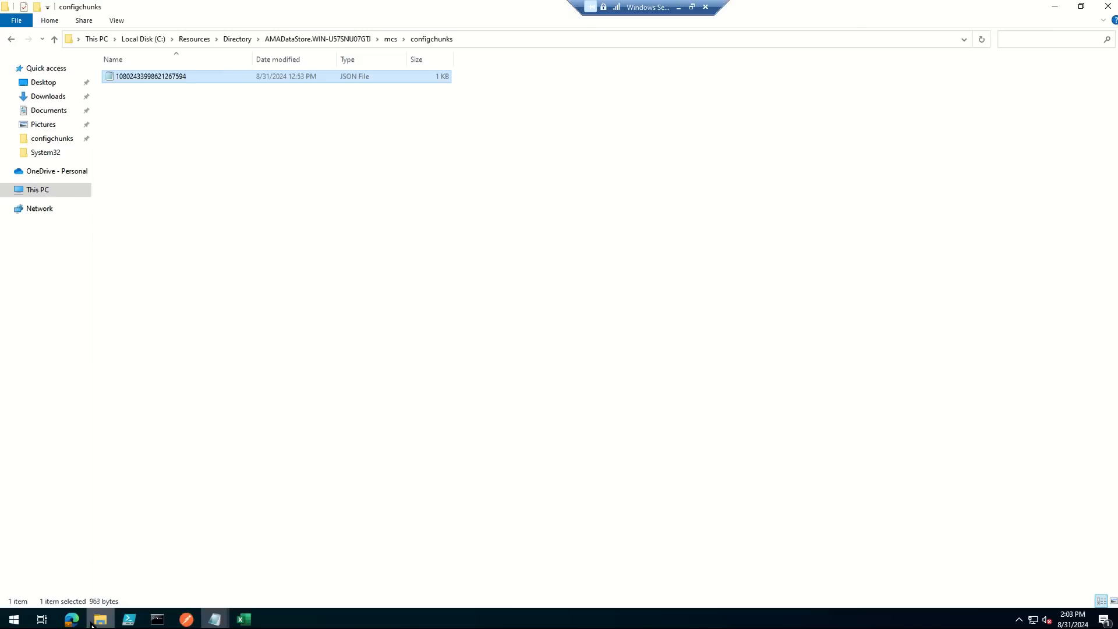
click(488, 39)
key(Escape)
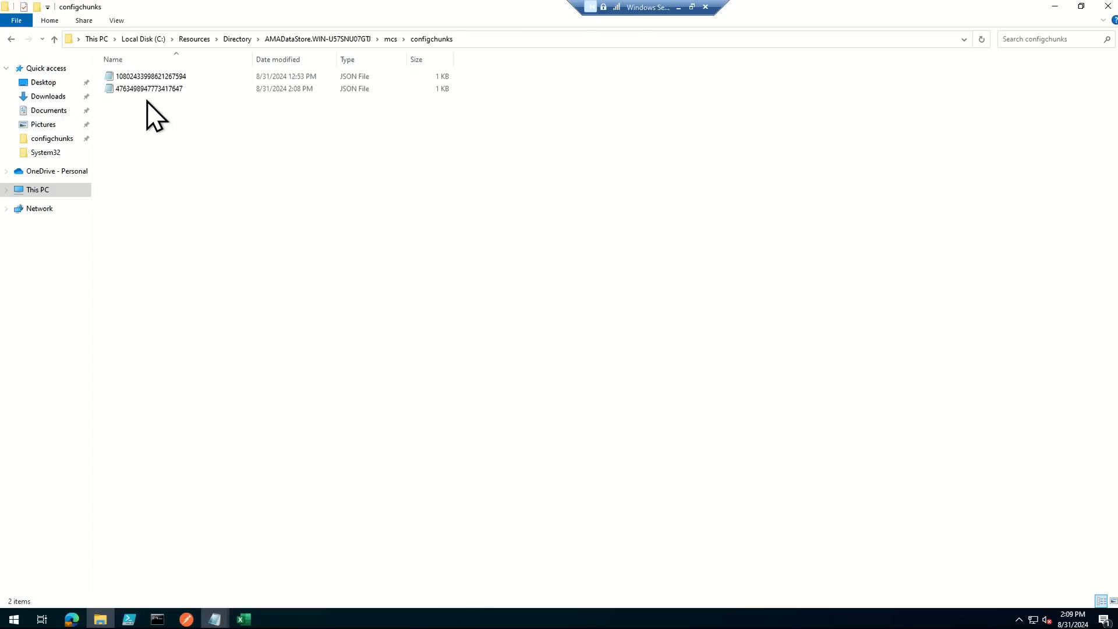
- Open the newer JSON file in configchunks in a maximized Notepad window and highlight the data collection rule ID after agentConfigurations
double_click(148, 92)
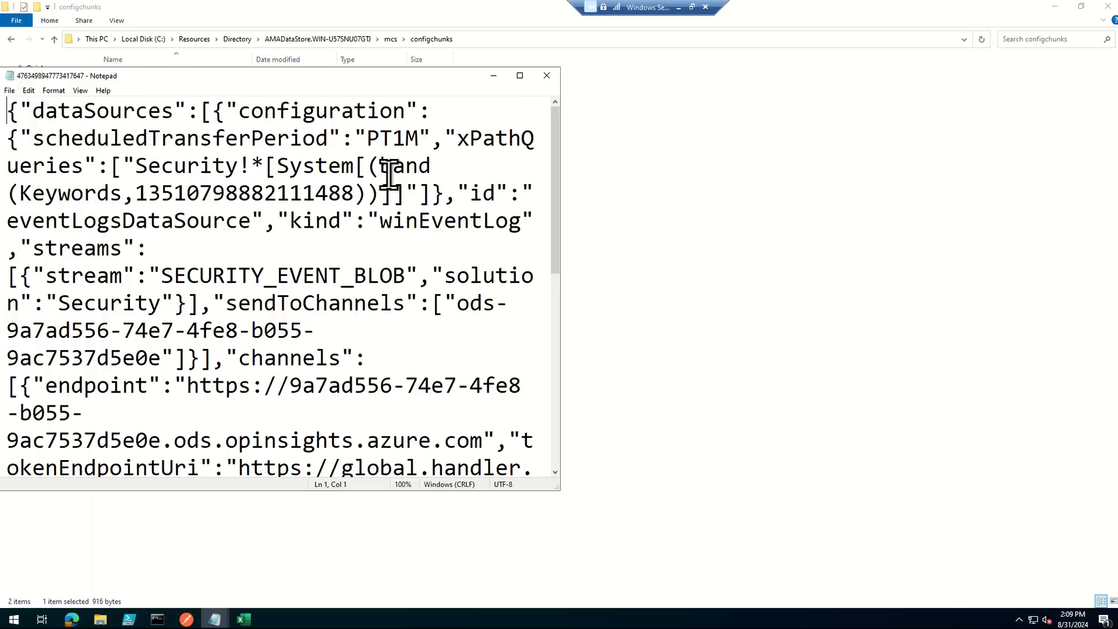
double_click(302, 78)
drag(603, 444, 105, 95)
click(461, 436)
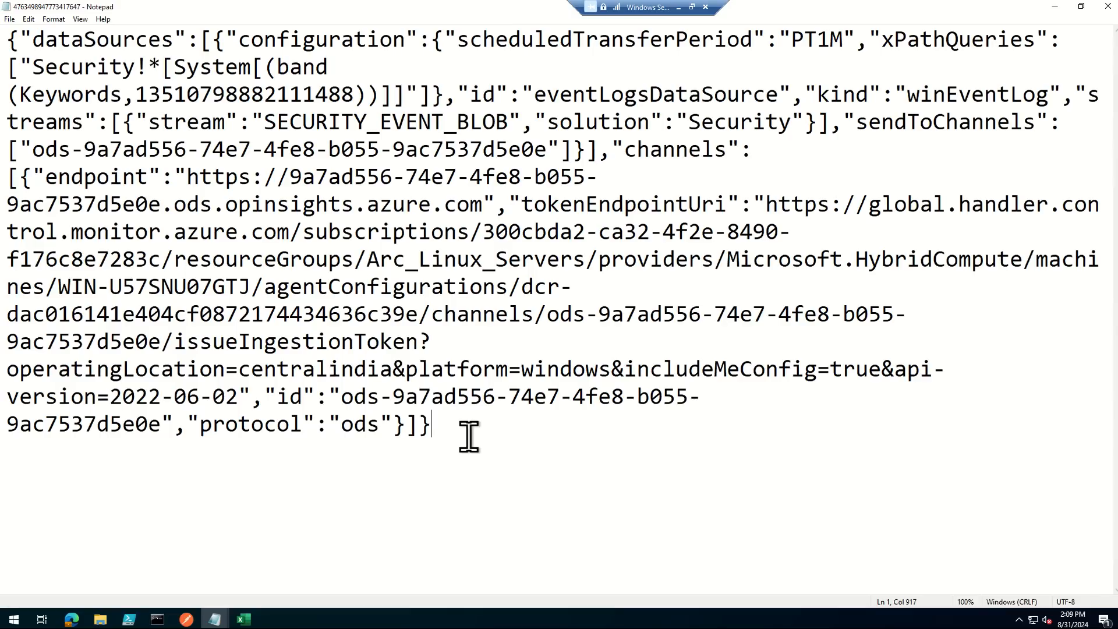
drag(8, 315, 418, 318)
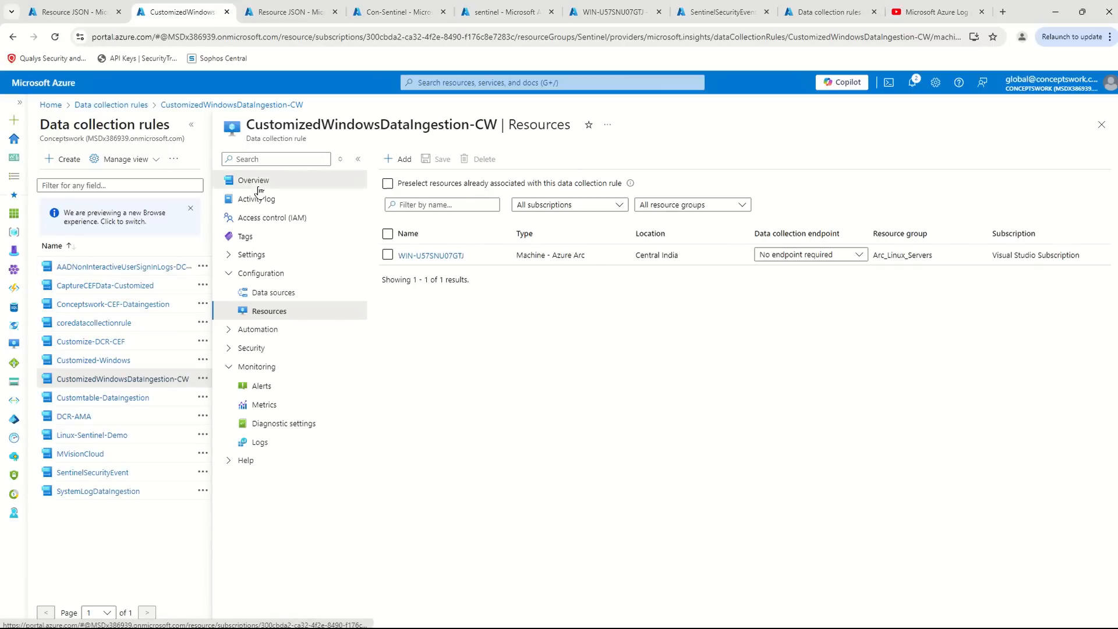
- Open the CustomizedWindowsDataIngestion-CW rule's resource JSON in the Azure portal from its overview
click(303, 180)
click(1065, 184)
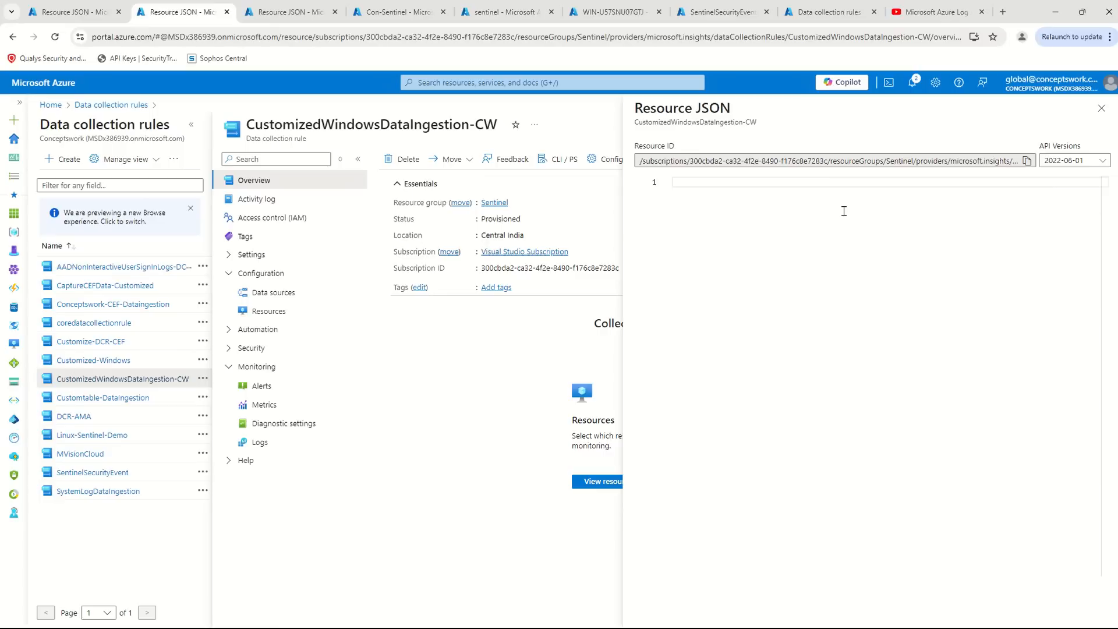
- Highlight the rule's immutableId in the resource JSON and rerun the 30-minute SecurityEvent query in the sentinel workspace
drag(788, 201, 912, 207)
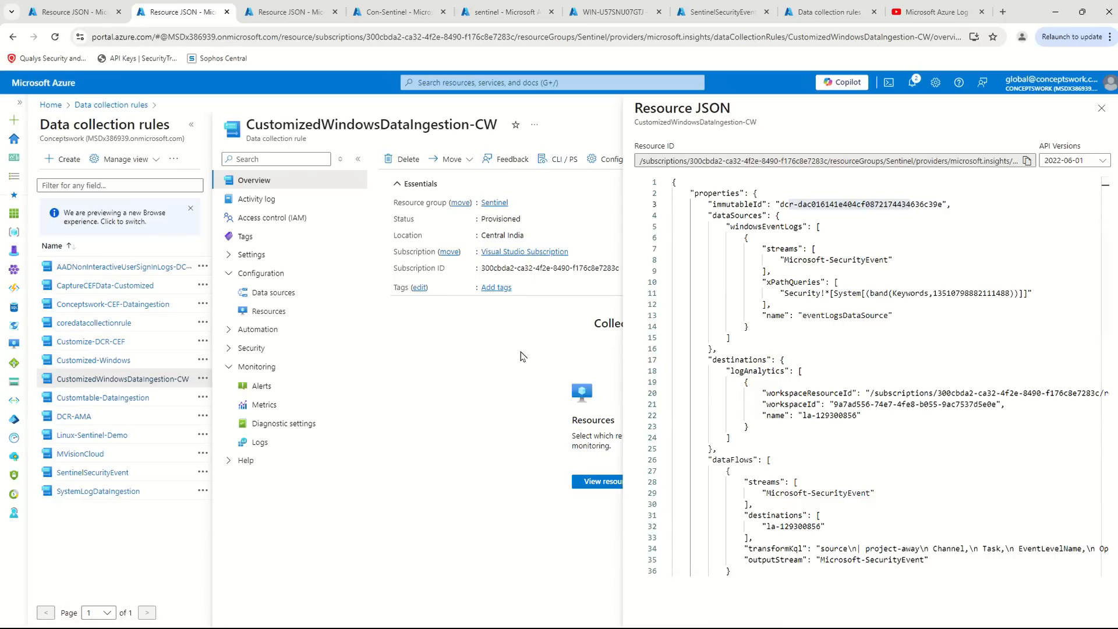
click(499, 12)
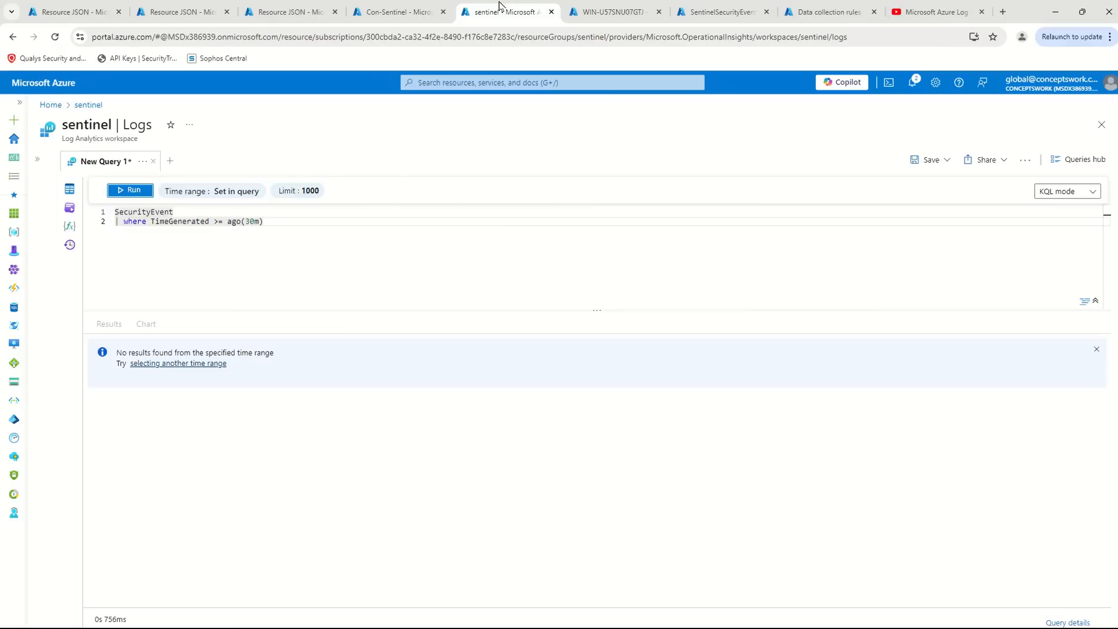
click(126, 195)
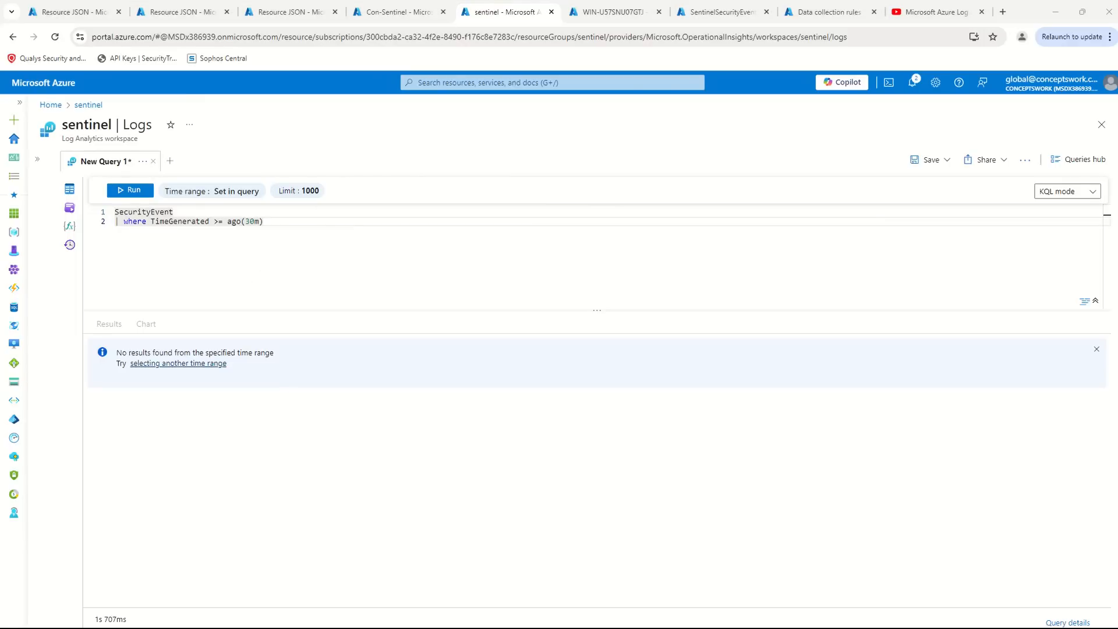
key(alt+Tab)
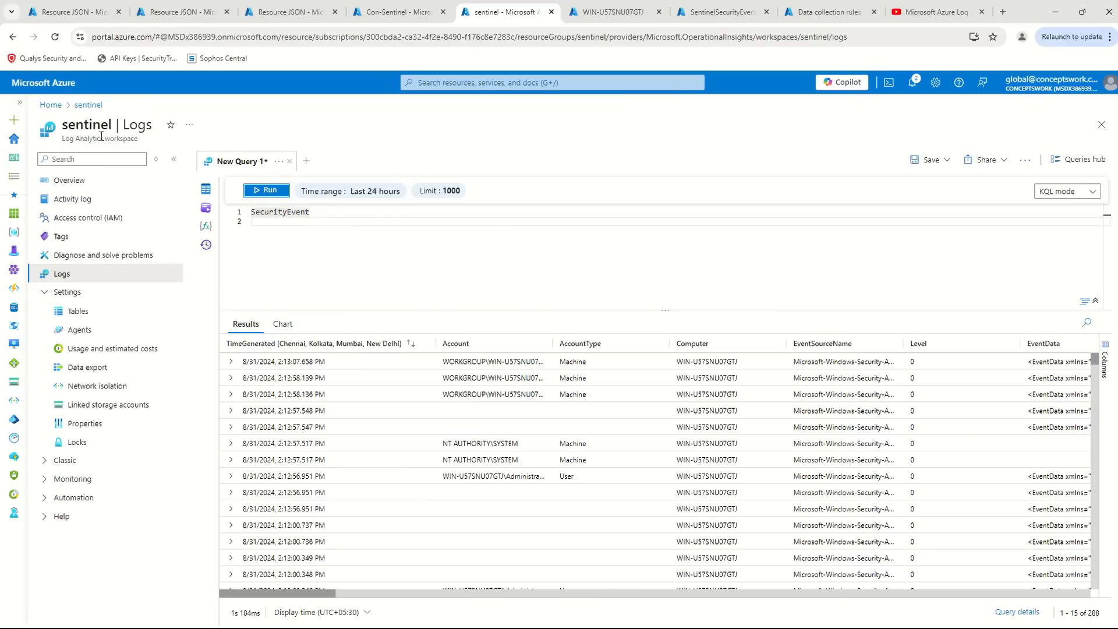
- Begin a project line under SecurityEvent in the sentinel query with the columns EventLevelName and Opcode
click(330, 247)
click(497, 593)
drag(497, 590, 135, 590)
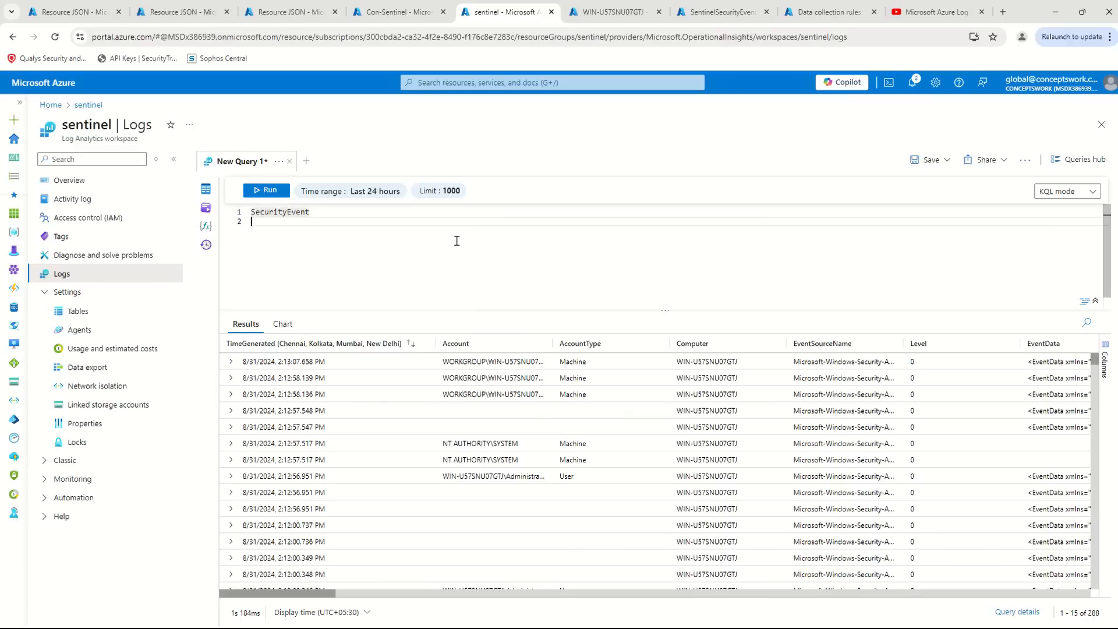
text(| pr)
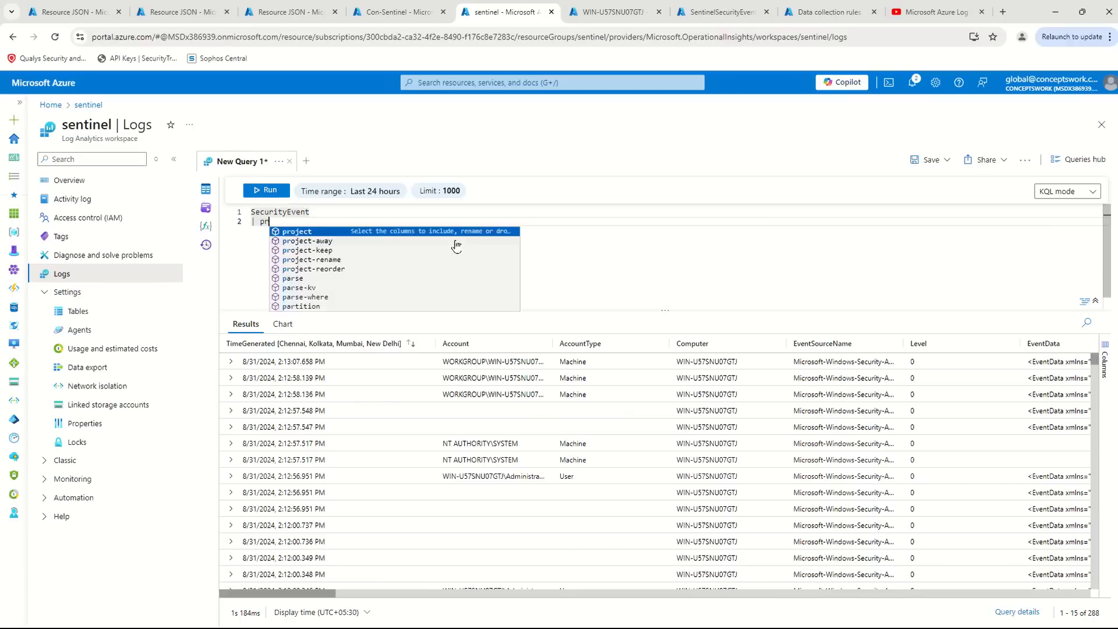
text(oject EventLevelName)
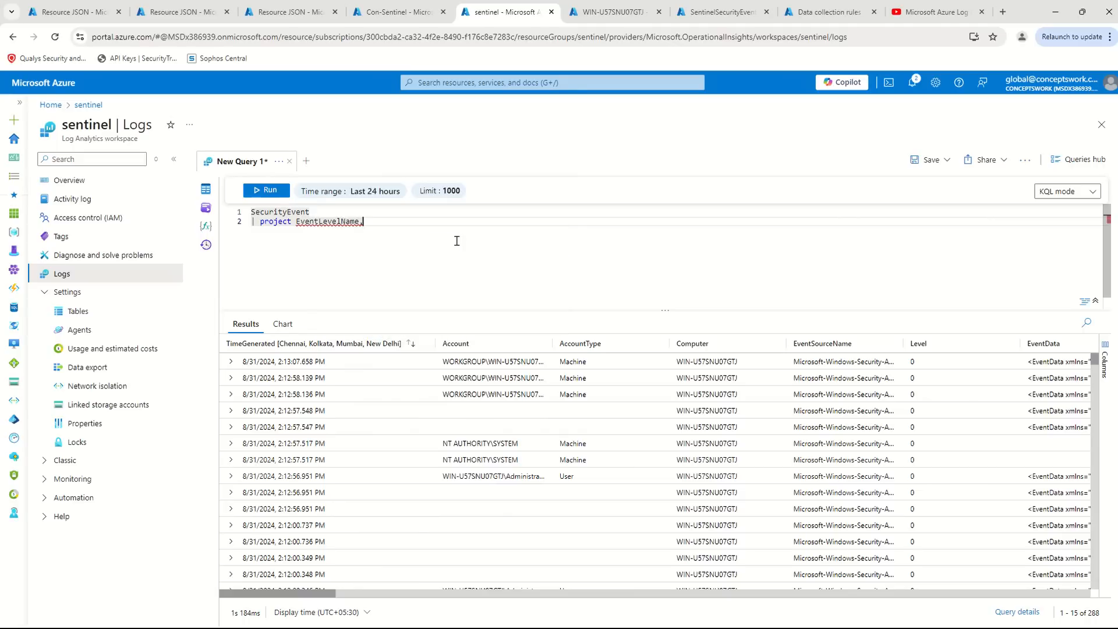
text(,Opcode,)
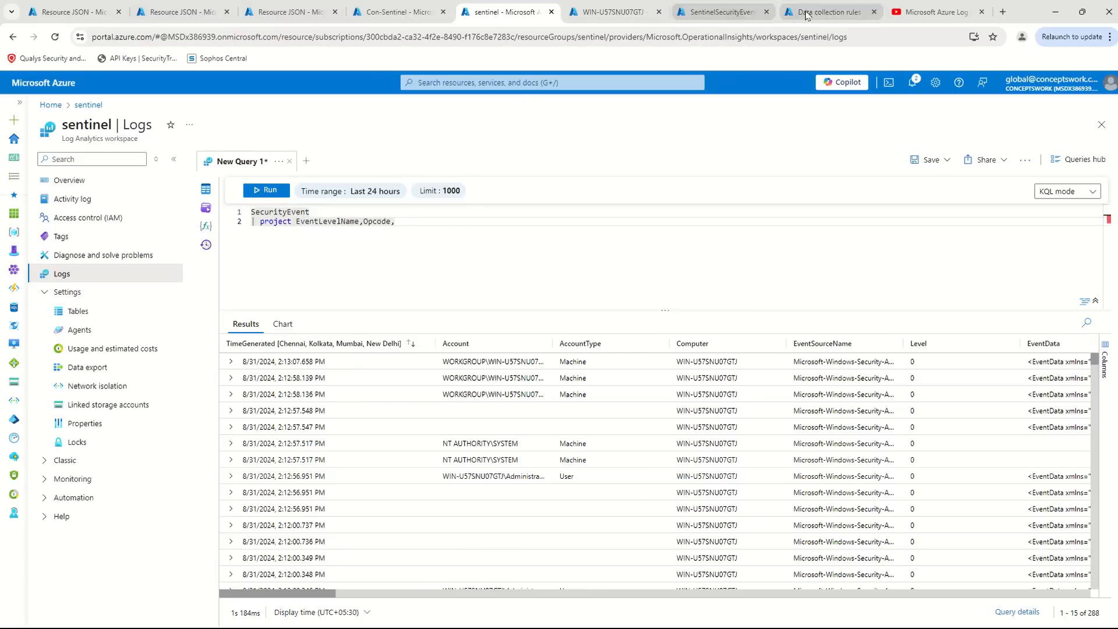
- Refresh the data collection rules list and check the transformKql columns in the CustomizedWindowsDataIngestion-CW rule's resource JSON
click(823, 16)
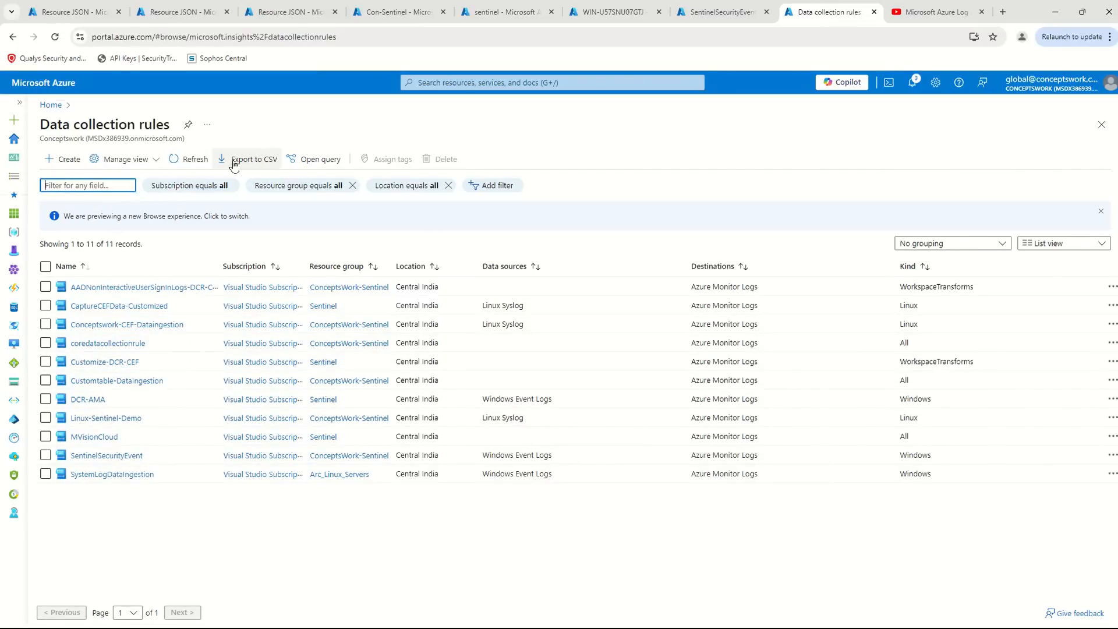
click(188, 159)
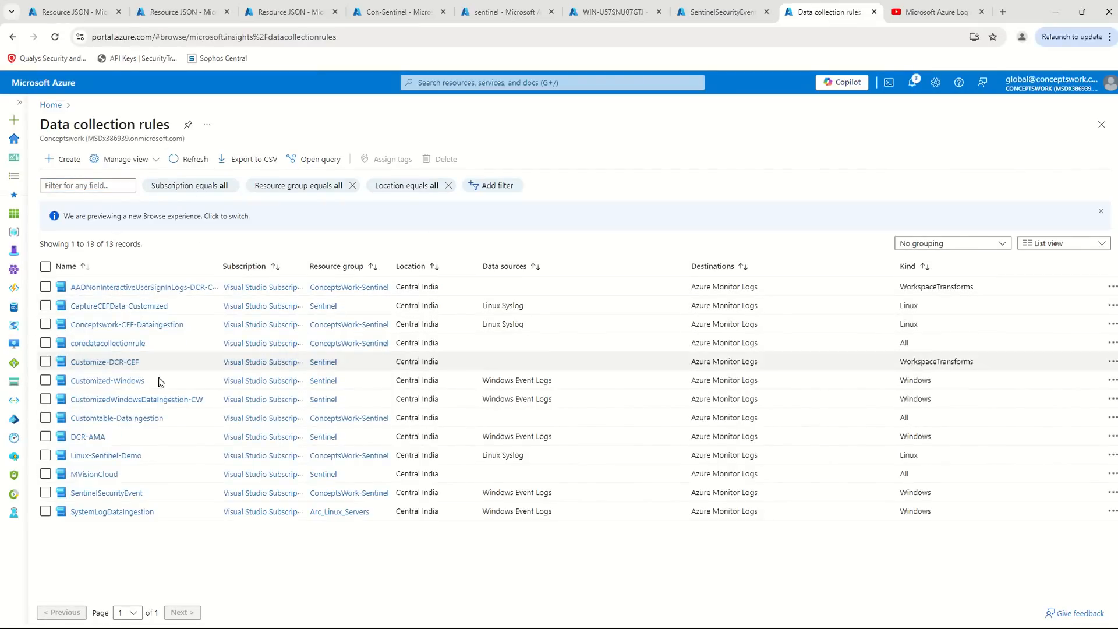
click(132, 403)
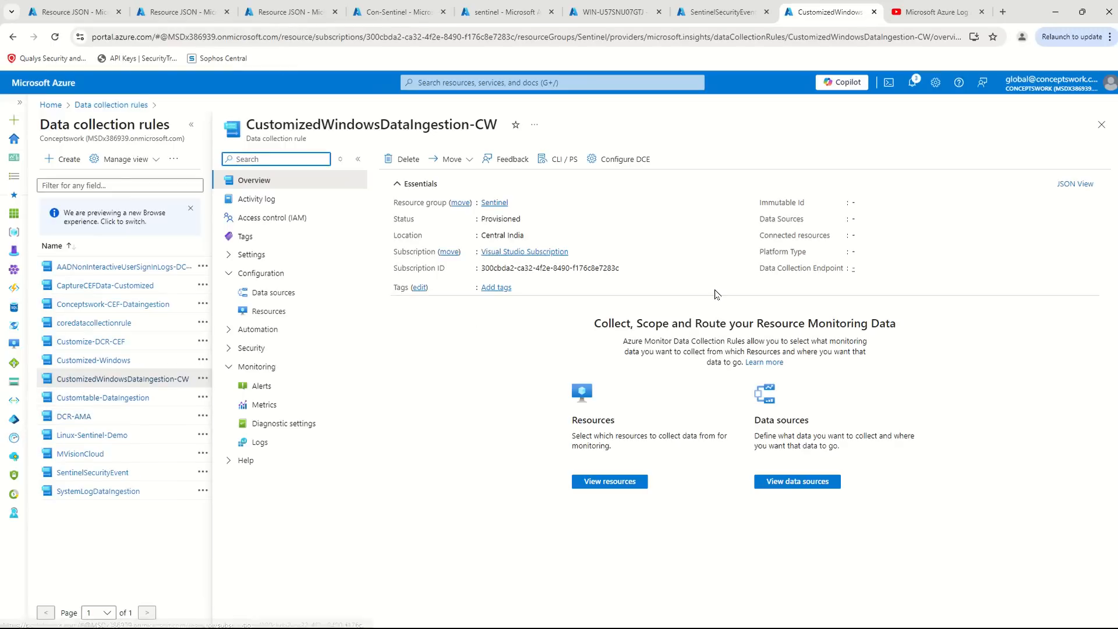
click(1083, 183)
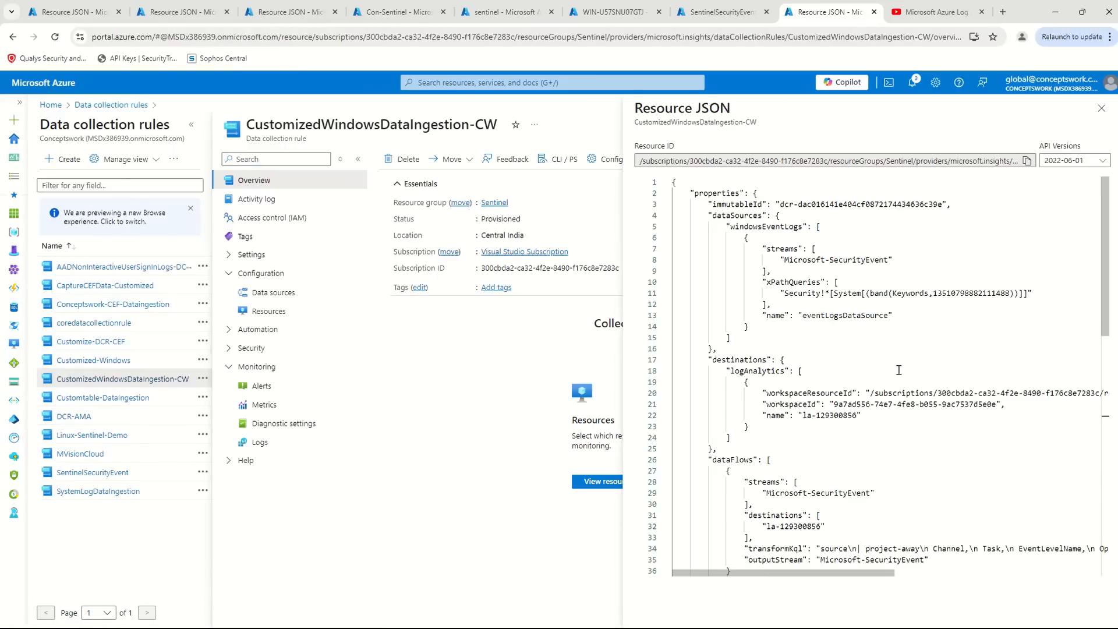
scroll(874, 402, down, 1)
drag(815, 572, 916, 575)
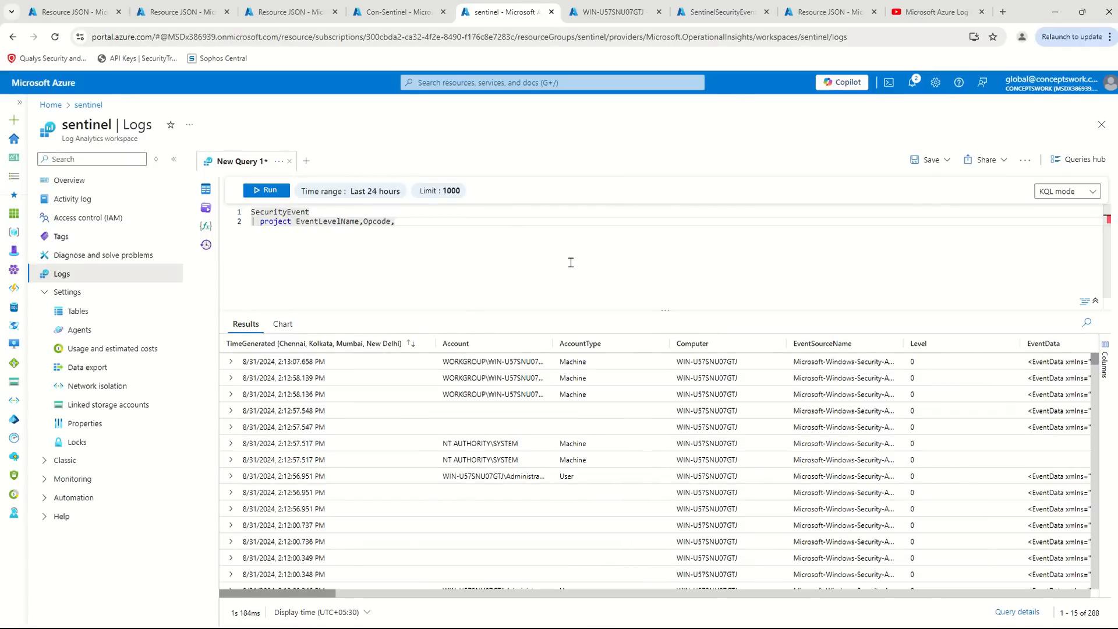
- Add channel, task and Keywords to the project line of the SecurityEvent query in the sentinel workspace
text(ca)
key(BackSpace)
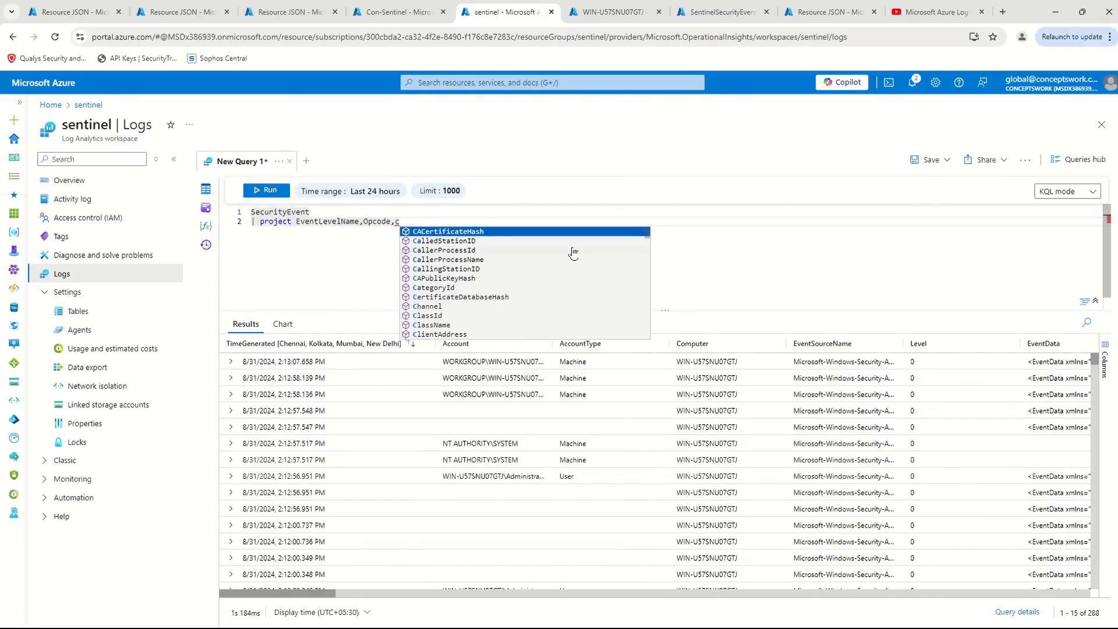
text(hannel,)
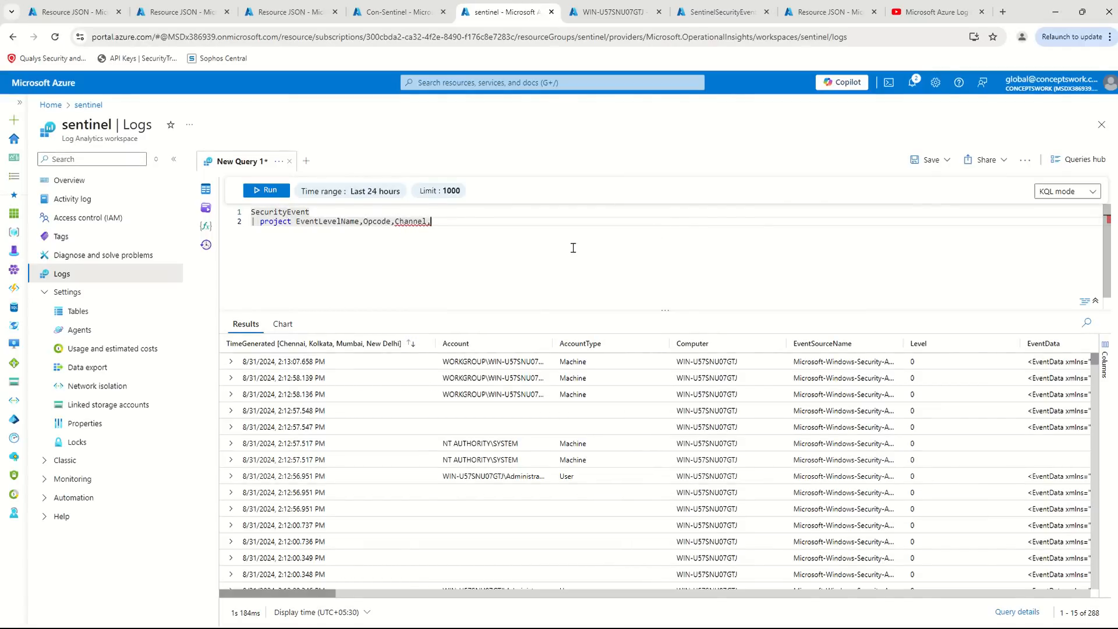
text(task,ke)
key(Down)
key(Return)
- Insert the filter "| where TimeGenerated >= ago(30m)" between SecurityEvent and the project line
key(Up)
key(Return)
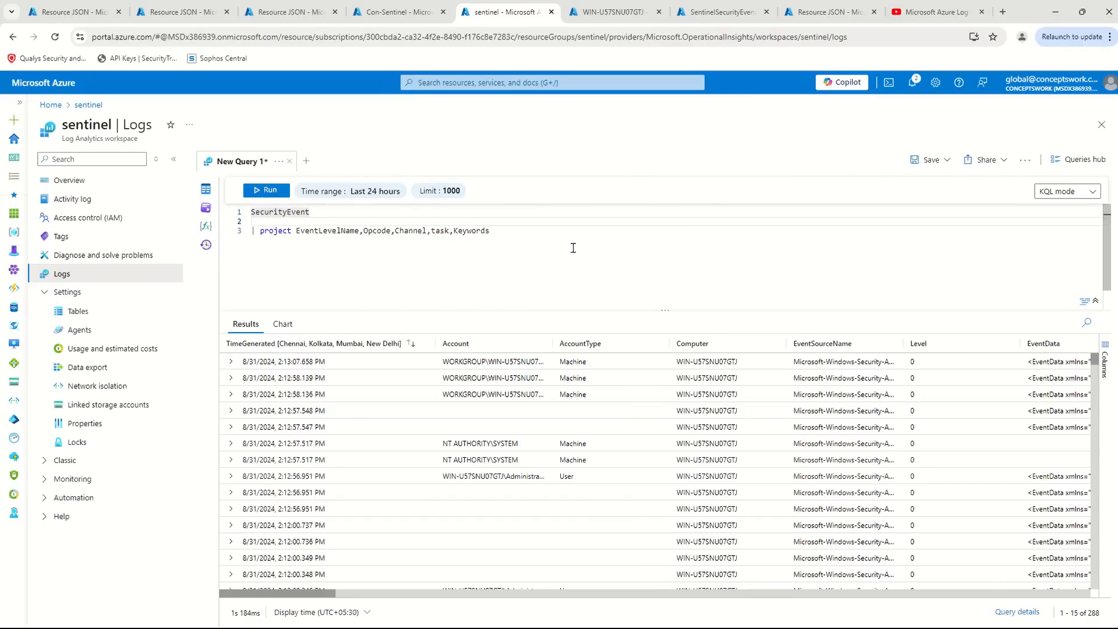
text(| where Time)
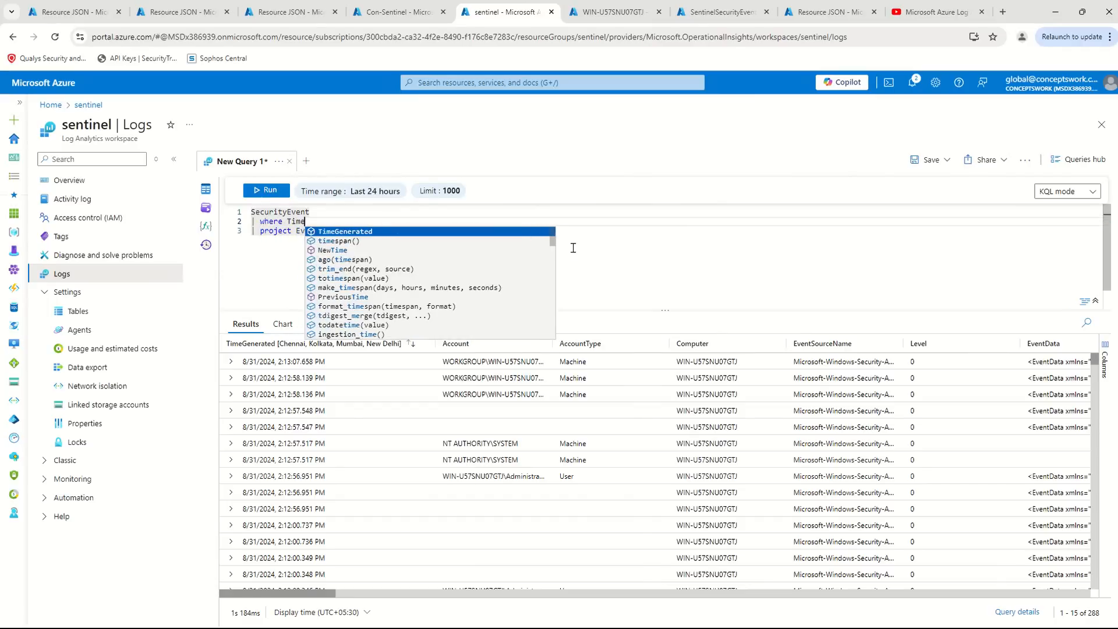
key(Return)
text(ago)
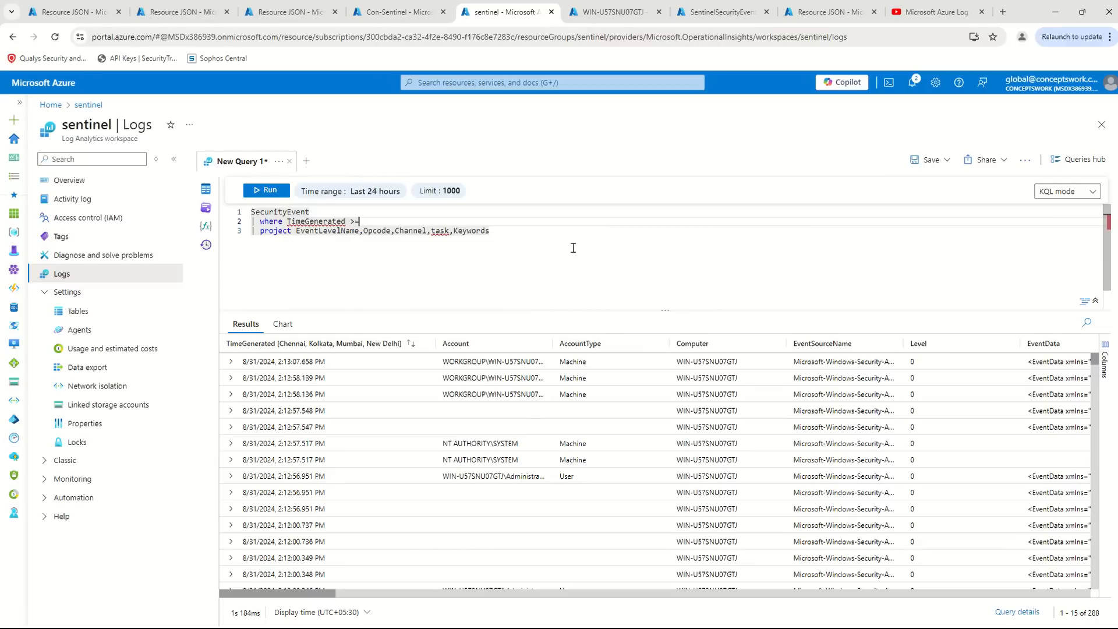
text(afo)
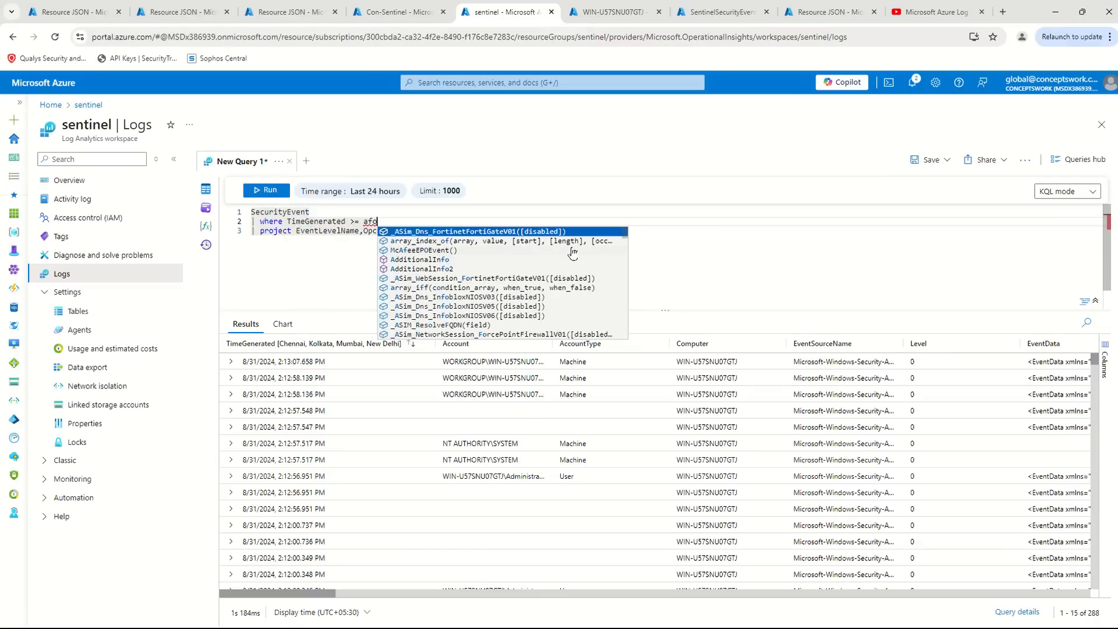
key(BackSpace)
key(BackSpace)
text(go)
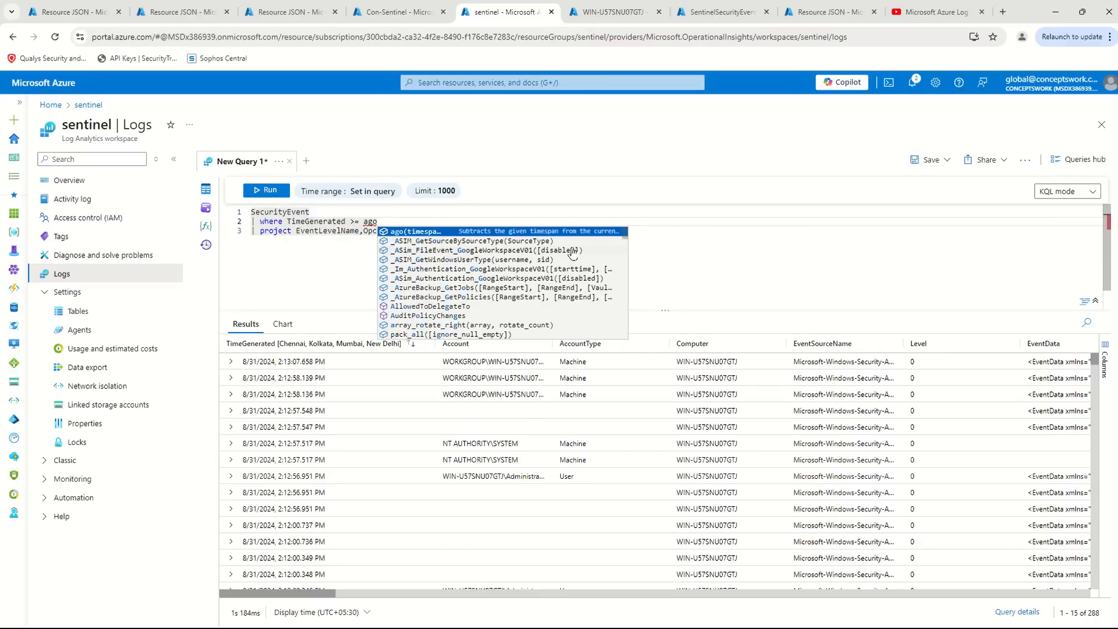
text((30m)
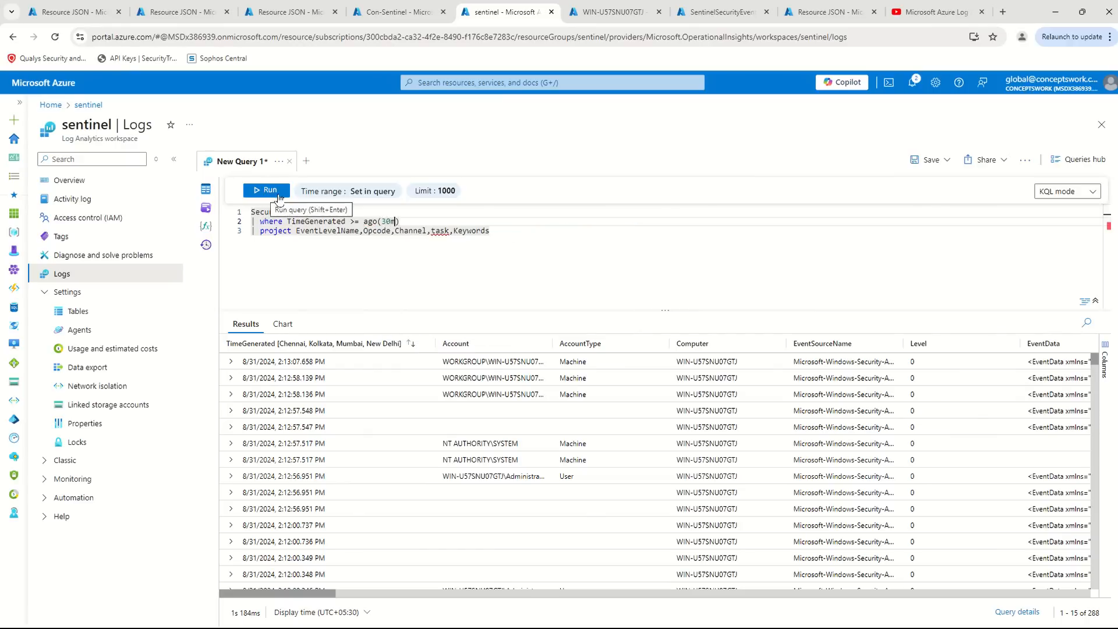
- Correct the column name to Task in the project line and run the query to check the excluded columns
click(440, 225)
double_click(434, 231)
text(task)
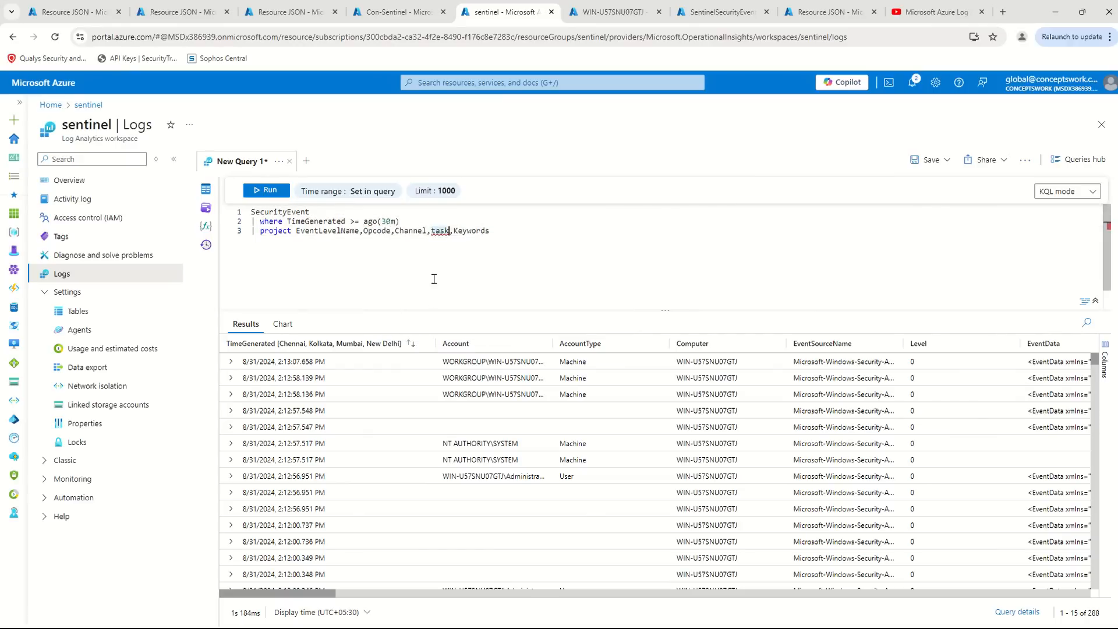
text(Task)
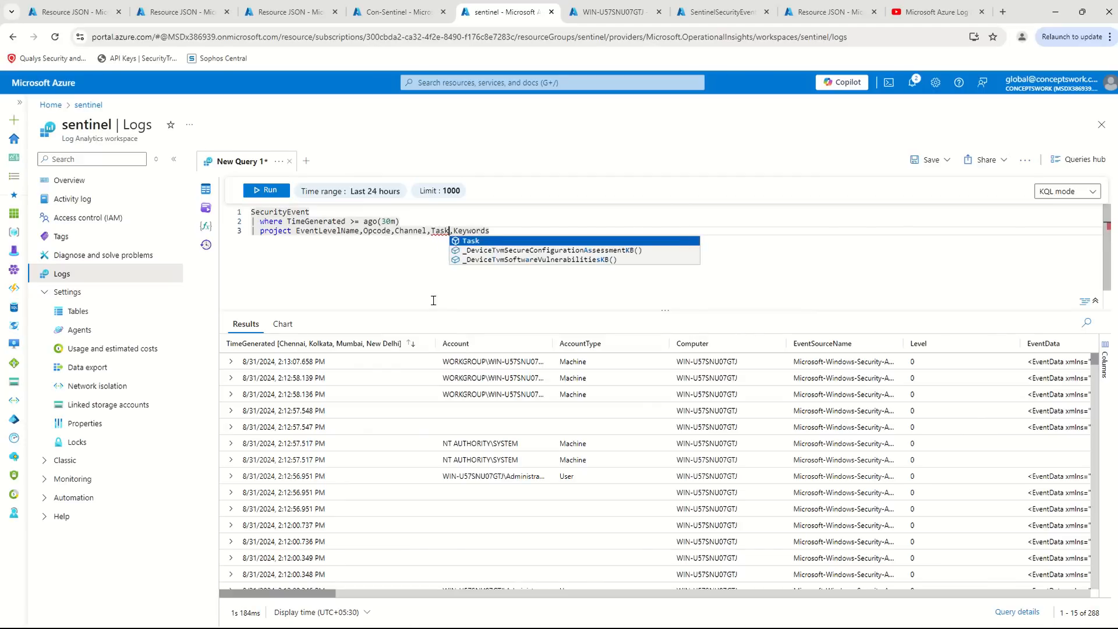
key(shift+Return)
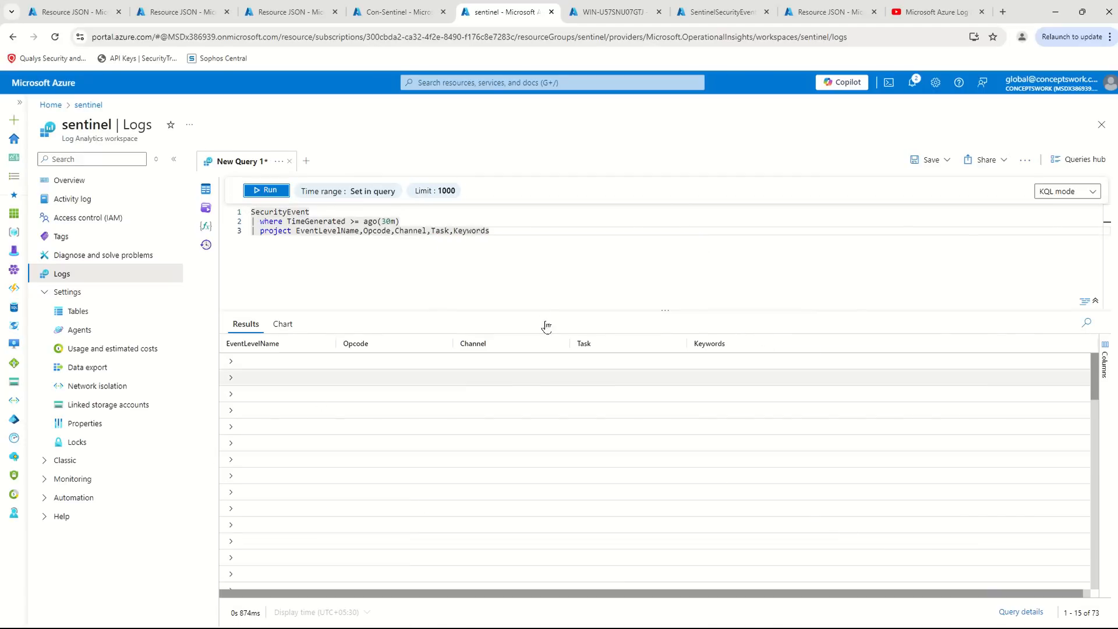
- Replace the project clause with "summarize total = sum(estimate_data_size(*))" and run the query
click(541, 270)
drag(540, 233, 269, 232)
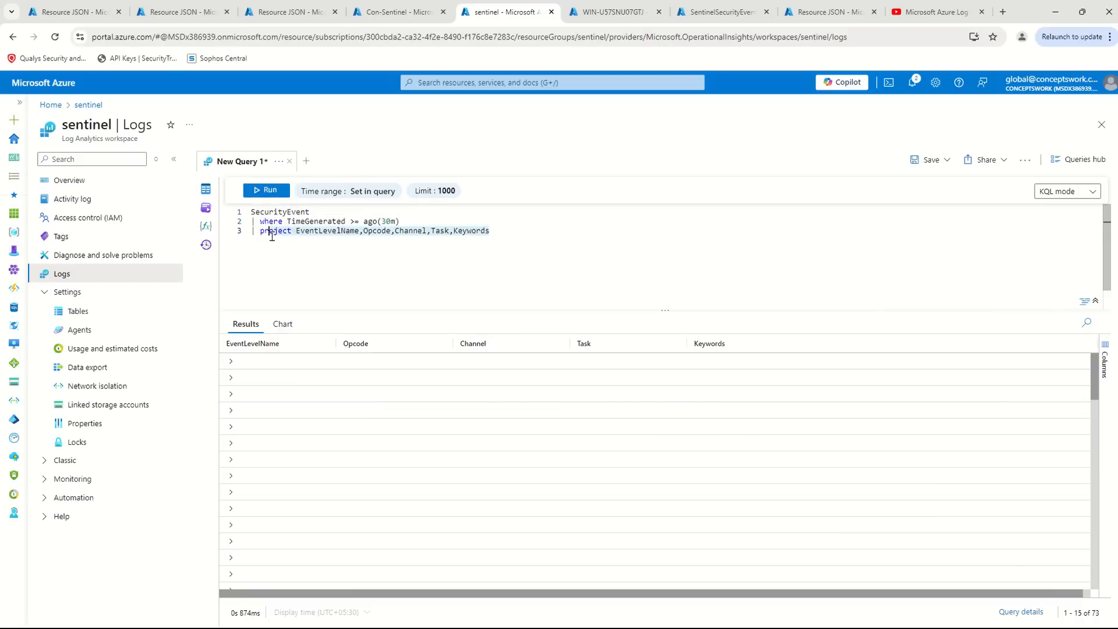
key(BackSpace)
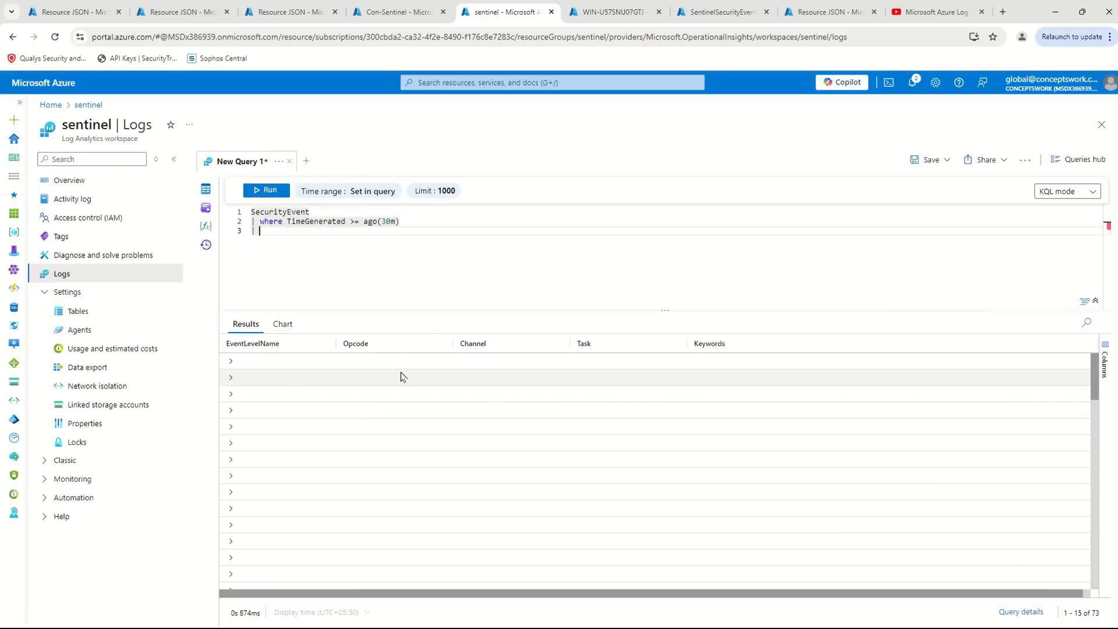
text(summarize )
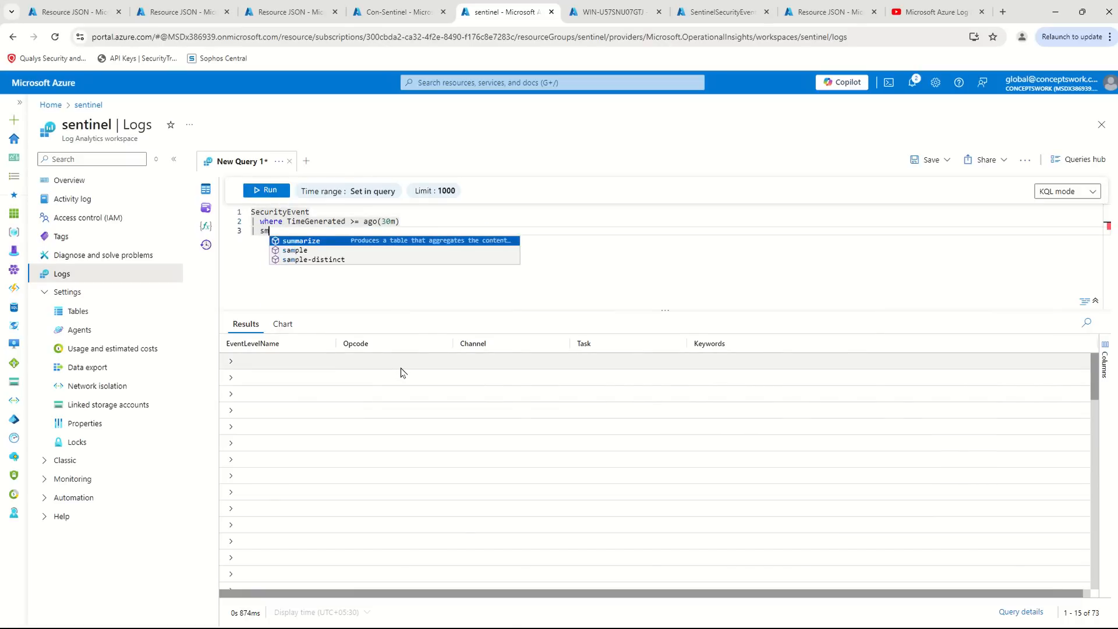
text(5q)
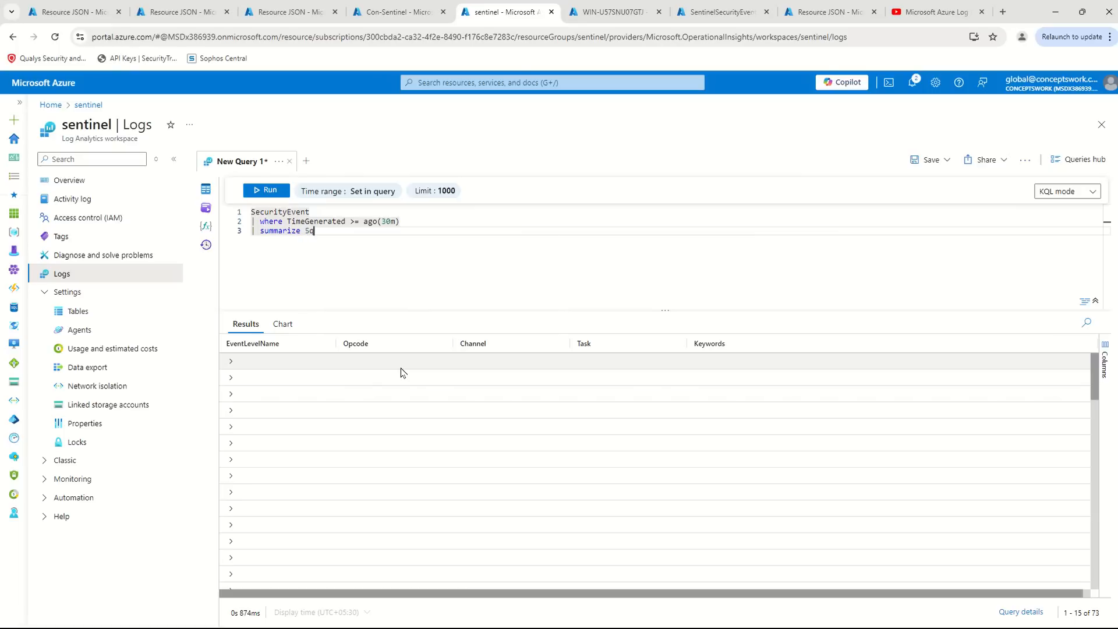
key(BackSpace)
key(BackSpace)
text(t)
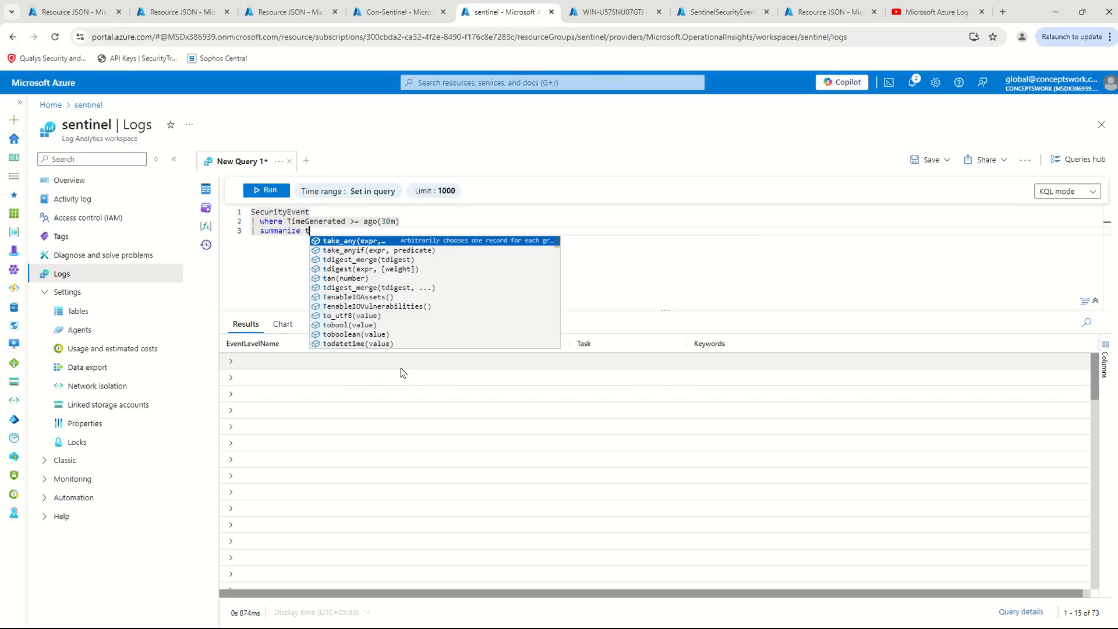
text(otal = sum(es)
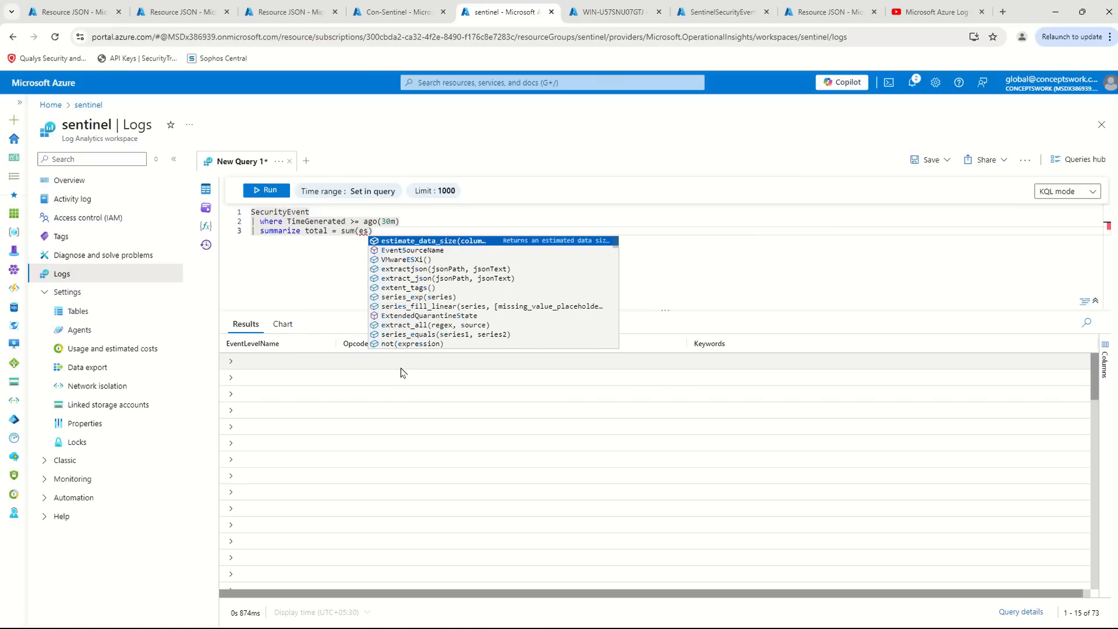
key(Tab)
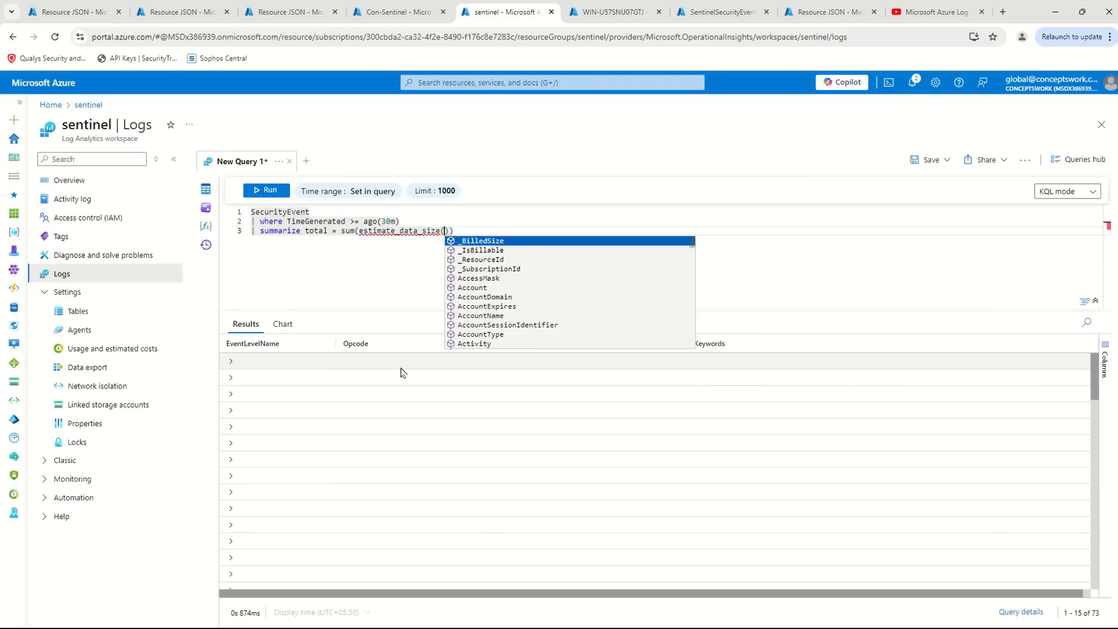
text(*)
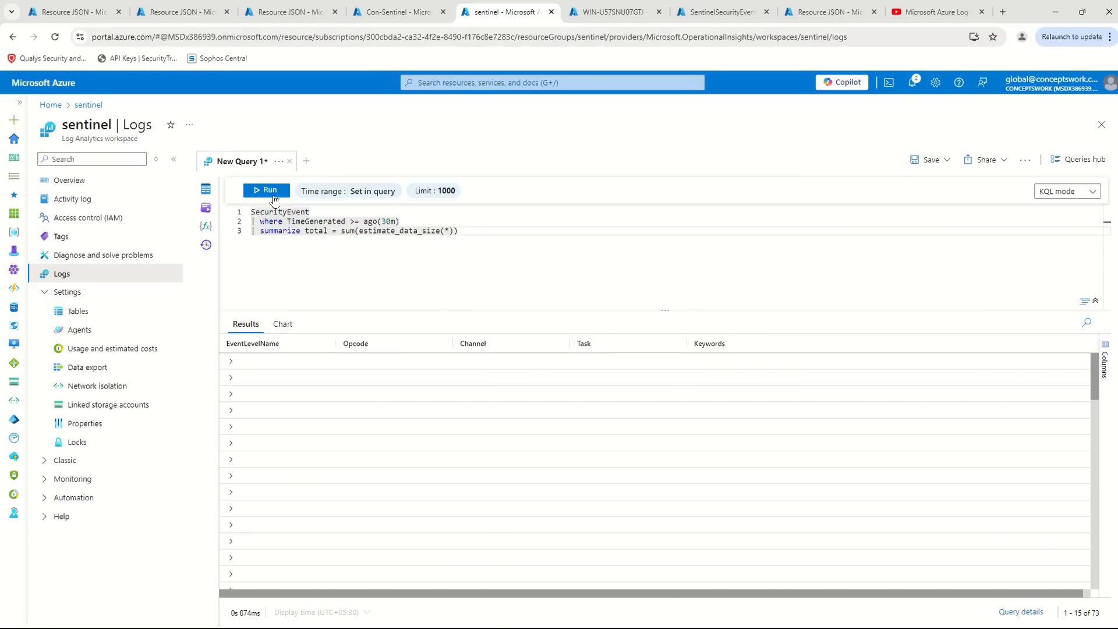
click(274, 197)
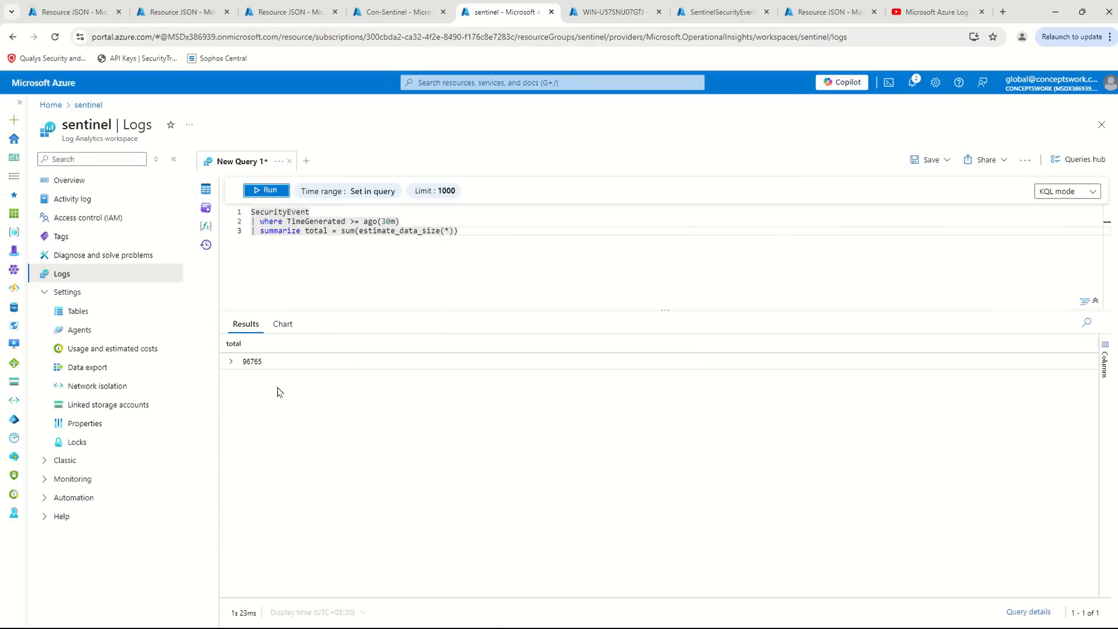
- Copy the complete data-size query into the New Query 1 editor of the Con-Sentinel workspace
click(624, 245)
key(ctrl+a)
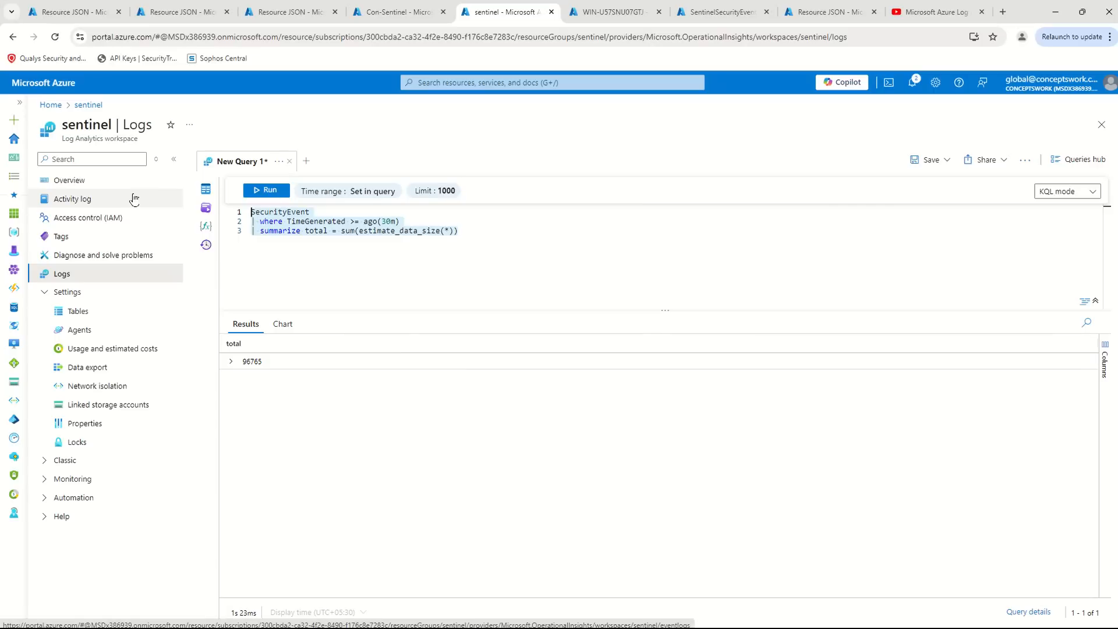
key(ctrl+c)
click(397, 11)
click(312, 256)
key(ctrl+v)
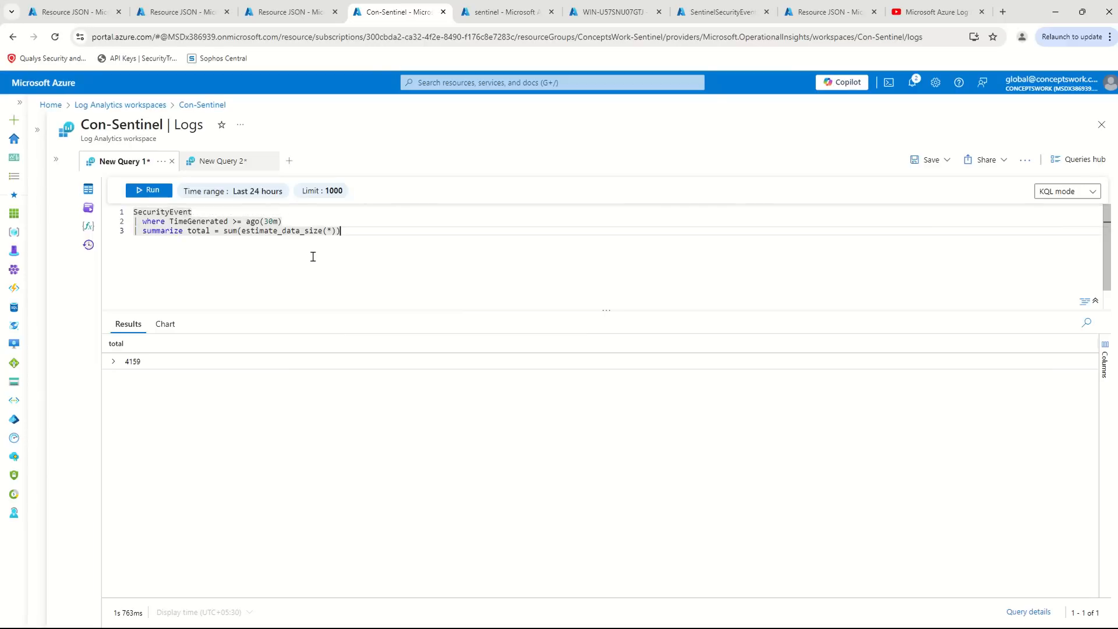
- Run the data-size query in the Con-Sentinel workspace and compare its total with the one in the sentinel workspace
click(133, 192)
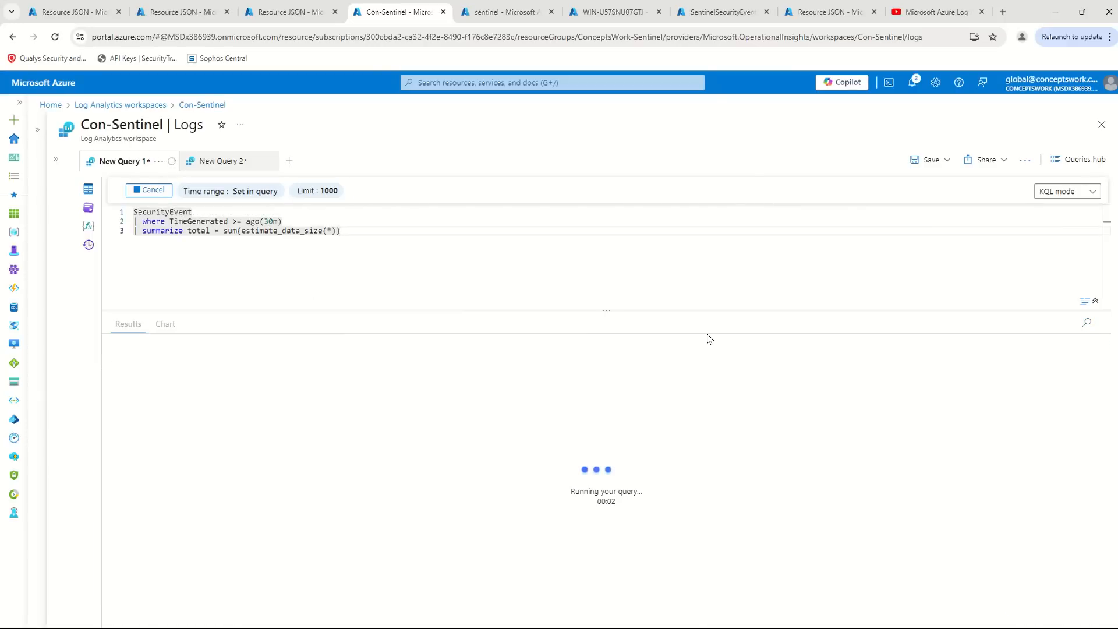
double_click(185, 368)
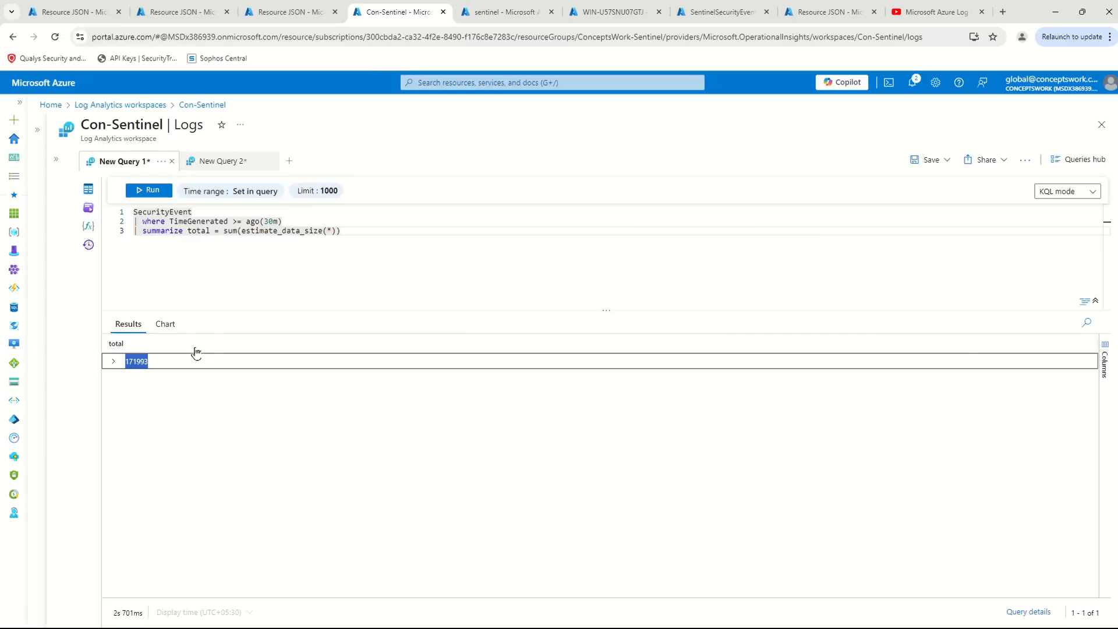
click(530, 233)
click(289, 12)
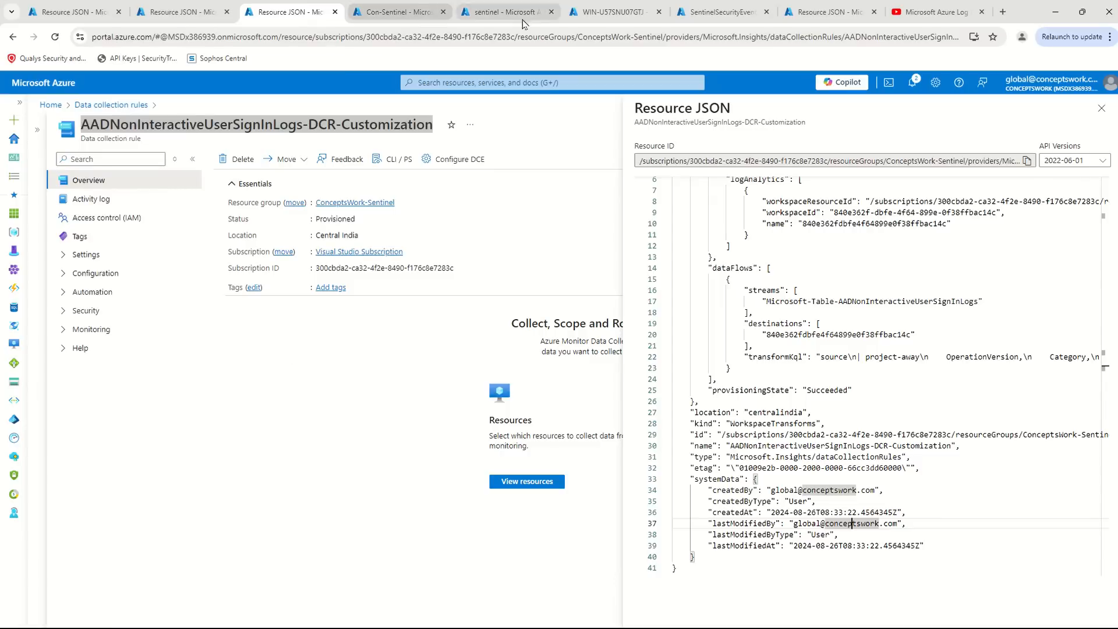
click(494, 12)
drag(346, 368, 211, 373)
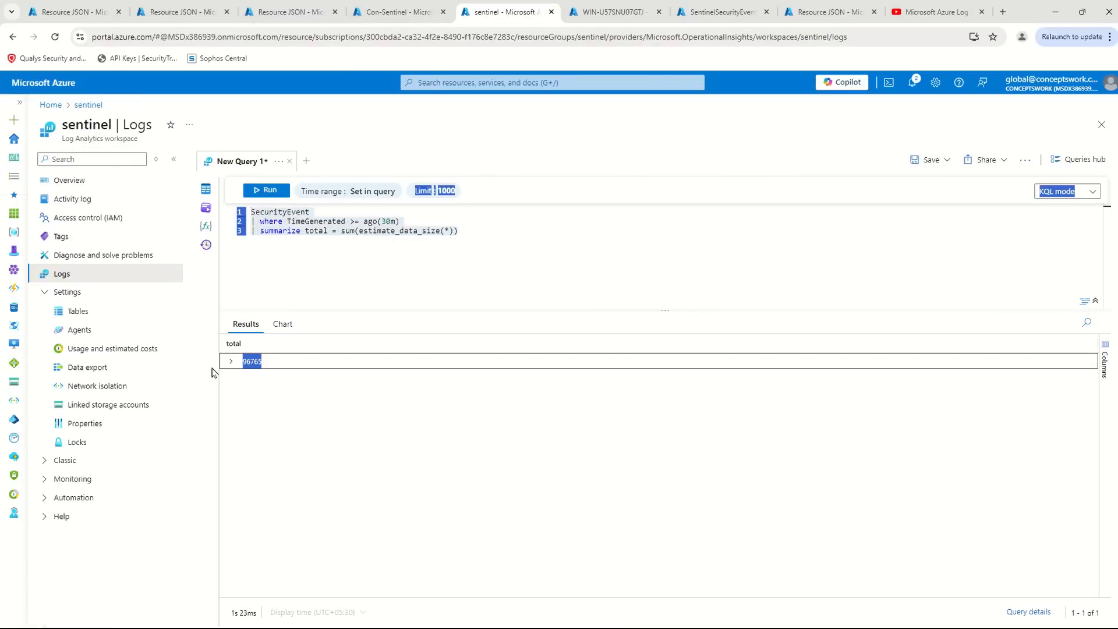
click(357, 462)
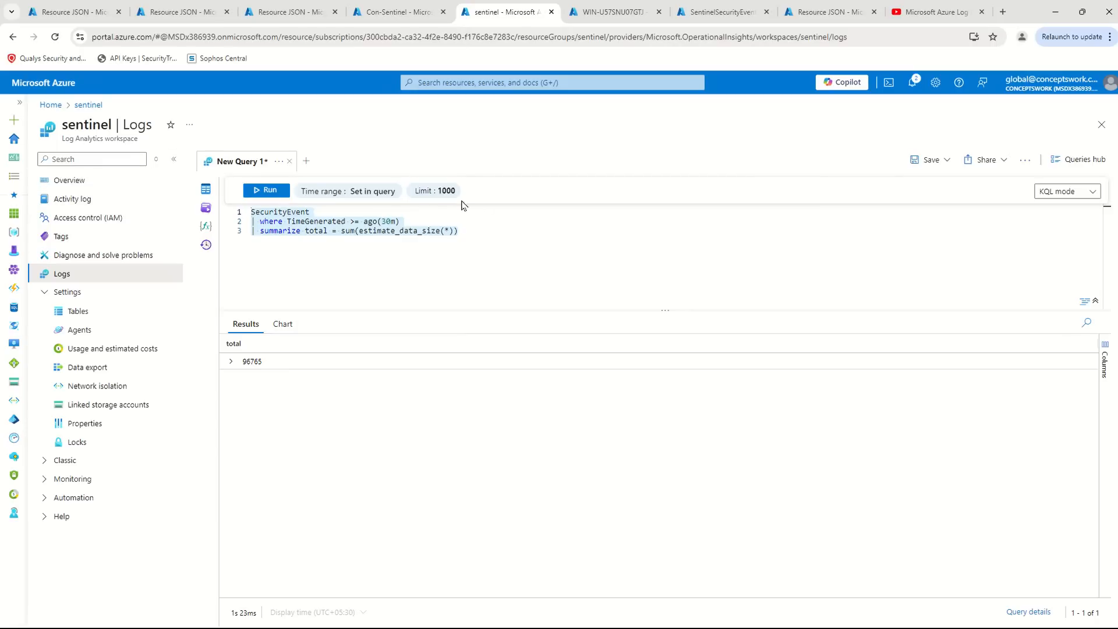
click(429, 271)
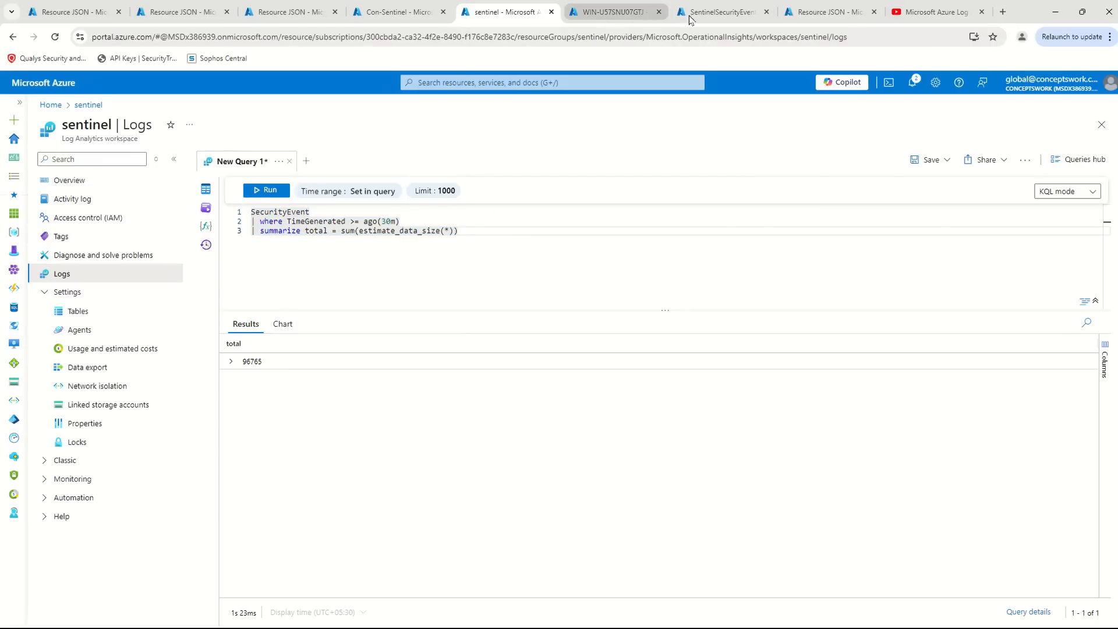
- Review the transformKql entry in the CustomizedWindowsDataIngestion-CW resource JSON, then recheck the data-size totals of both workspaces
click(814, 15)
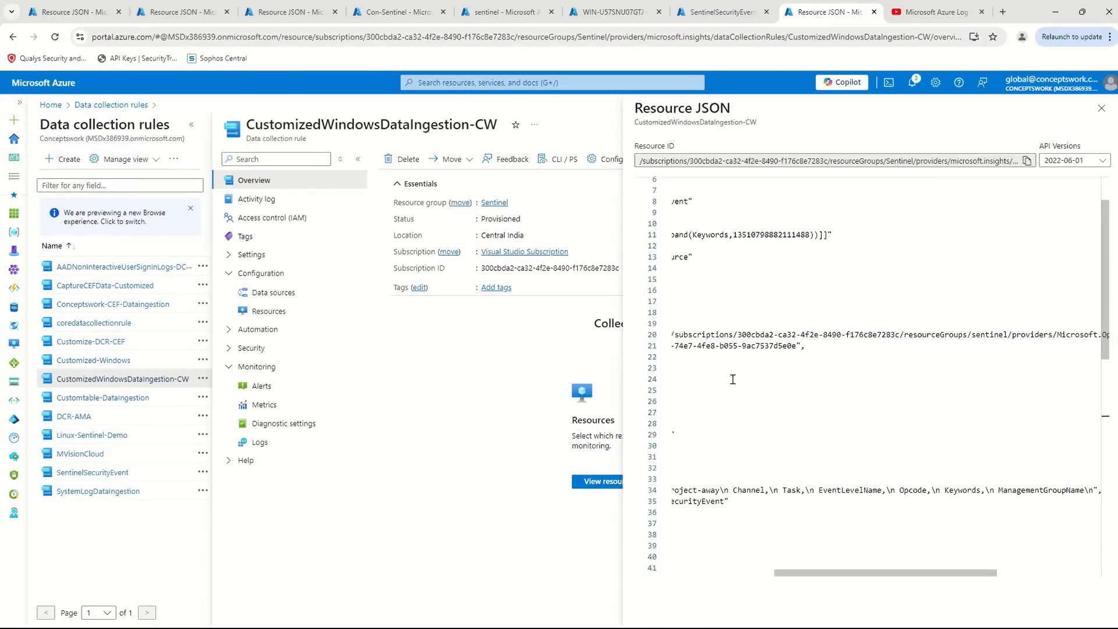
drag(835, 572, 664, 588)
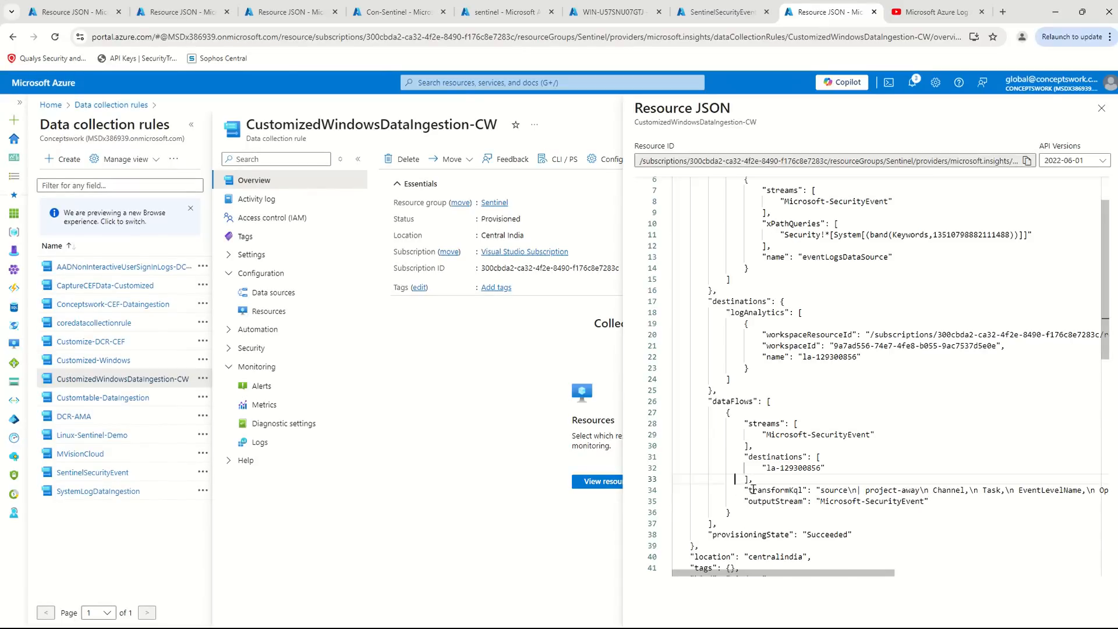
drag(738, 482, 945, 510)
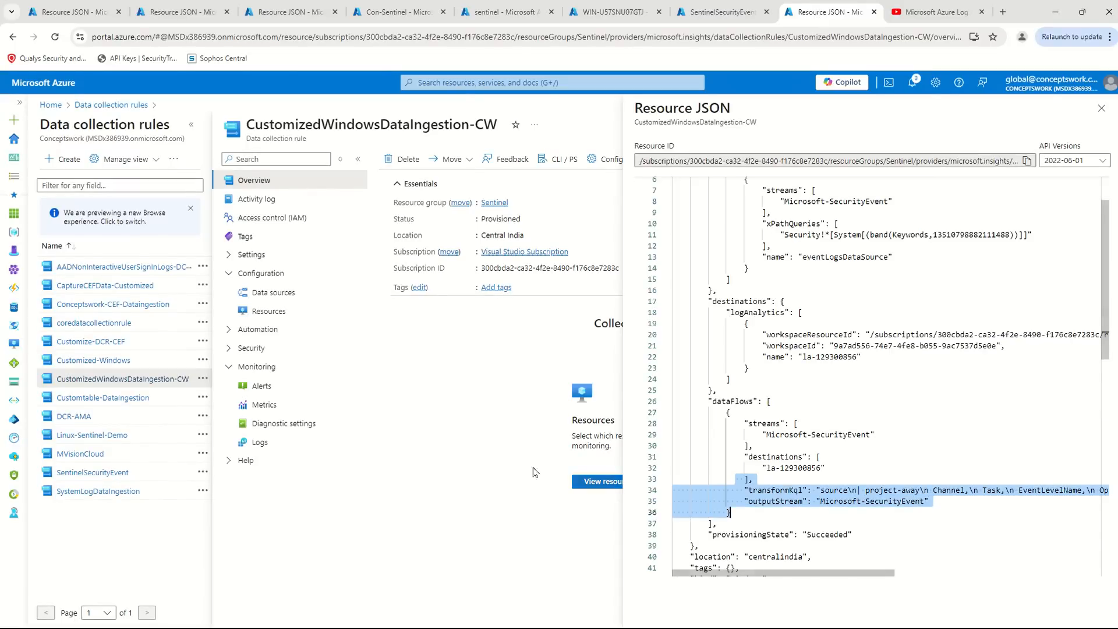
click(501, 12)
click(399, 12)
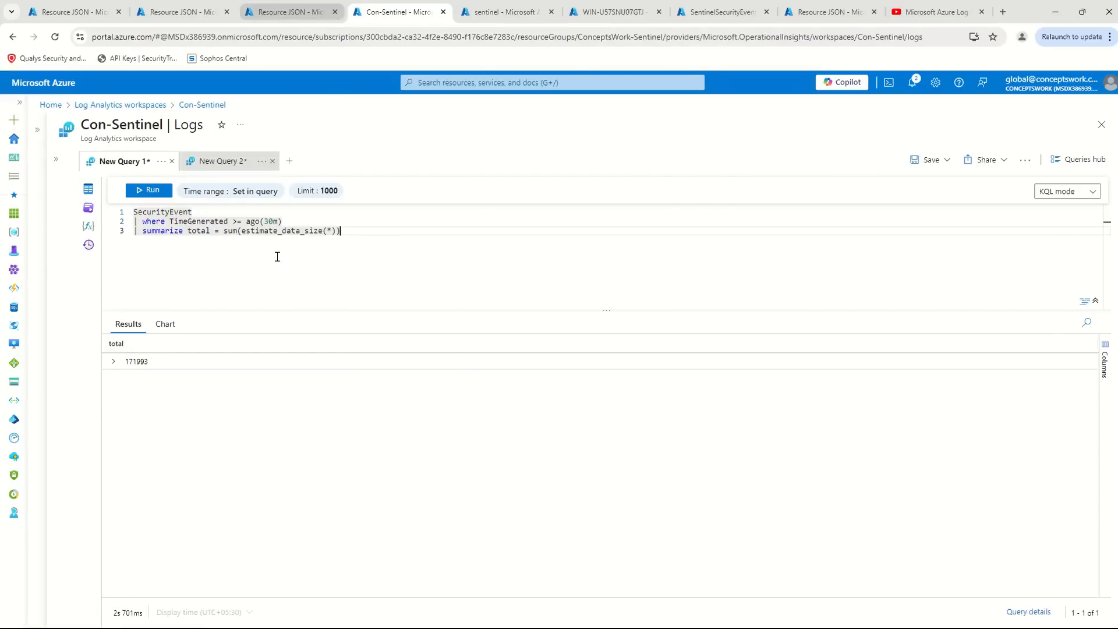
key(ctrl+Tab)
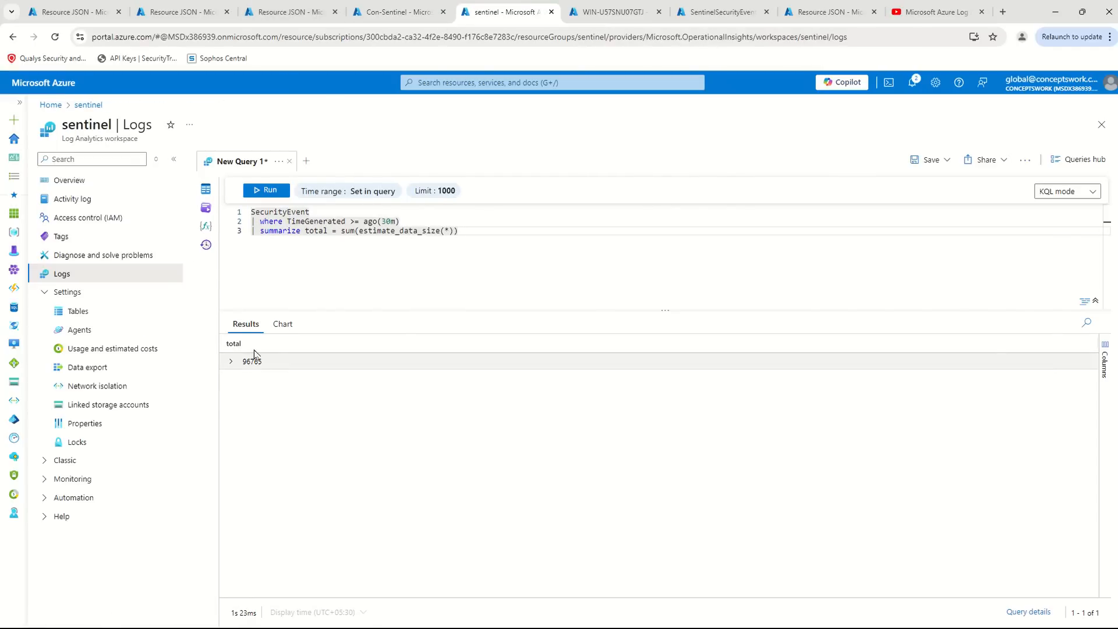
- In the sentinel workspace query, replace the summarize clause with "project _BilledSize" and run it
click(173, 159)
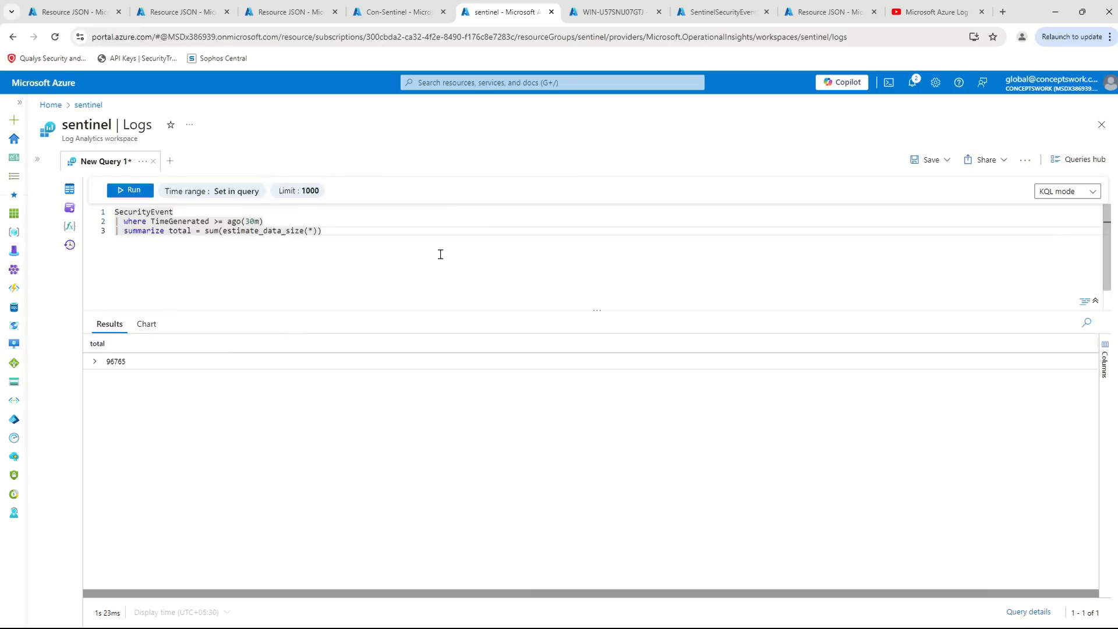
drag(472, 253, 138, 249)
key(BackSpace)
key(BackSpace)
key(BackSpace)
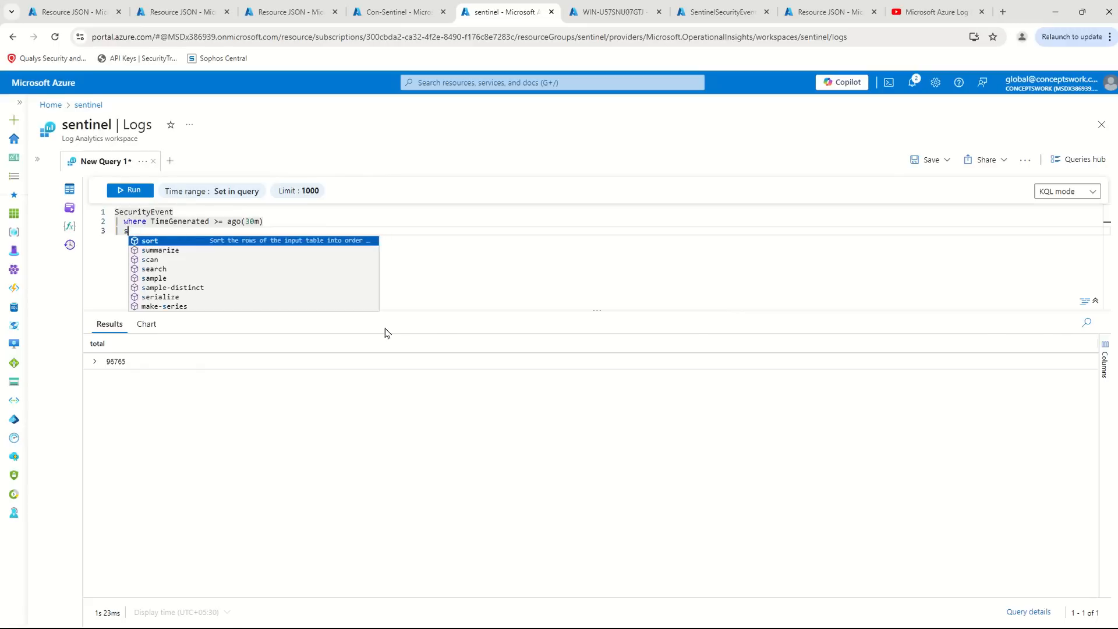
text(pr)
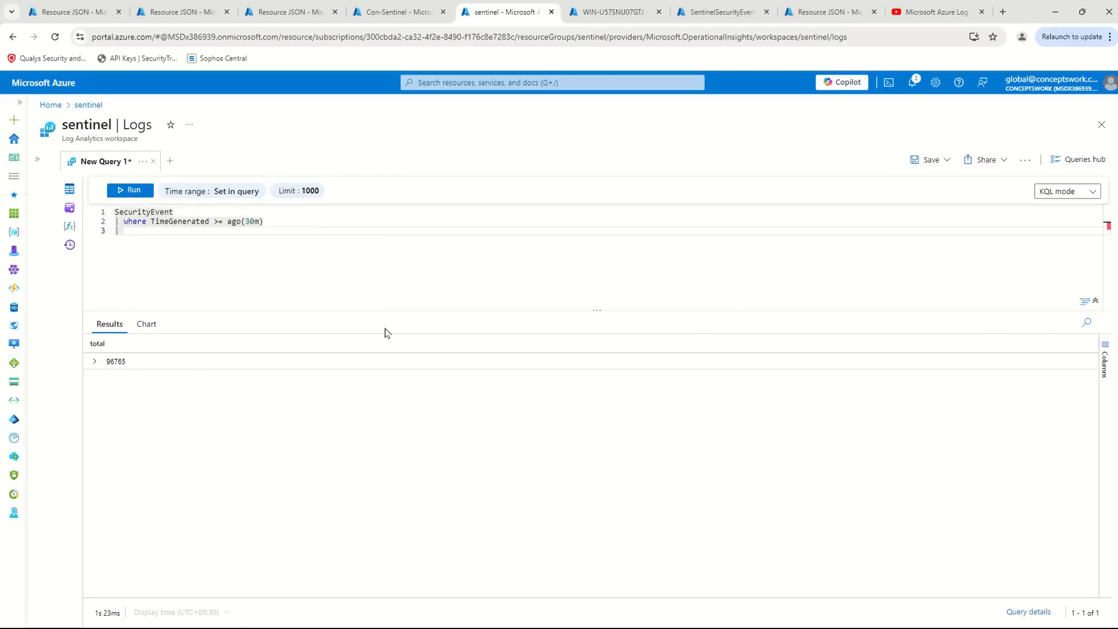
key(alt+Tab)
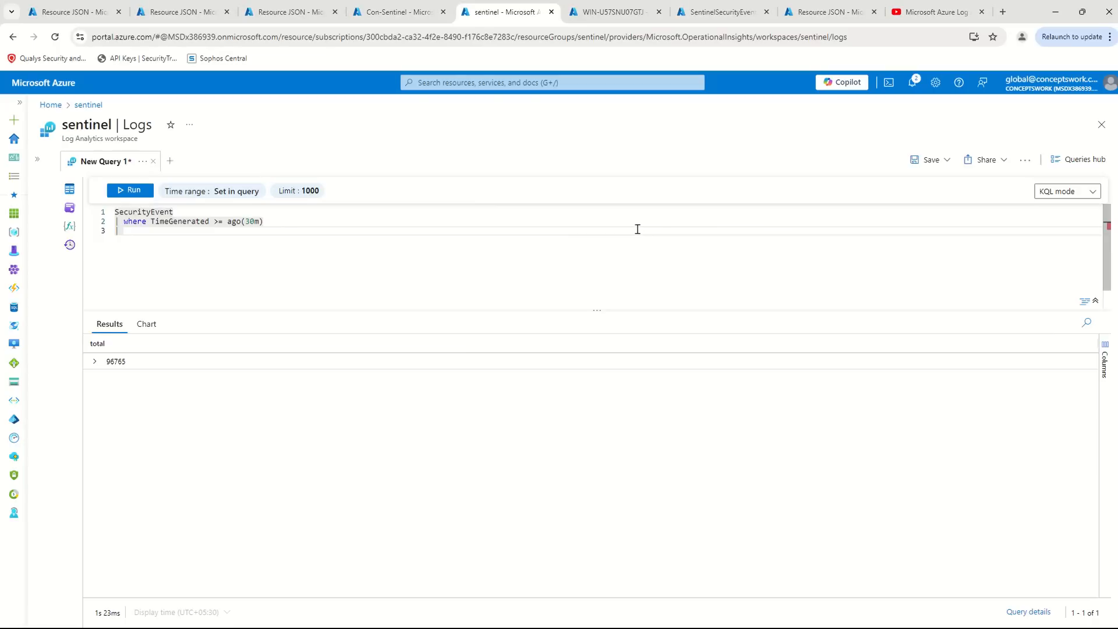
text(pro)
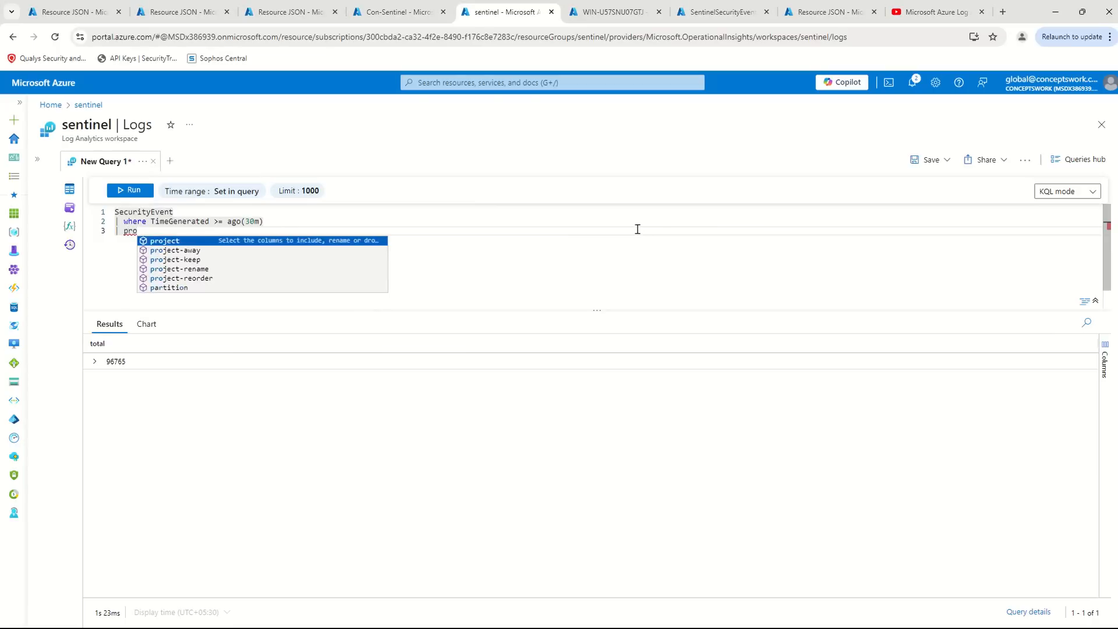
key(Tab)
key(Tab)
click(130, 190)
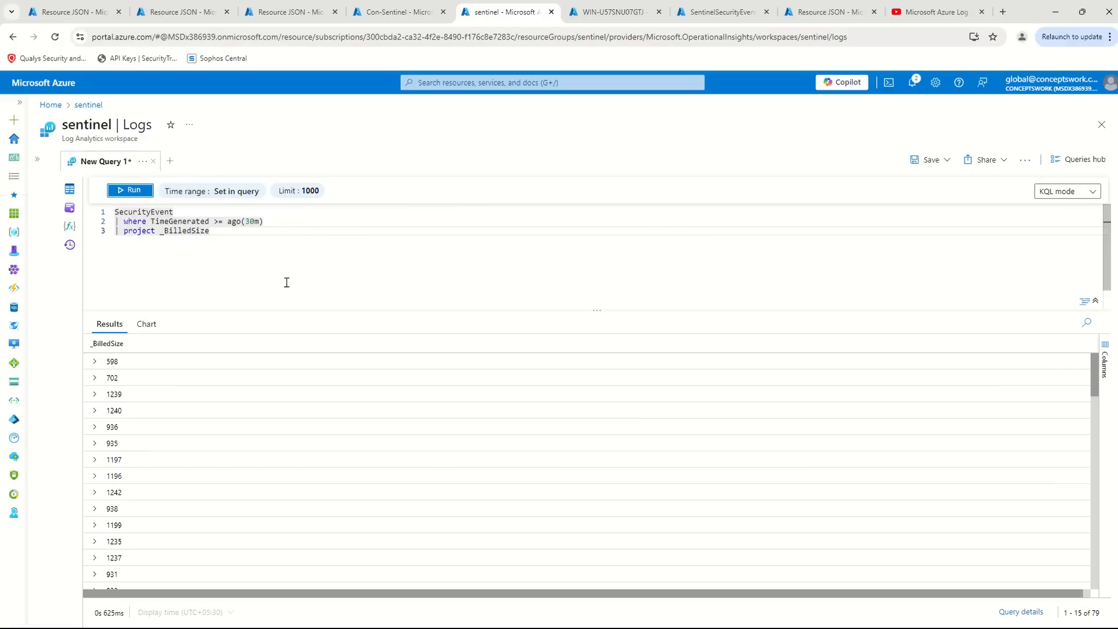
- Replace the summarize line in the Con-Sentinel query with "| project _BilledSize", run it and compare the sizes with the sentinel workspace
click(399, 12)
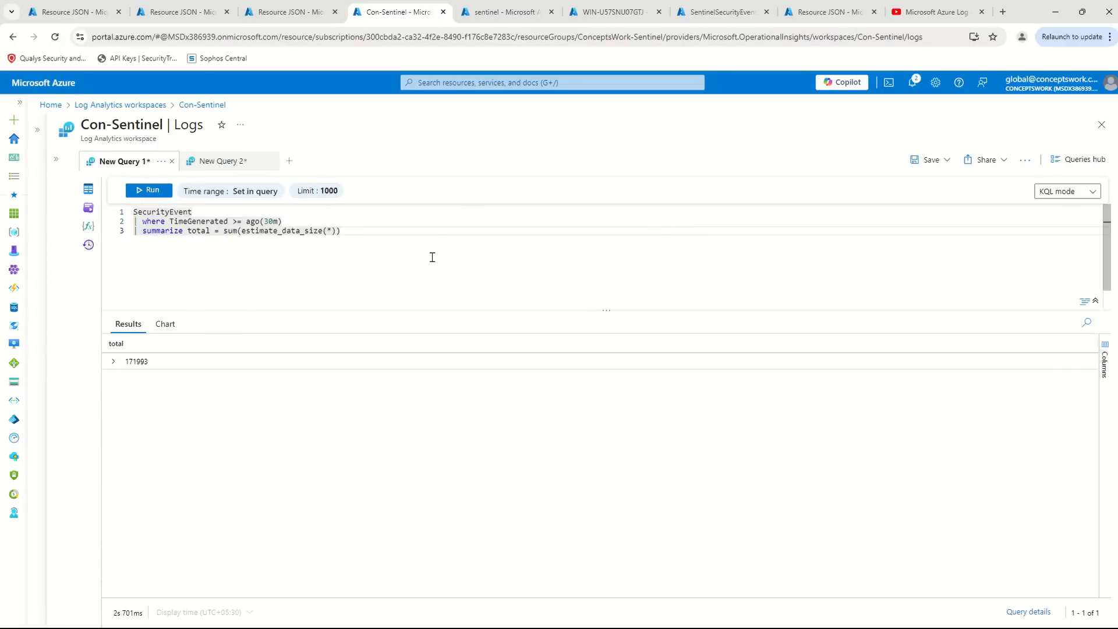
key(shift+Home)
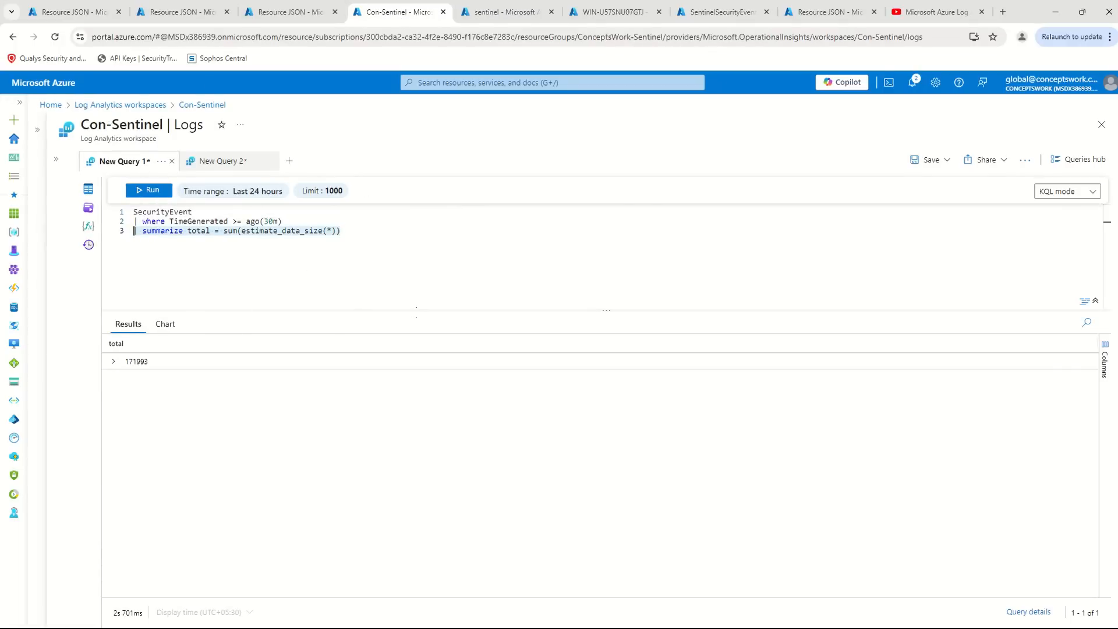
key(BackSpace)
text(| project)
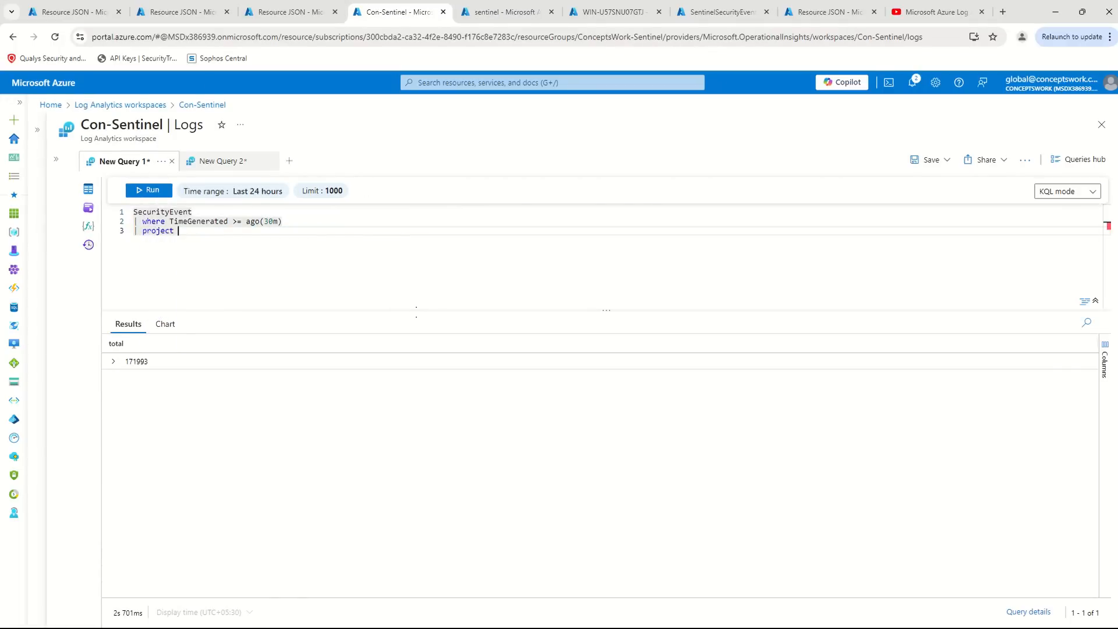
key(Return)
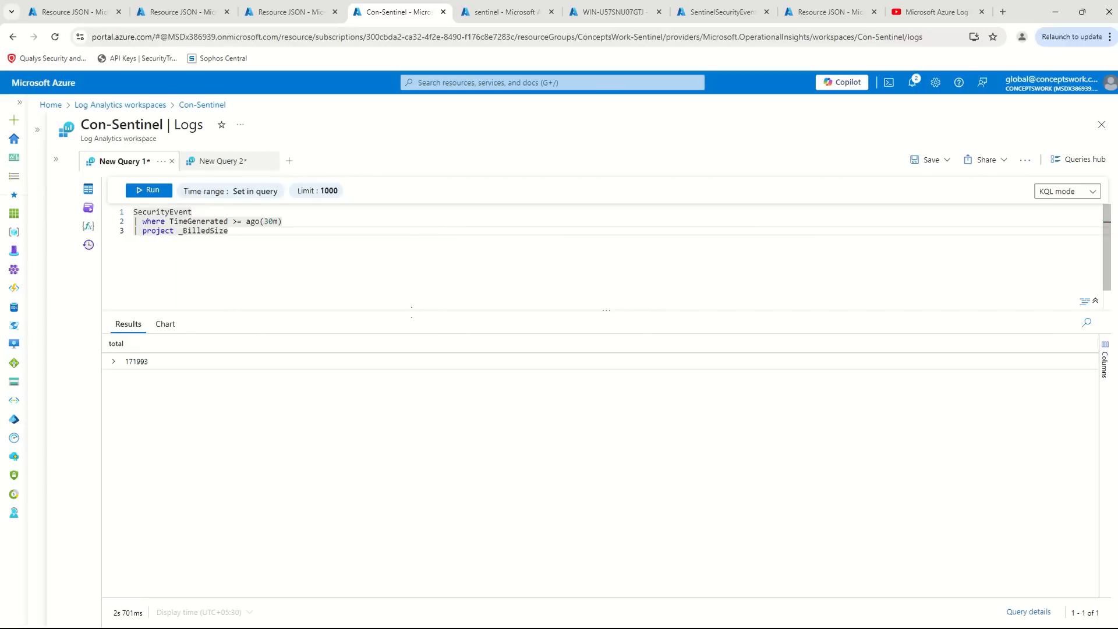
click(153, 190)
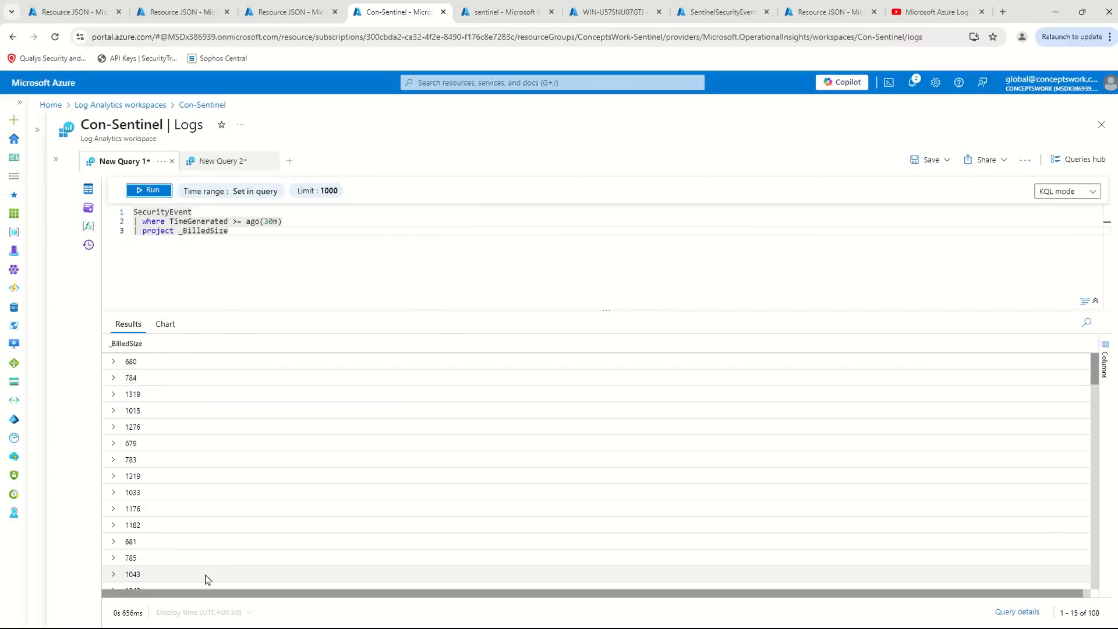
click(502, 10)
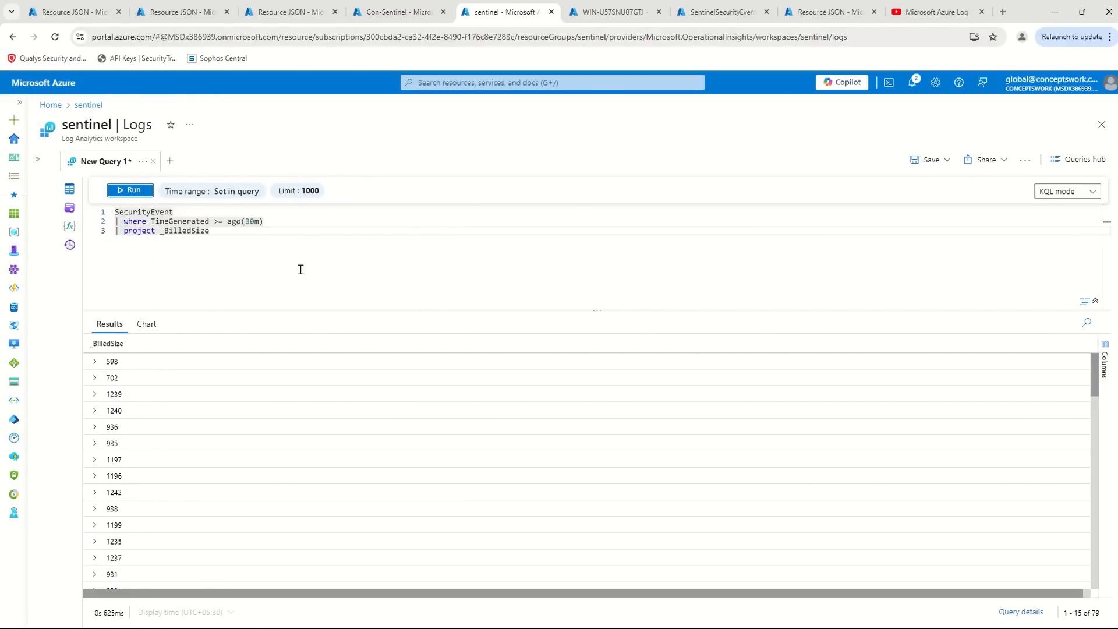
click(390, 12)
- Append "| summarize total = sum(_BilledSize)" to the Con-Sentinel query and run it
click(307, 240)
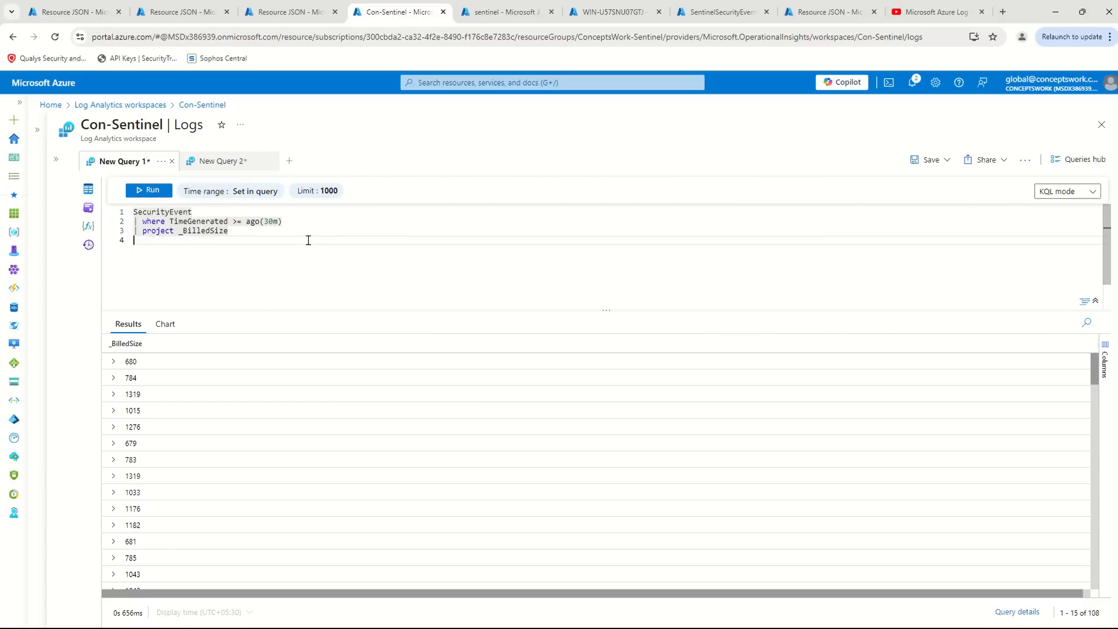
text(| summarize total = su)
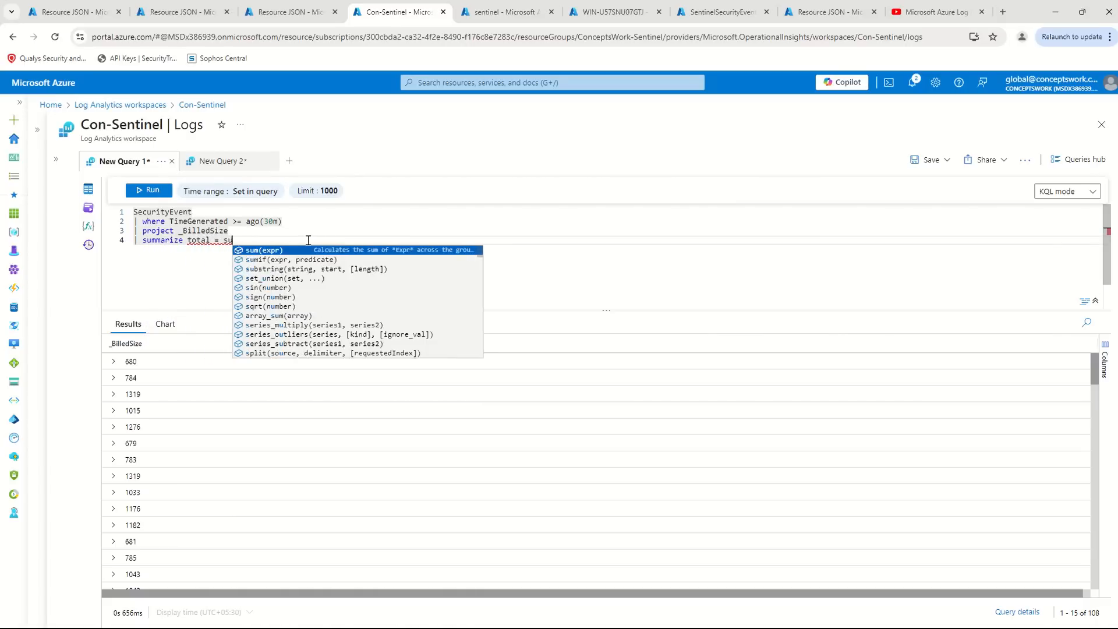
text(m(_BilledSize))
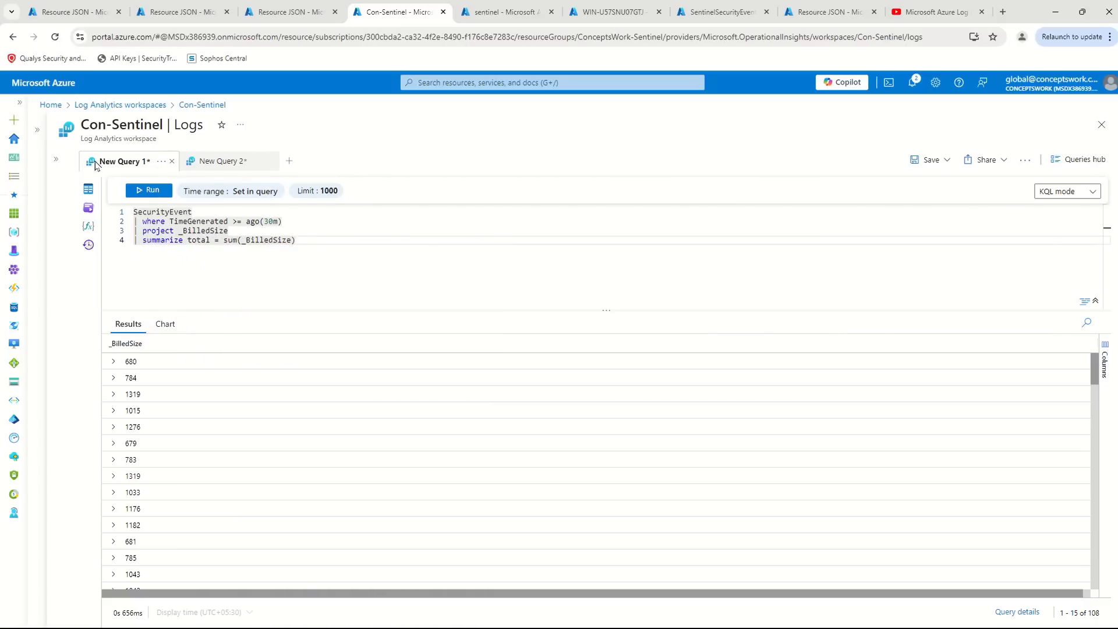
key(ctrl+a)
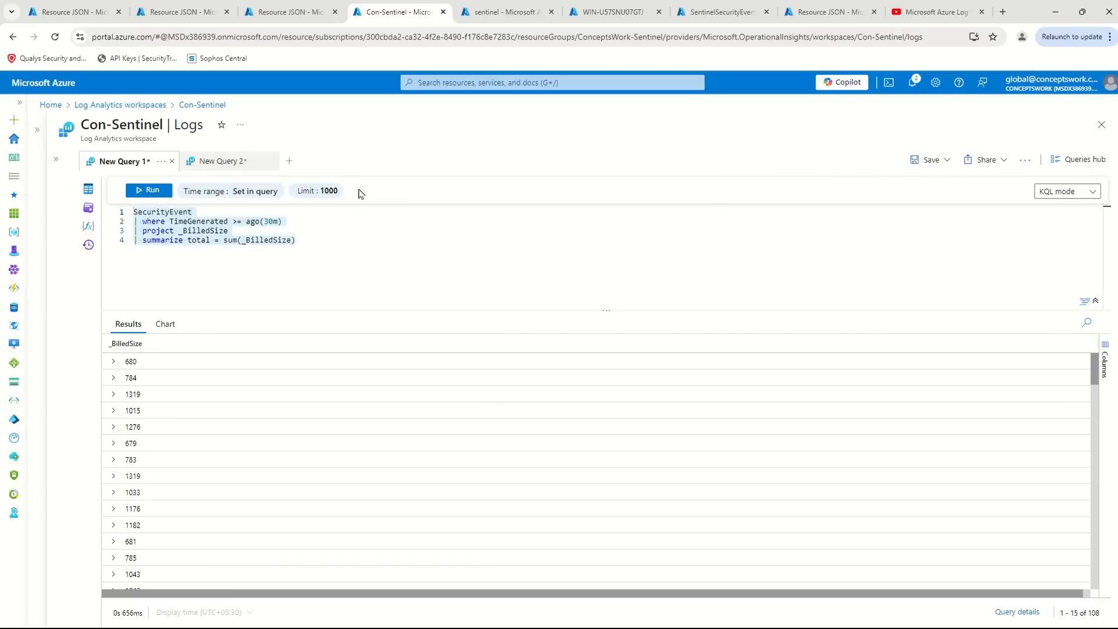
click(147, 192)
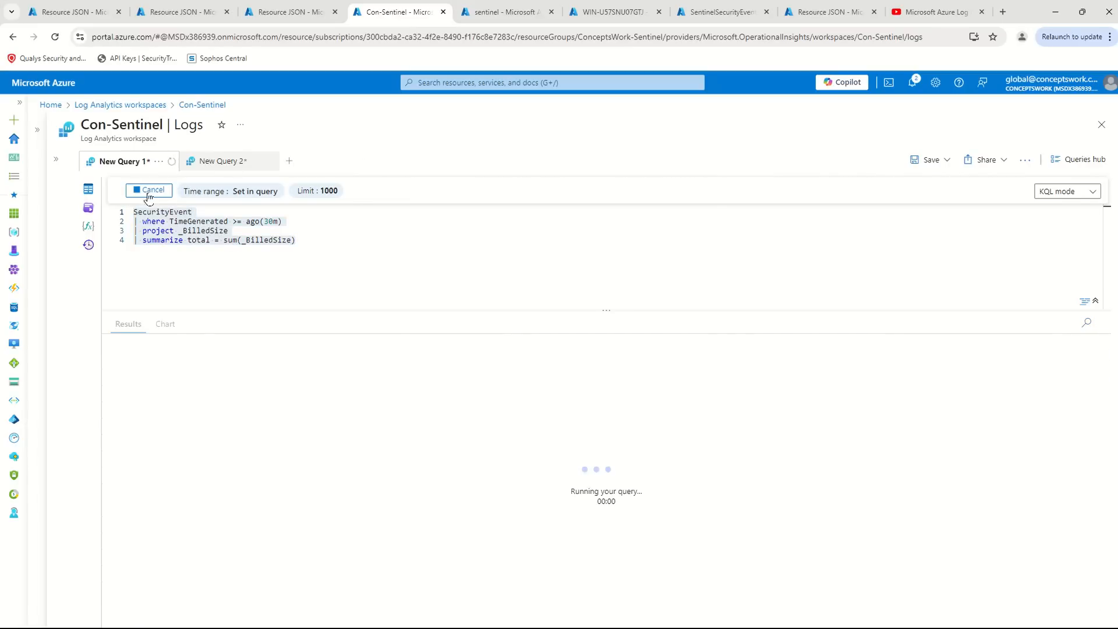
- Replace the sentinel workspace query with the complete billed-size query copied from Con-Sentinel and run it
click(495, 12)
key(Return)
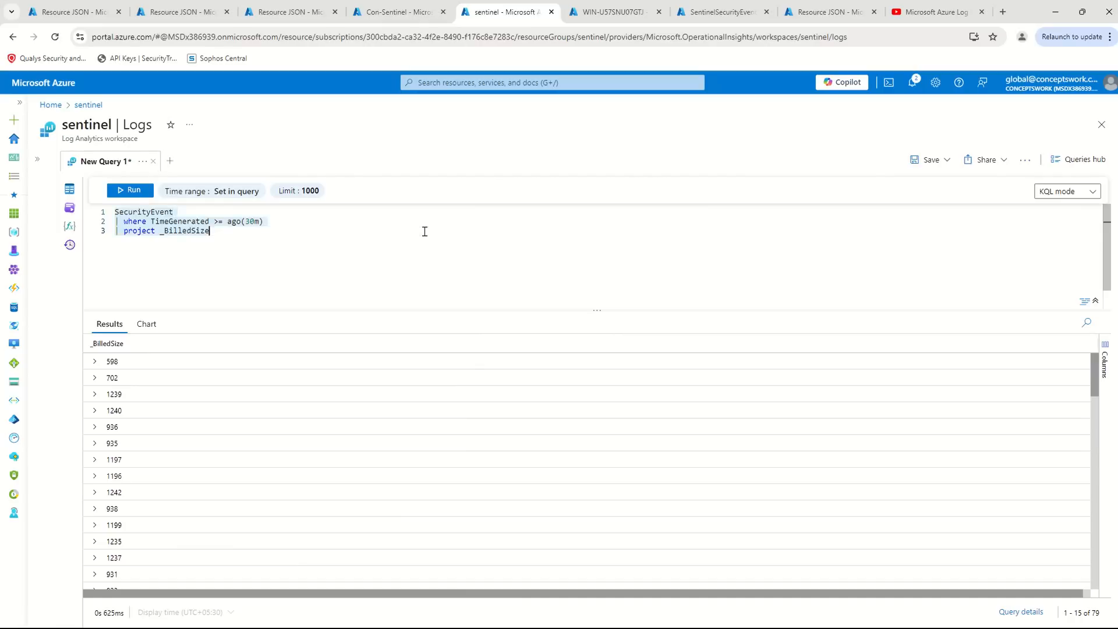
text(| summarize total = sum(_BilledSize))
key(Return)
click(132, 192)
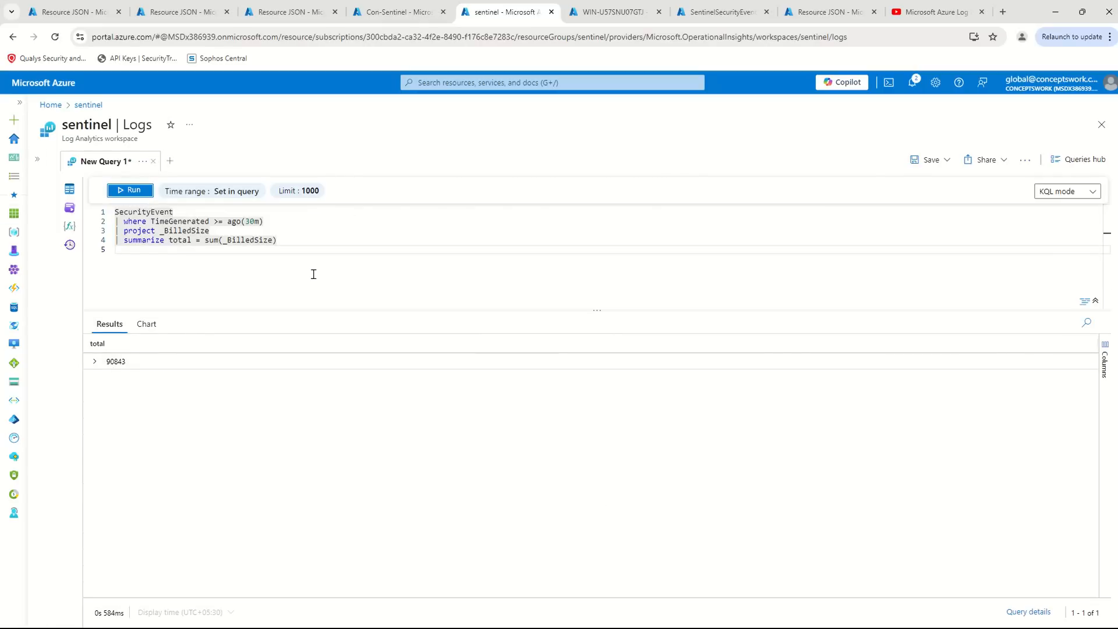
- Compare the summed _BilledSize totals of the Con-Sentinel and sentinel workspaces, then switch to the Notepad configuration file in the remote Windows session
click(396, 8)
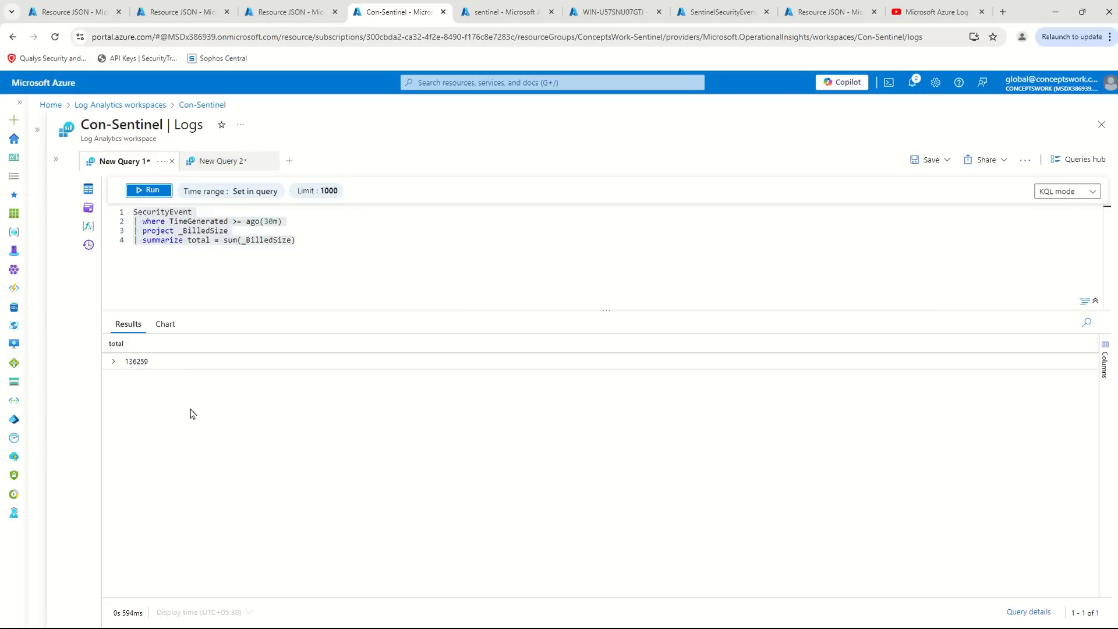
click(500, 13)
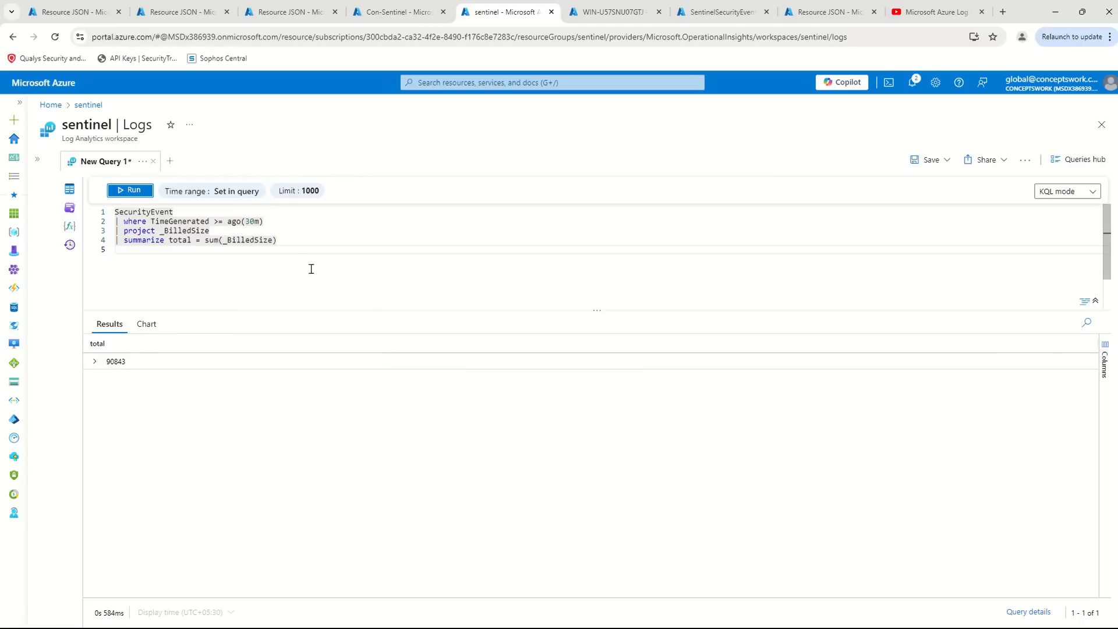
key(ctrl+a)
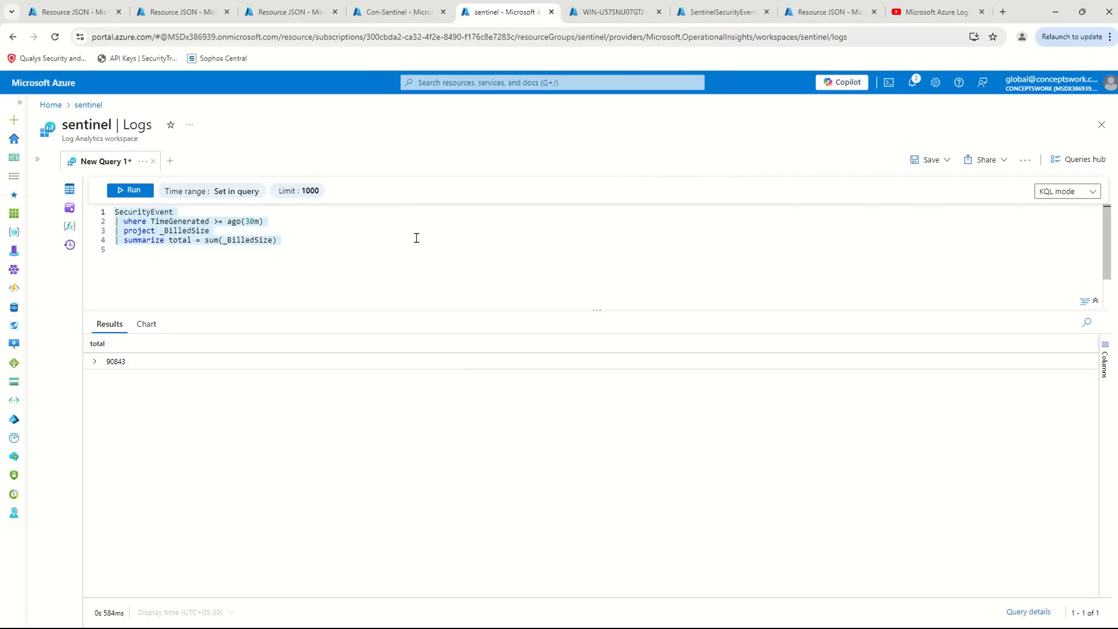
key(alt+Tab)
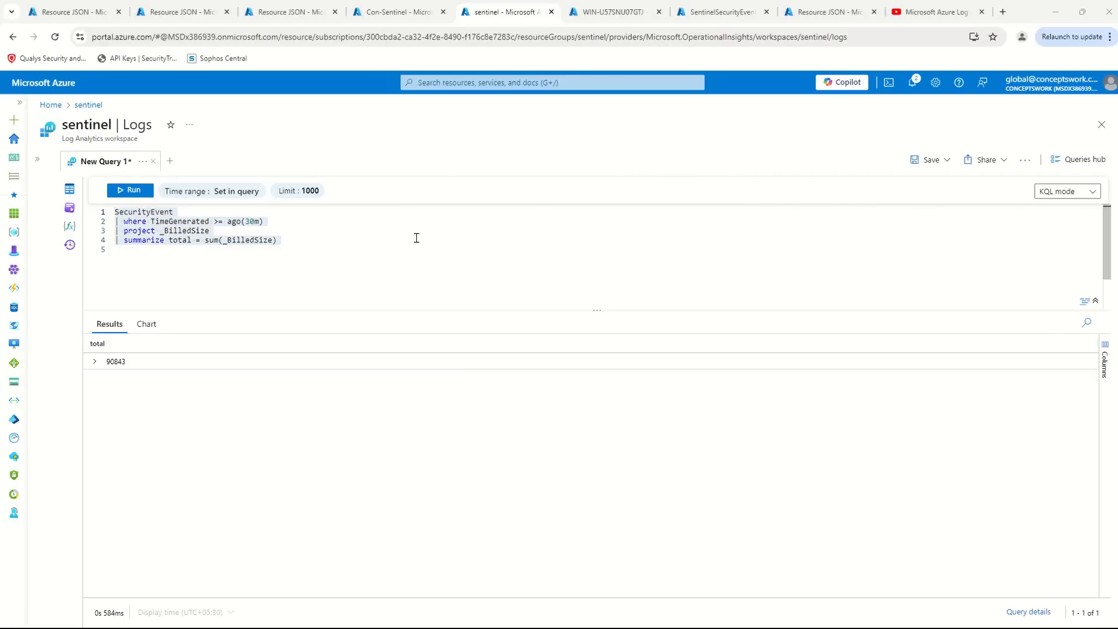
key(alt+Tab)
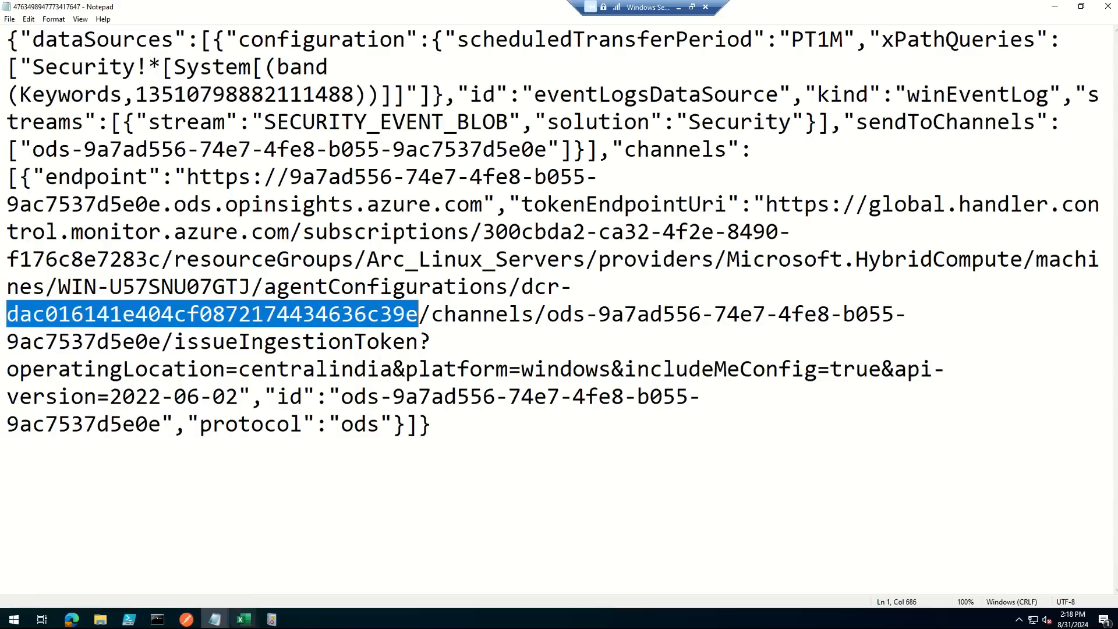
- Switch to Postman and review the dataFlows section and transformKql project-away line in the CustomizedWindowsDataIngestion-CW rule response
mouse_move(192, 619)
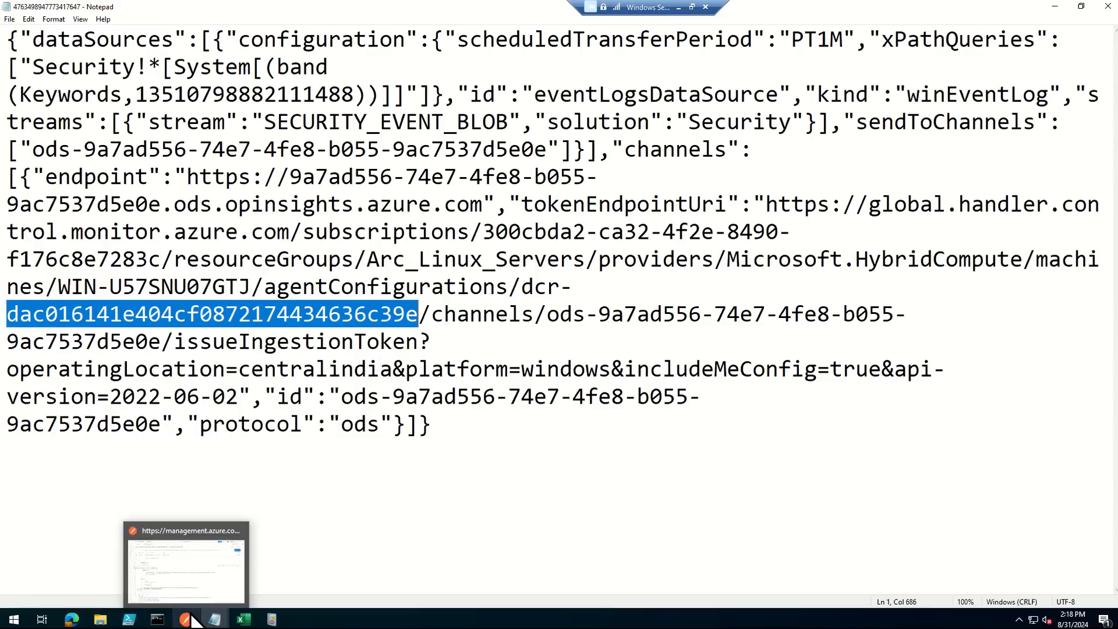
click(174, 574)
drag(257, 501, 102, 444)
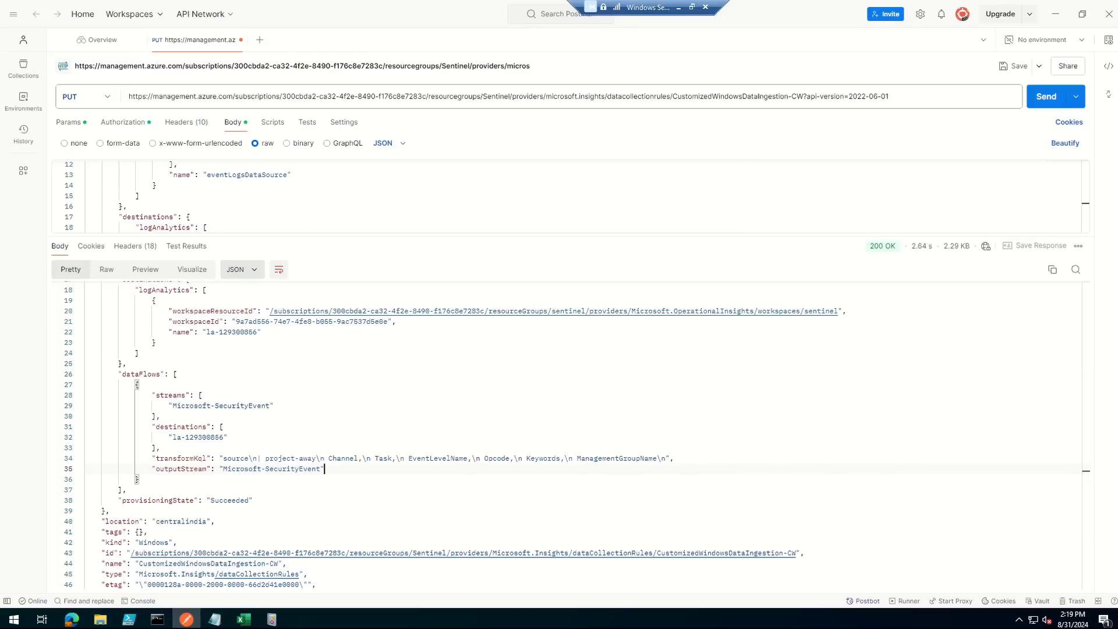
click(612, 396)
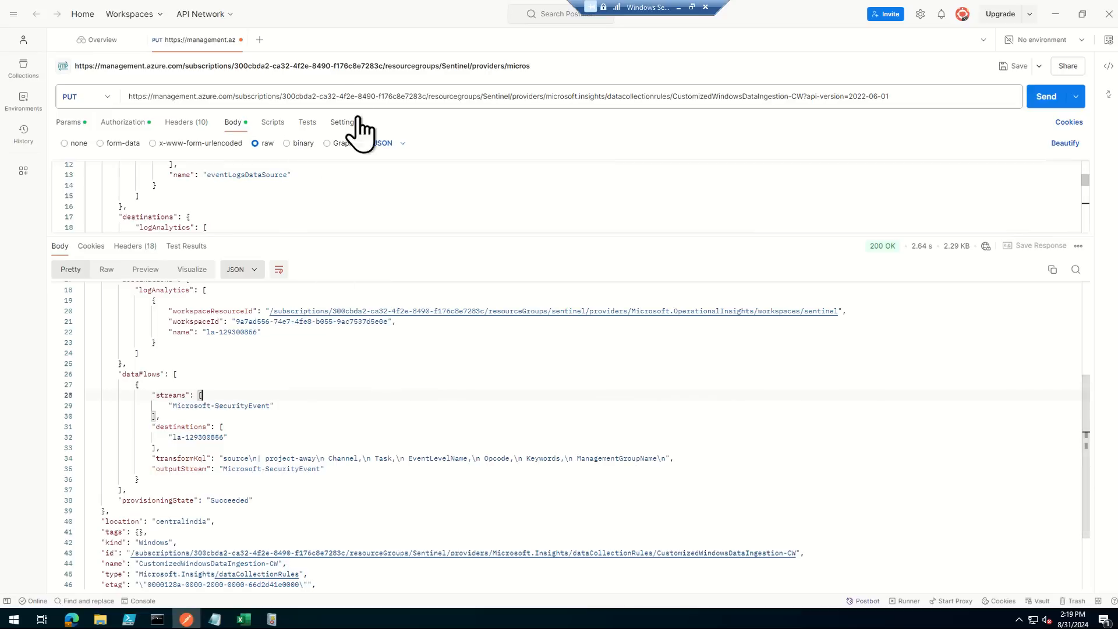
click(331, 96)
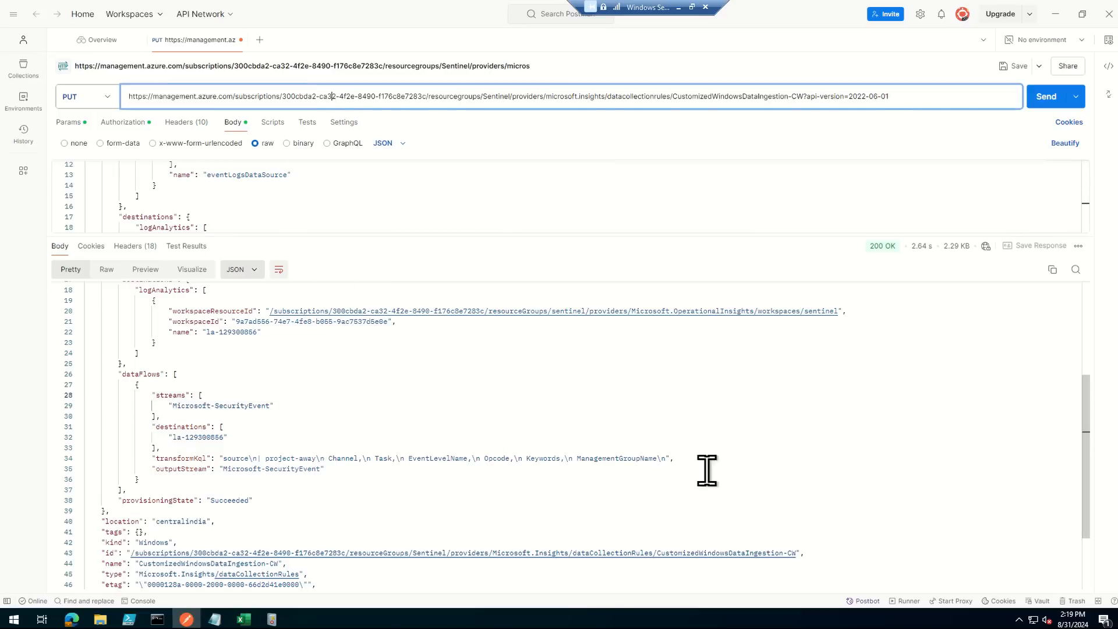
drag(374, 480, 105, 404)
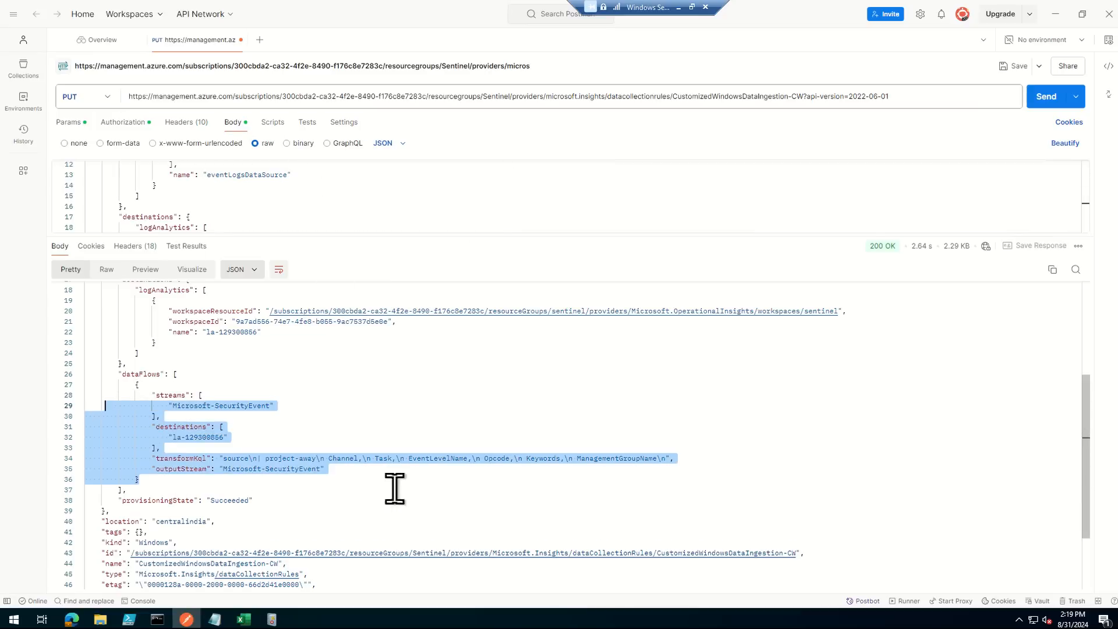
click(198, 458)
drag(144, 459, 733, 469)
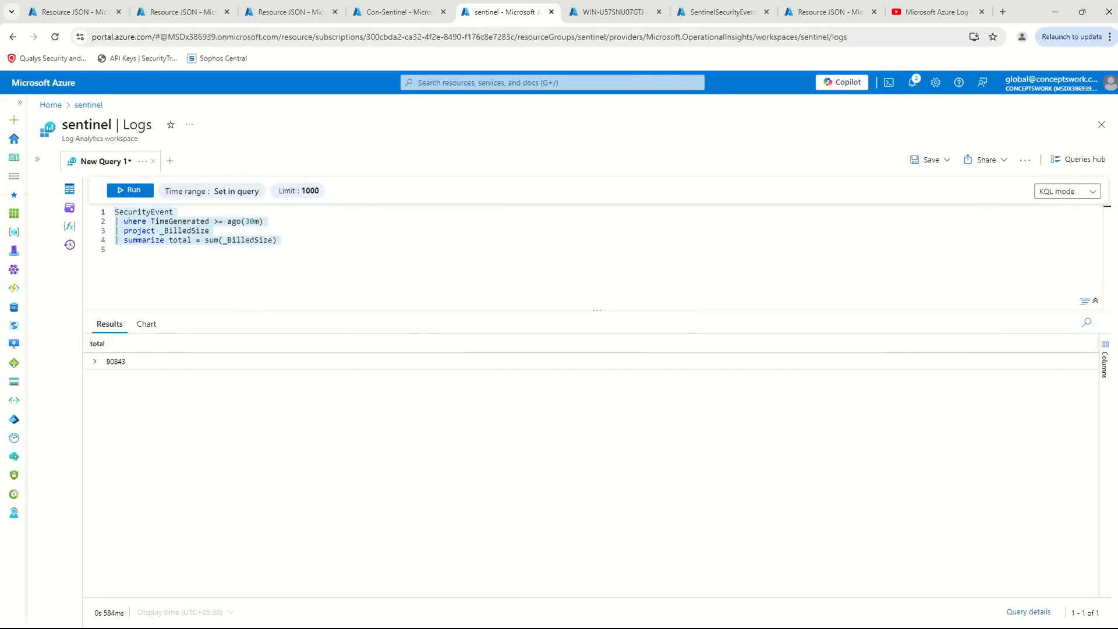
- Recheck the summed _BilledSize totals by alternating between the Con-Sentinel and sentinel workspace query results in the Azure portal
click(396, 12)
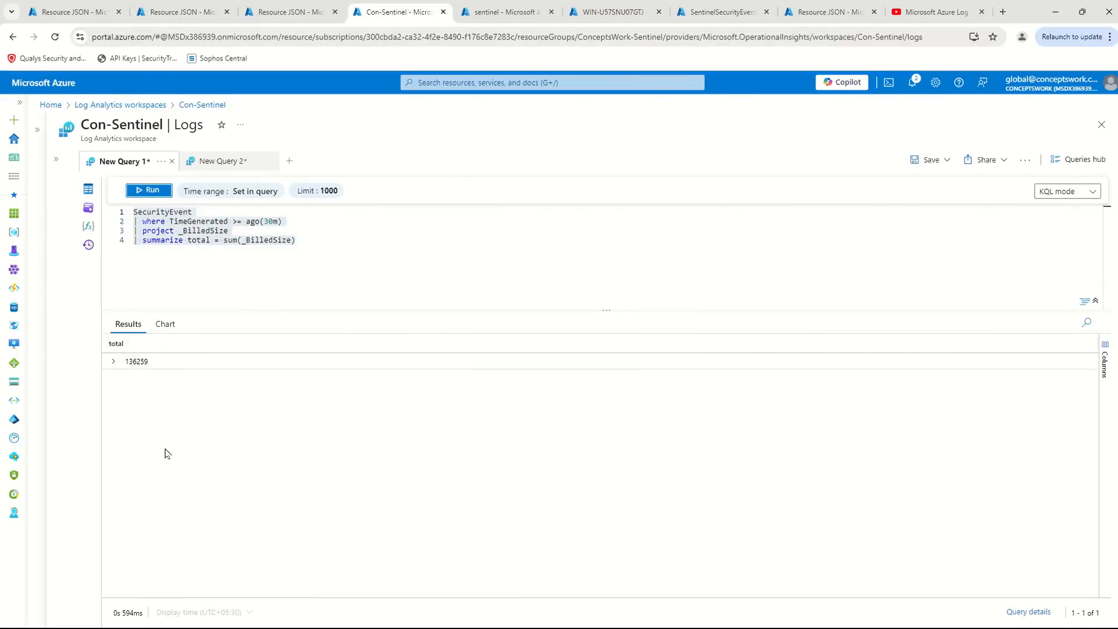
click(518, 11)
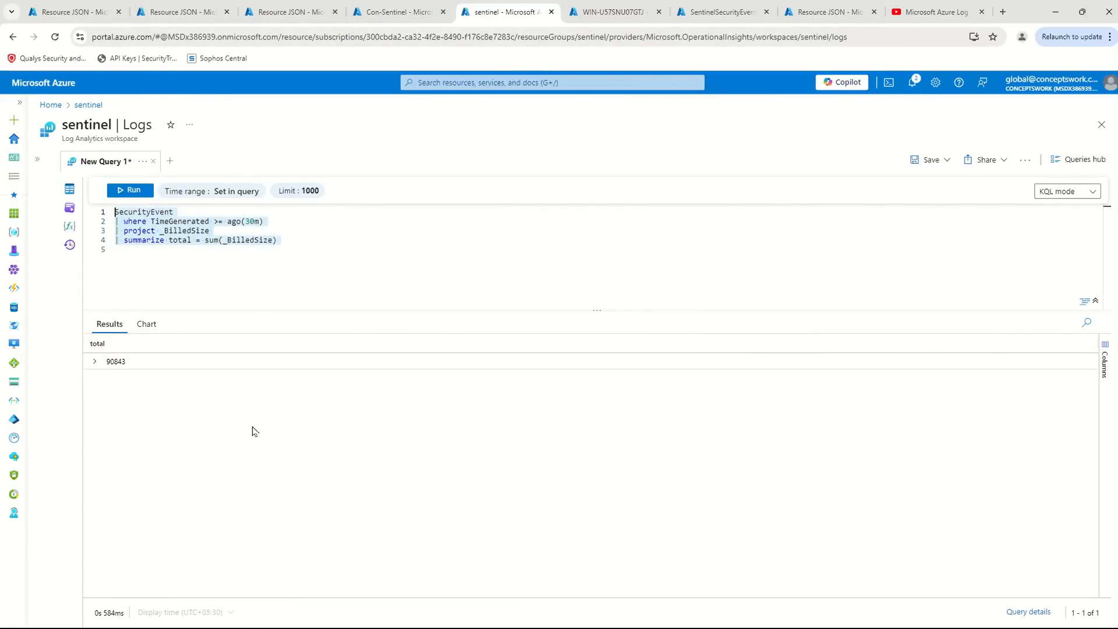
click(396, 12)
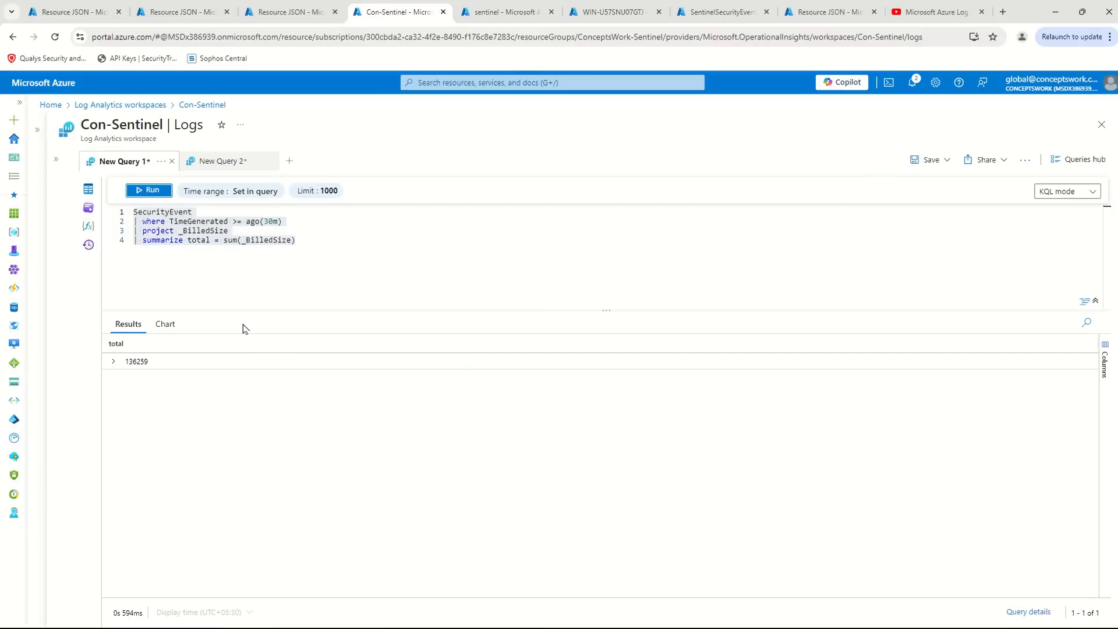
click(399, 393)
click(467, 8)
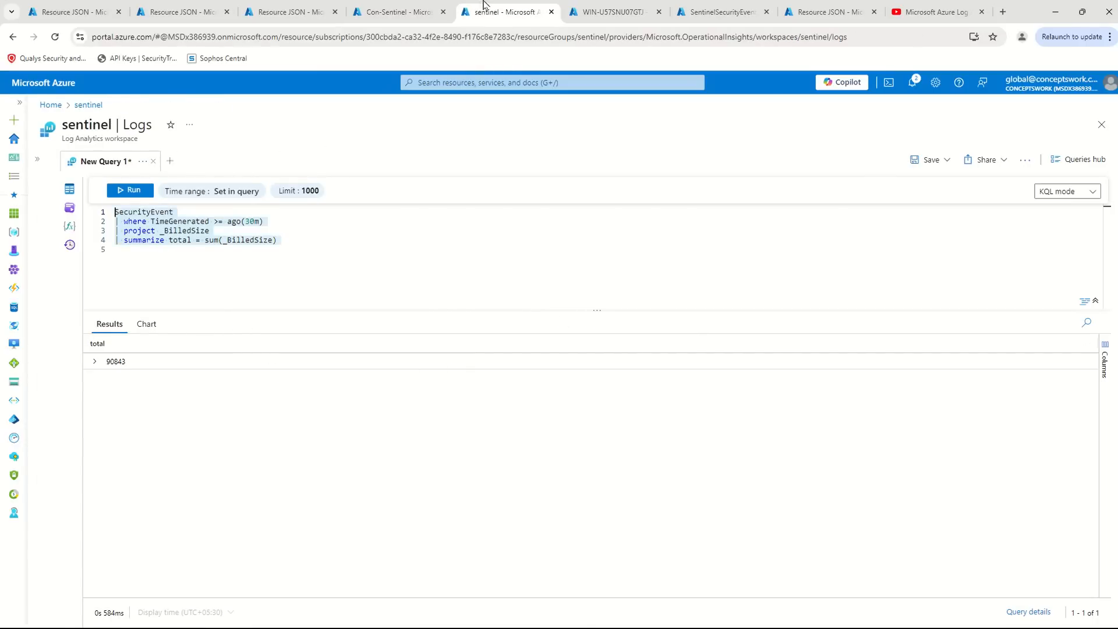